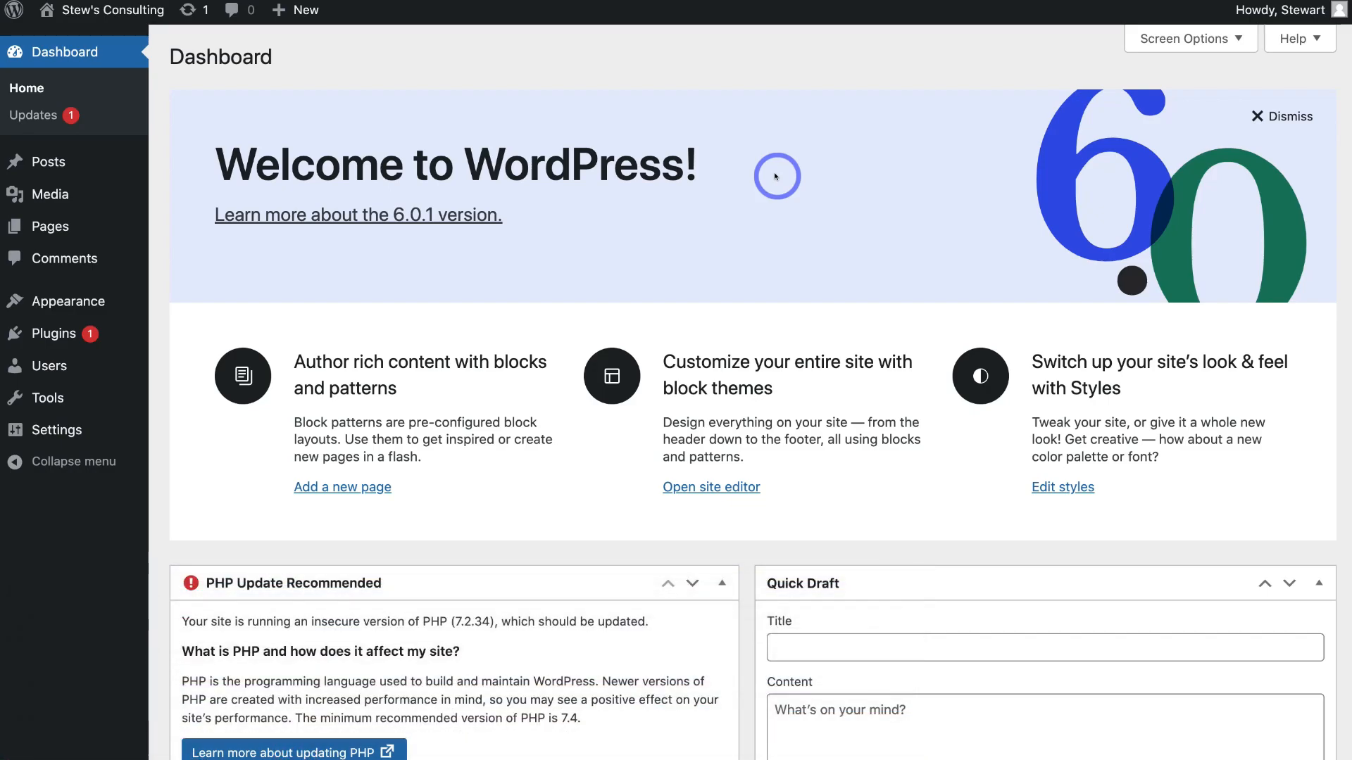
- Check which theme is active among the installed themes, and look through the site's front page with that theme
mouse_move(68, 303)
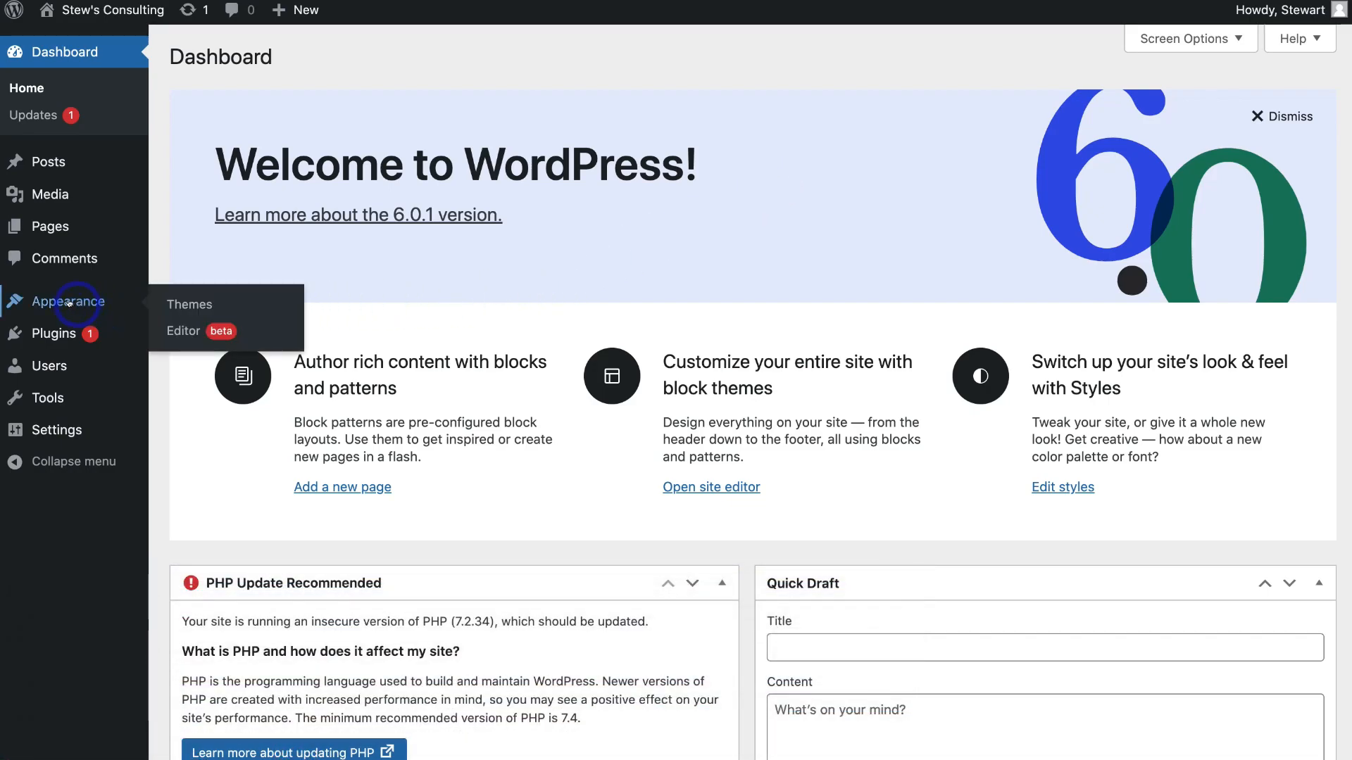
click(234, 301)
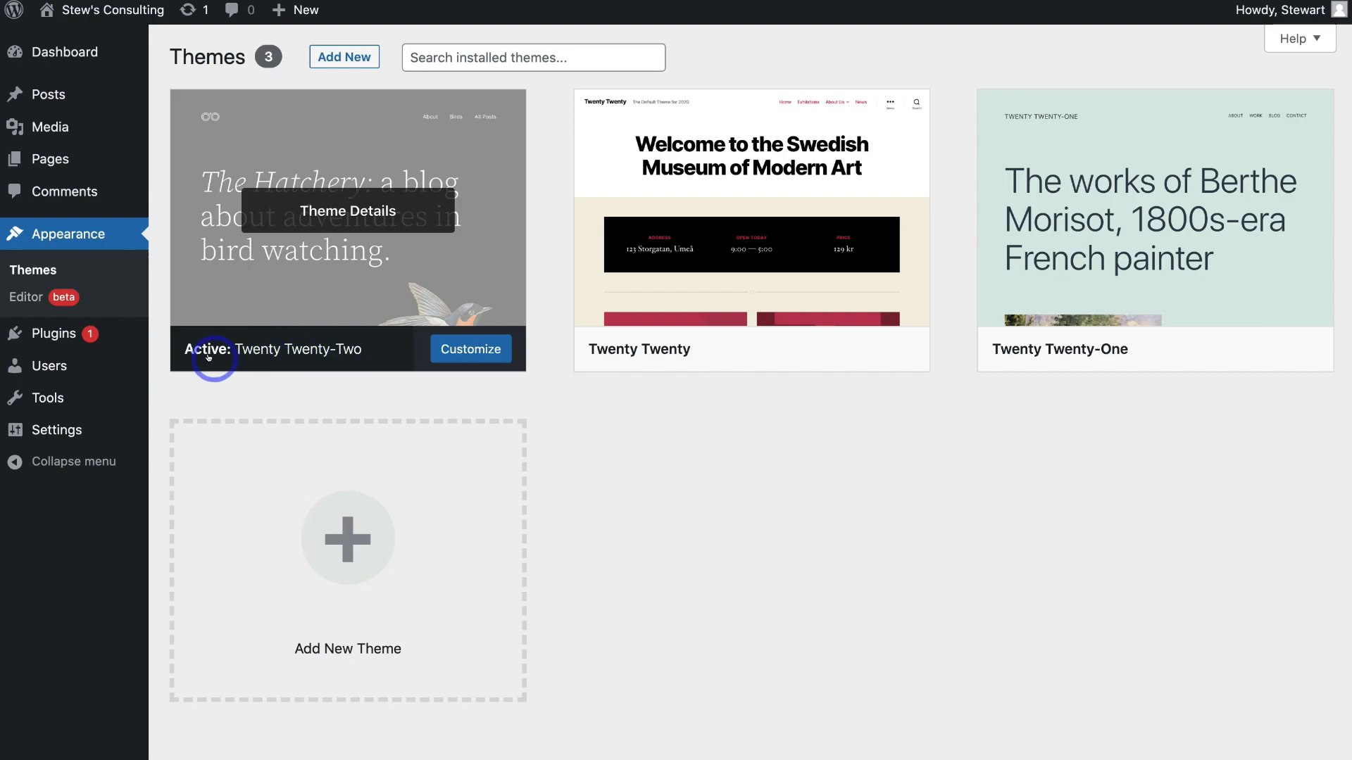
click(73, 9)
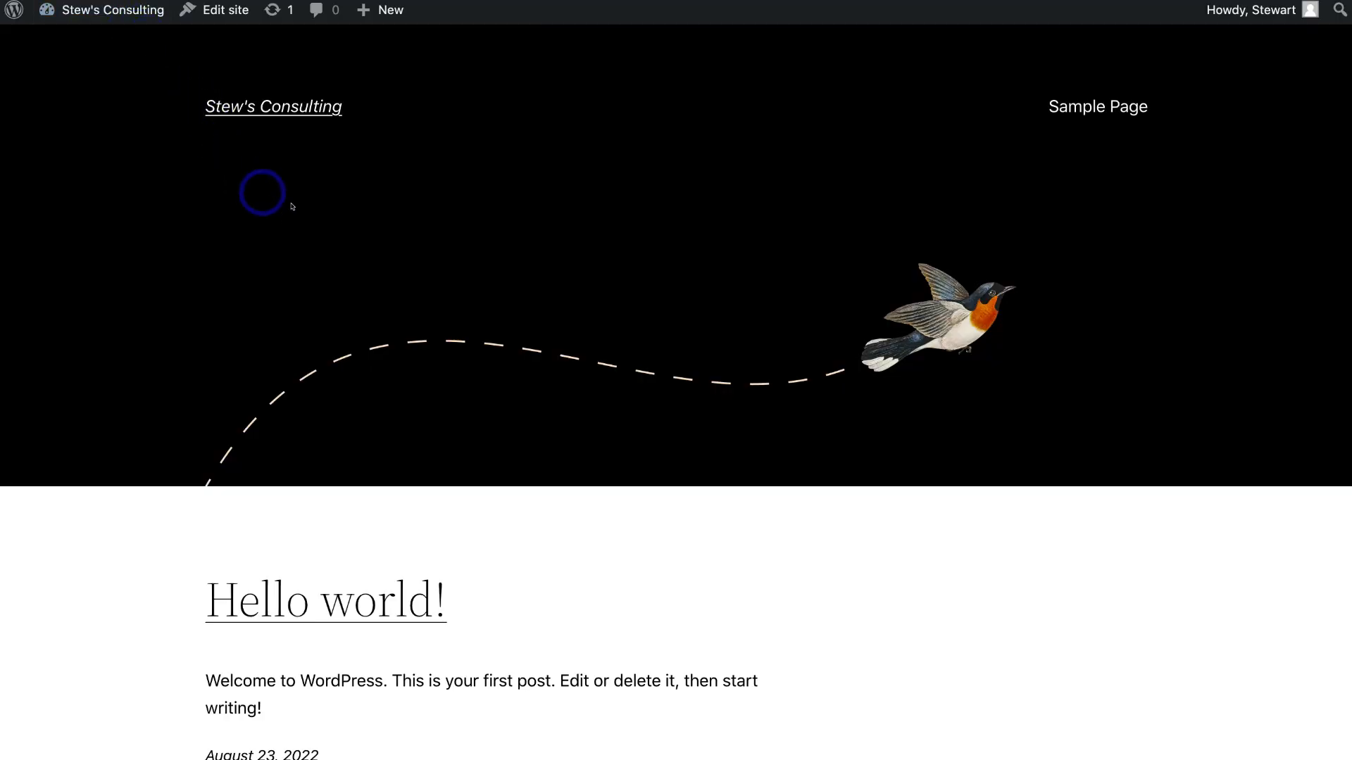
scroll(421, 213, down, 5)
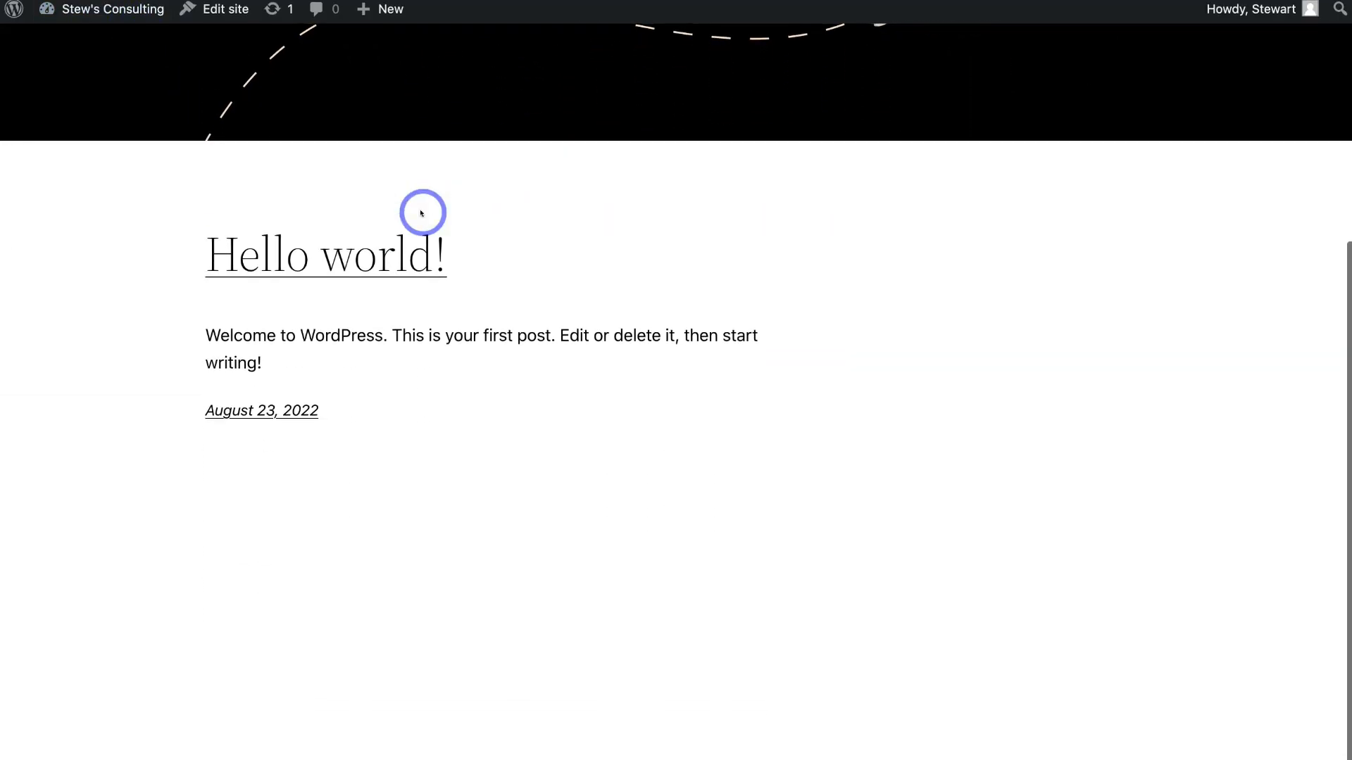
scroll(421, 213, up, 5)
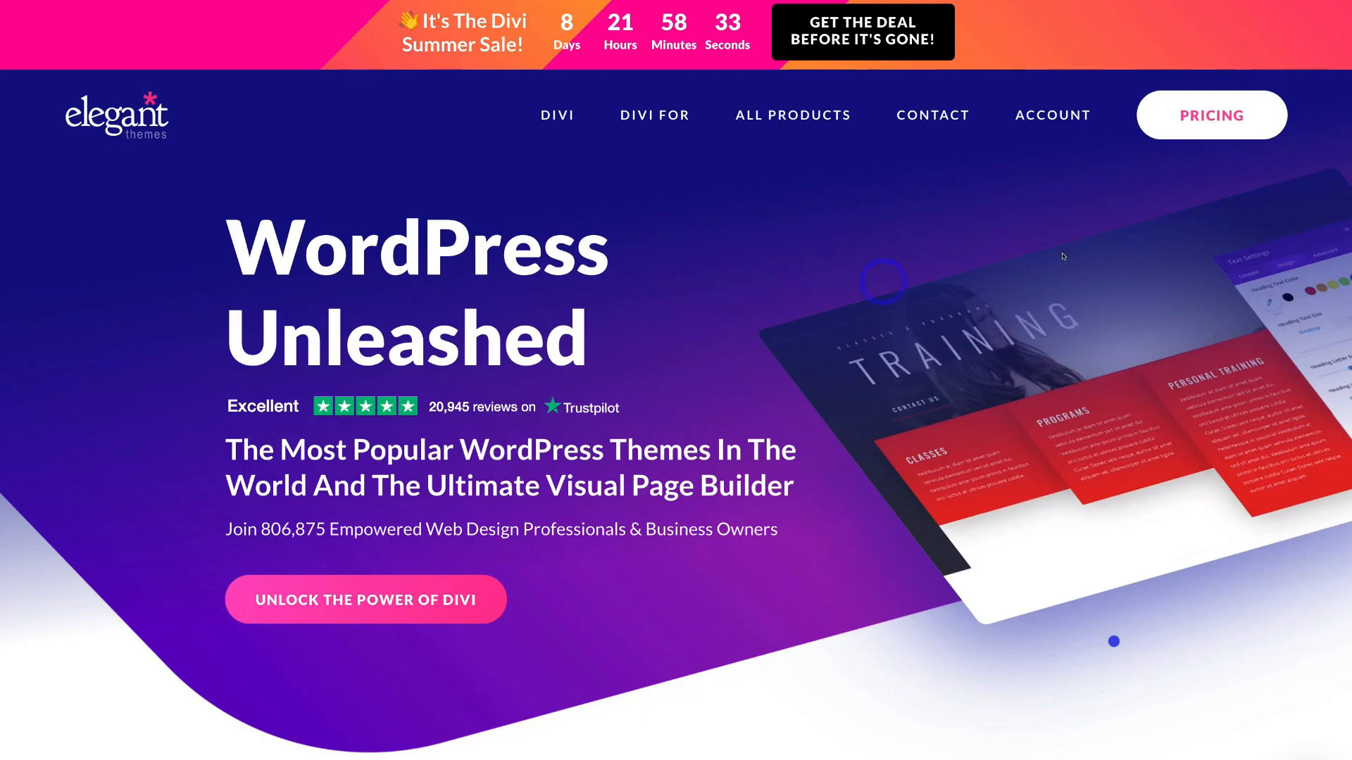
- On the Elegant Themes site, choose the Lifetime Access plan from the pricing page and download the Divi theme from the members area
click(1221, 126)
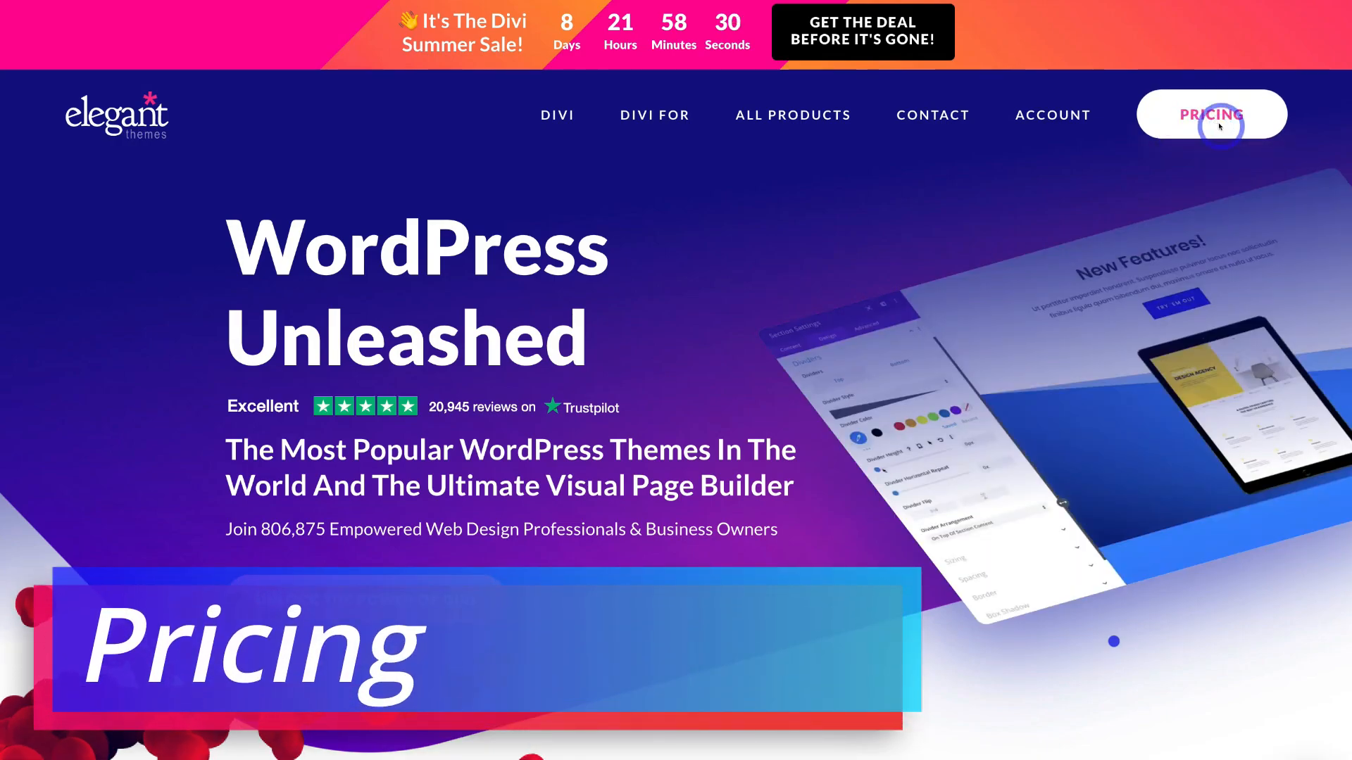
scroll(1196, 134, down, 10)
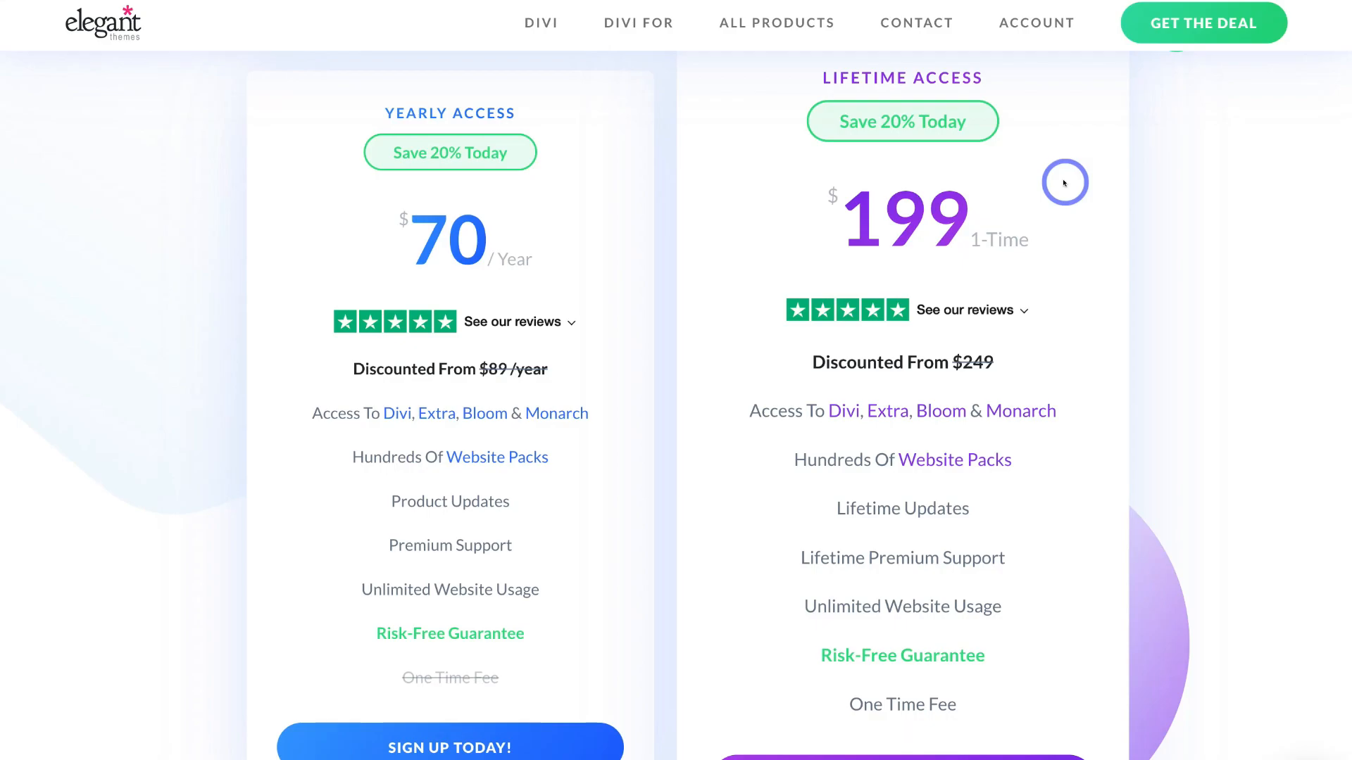
scroll(1070, 186, down, 2)
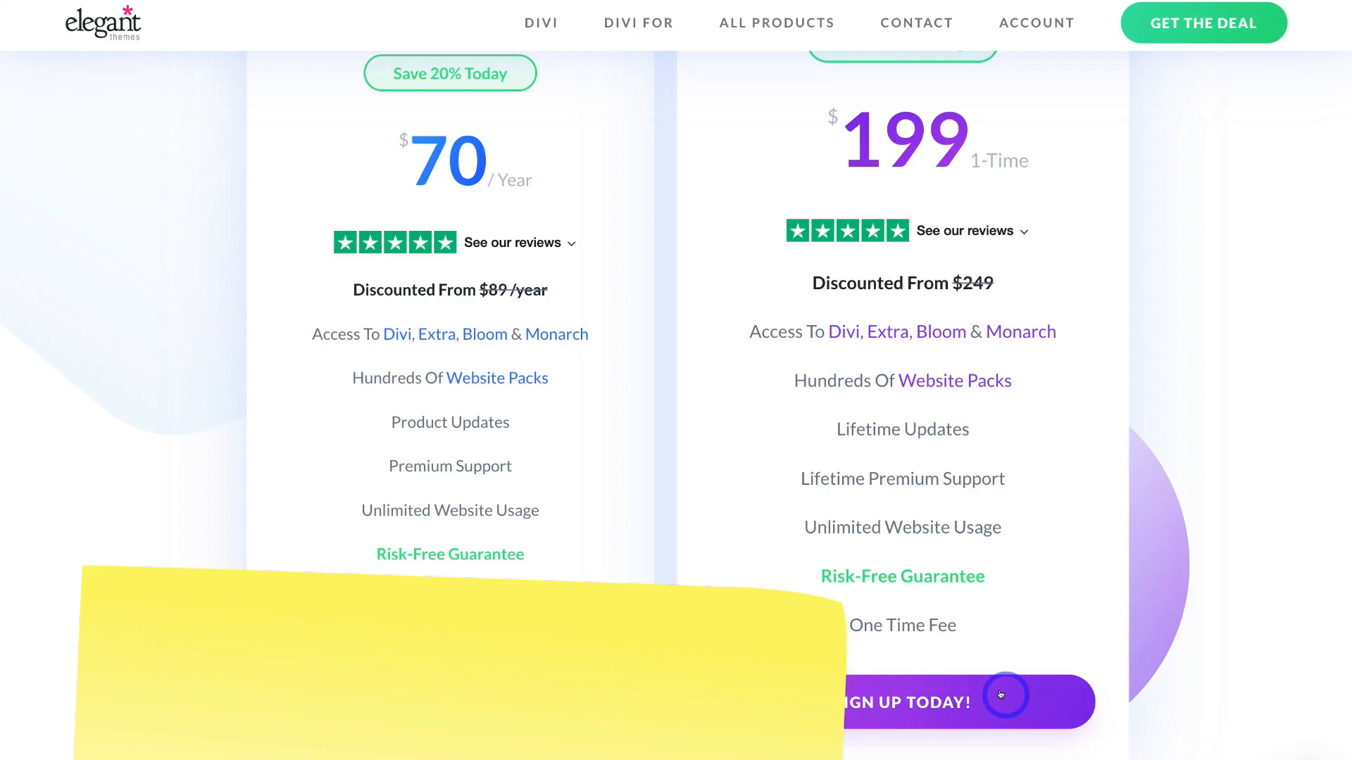
mouse_move(993, 595)
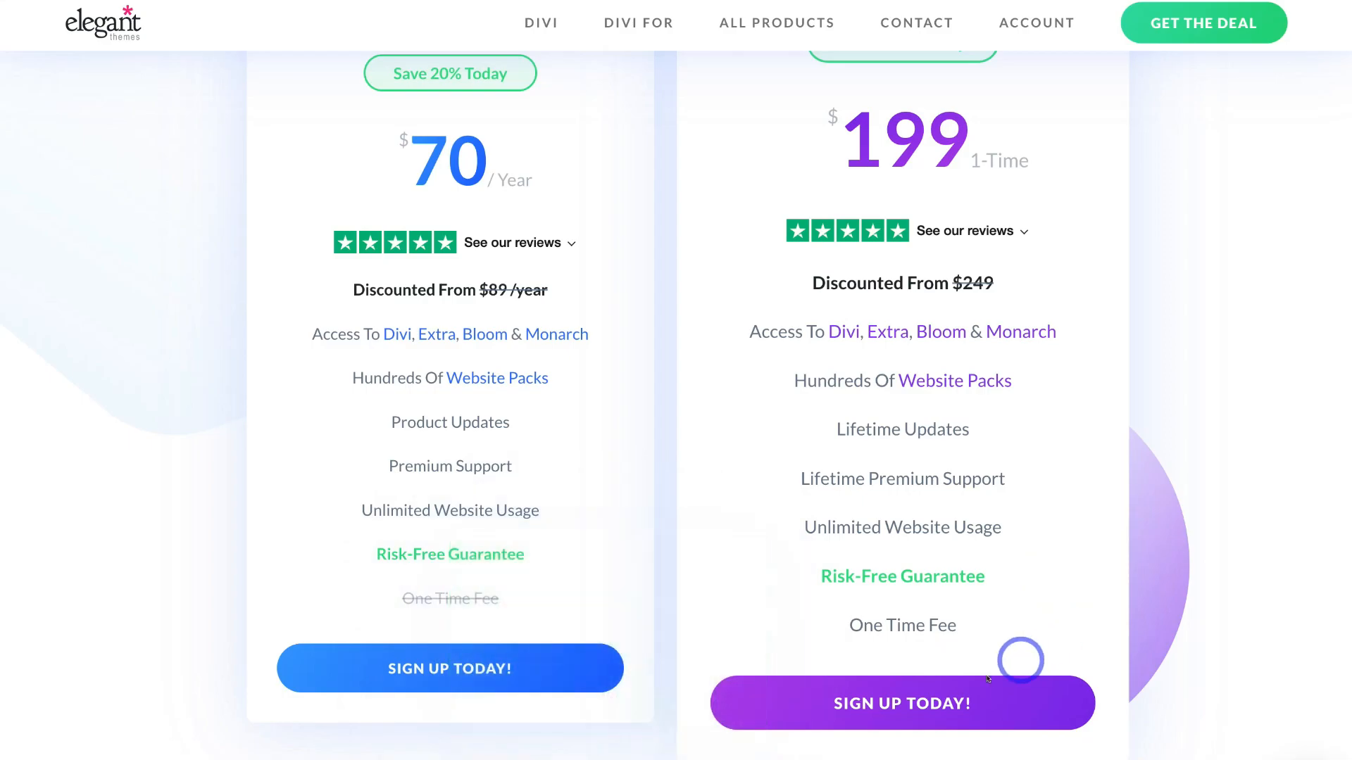
click(1006, 700)
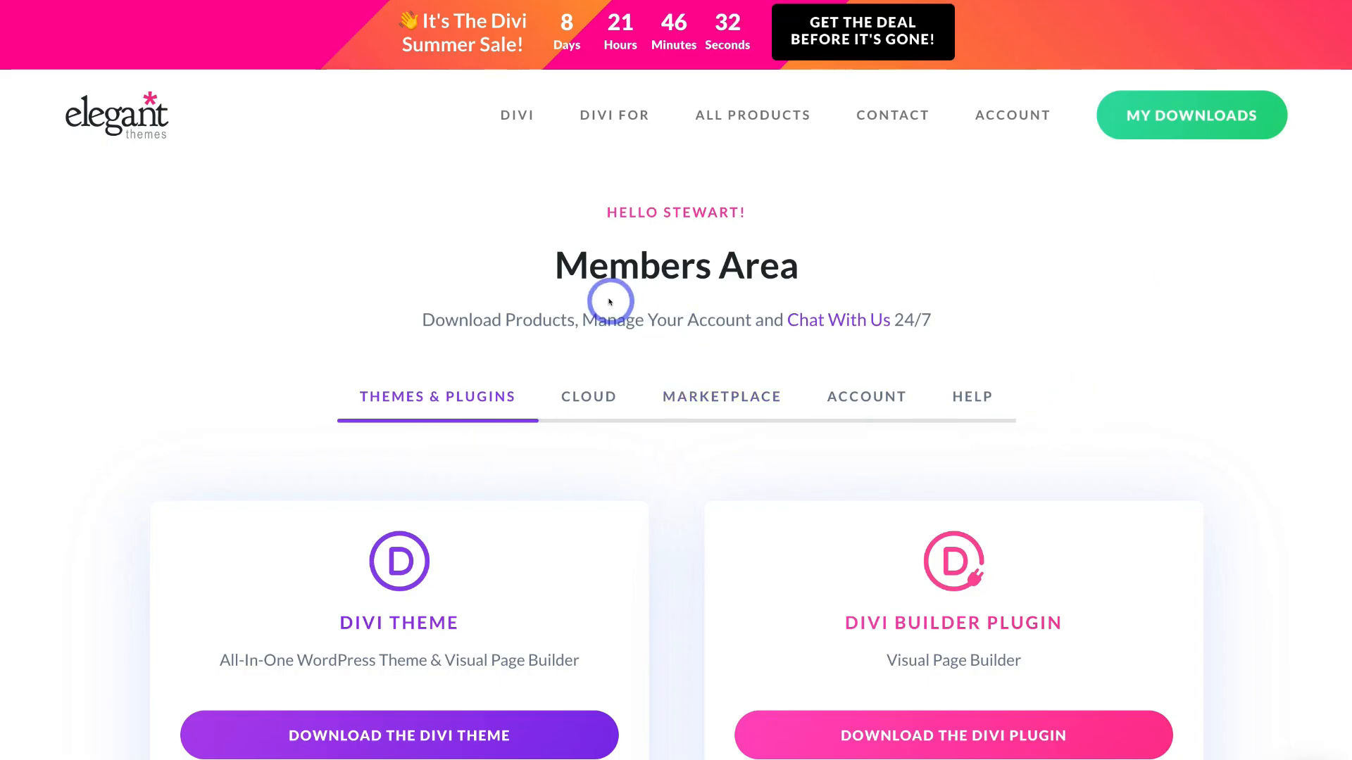
scroll(653, 459, down, 5)
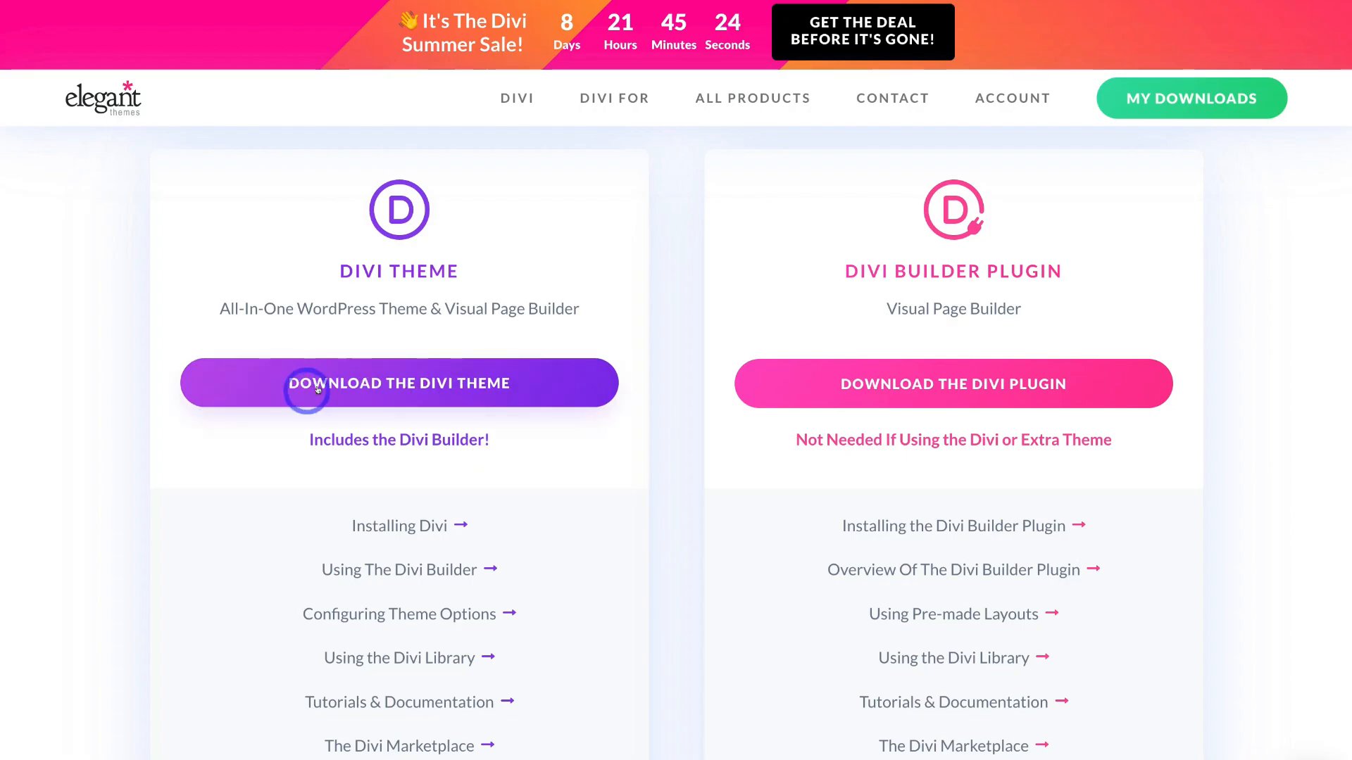
click(433, 386)
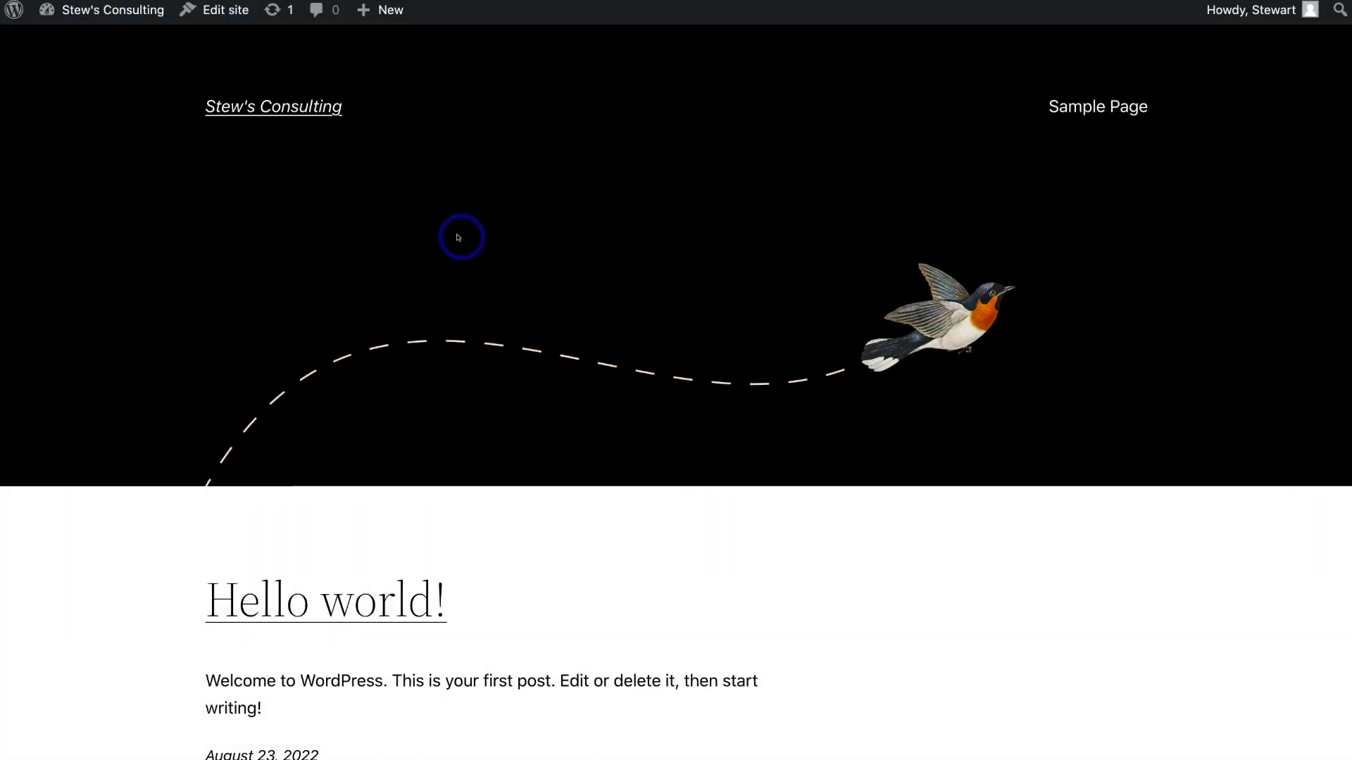
- Return to the WordPress dashboard, upload Divi.zip as a new theme, and install and activate it
mouse_move(68, 14)
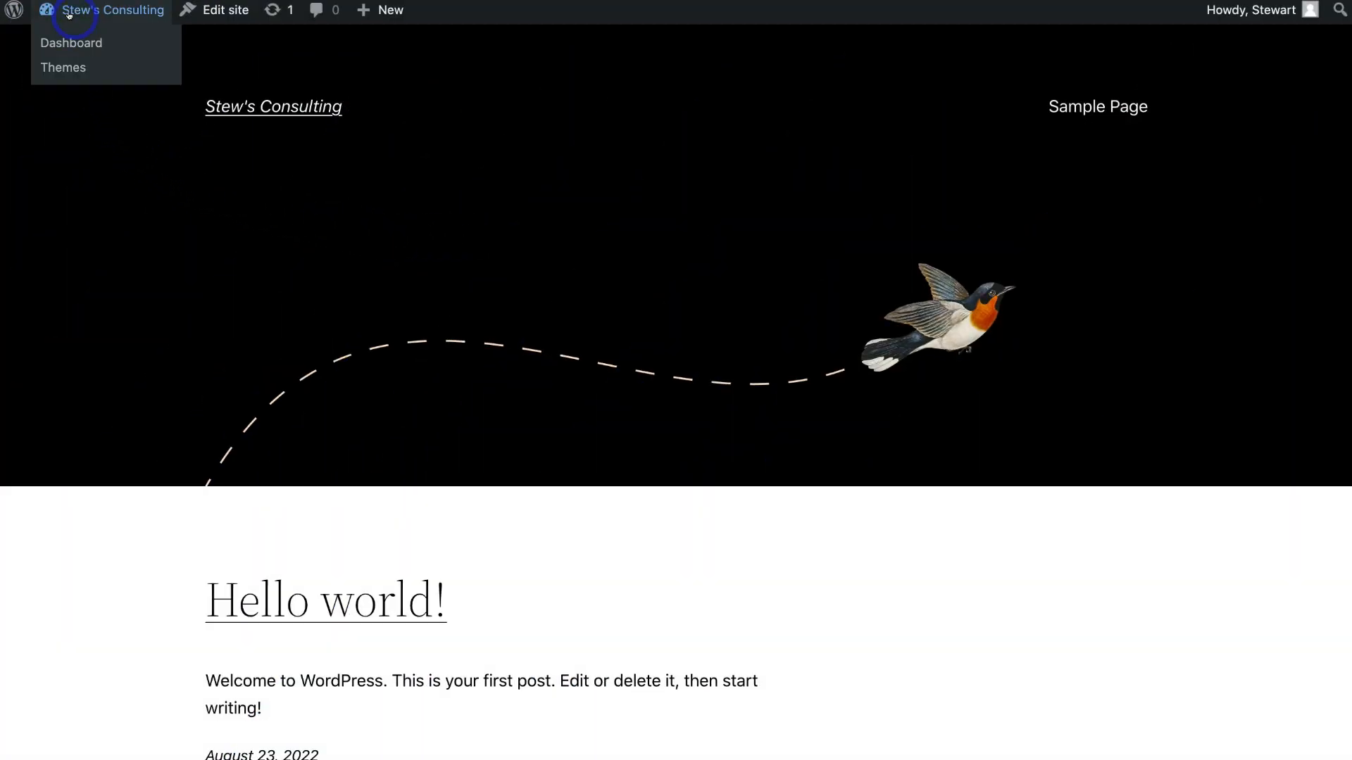
click(122, 42)
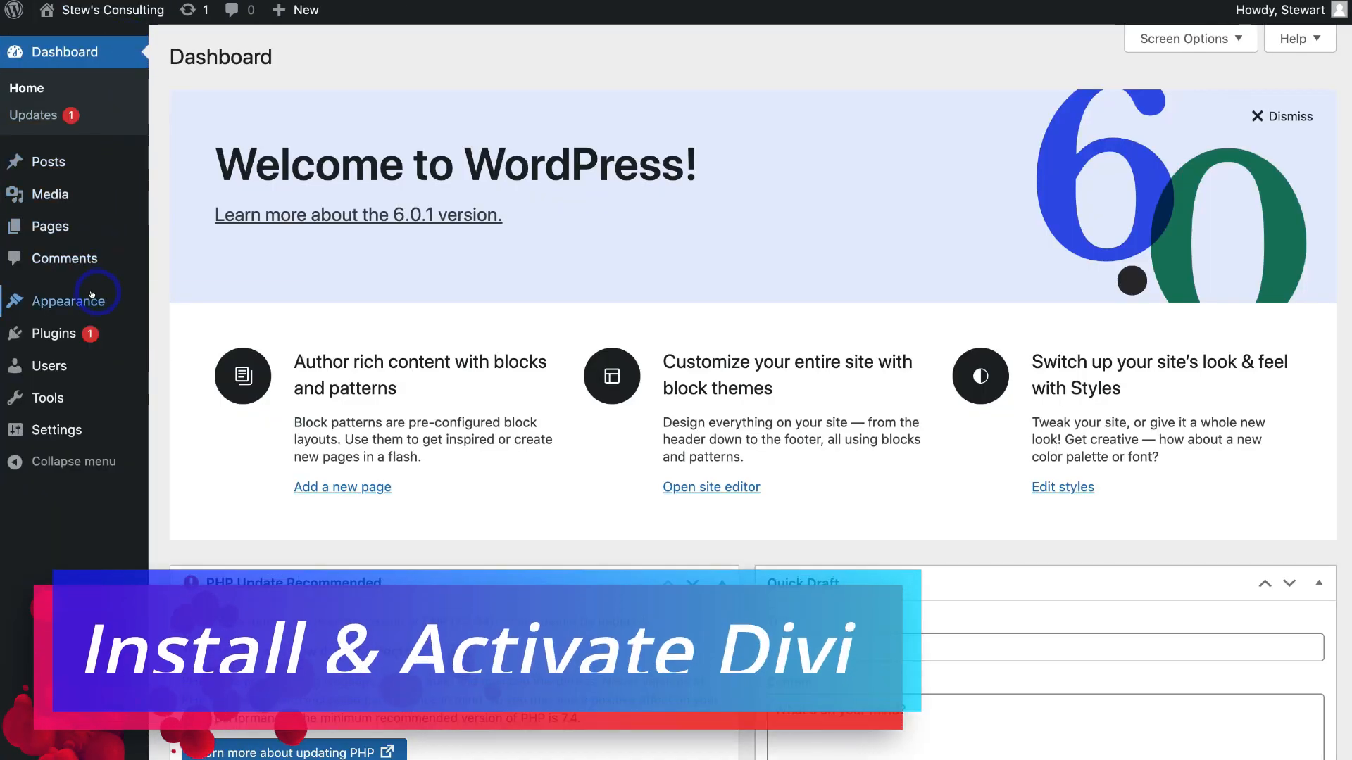
mouse_move(91, 296)
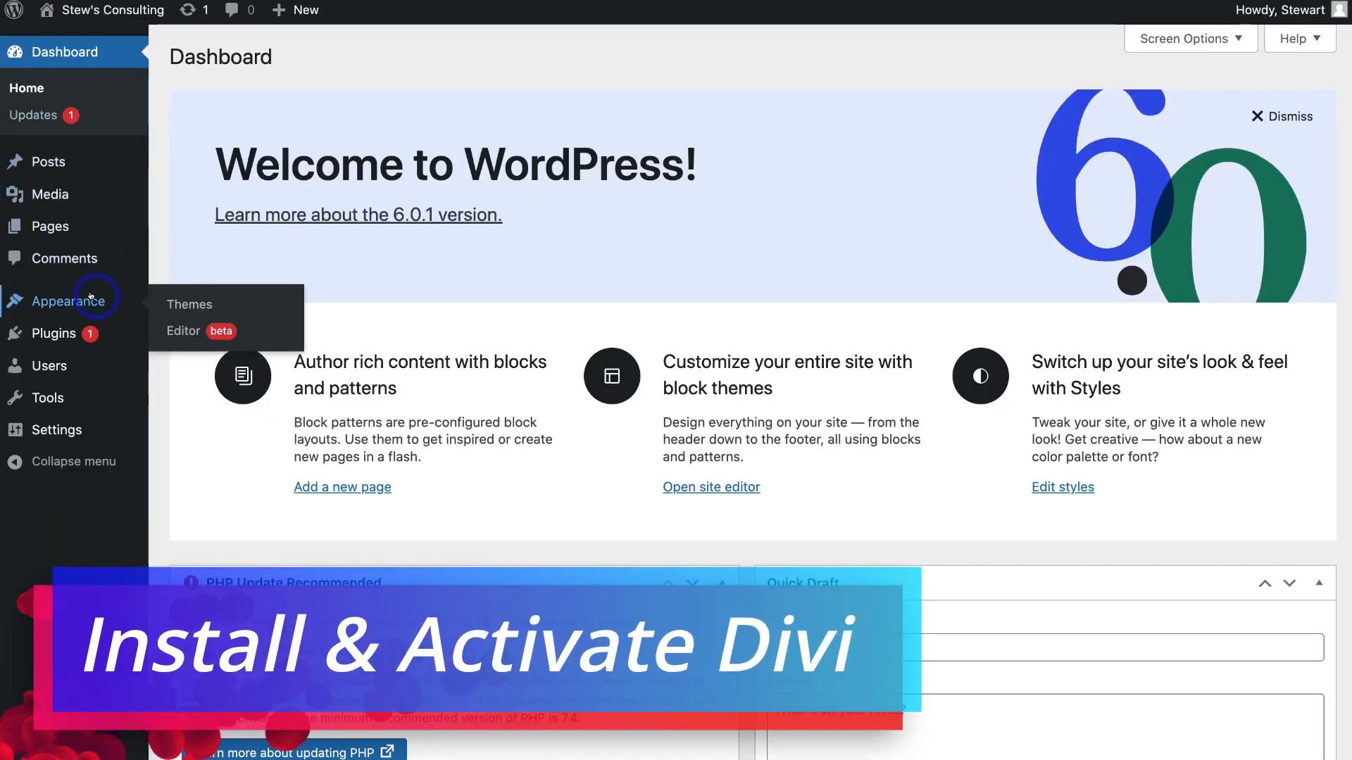
click(238, 298)
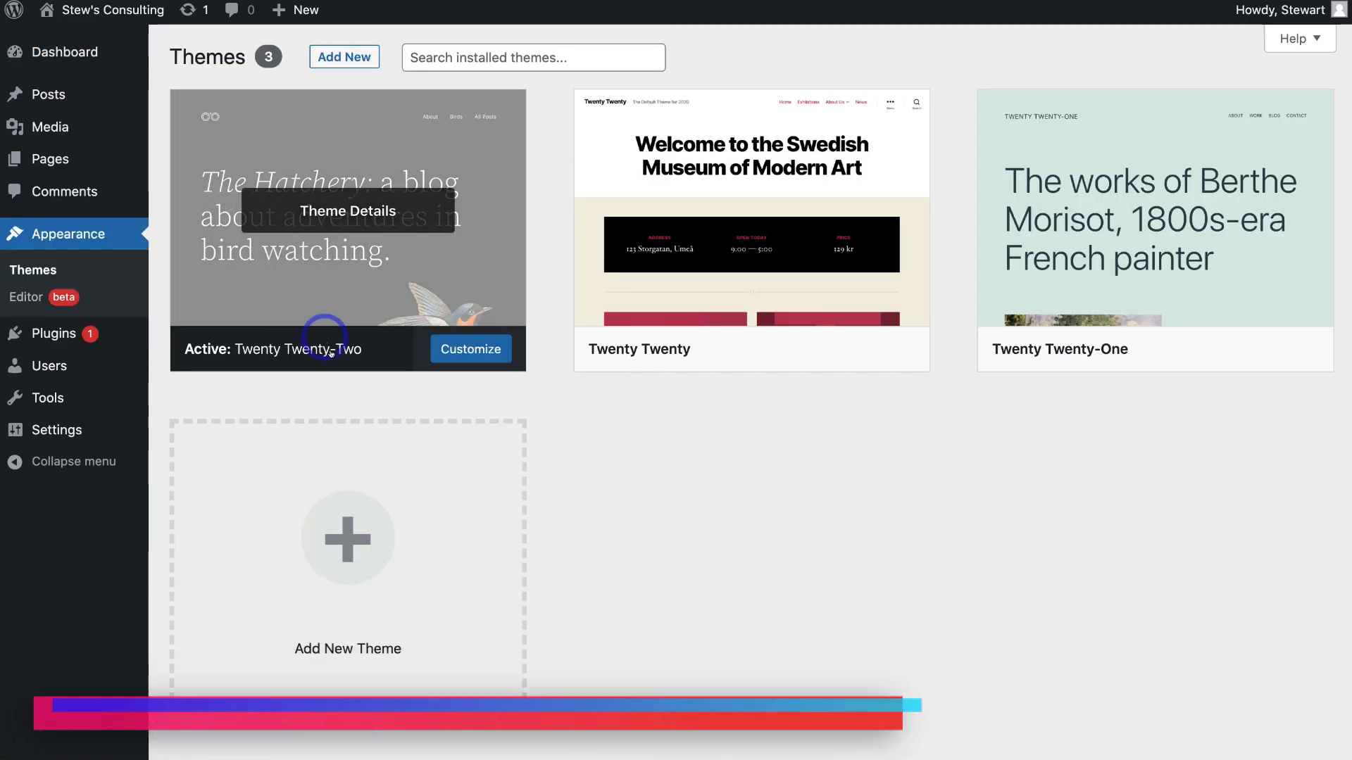
click(328, 501)
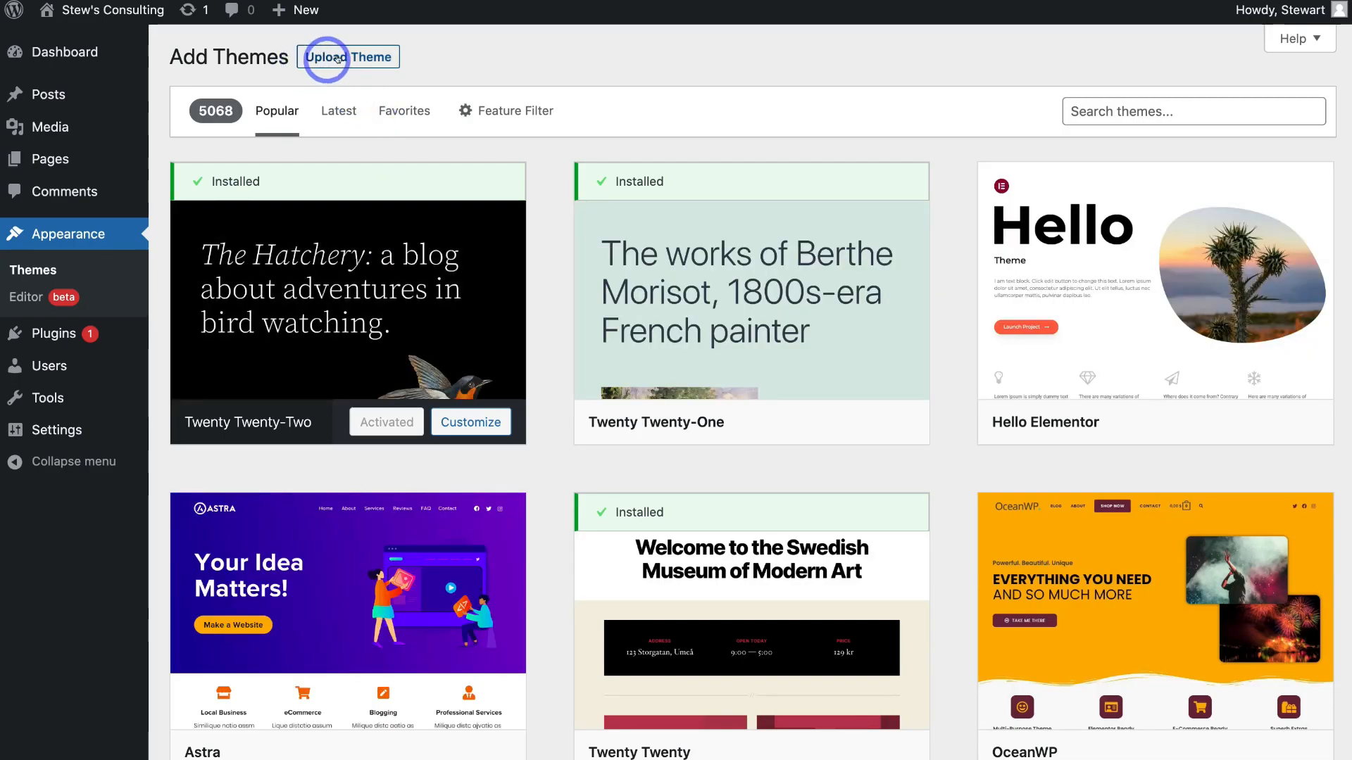
click(360, 59)
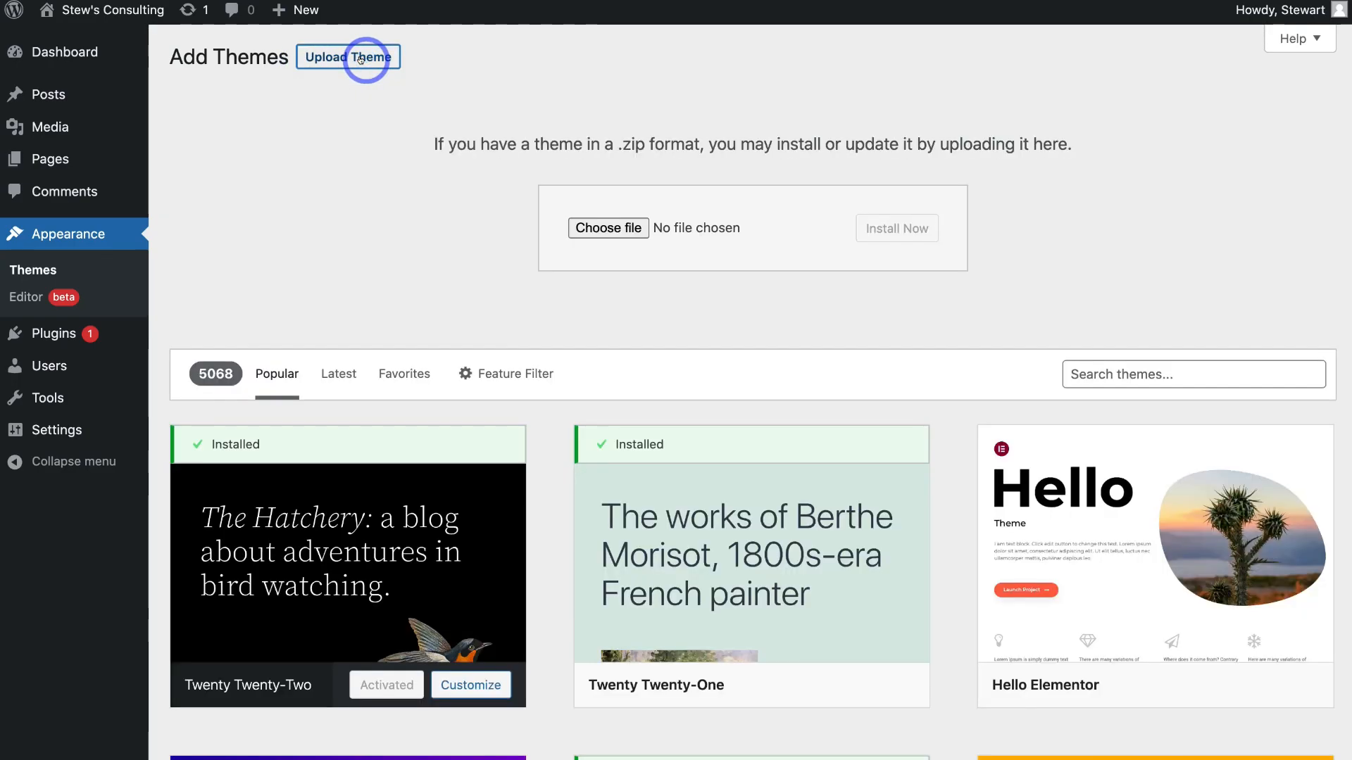
click(605, 227)
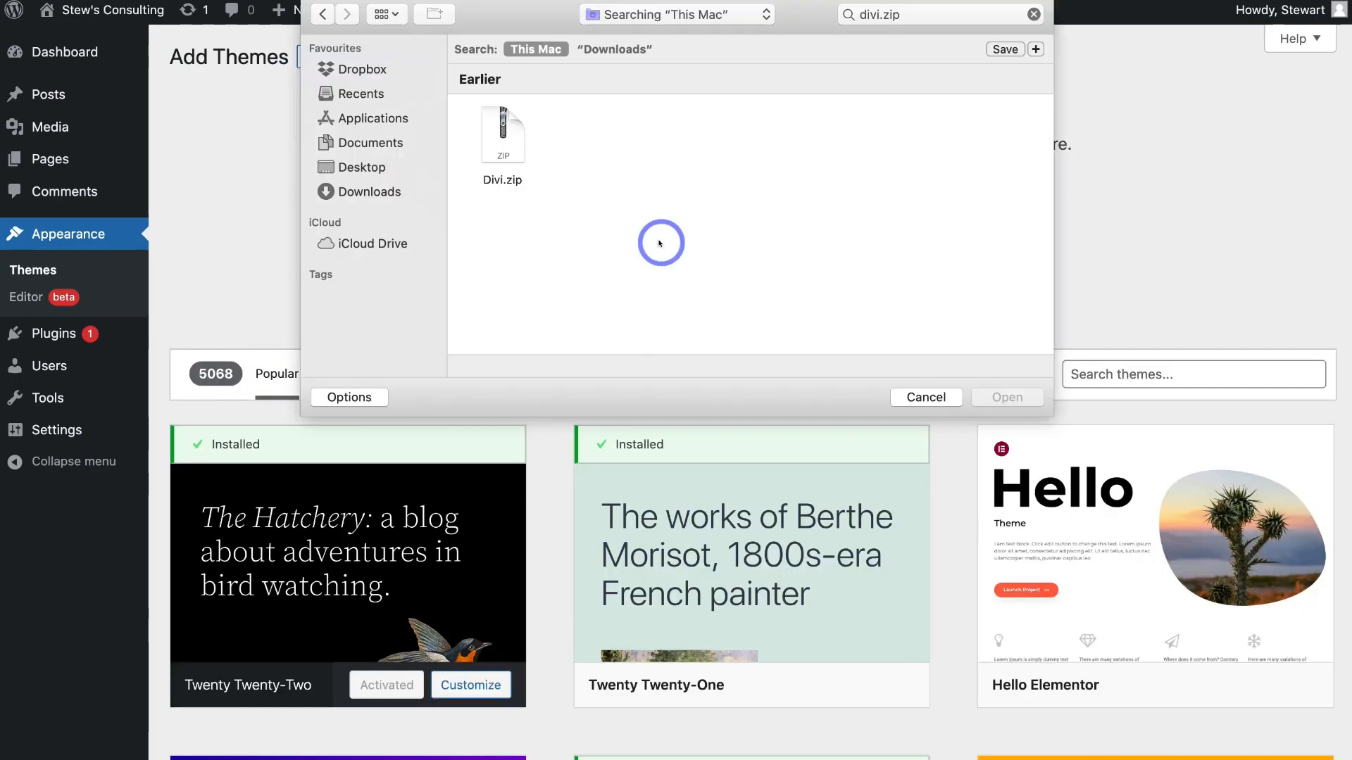
click(504, 144)
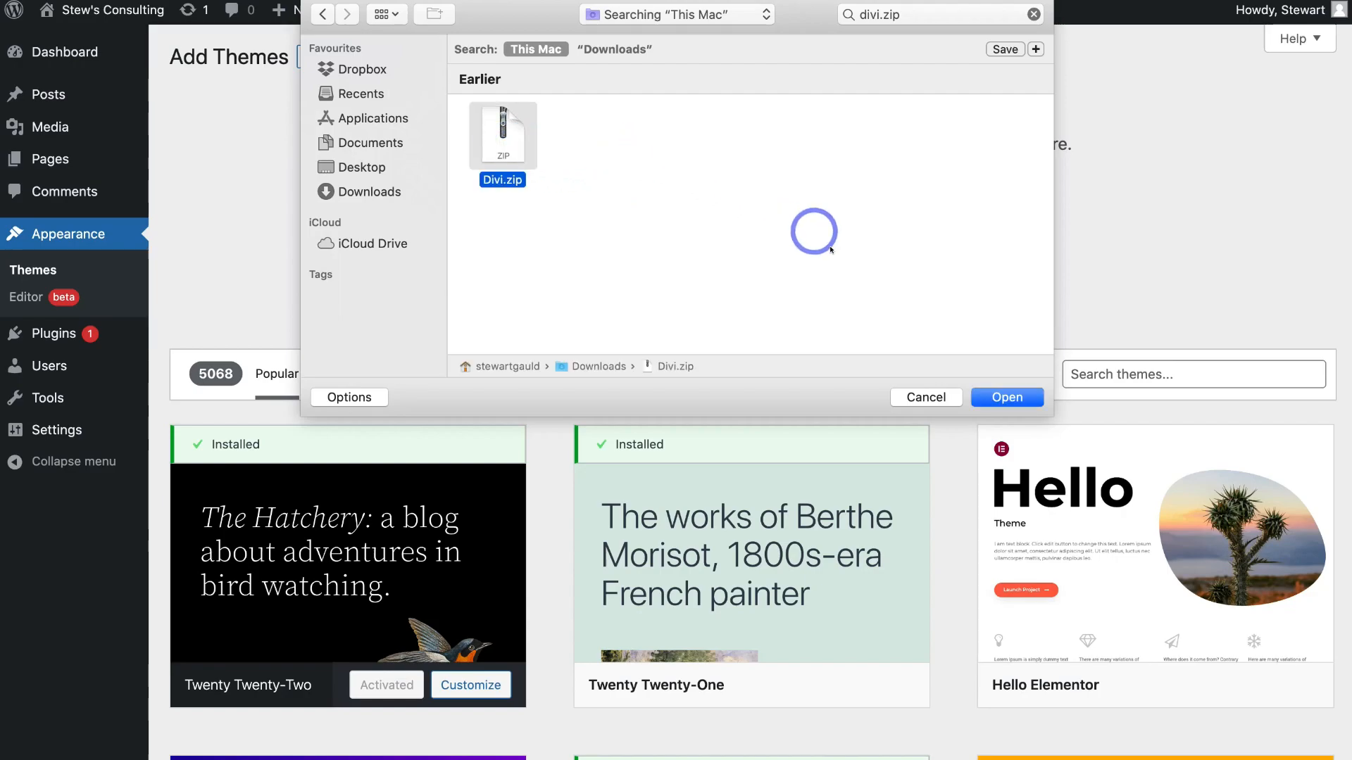
click(1007, 398)
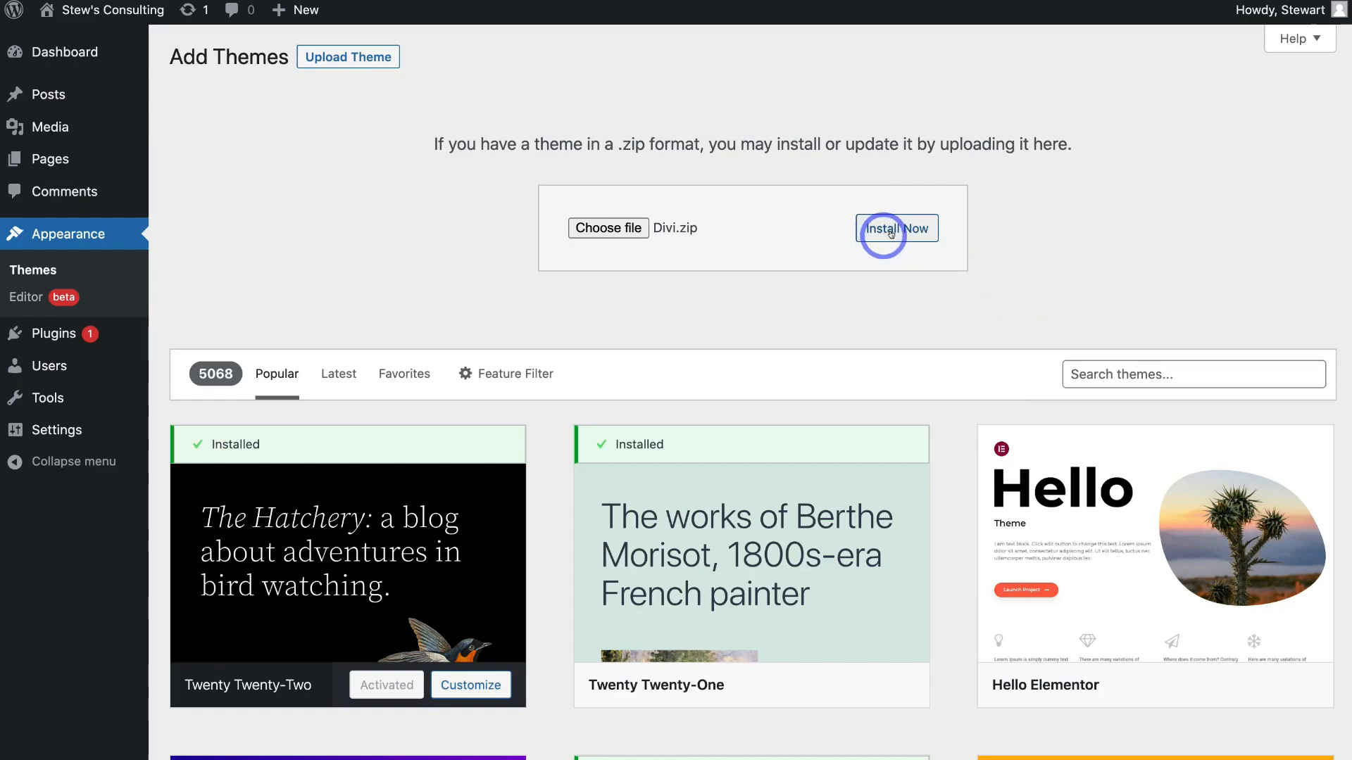
click(894, 234)
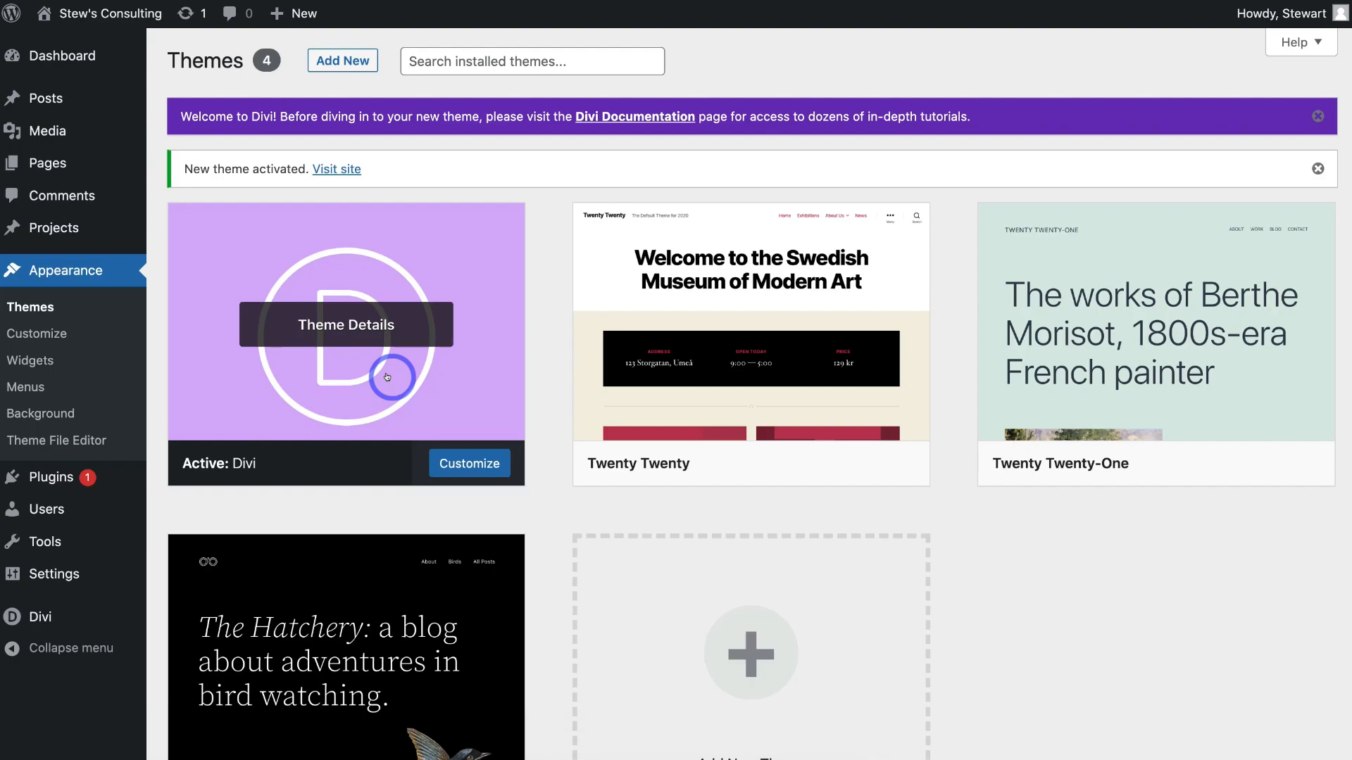
- Open the update settings in the Divi Theme Options and enter the Elegant Themes account username
mouse_move(71, 612)
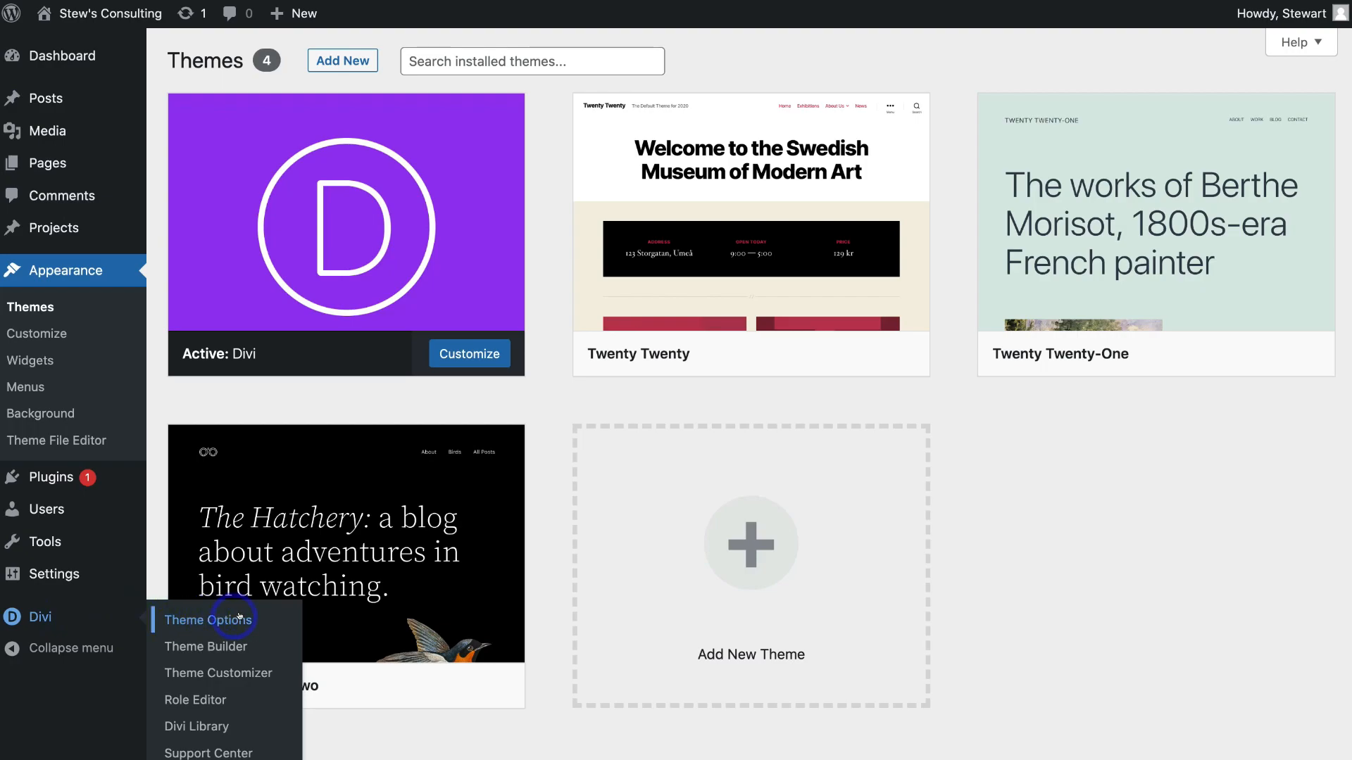
click(256, 615)
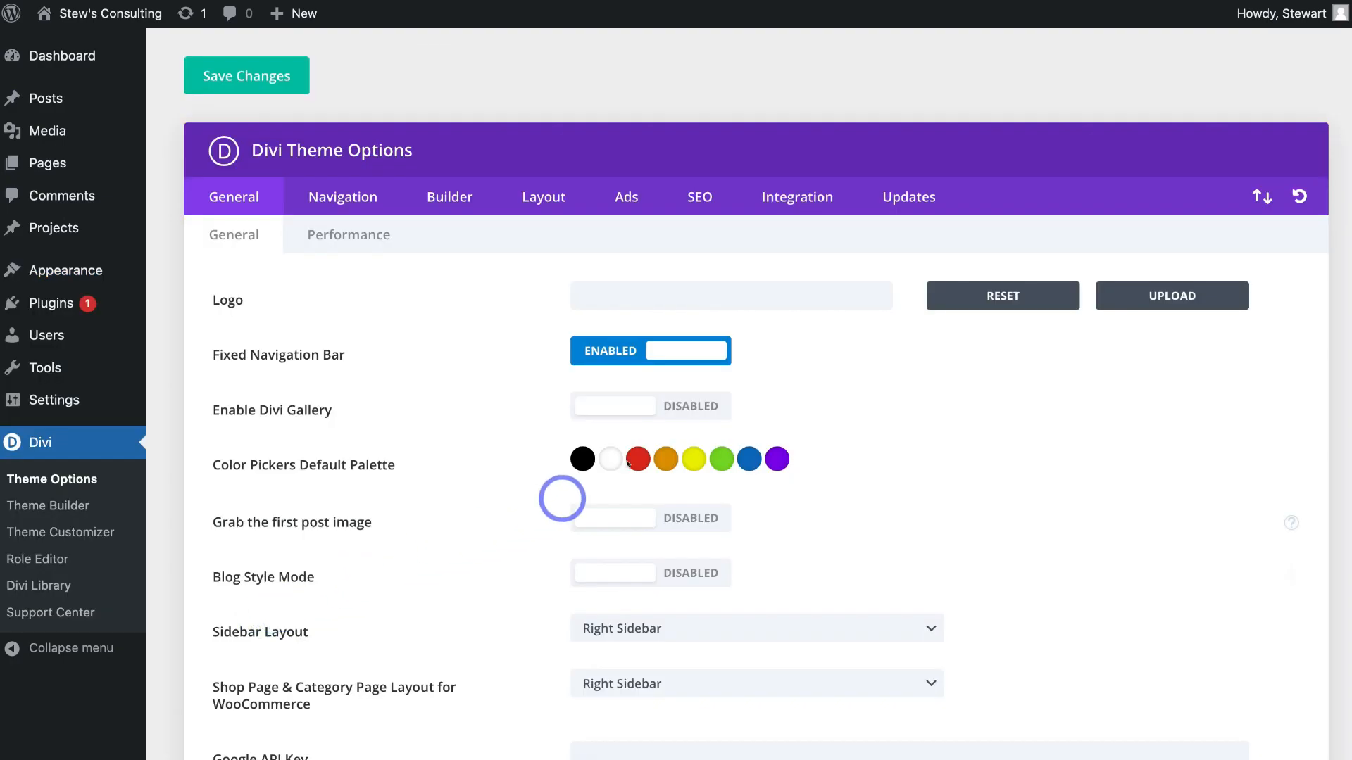
click(902, 198)
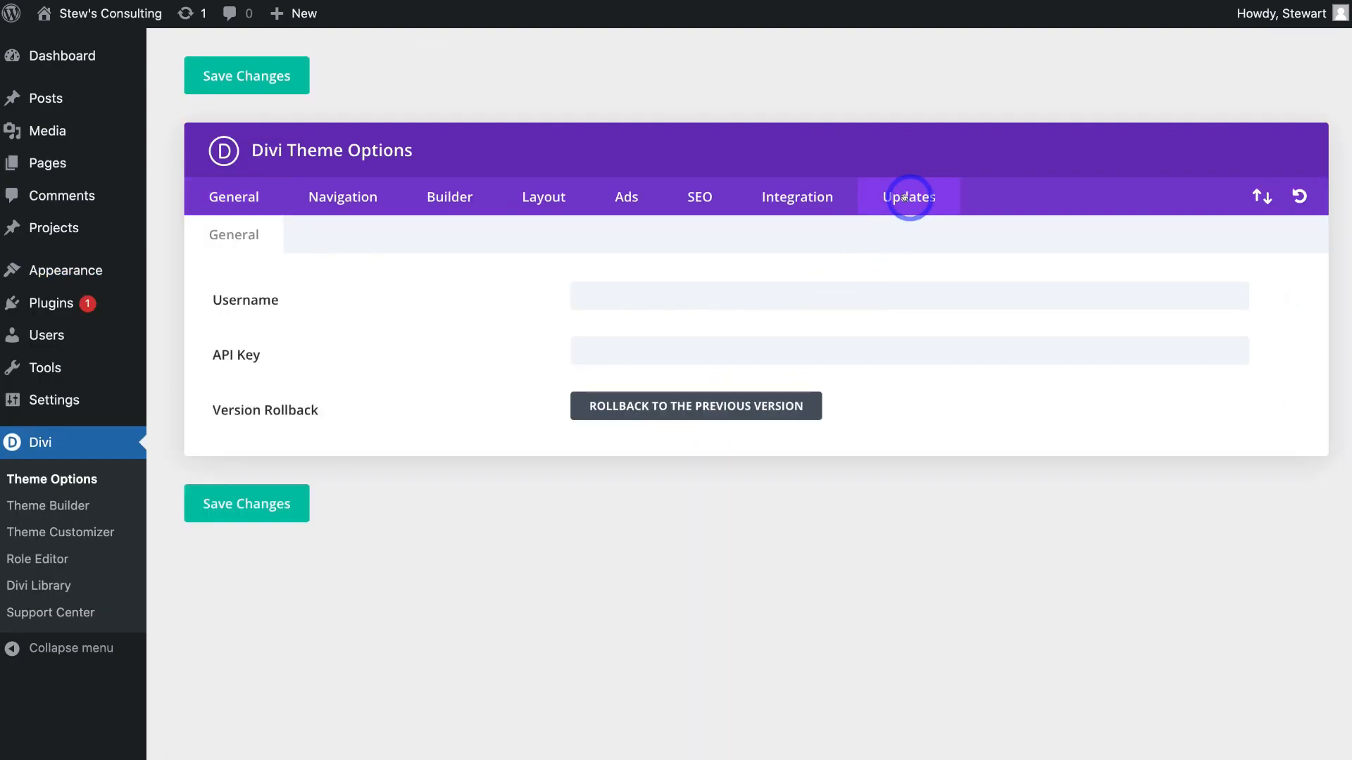
click(618, 292)
key(super+v)
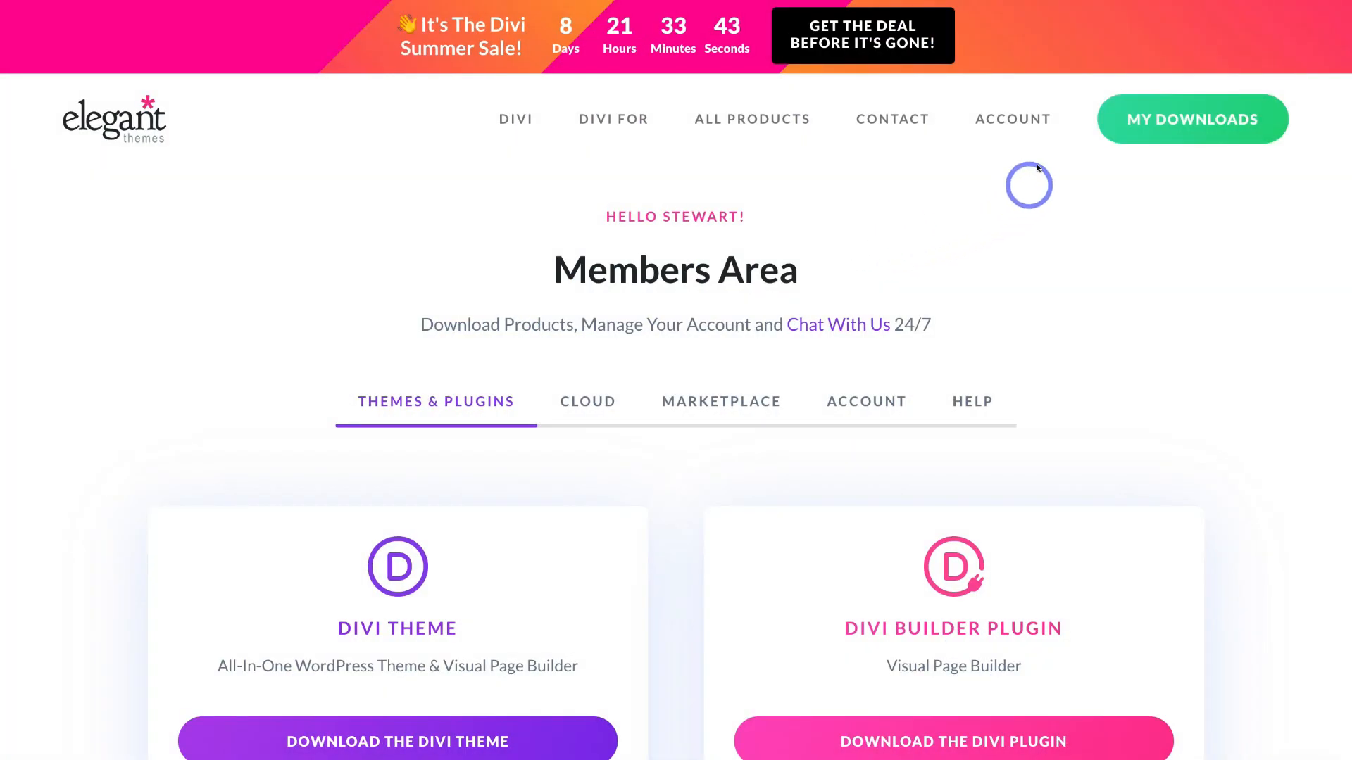
- Copy the API key from the Elegant Themes account, paste it into Divi's API Key field and save the changes
mouse_move(1023, 118)
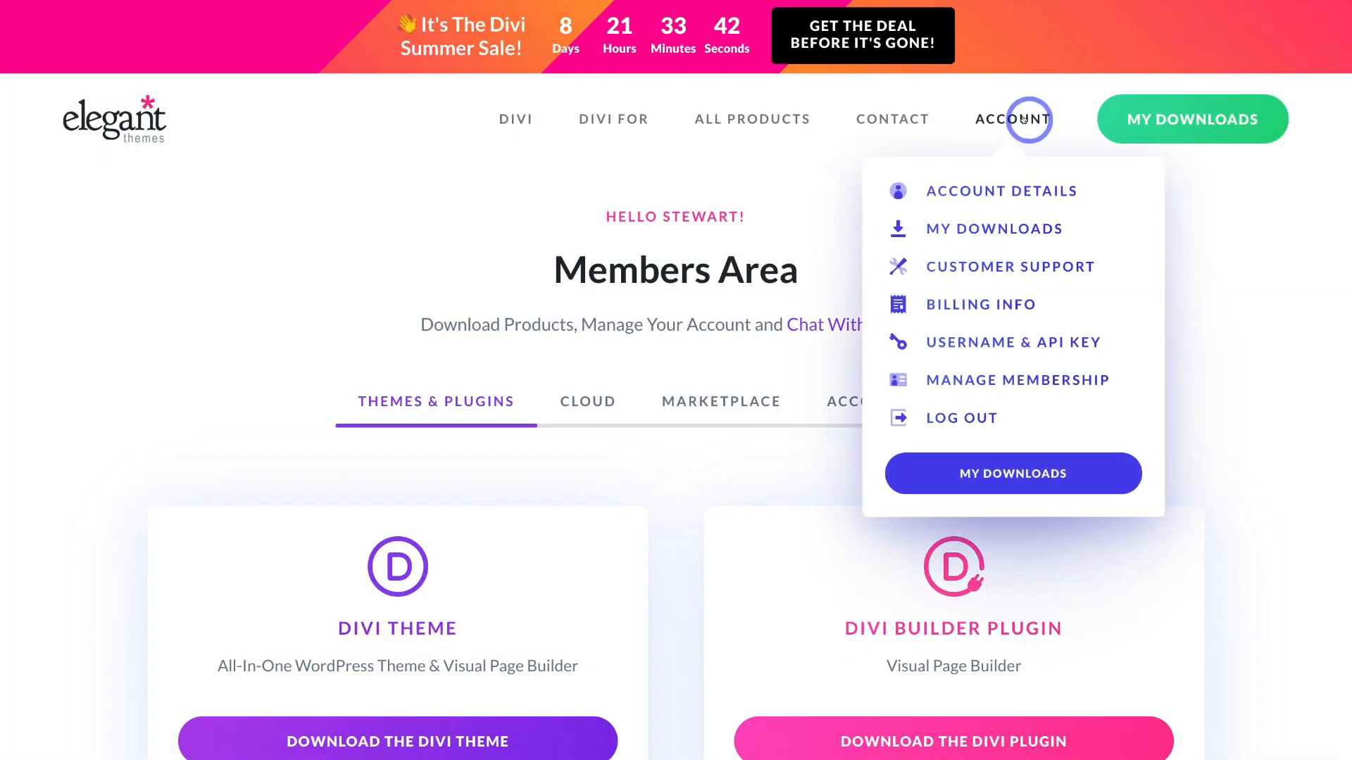
click(1045, 190)
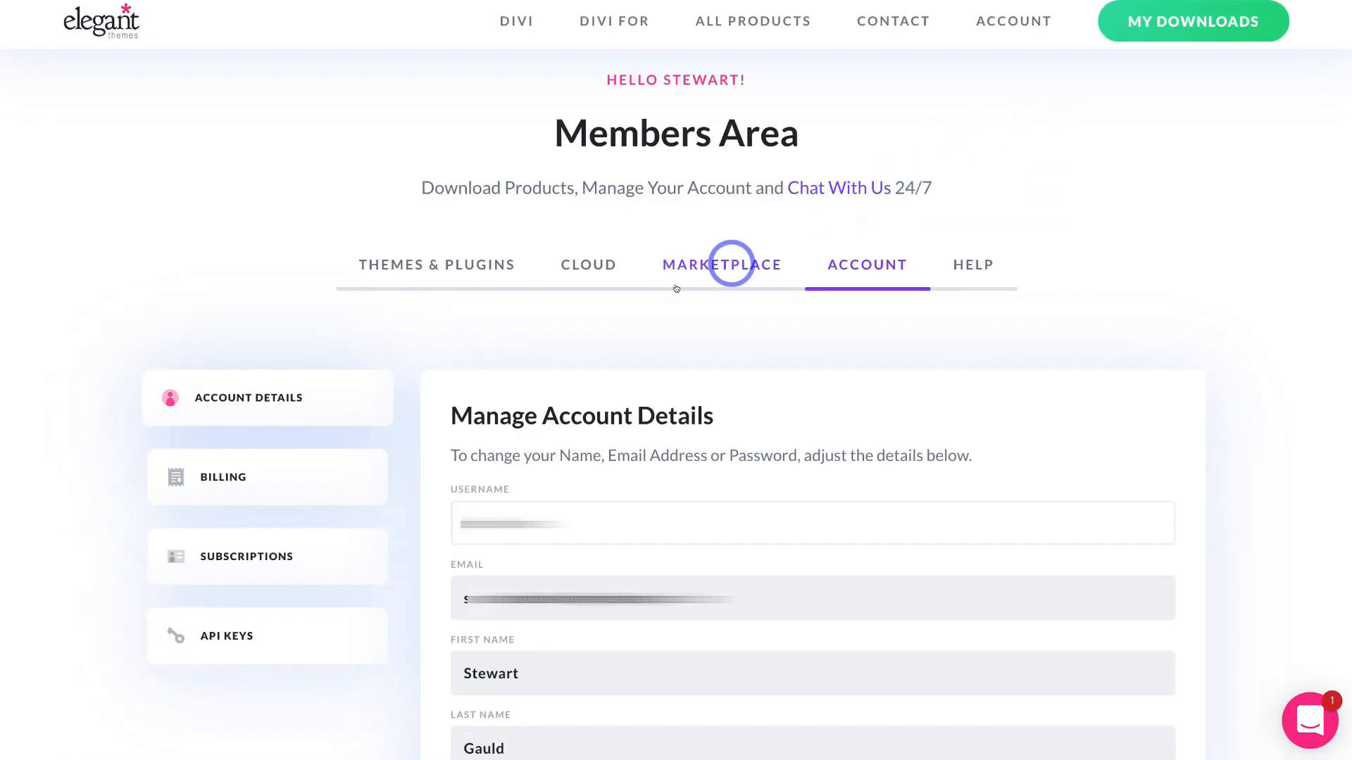
click(290, 630)
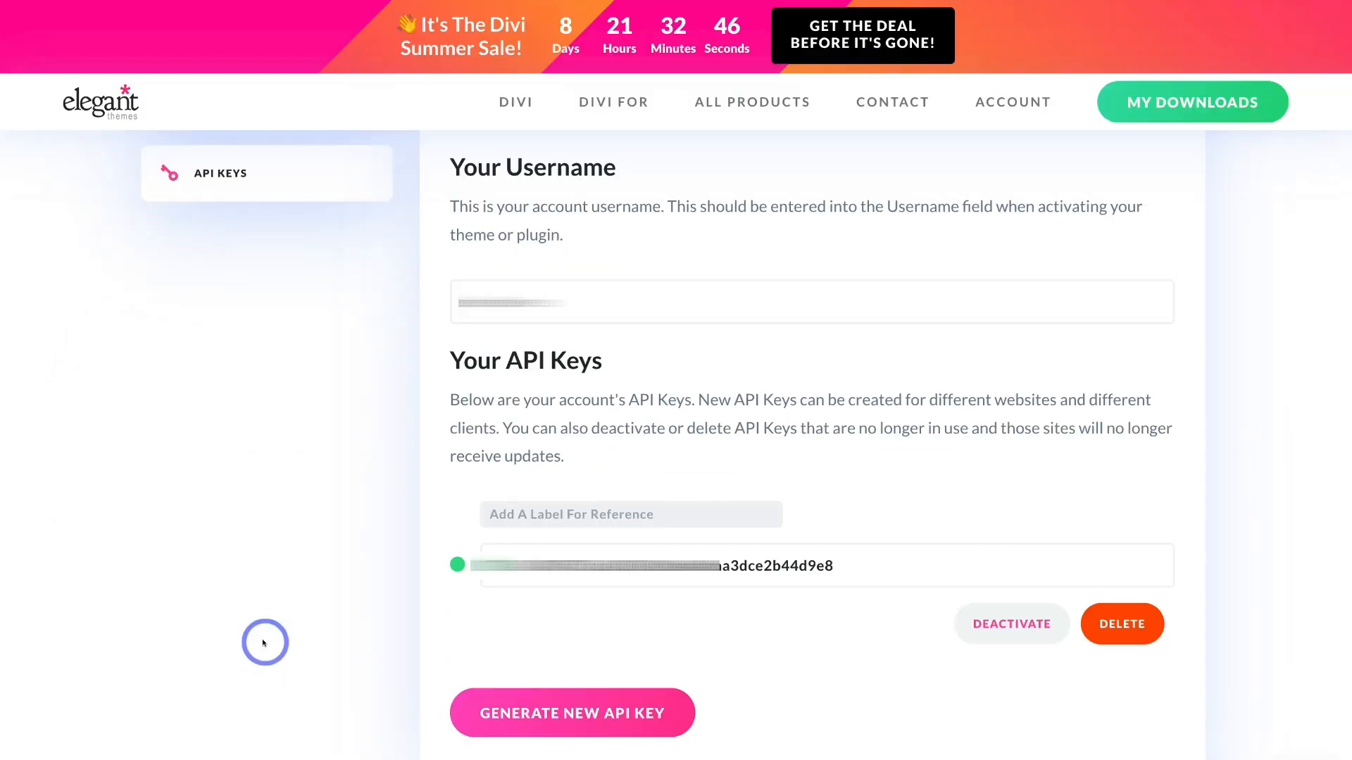
click(833, 565)
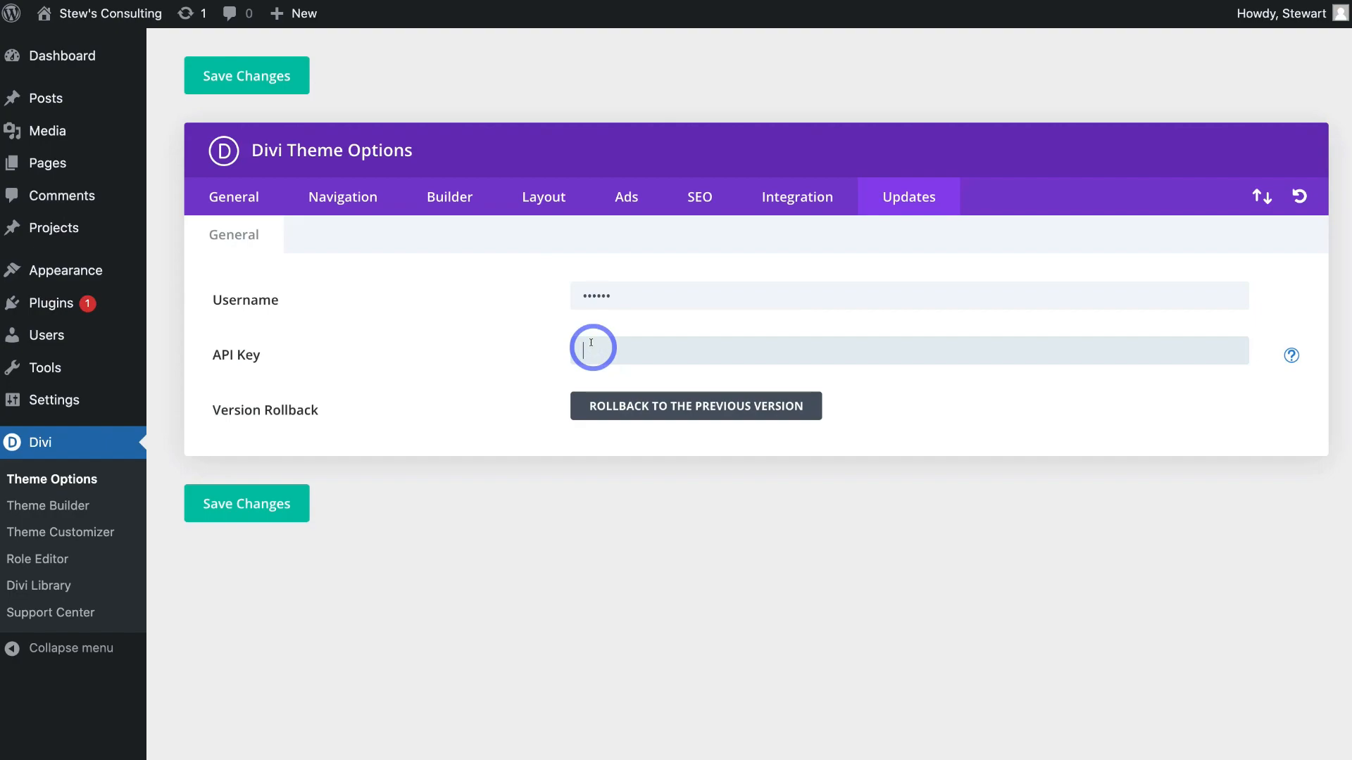
key(ctrl+v)
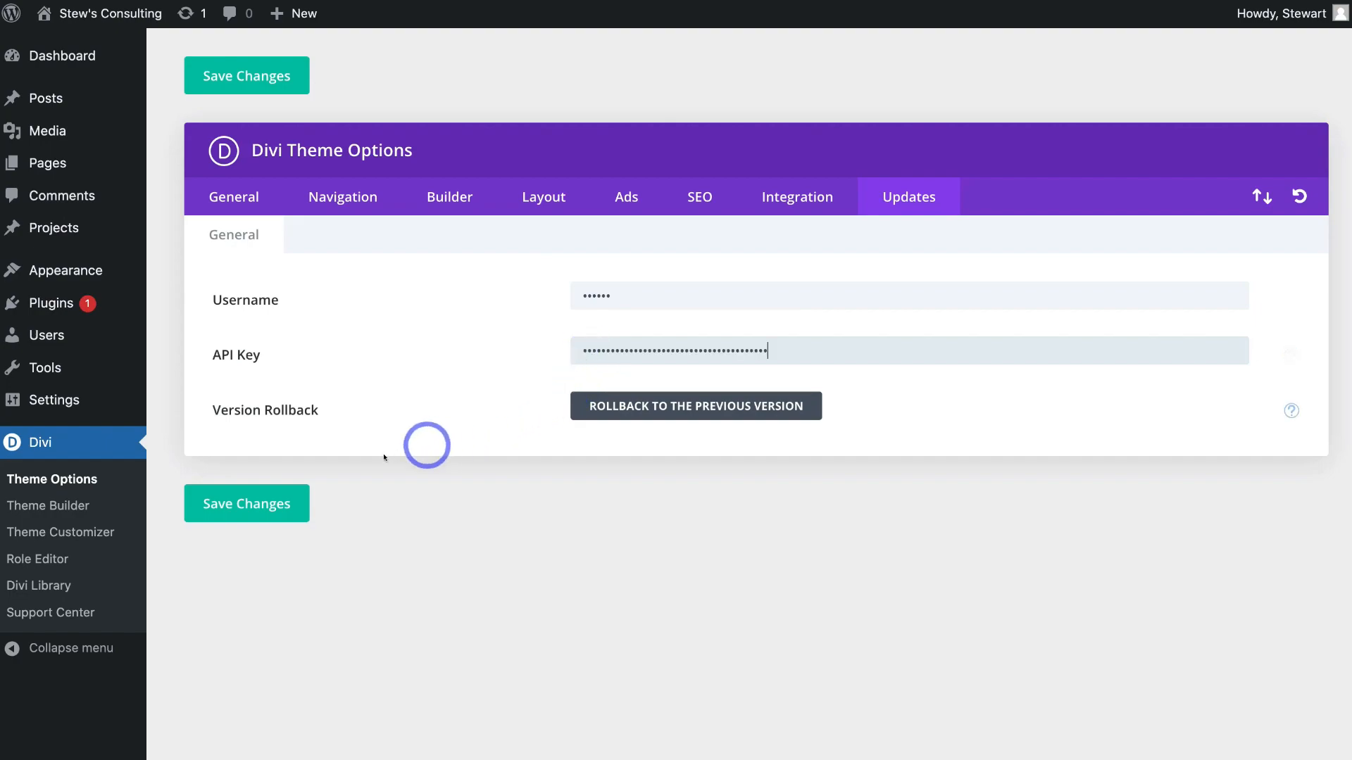
click(247, 502)
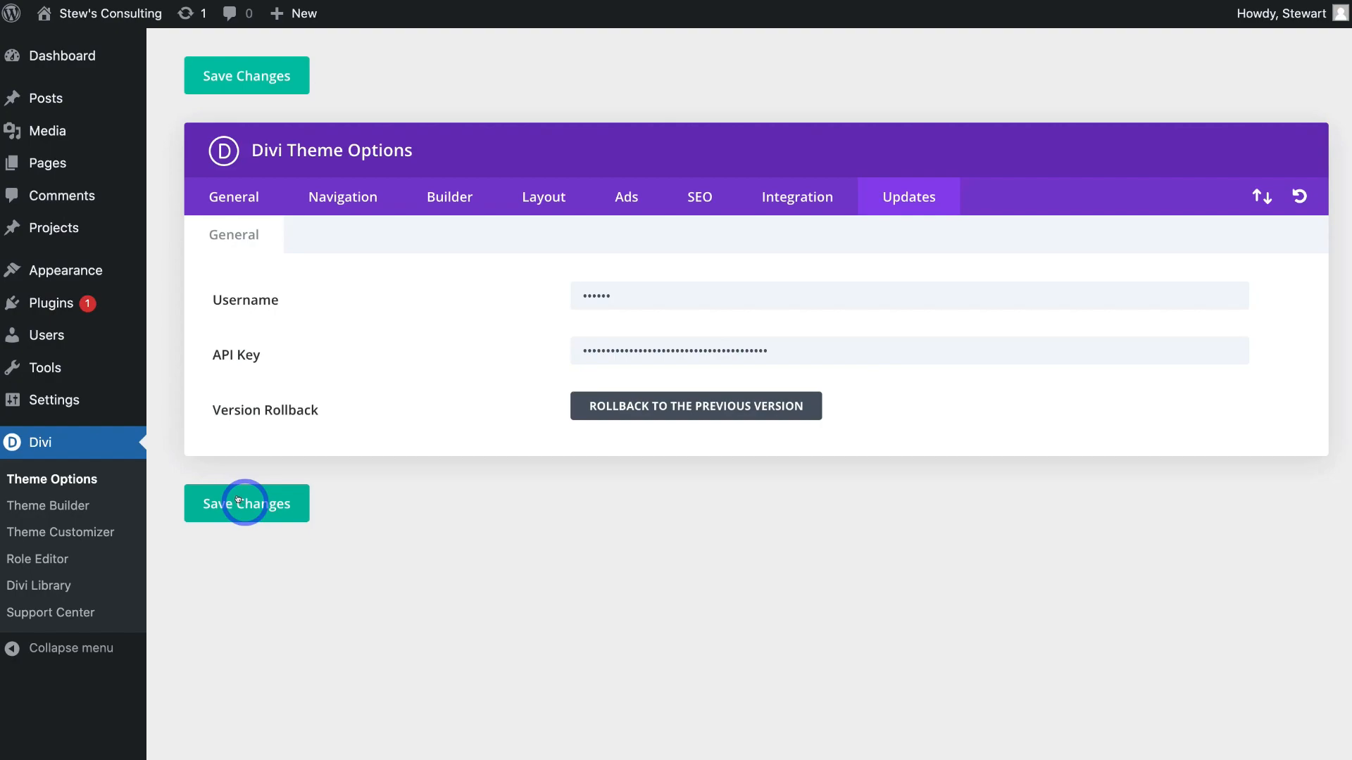
- Visit the live site to see its front page with the Divi theme
mouse_move(80, 13)
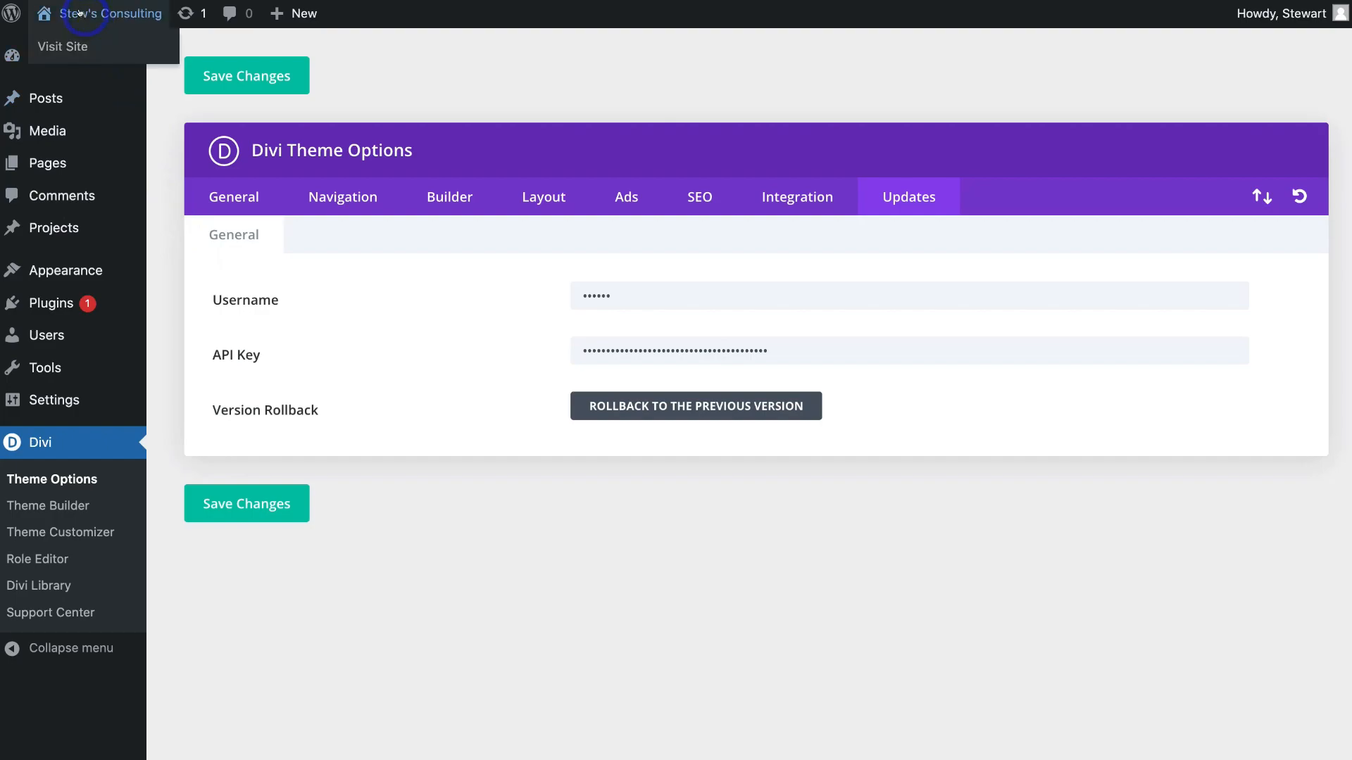
click(106, 46)
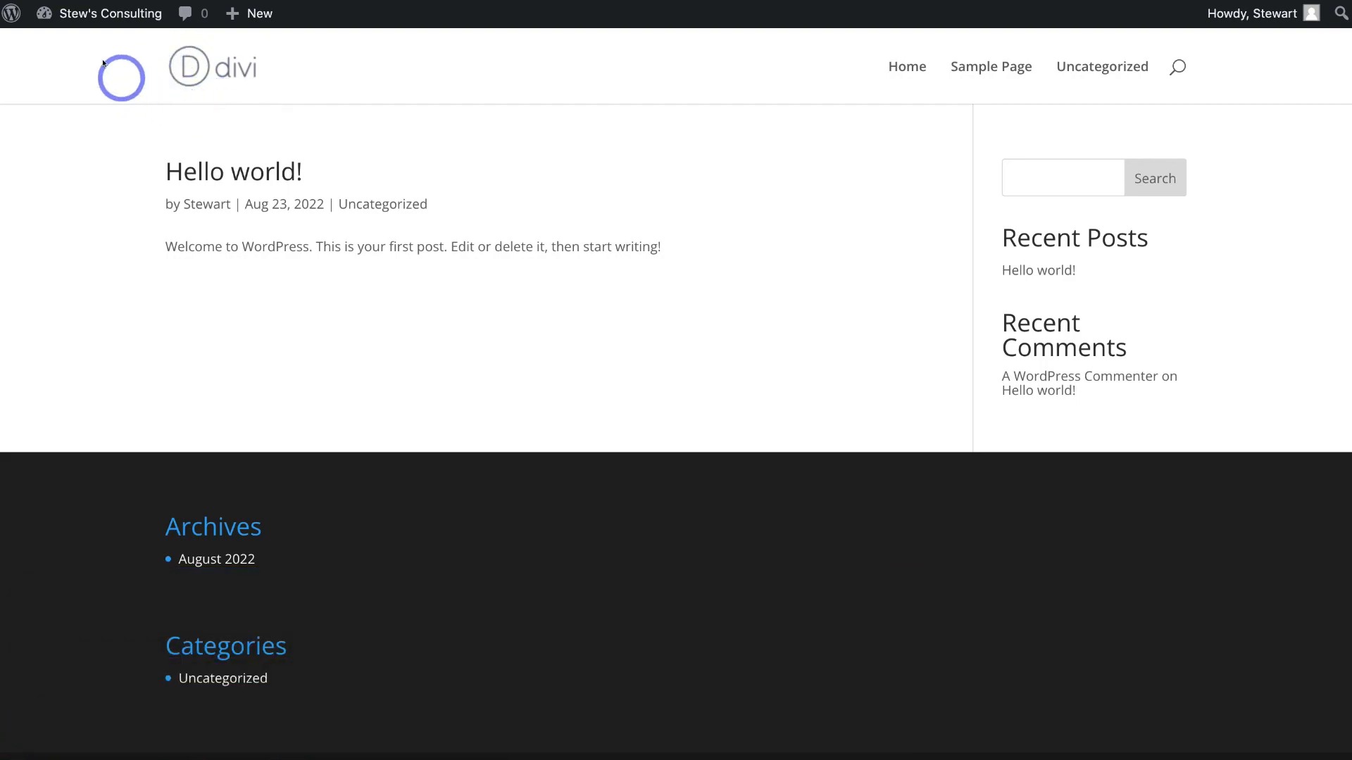
mouse_move(64, 13)
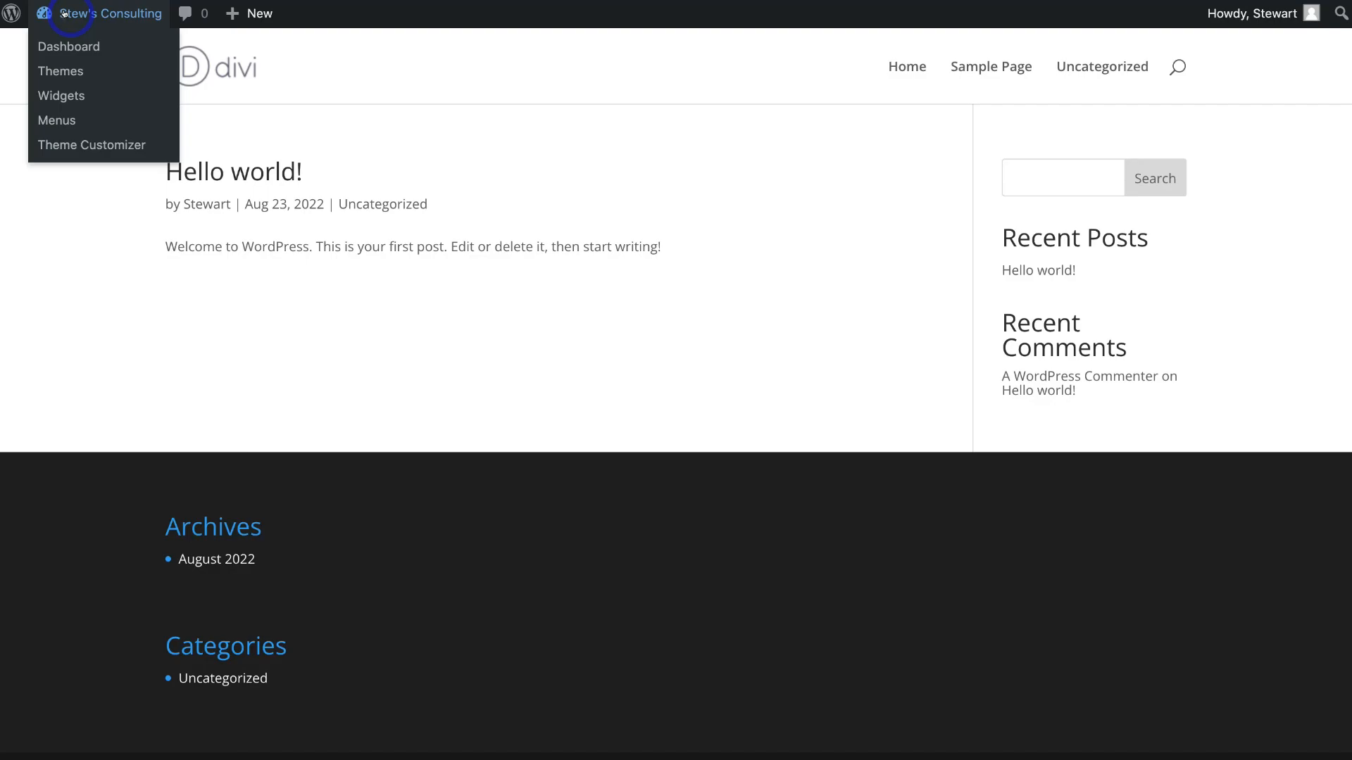
- In the Divi Theme Options, upload the Stews Consulting Logo image, set it as the site logo and save the changes
click(107, 47)
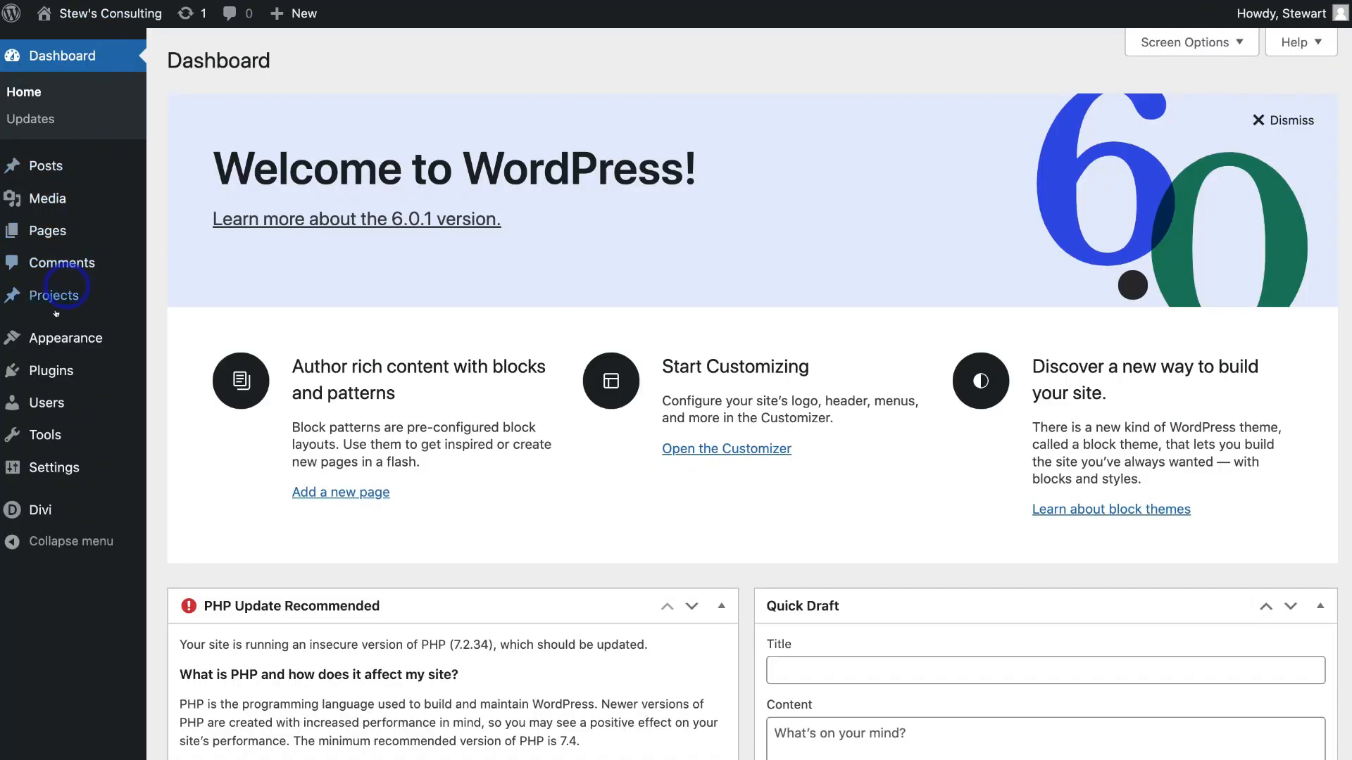
mouse_move(62, 504)
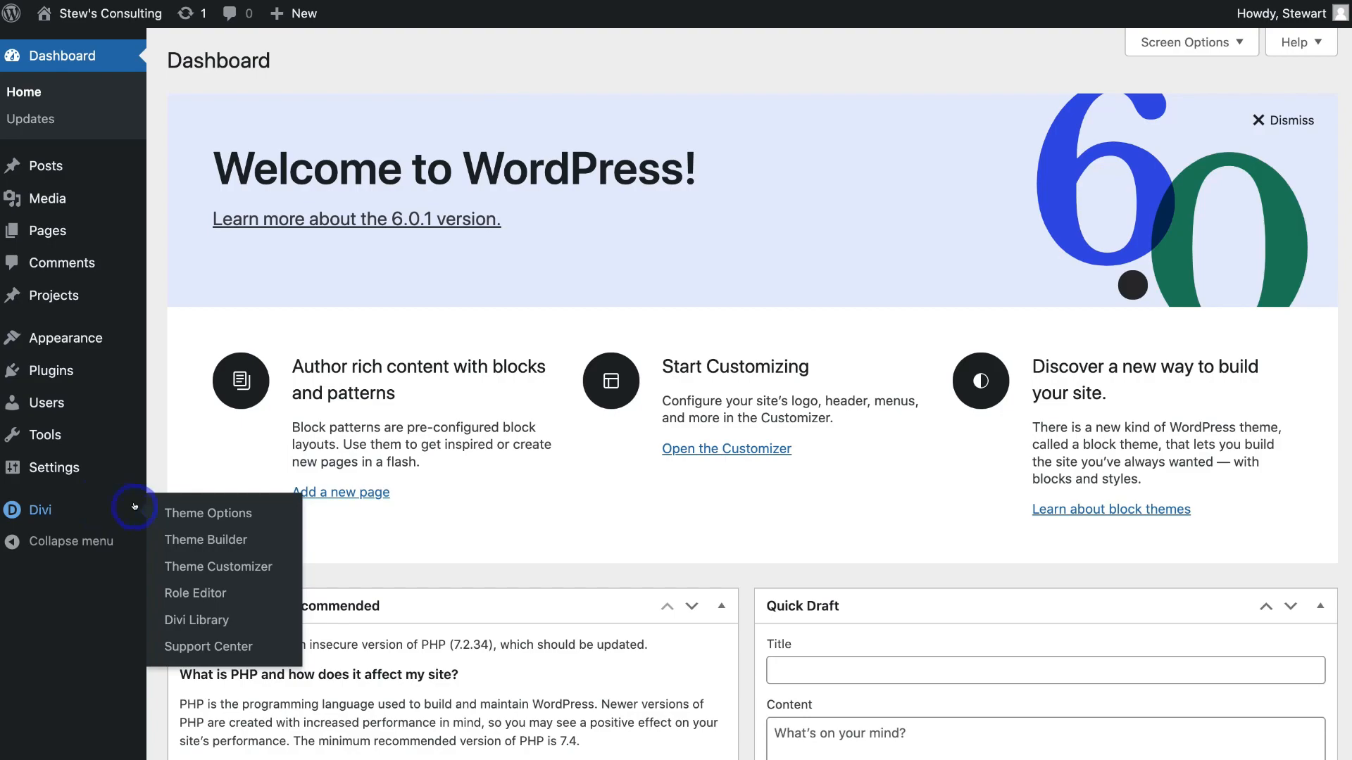
click(263, 511)
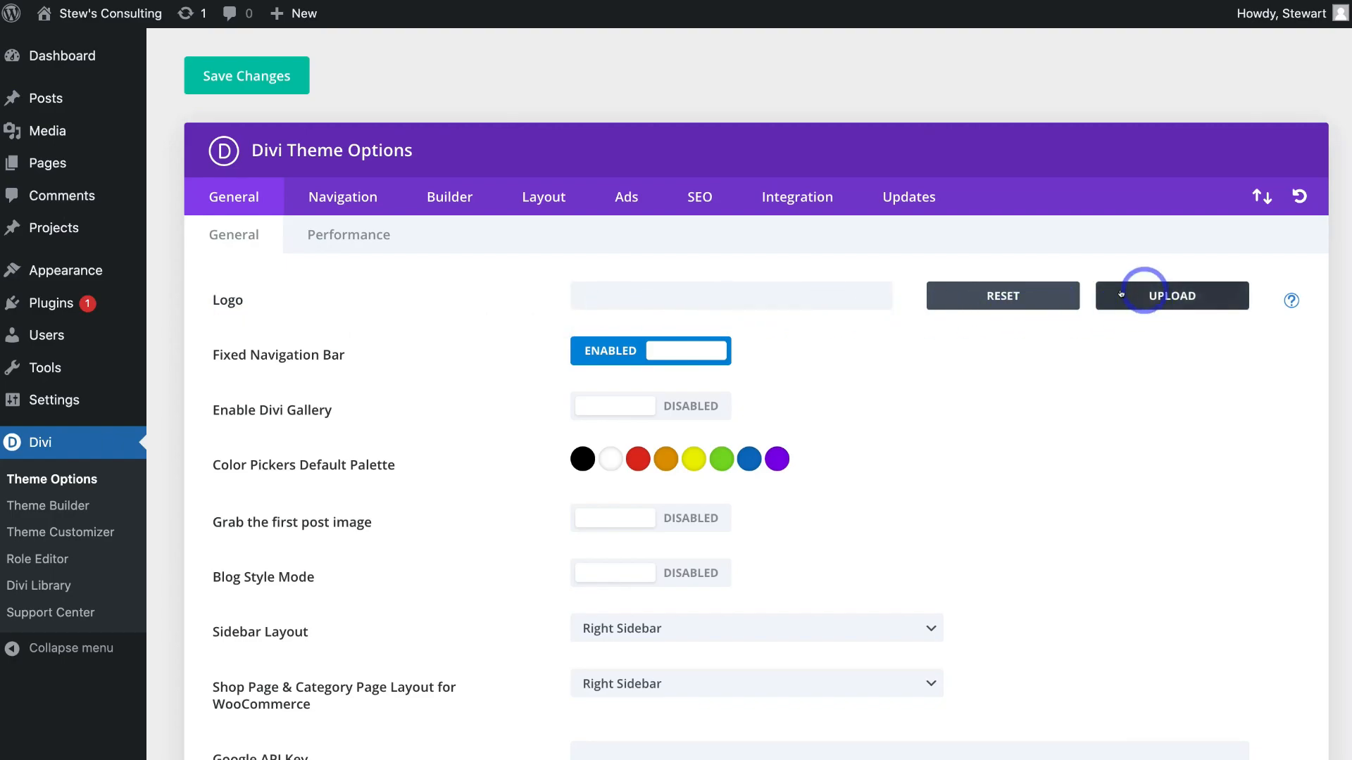
click(1149, 295)
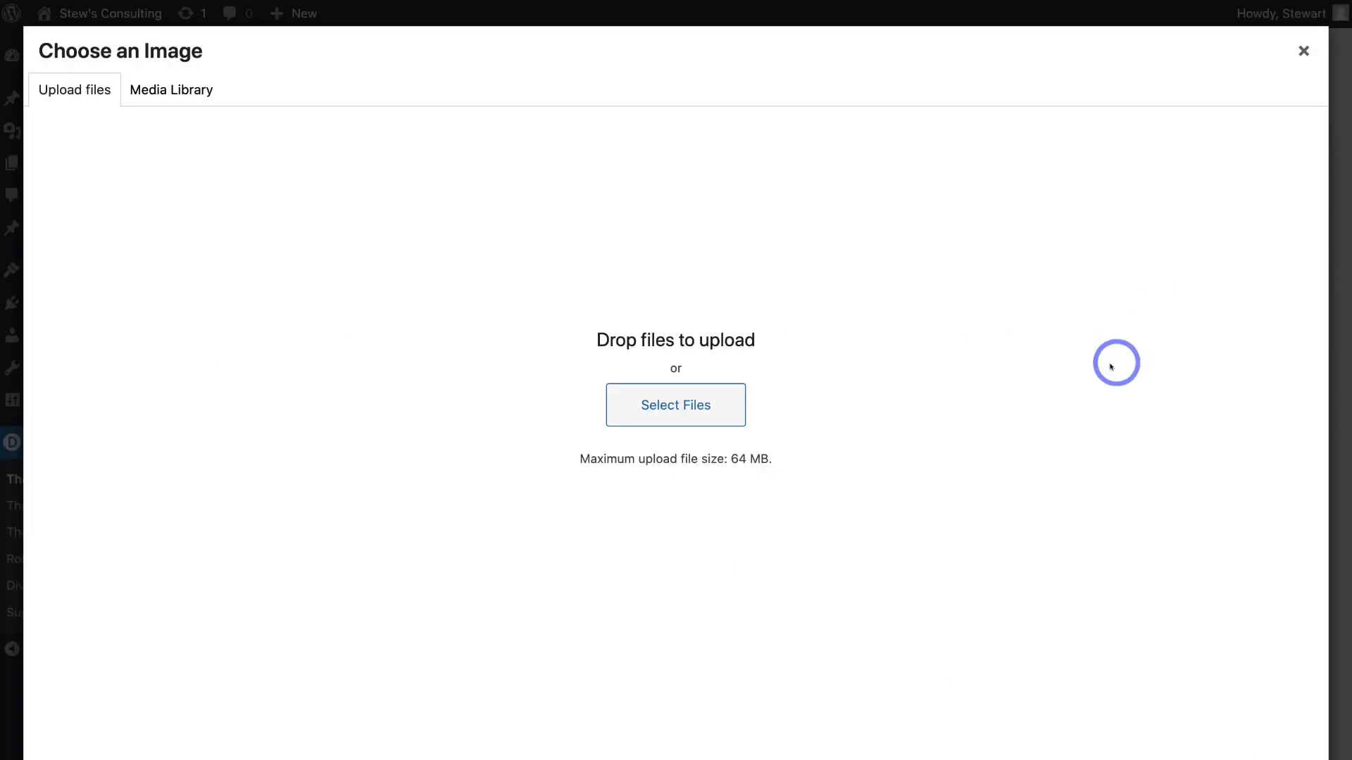
click(714, 397)
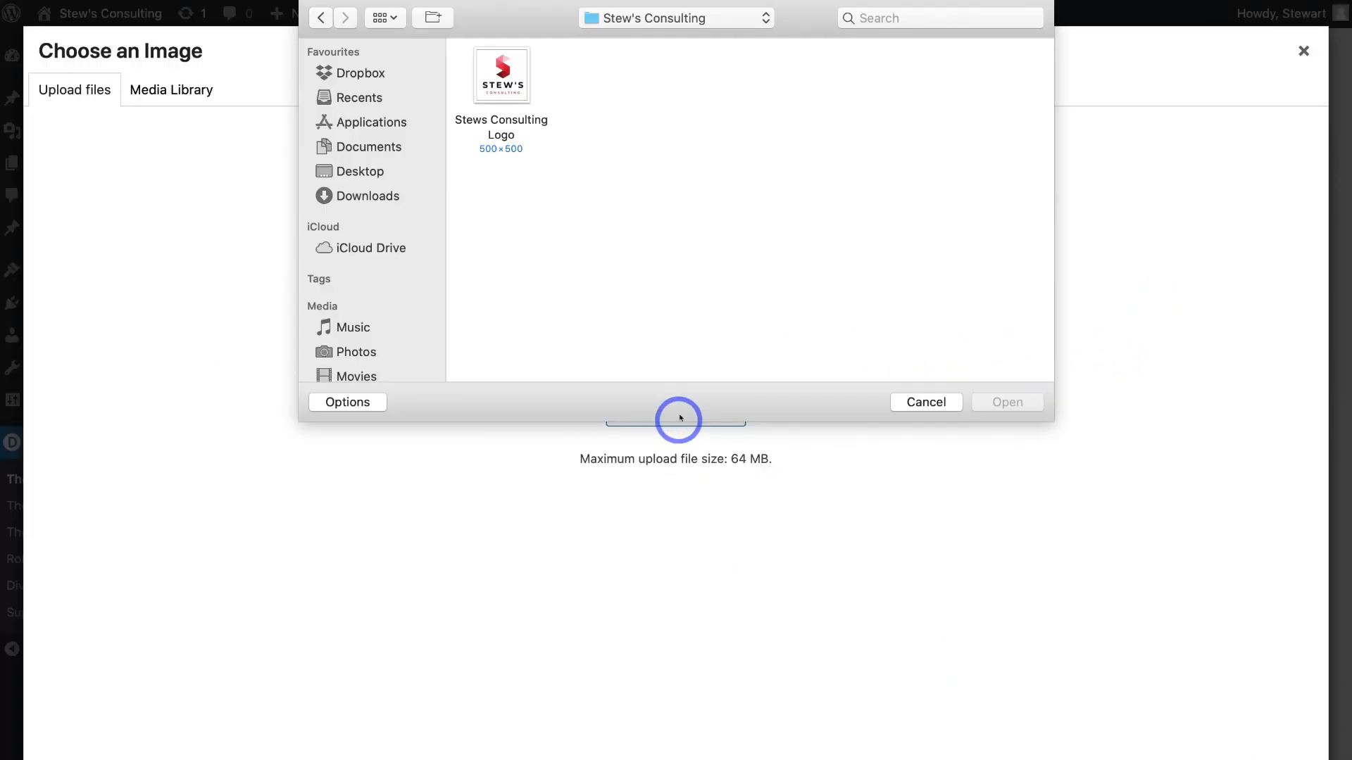
click(512, 99)
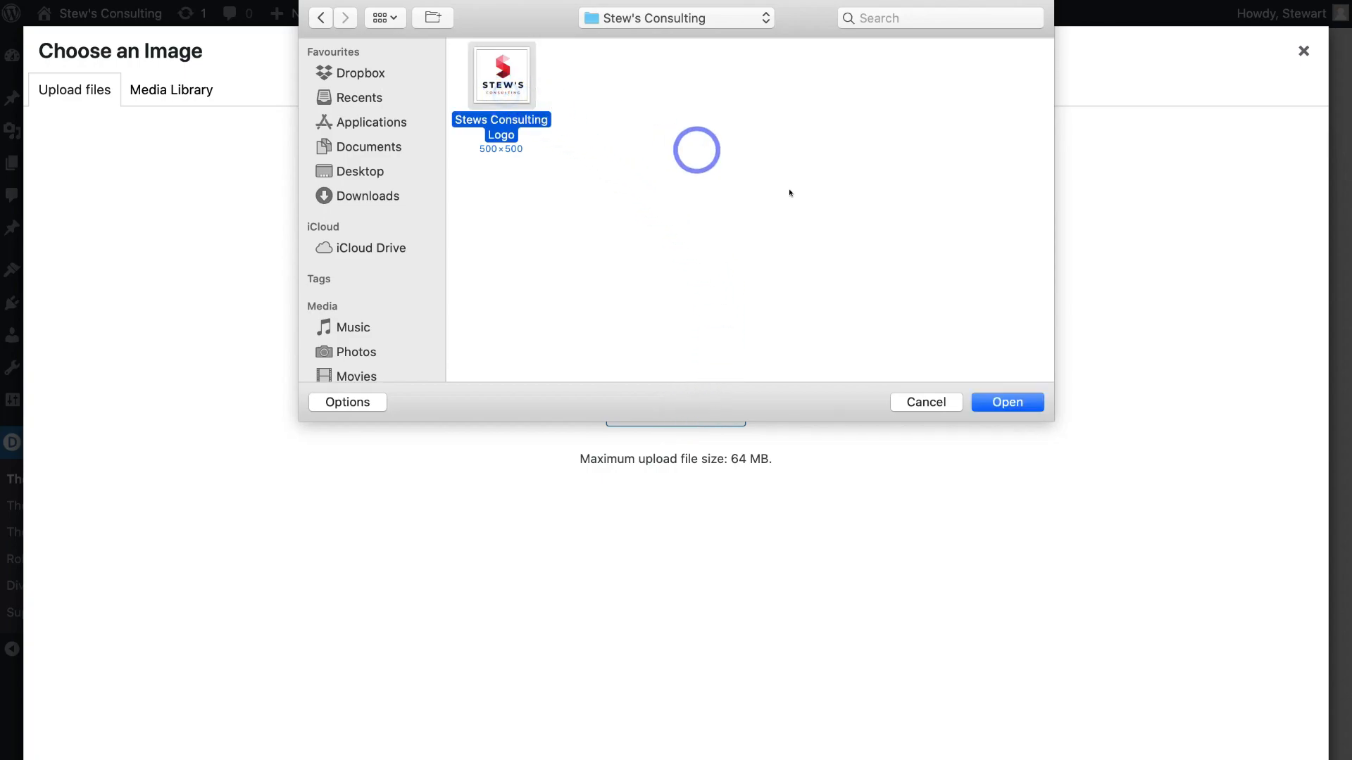
click(1003, 403)
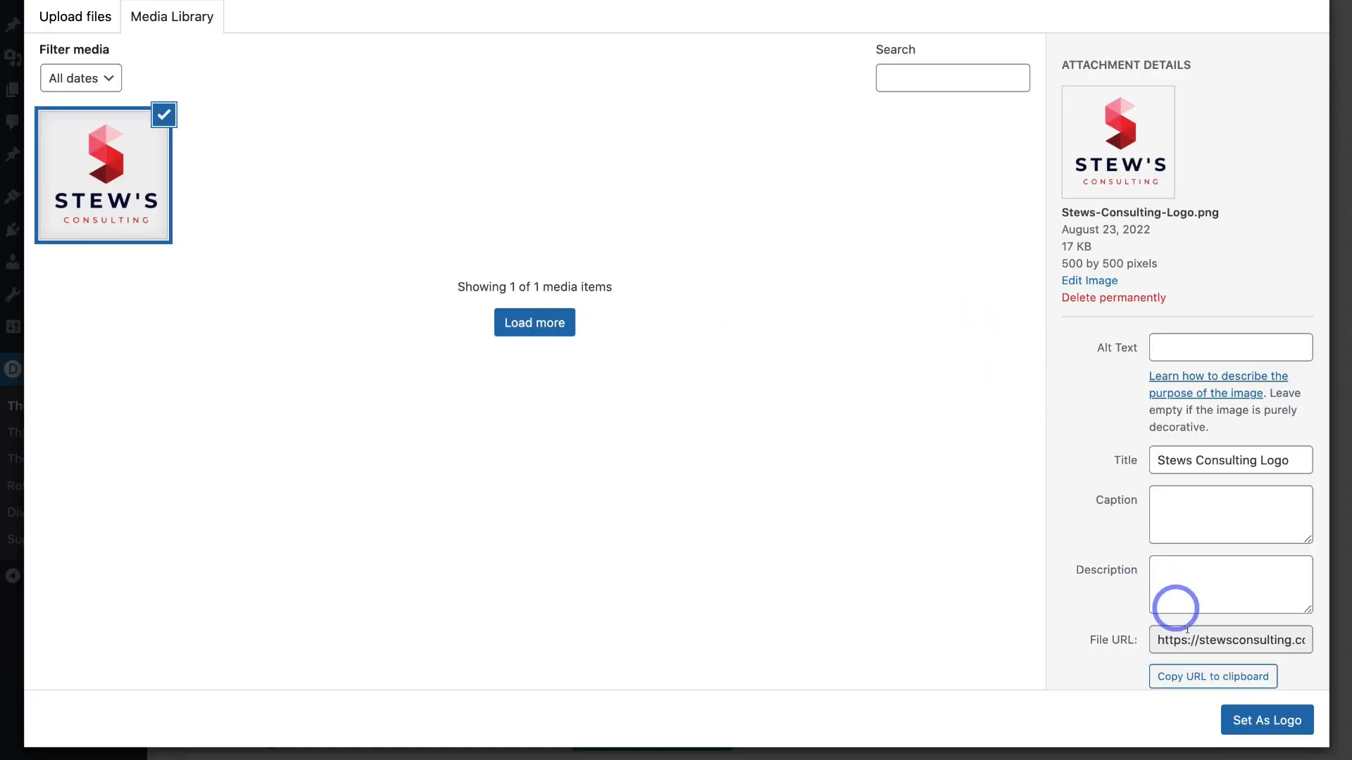
click(1262, 715)
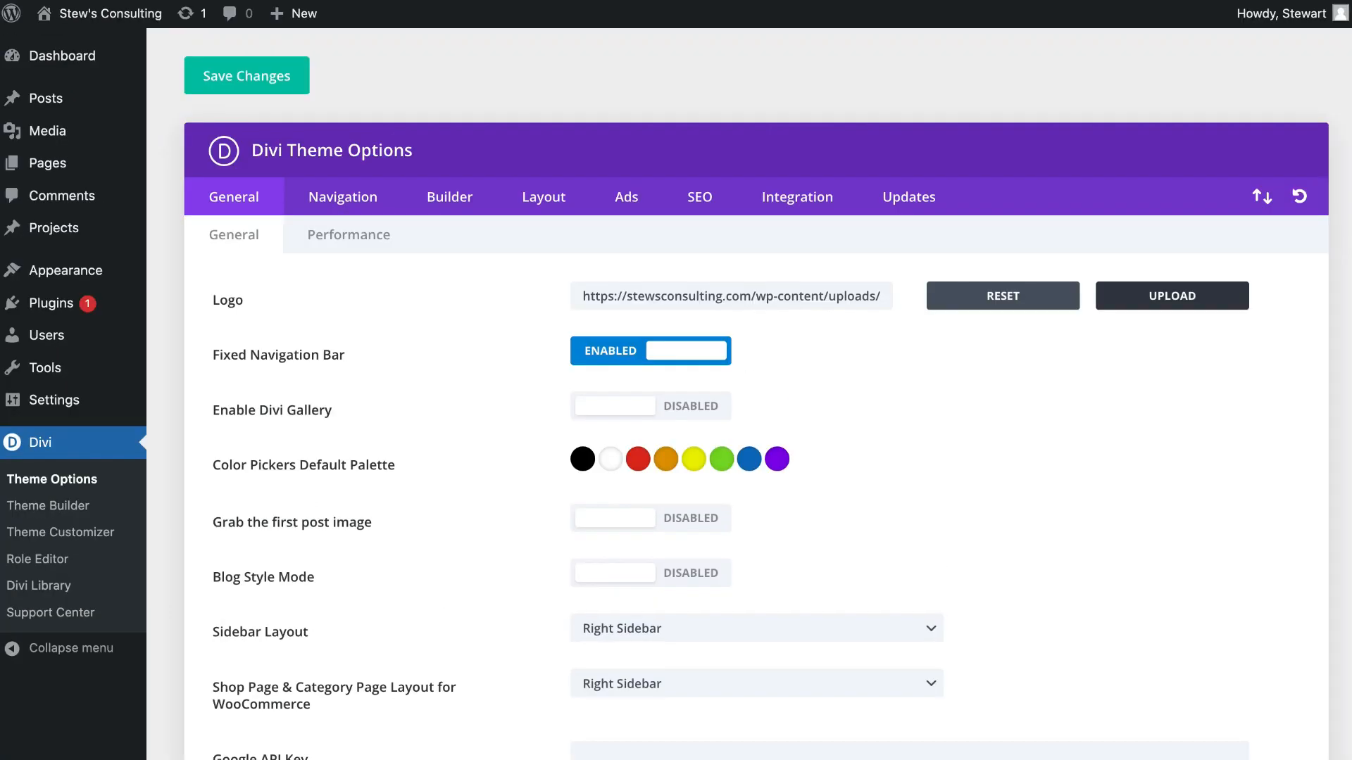
click(261, 81)
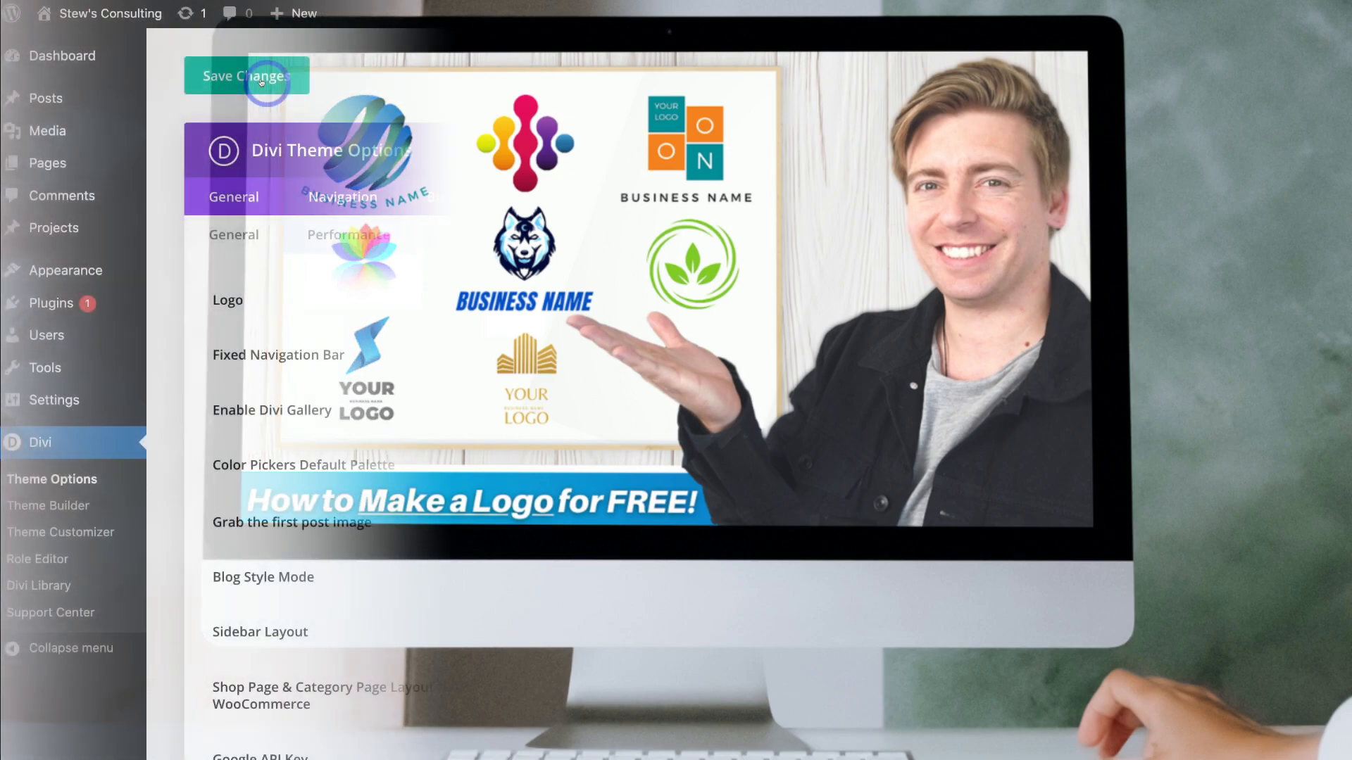
click(263, 84)
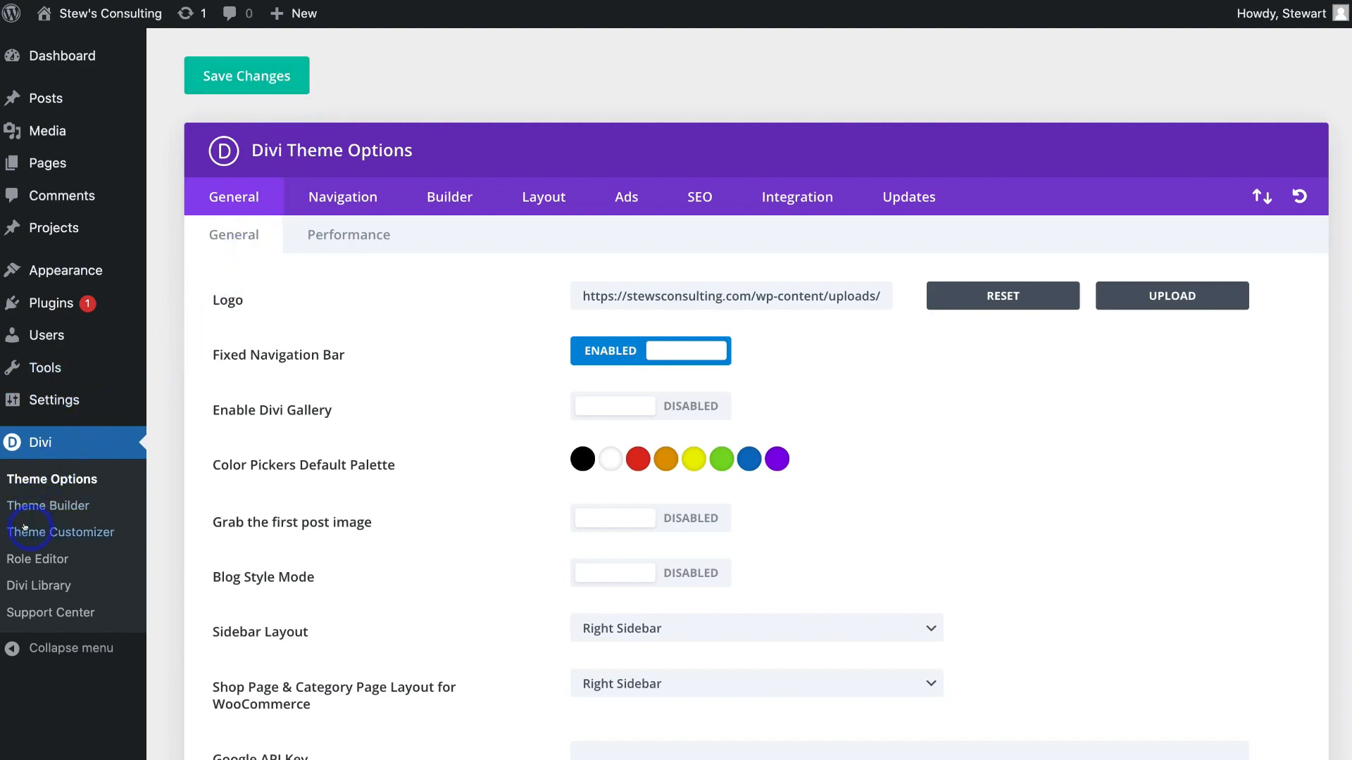
- In the Theme Customizer's Primary Menu Bar settings, set the logo max height to 100 and the menu height to 90, and publish
click(60, 529)
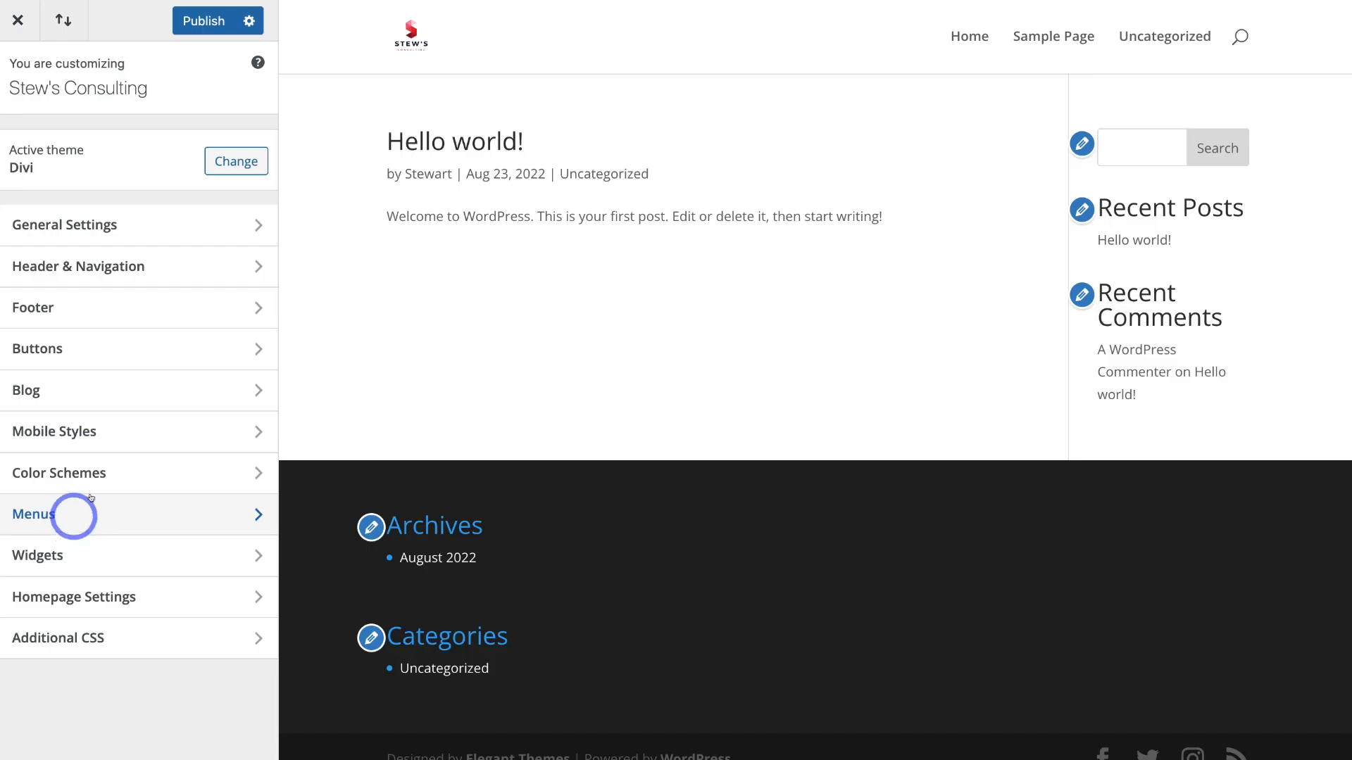
click(179, 260)
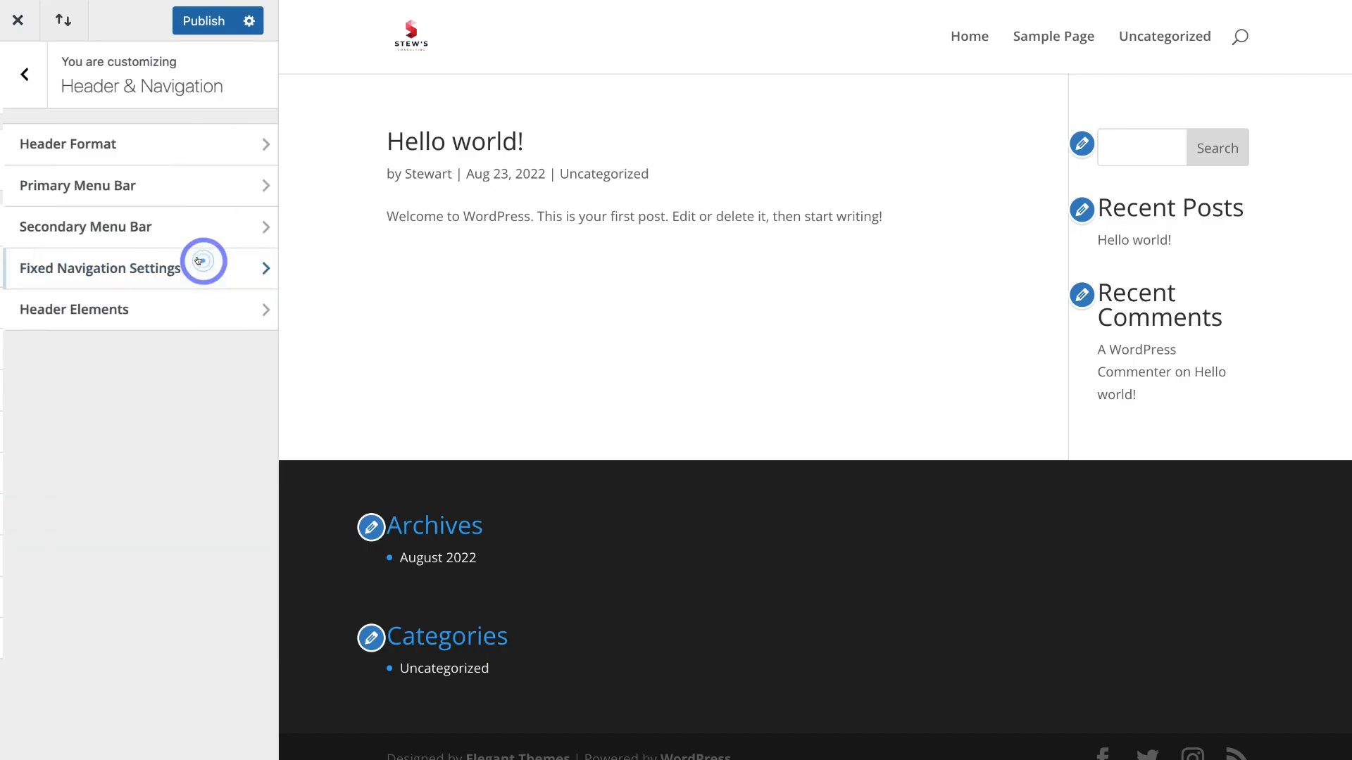
click(201, 184)
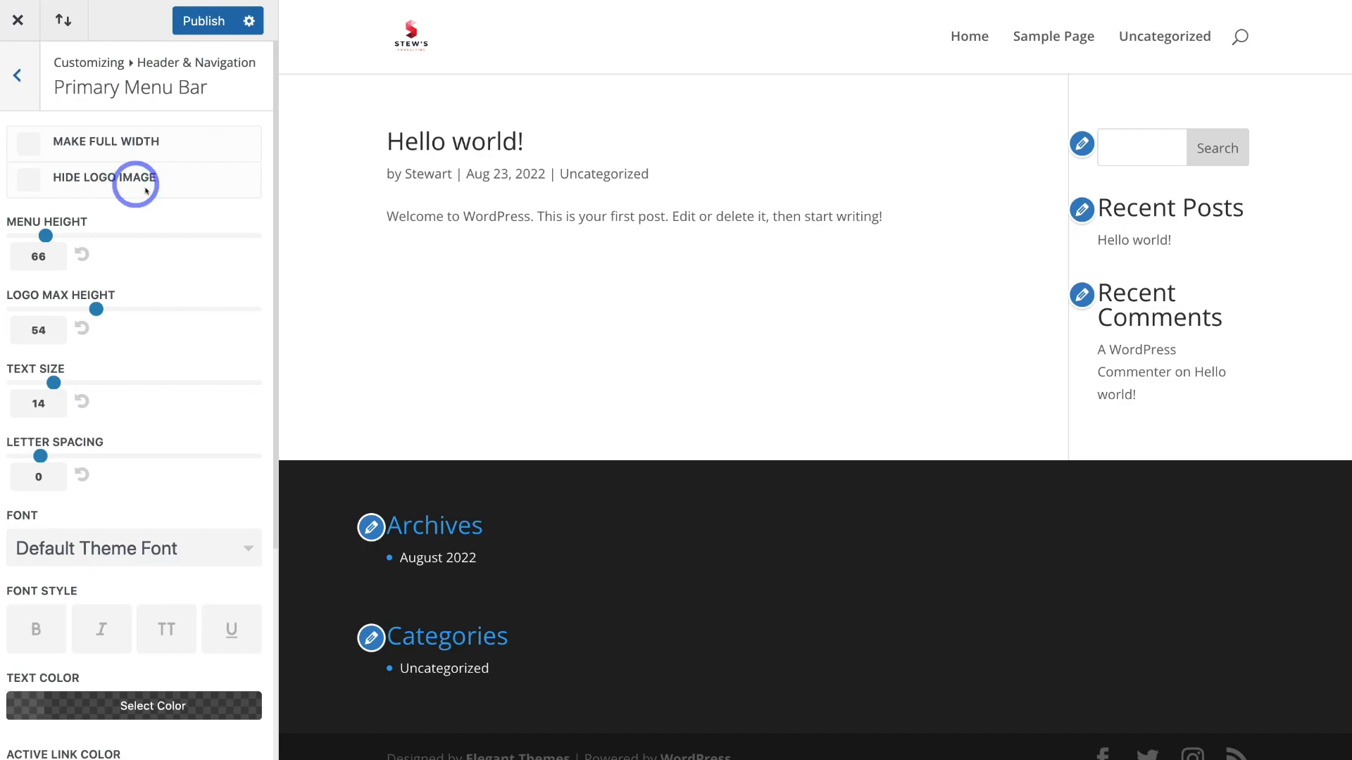
drag(96, 308, 255, 309)
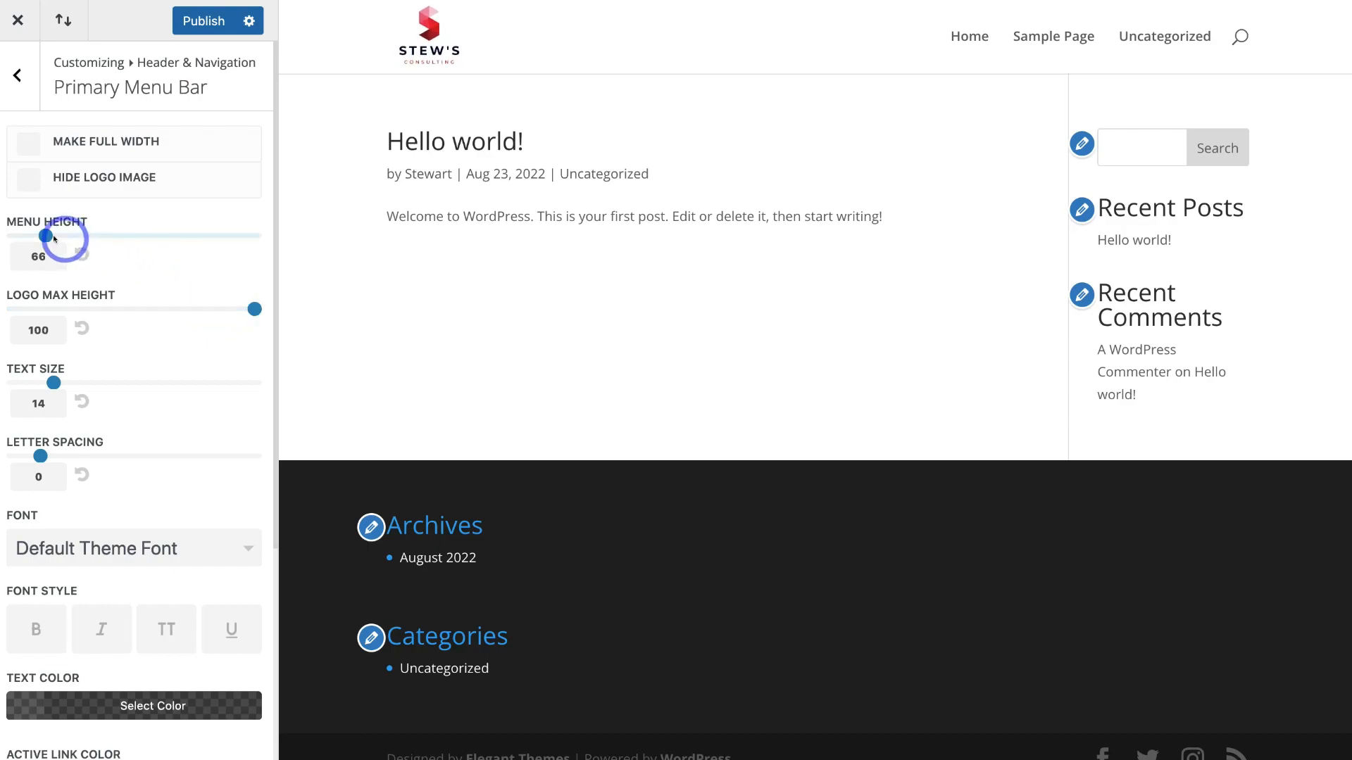
mouse_move(42, 235)
mouse_down()
mouse_move(105, 235)
mouse_move(66, 236)
mouse_up()
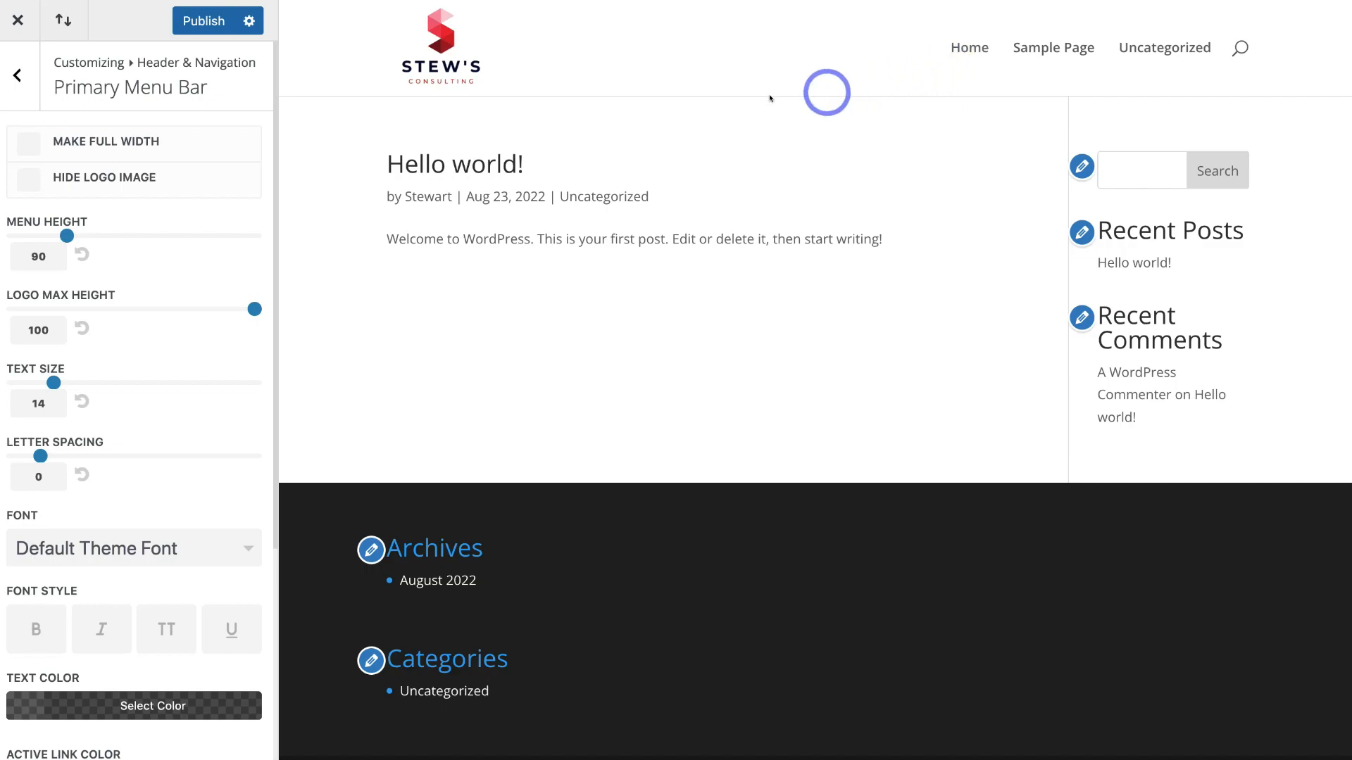
click(195, 20)
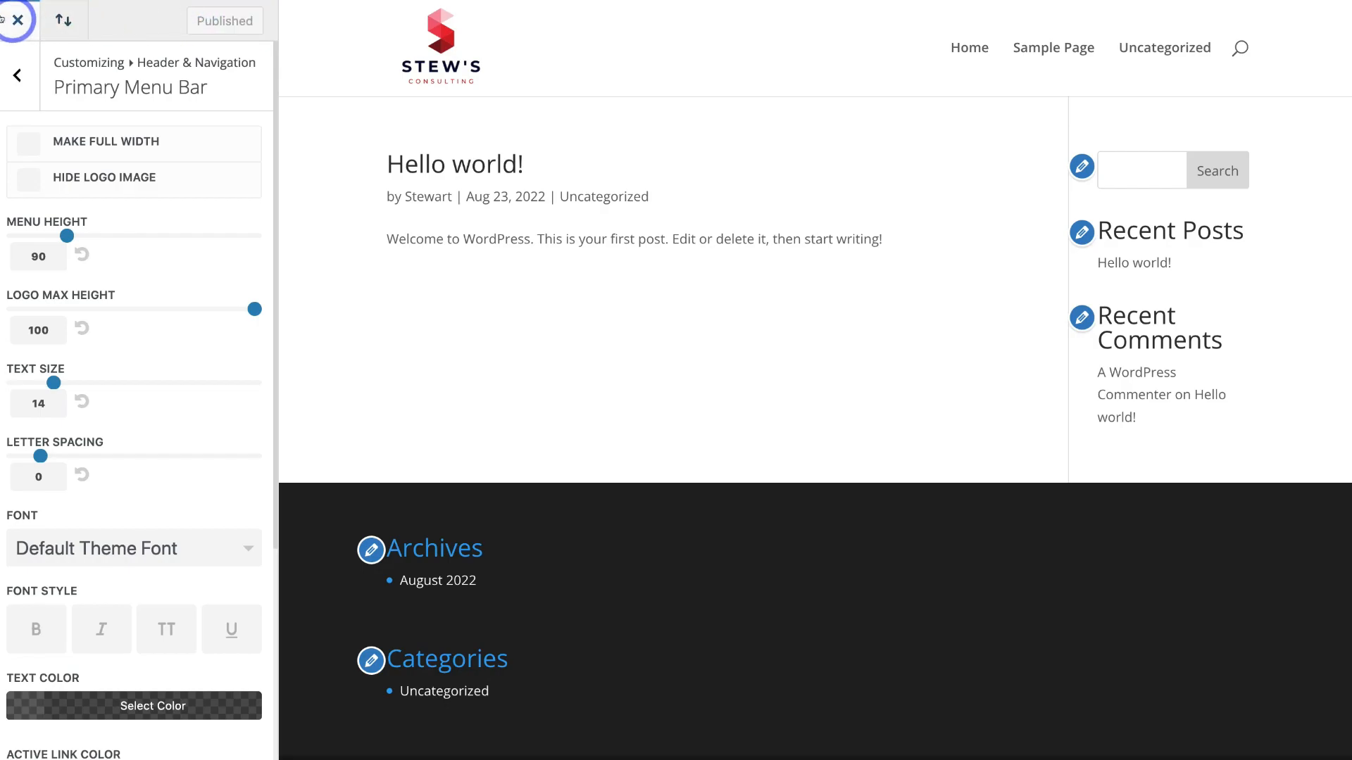
- Leave the Theme Customizer and visit the live site to check the logo in the header
click(8, 17)
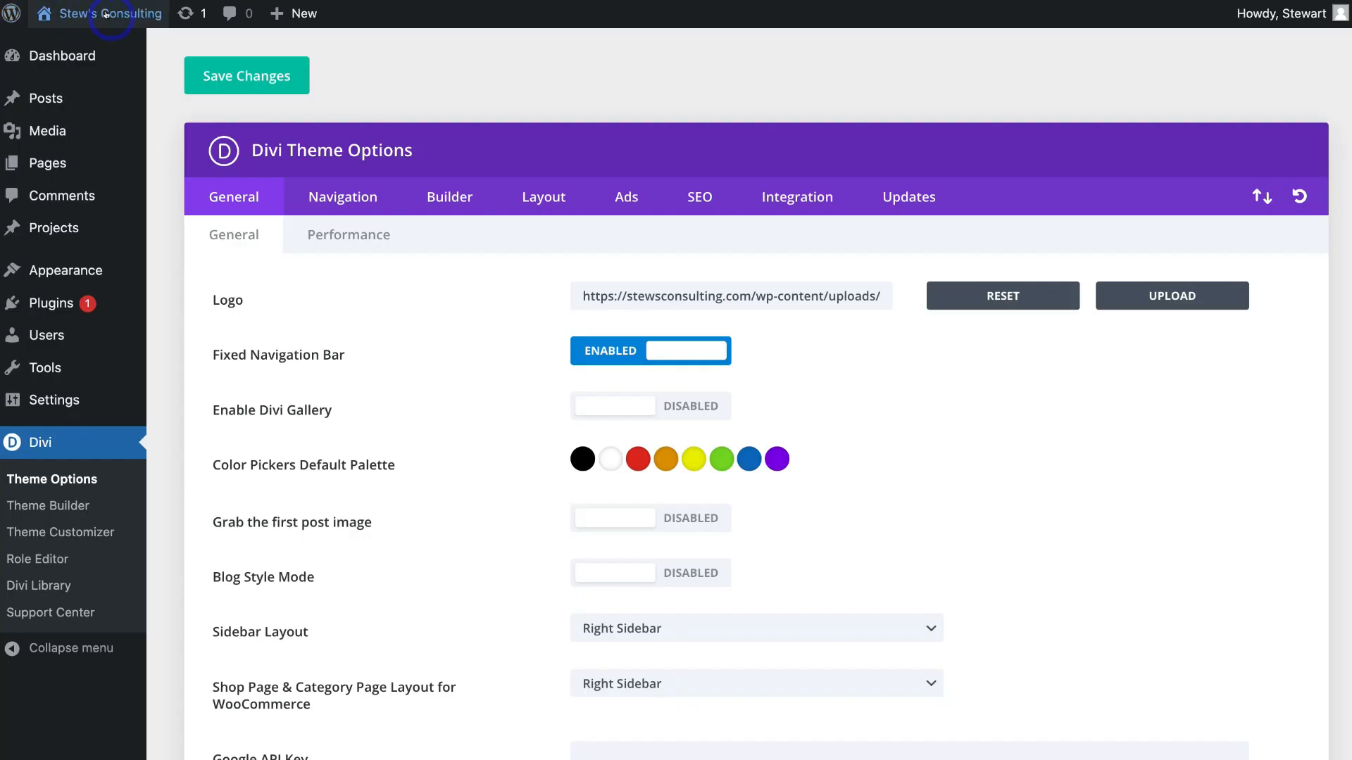
mouse_move(95, 14)
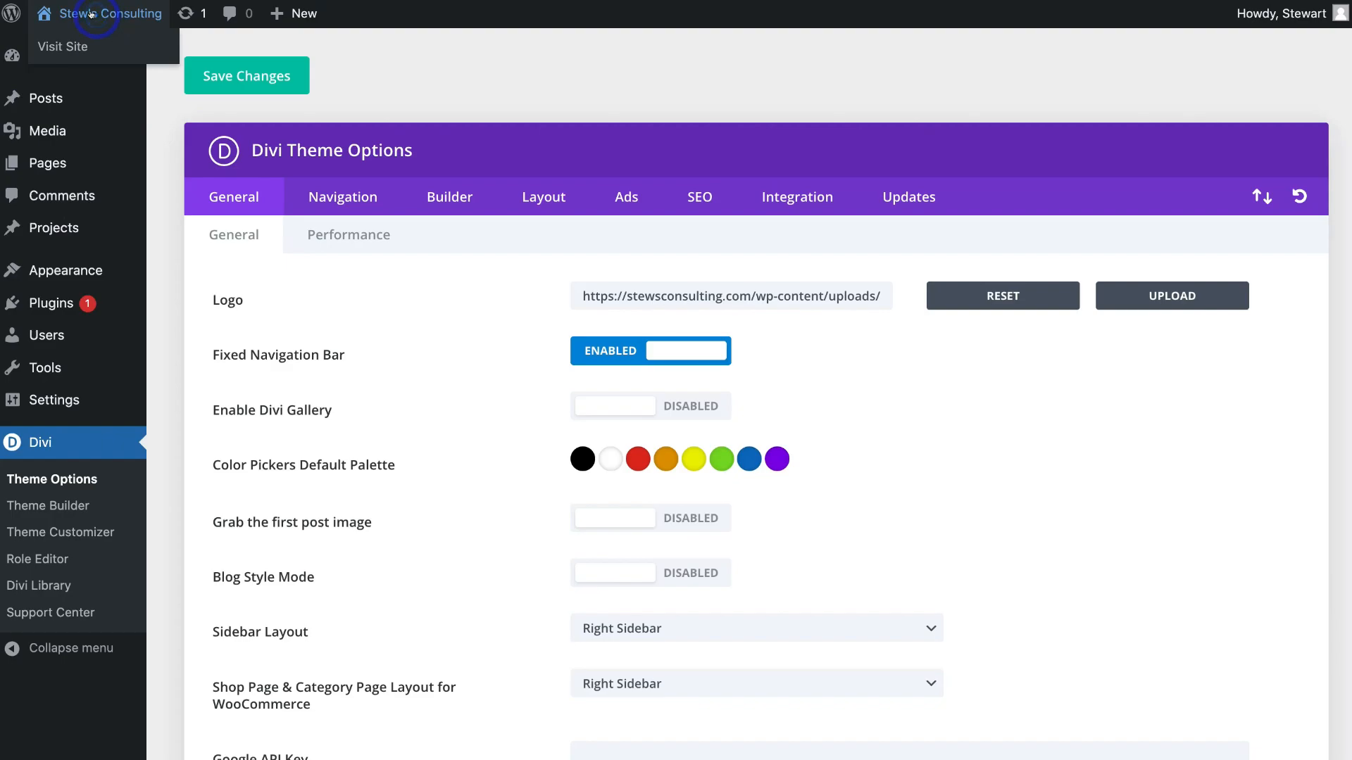
click(91, 14)
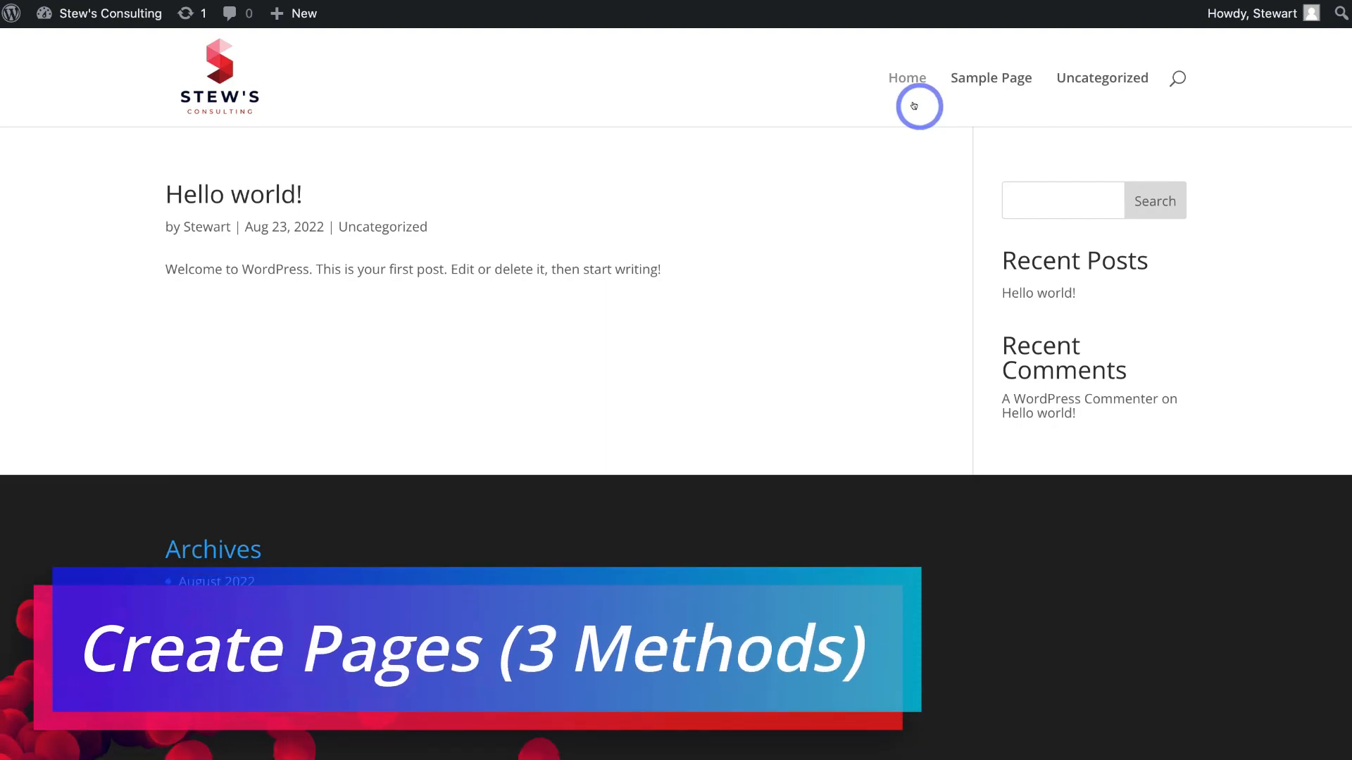
- Return to the WordPress dashboard and create a new page titled "Home"
mouse_move(98, 14)
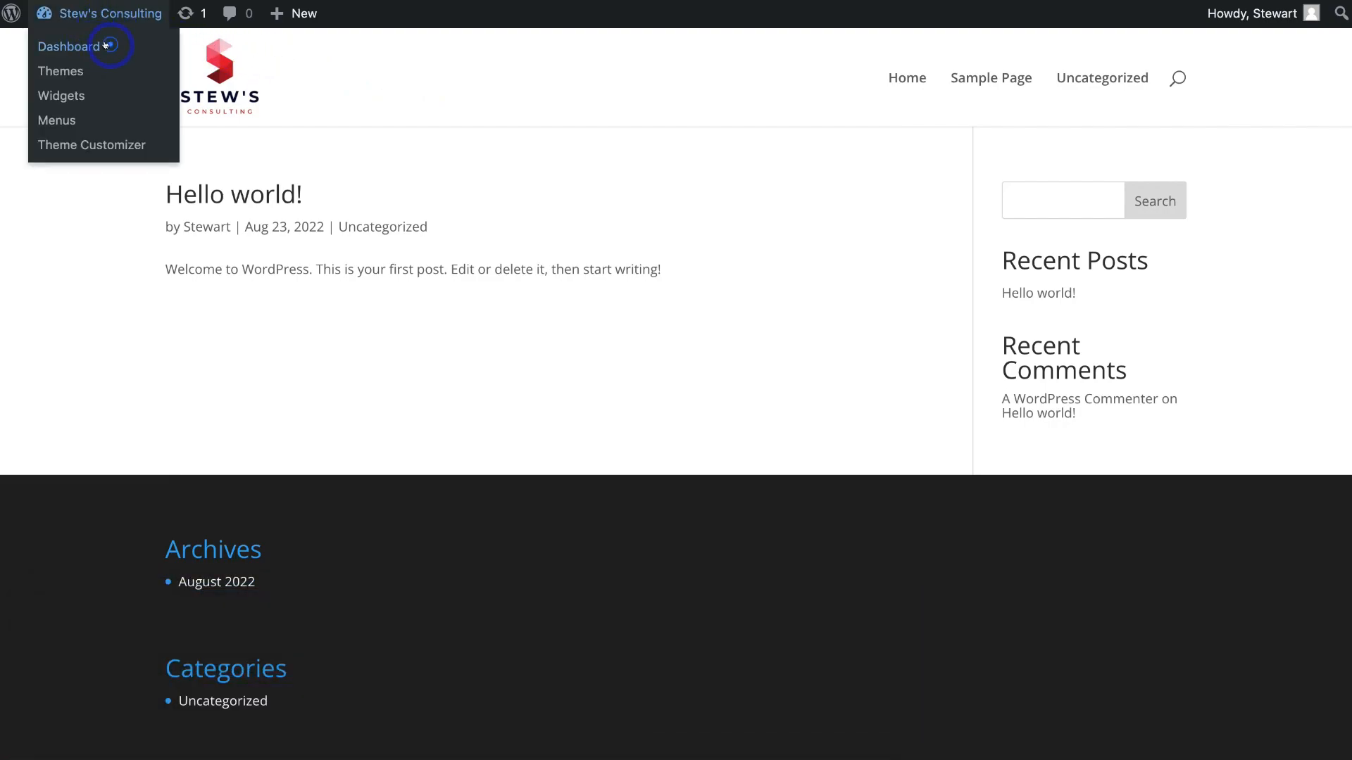
click(104, 45)
mouse_move(69, 228)
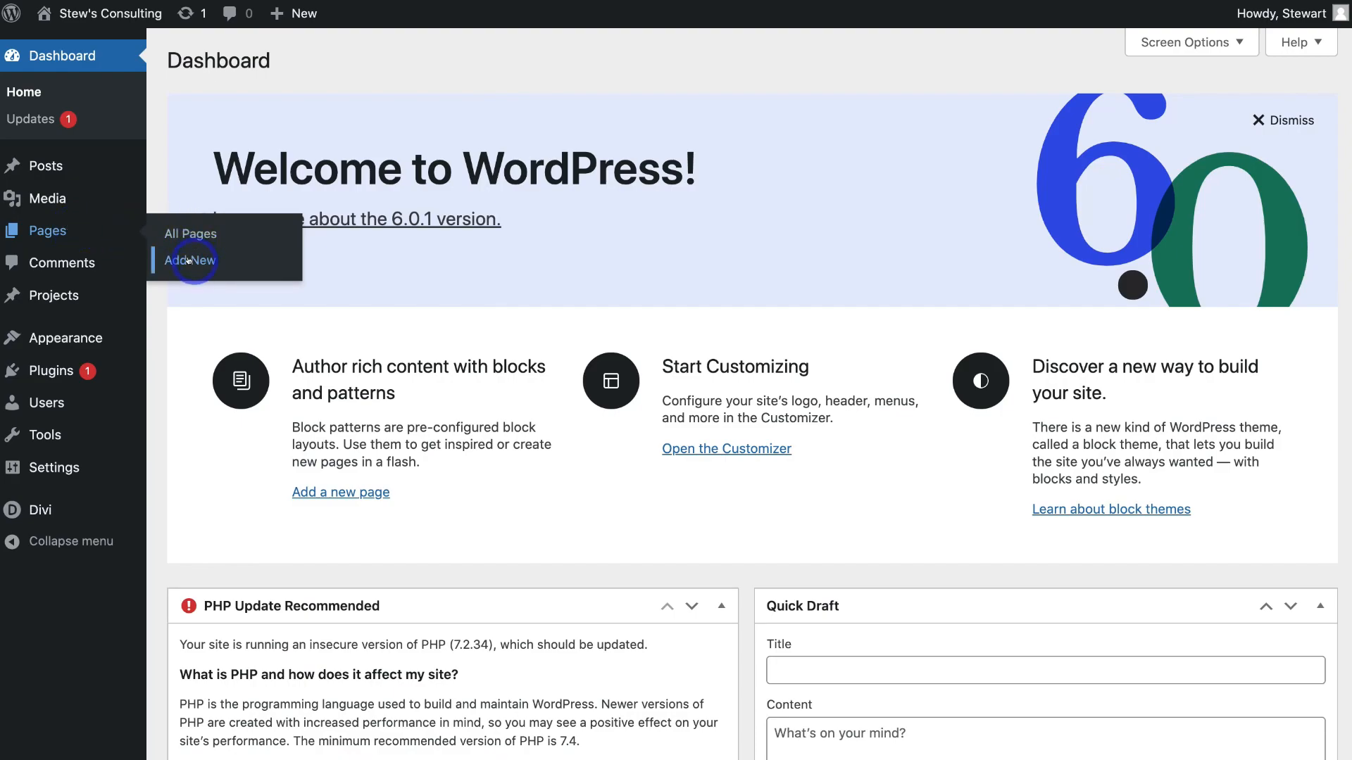
mouse_move(289, 13)
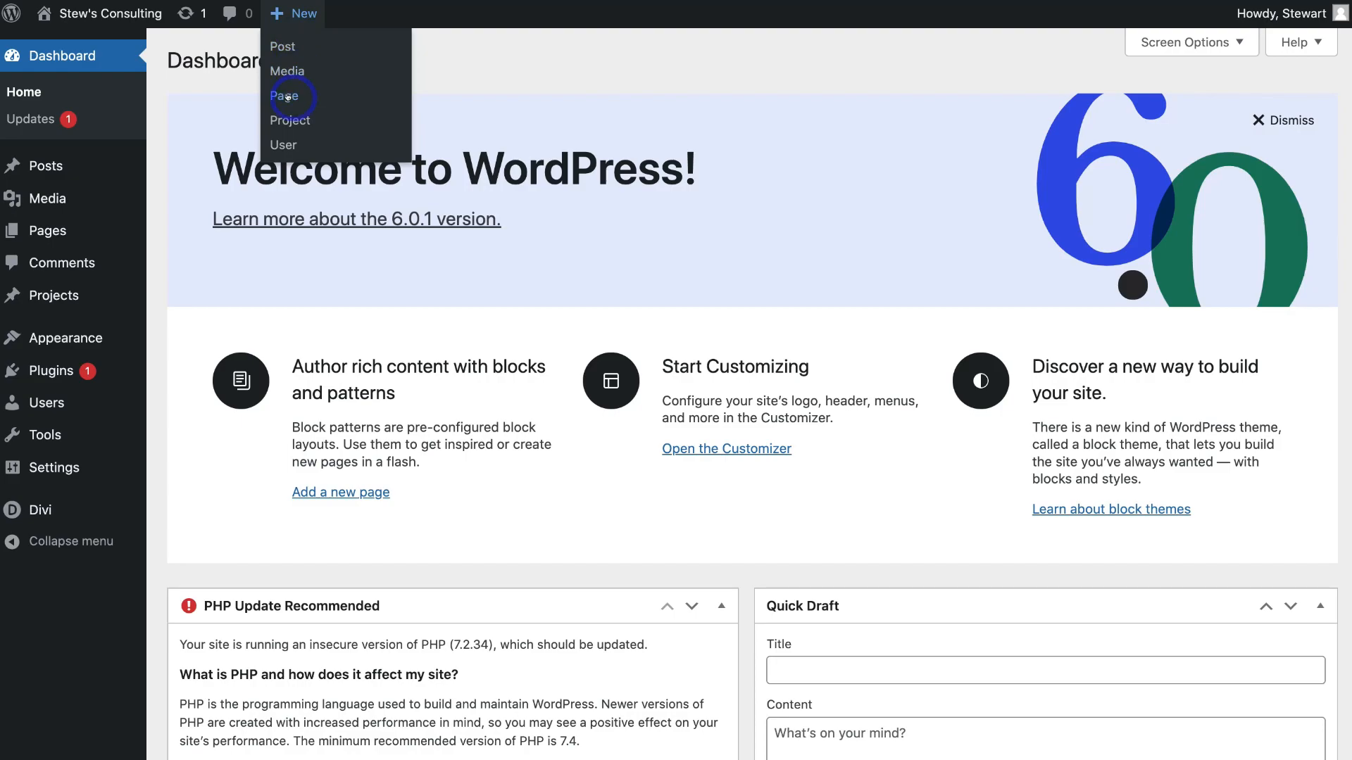
click(316, 95)
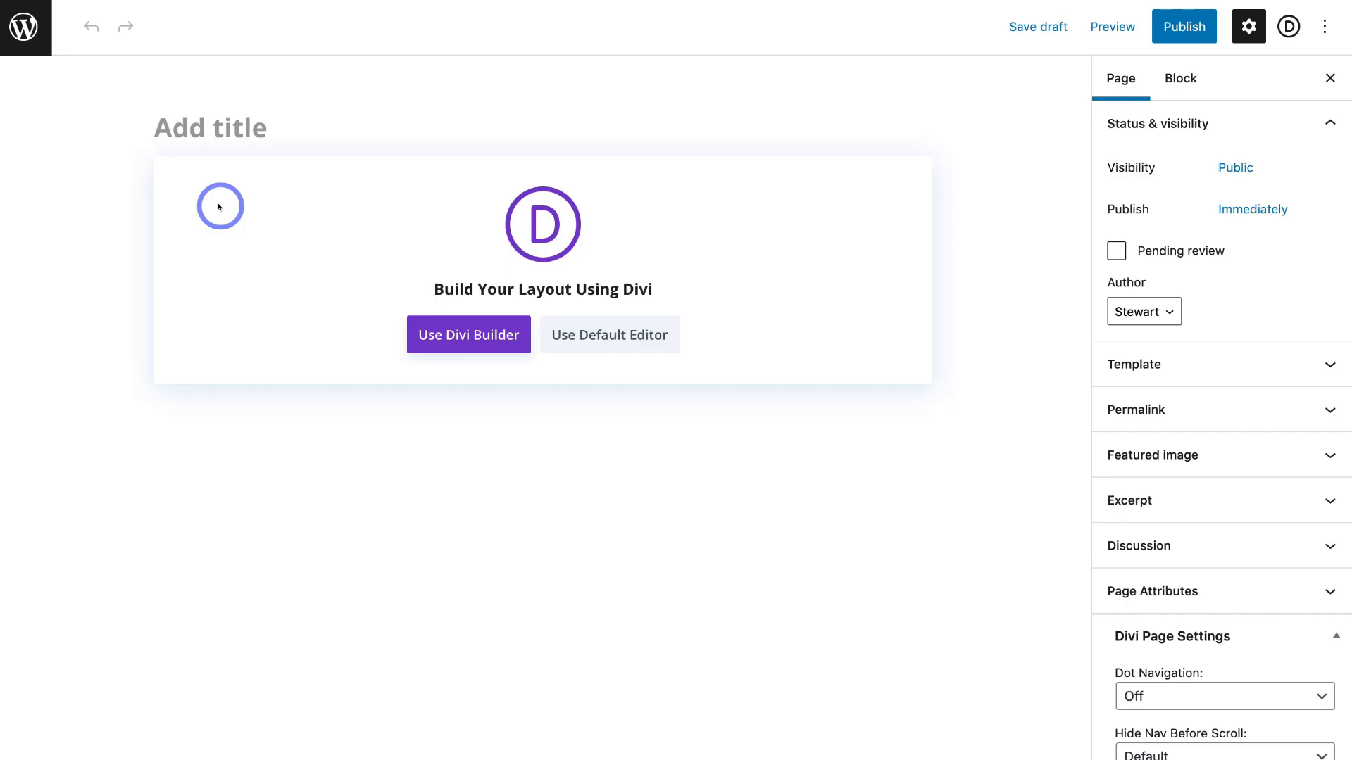
click(174, 122)
text(Home)
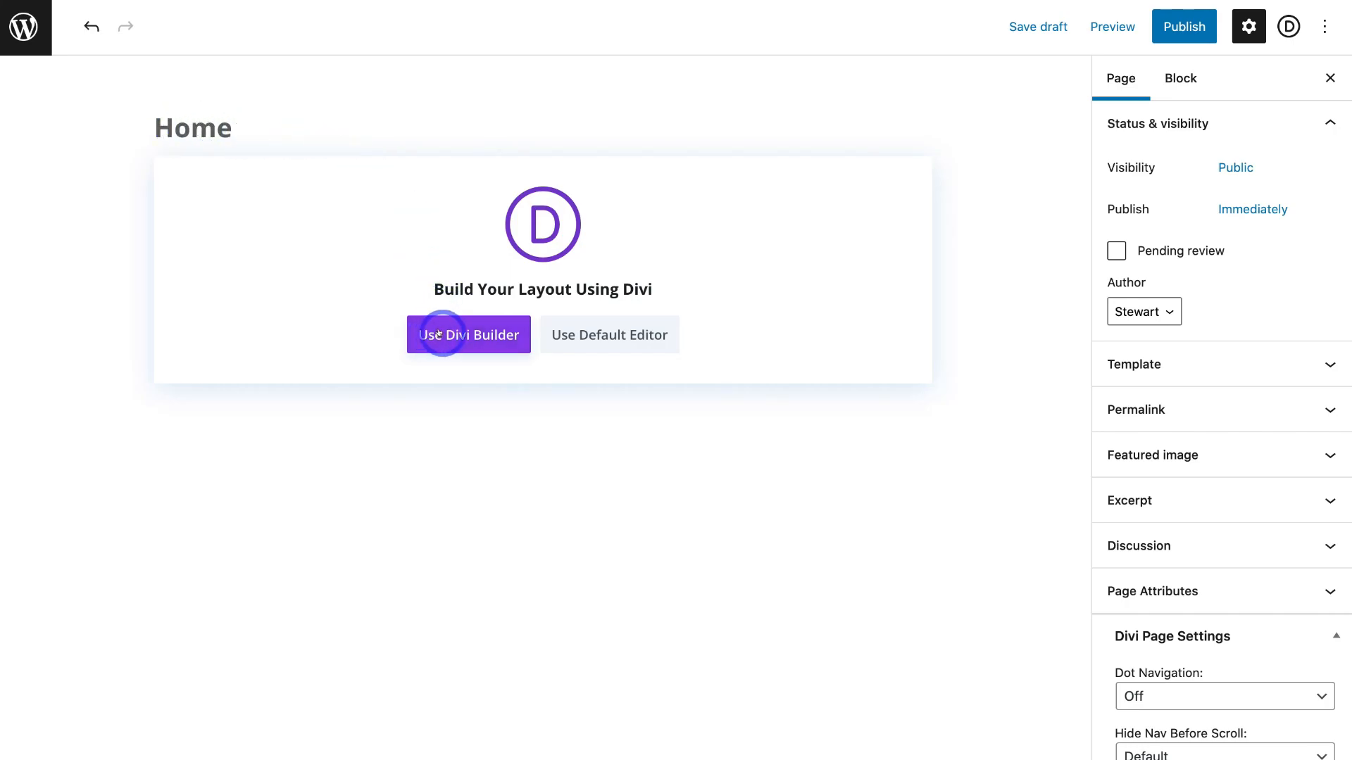
- Open the Home page in the Divi Builder and choose to start from a premade layout
click(466, 335)
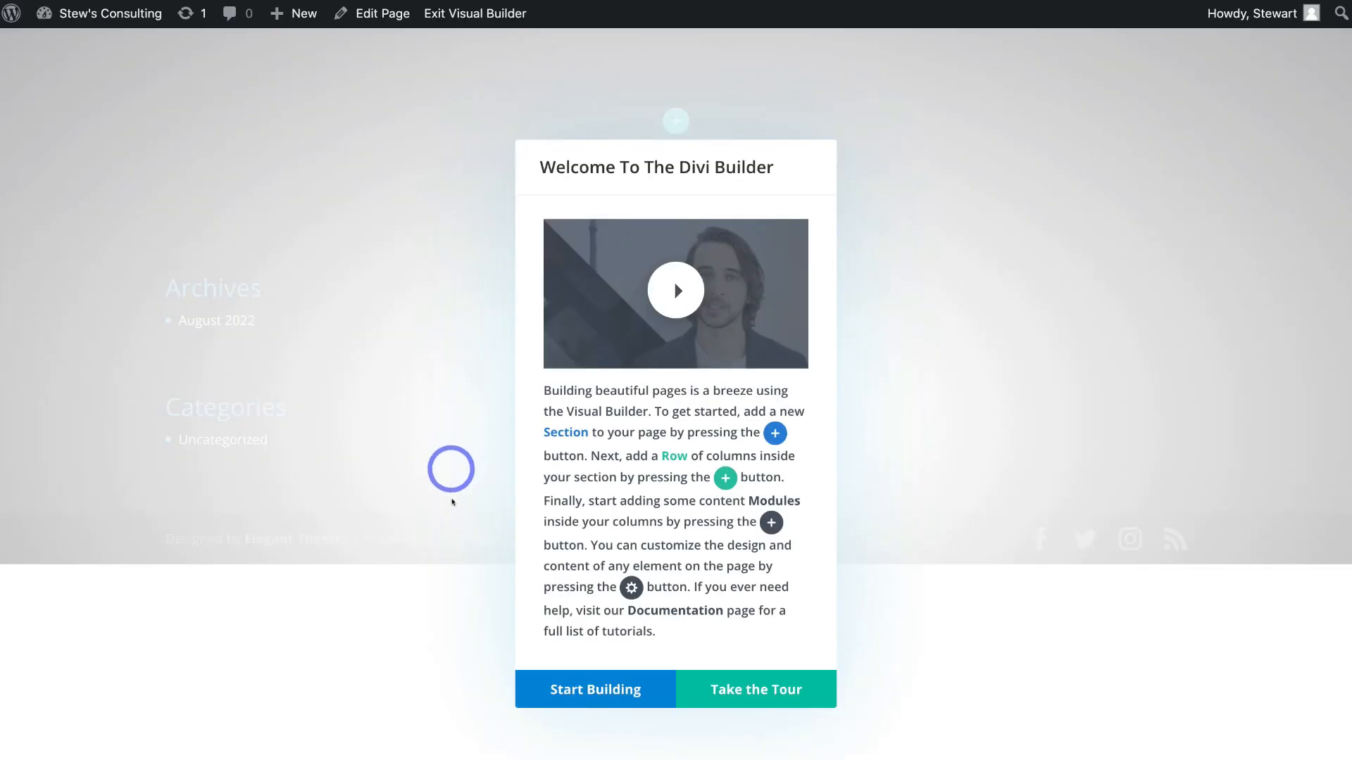
click(590, 690)
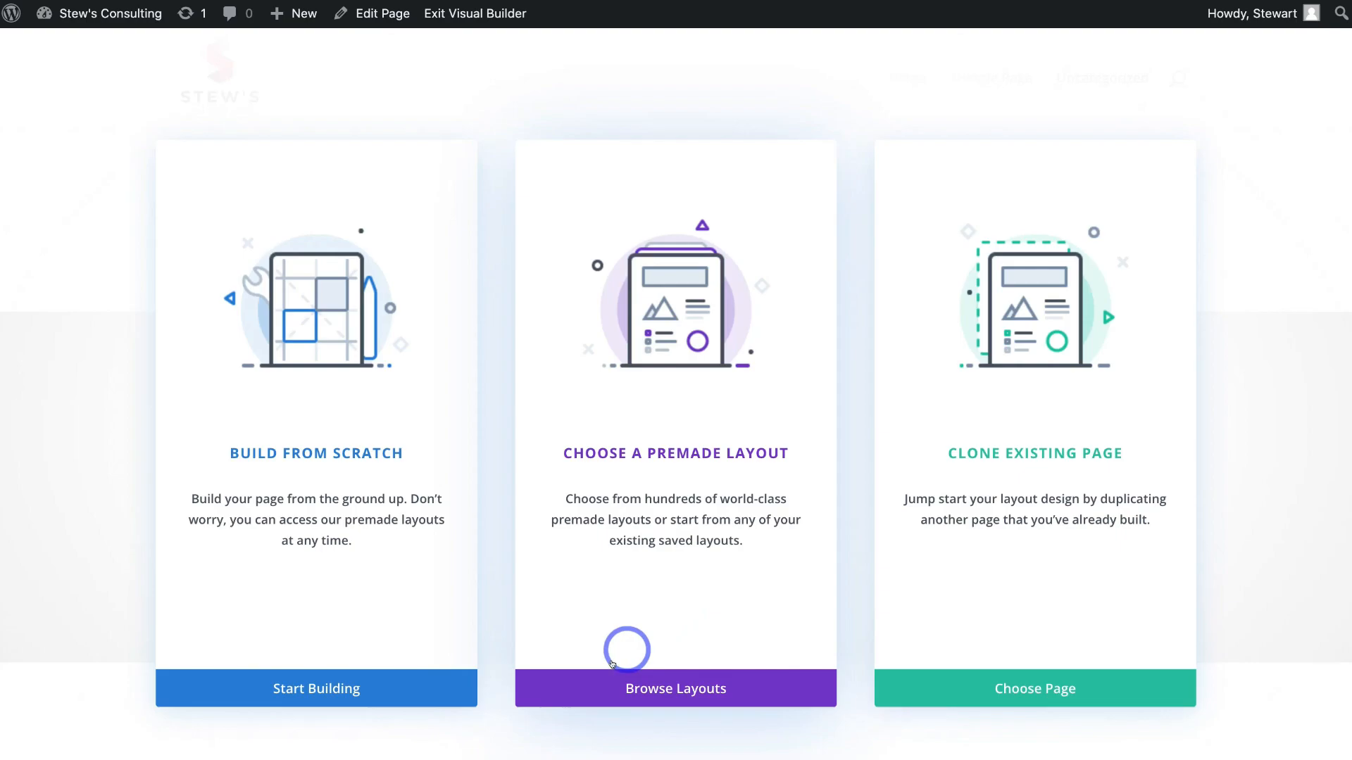
click(730, 683)
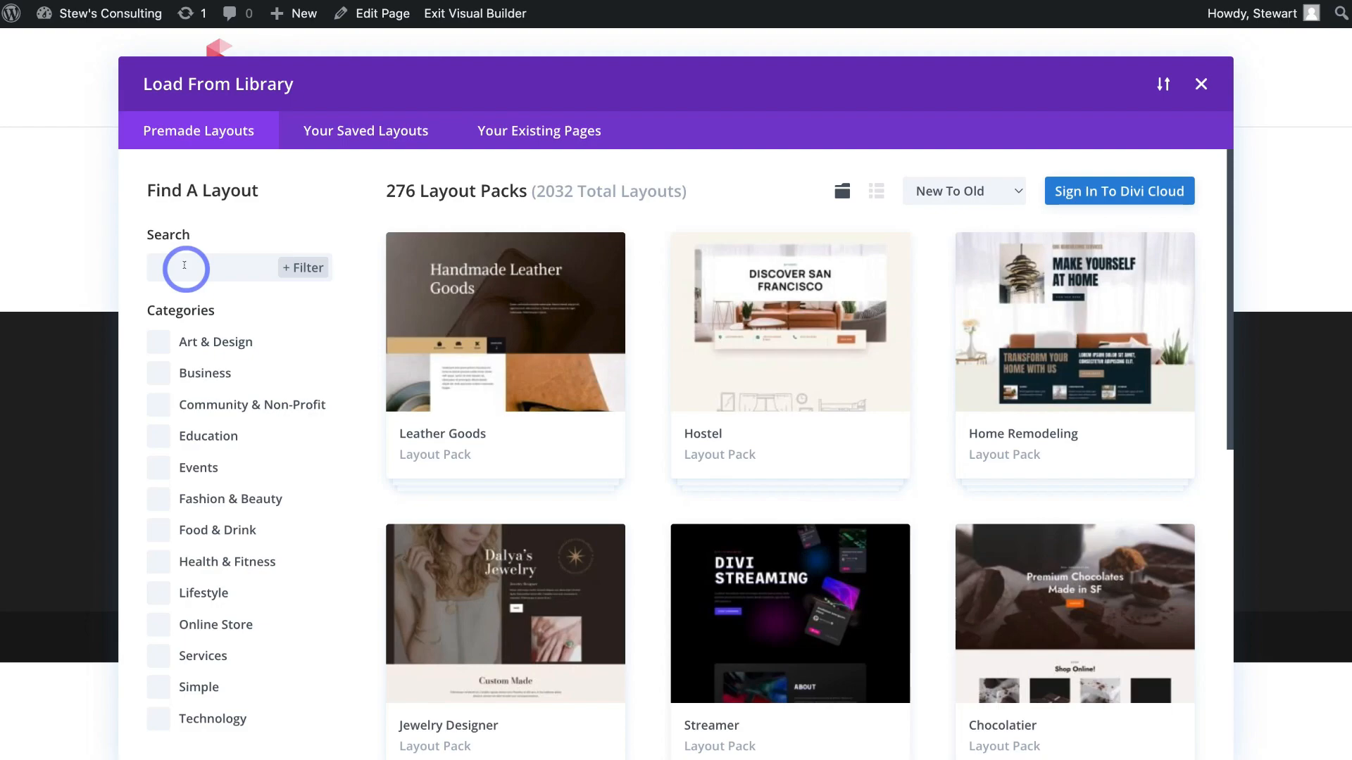
- Filter the premade layouts by the Business and Services categories and open the Consultant layout pack
scroll(247, 370, down, 3)
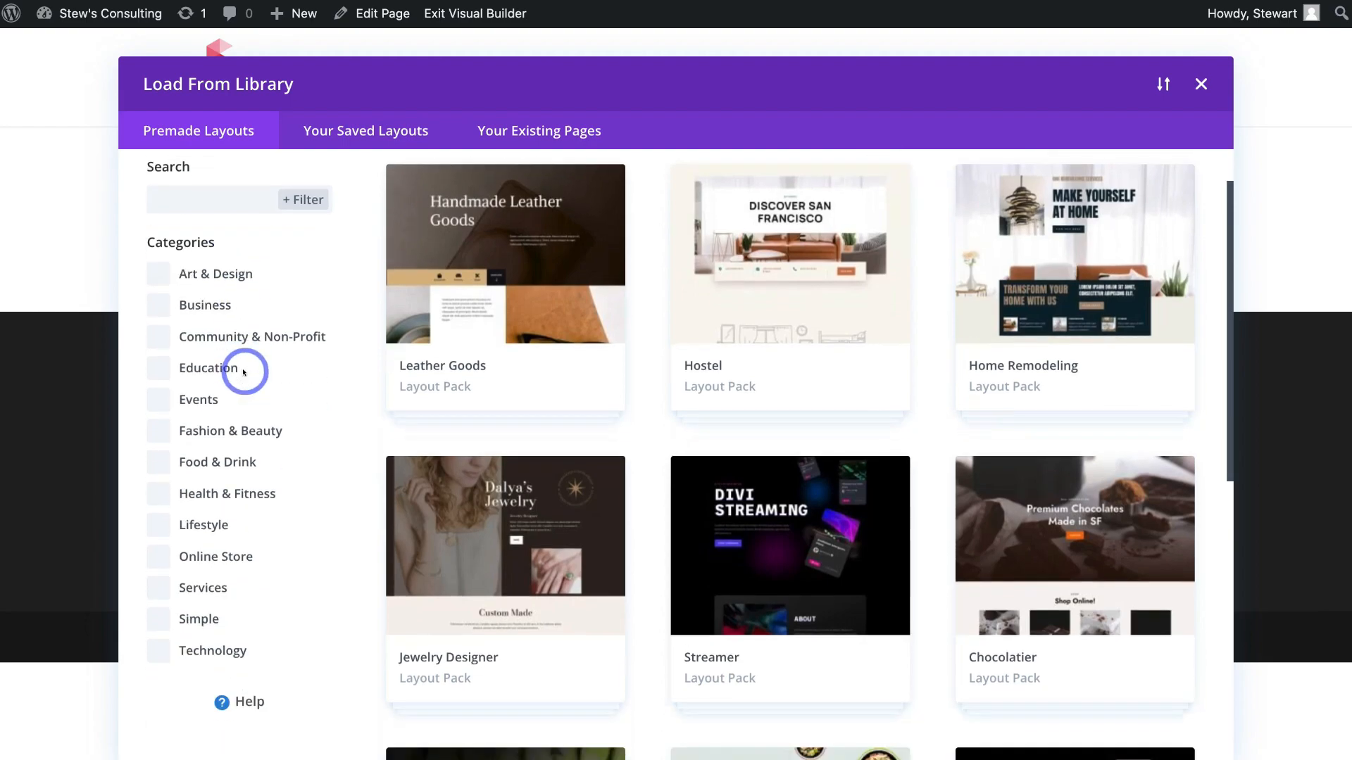
scroll(240, 371, up, 2)
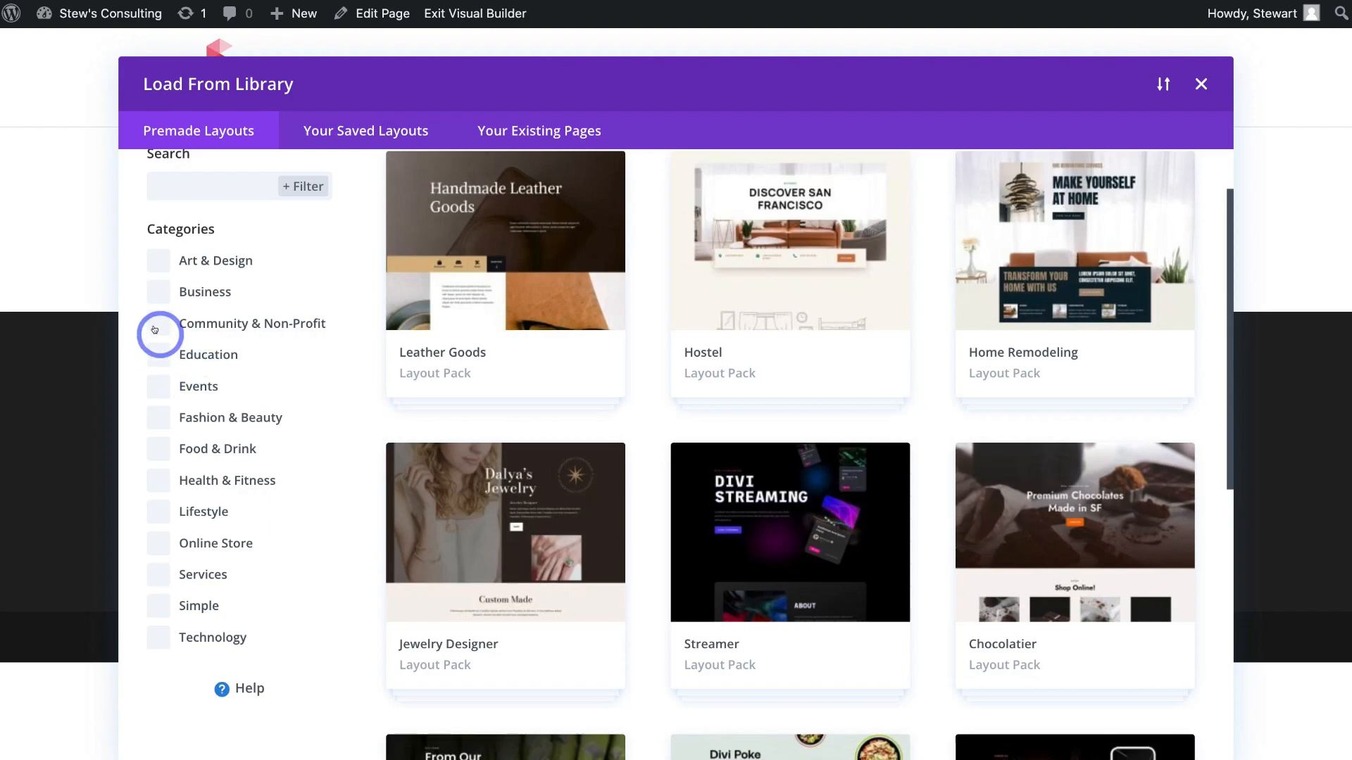
click(158, 292)
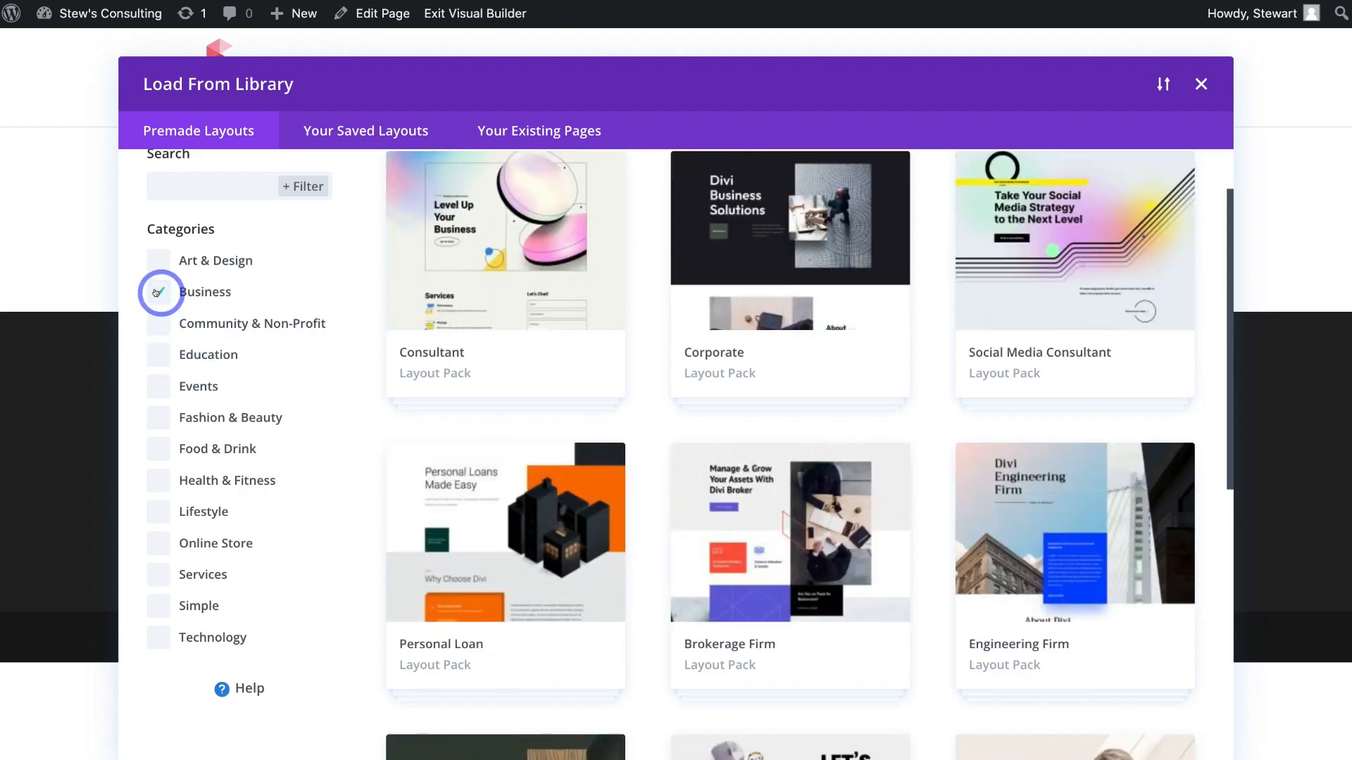
click(150, 572)
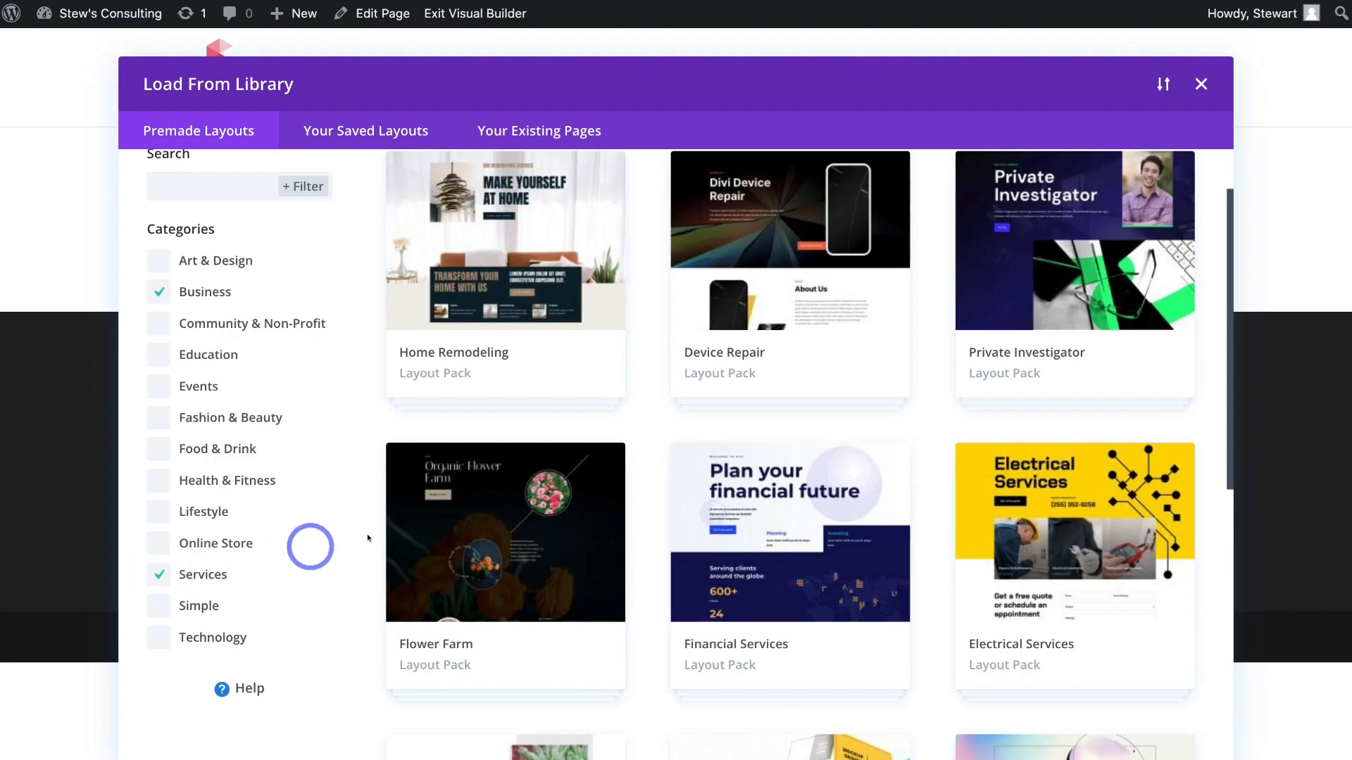
scroll(529, 528, up, 2)
scroll(529, 528, down, 15)
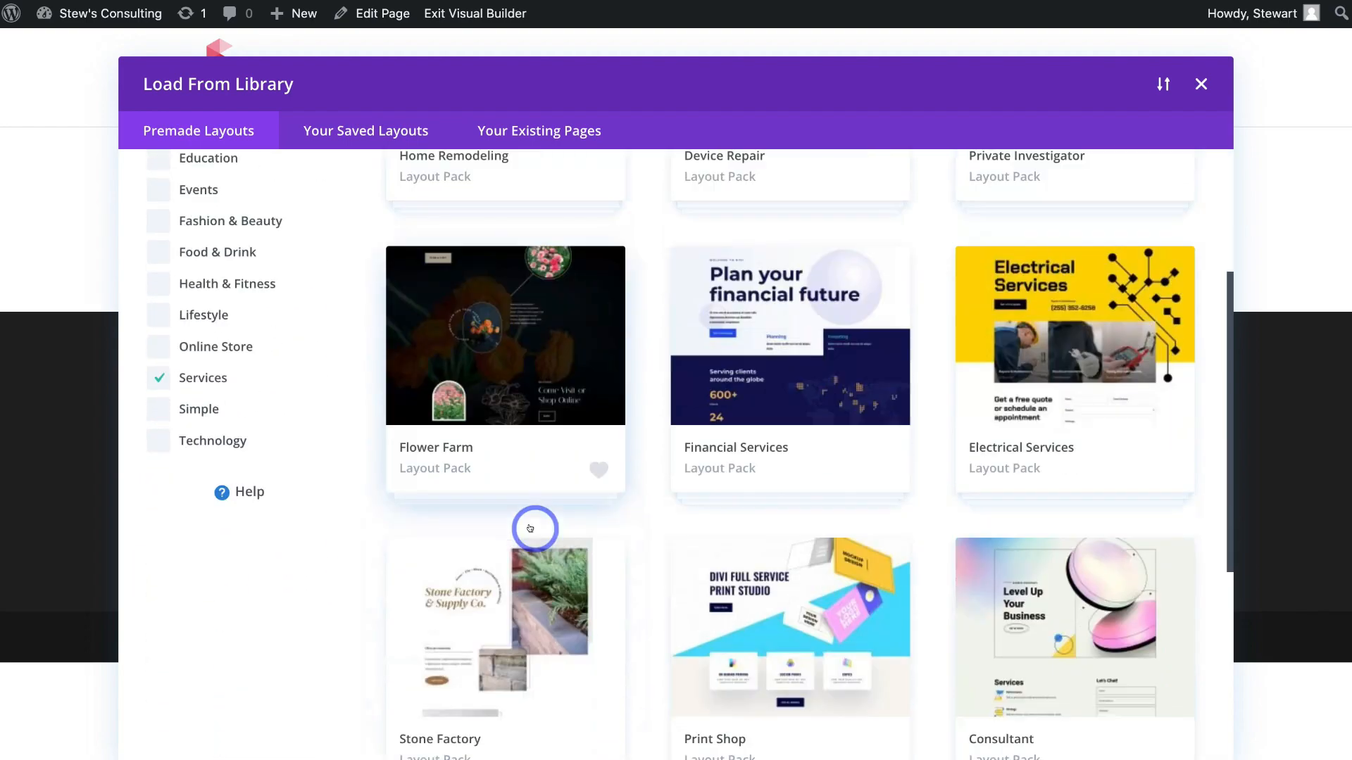
scroll(529, 528, down, 11)
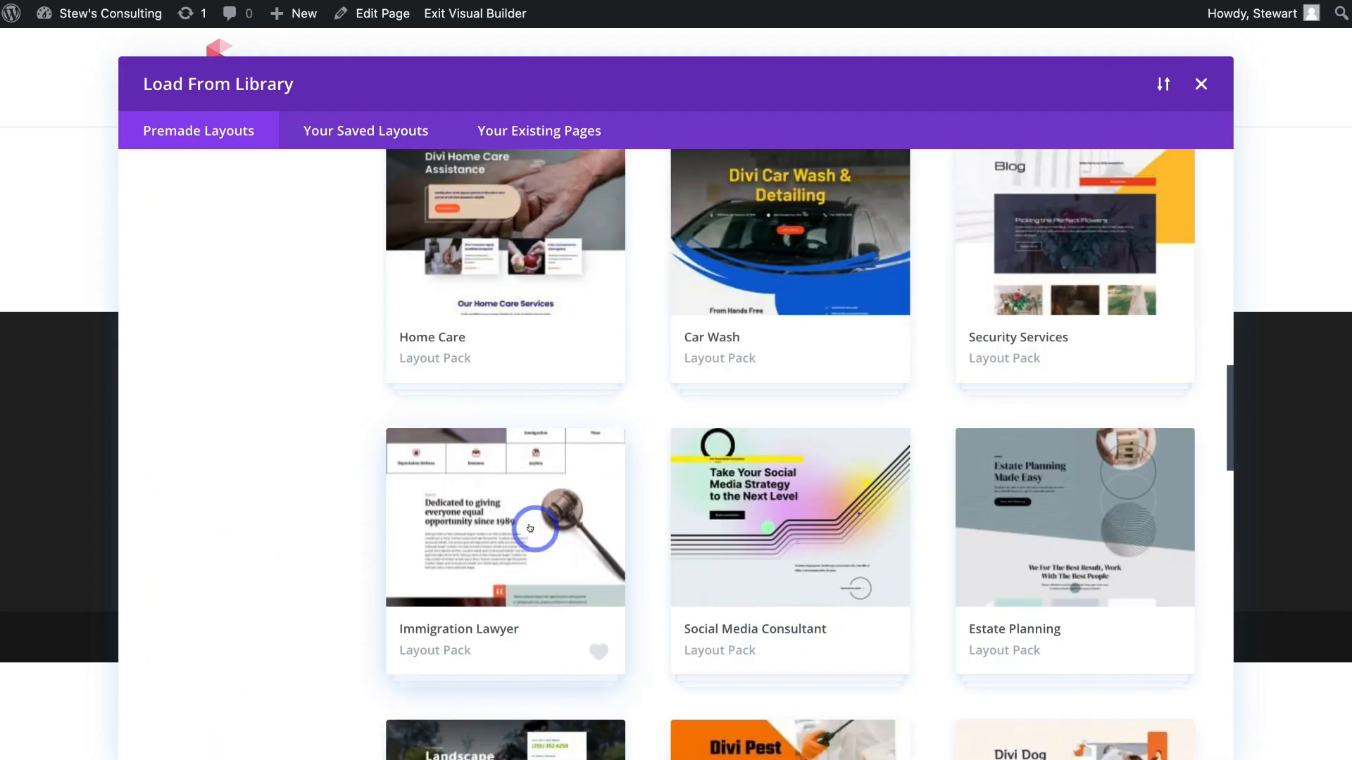
scroll(530, 528, down, 2)
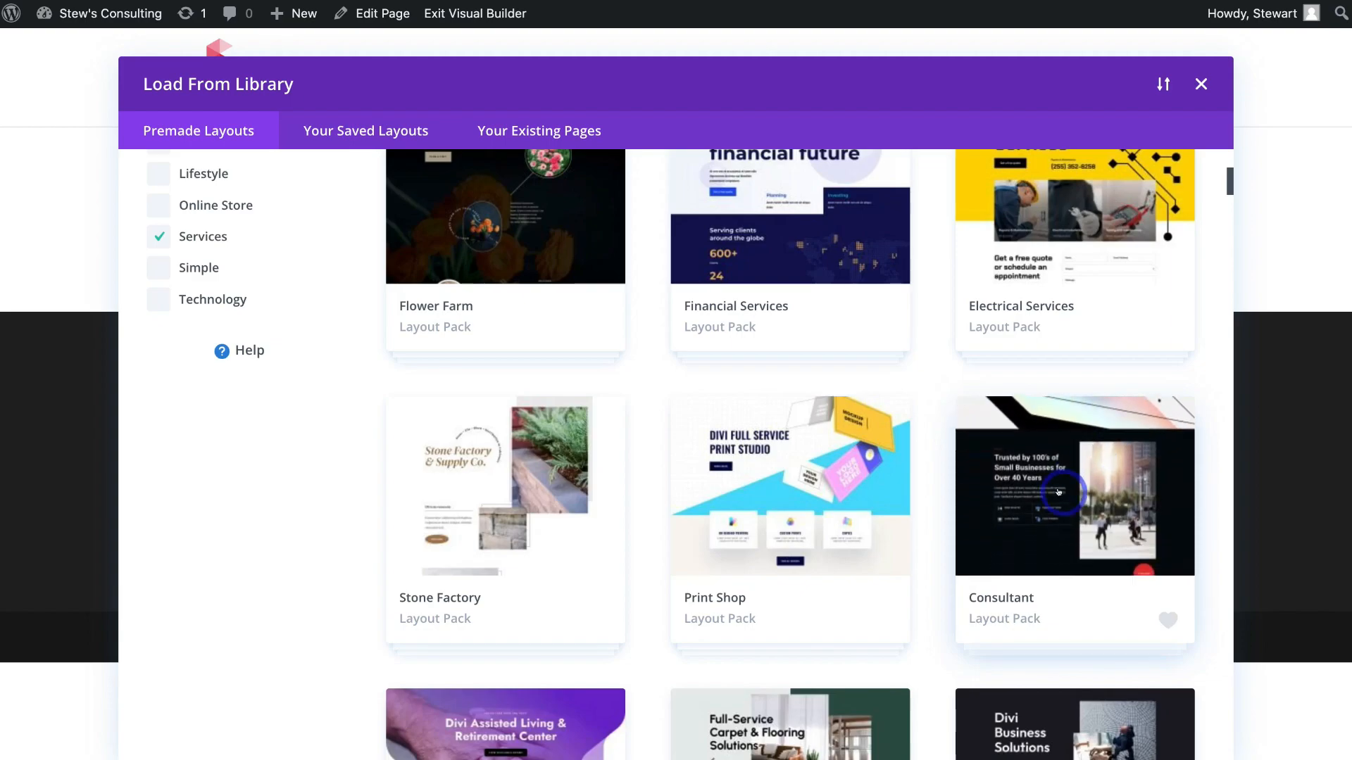
click(1058, 492)
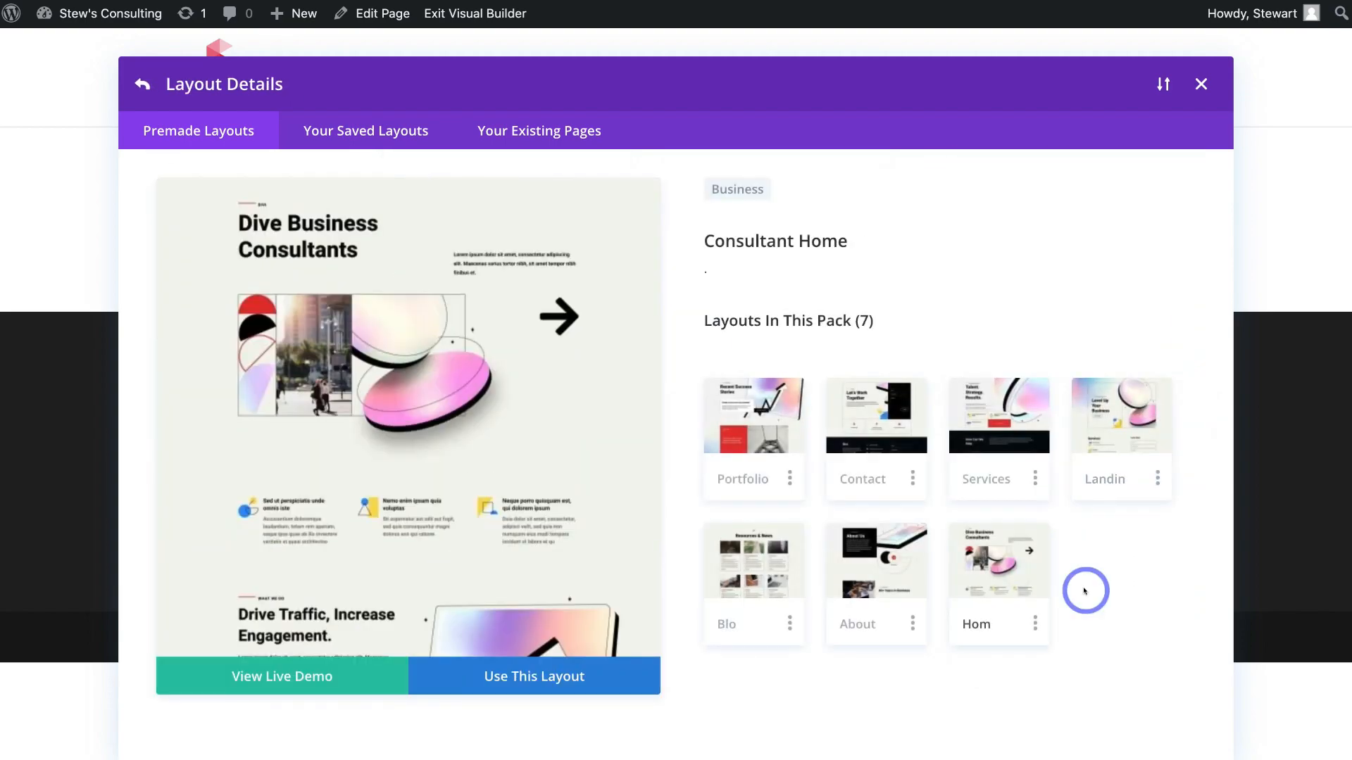
- Preview the Portfolio, Contact, Services and Landing layouts in the Consultant pack
click(776, 435)
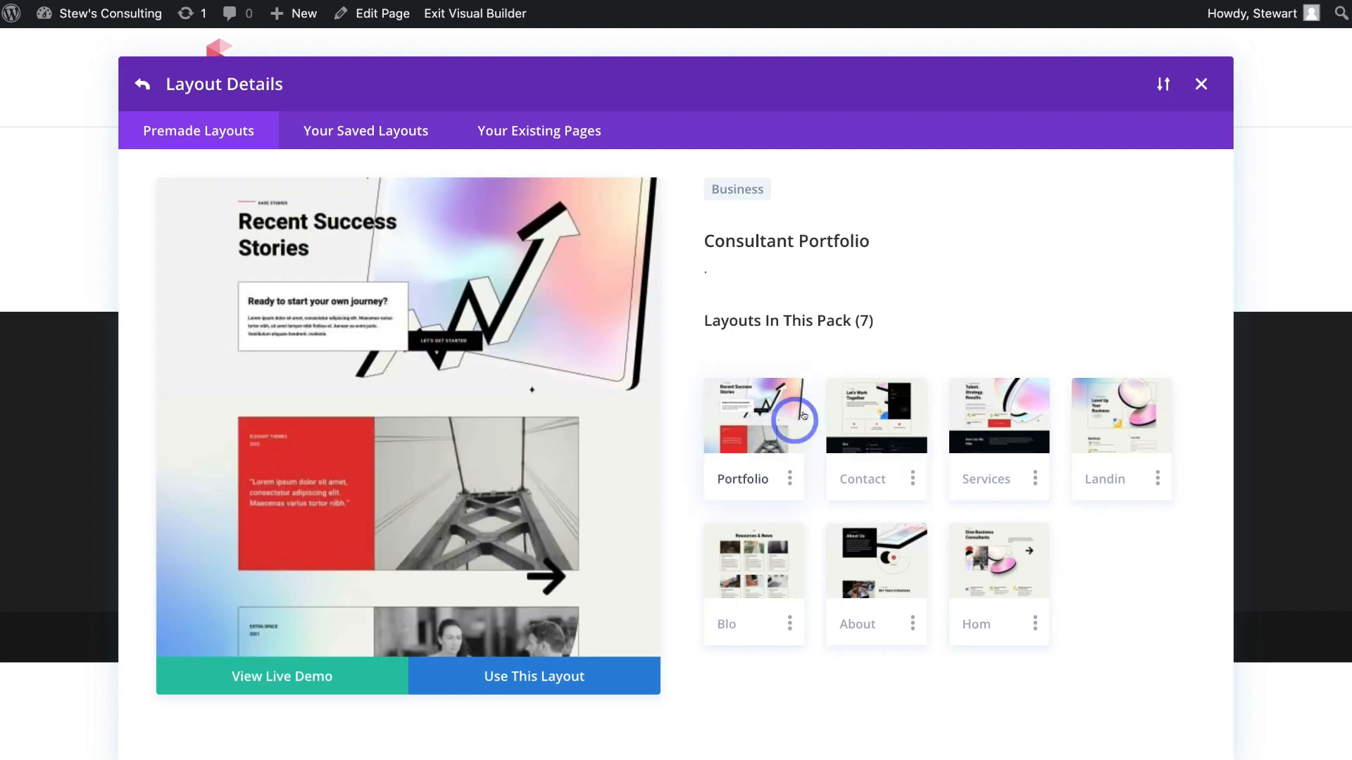
click(867, 414)
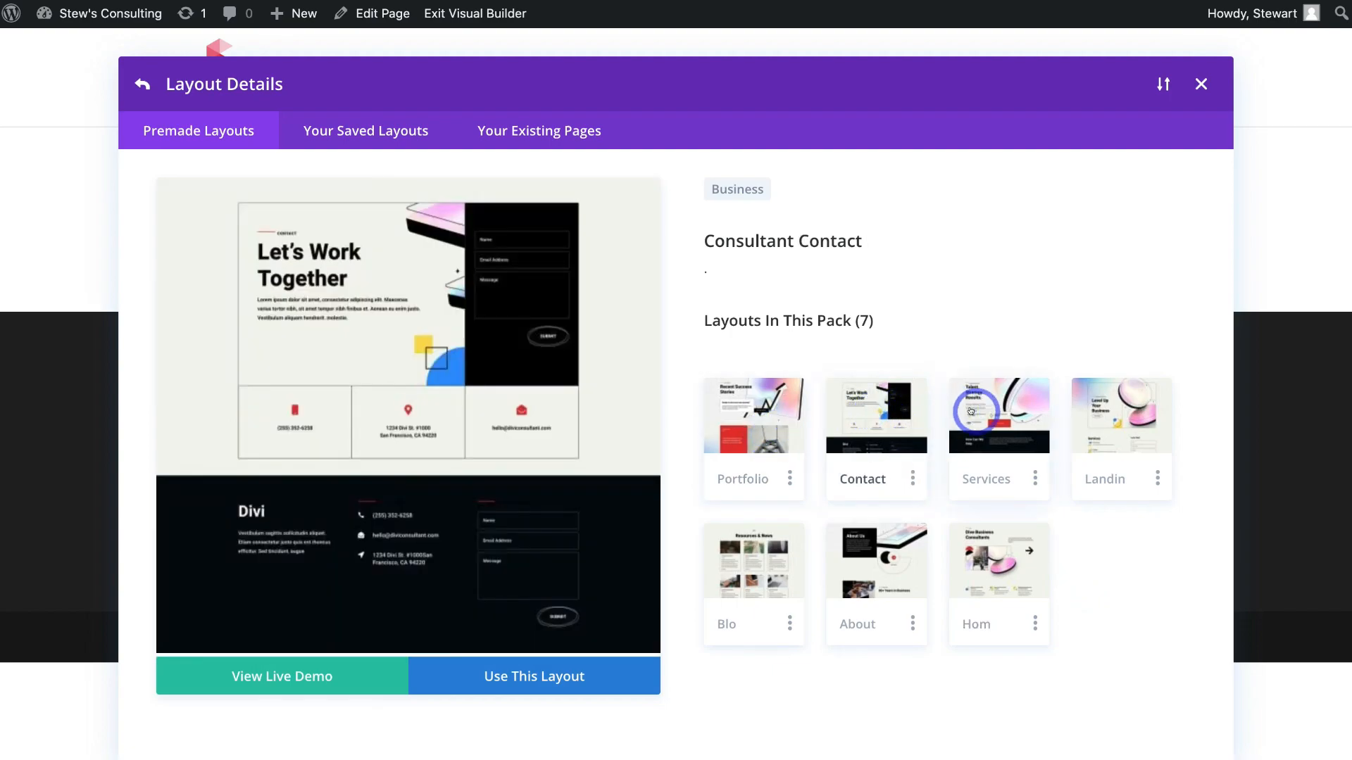
click(985, 409)
click(1076, 410)
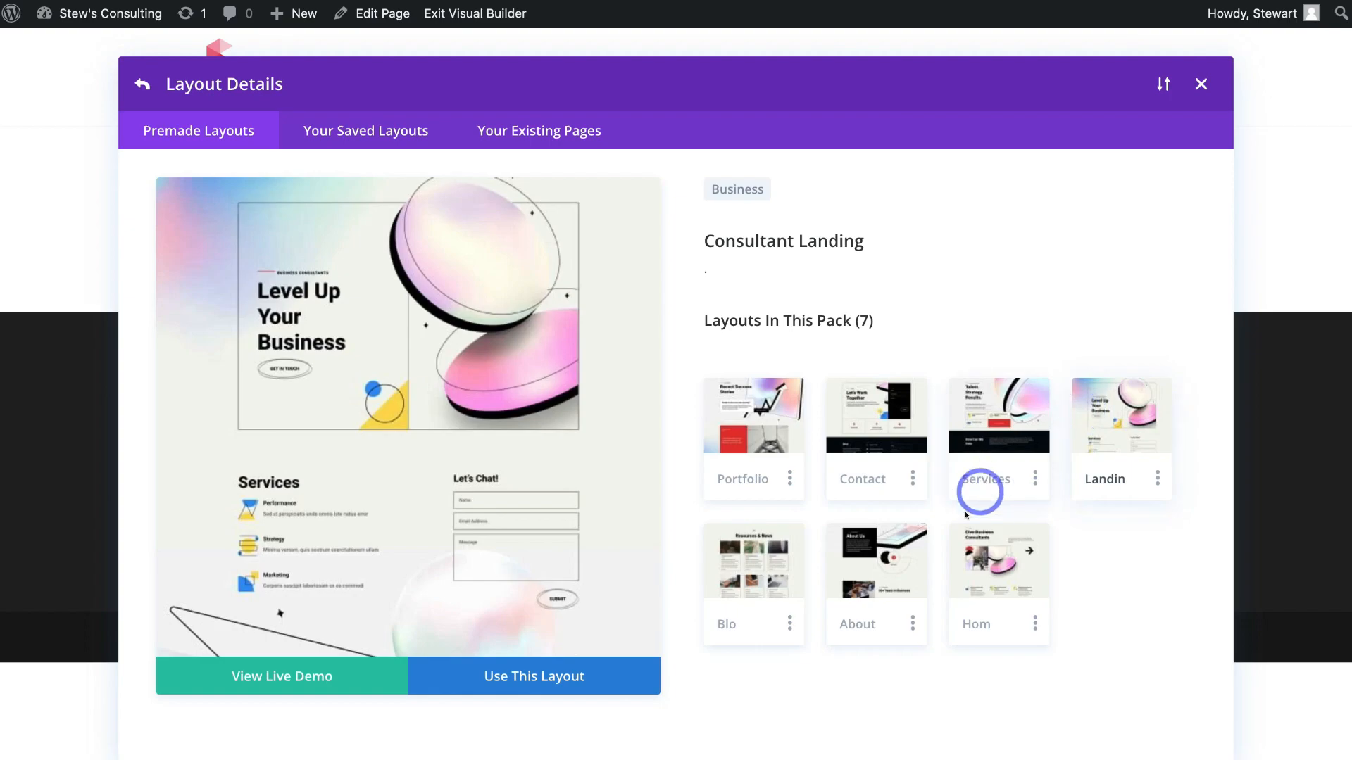
- Preview the Consultant Home layout over its full length and apply it to the page
click(994, 561)
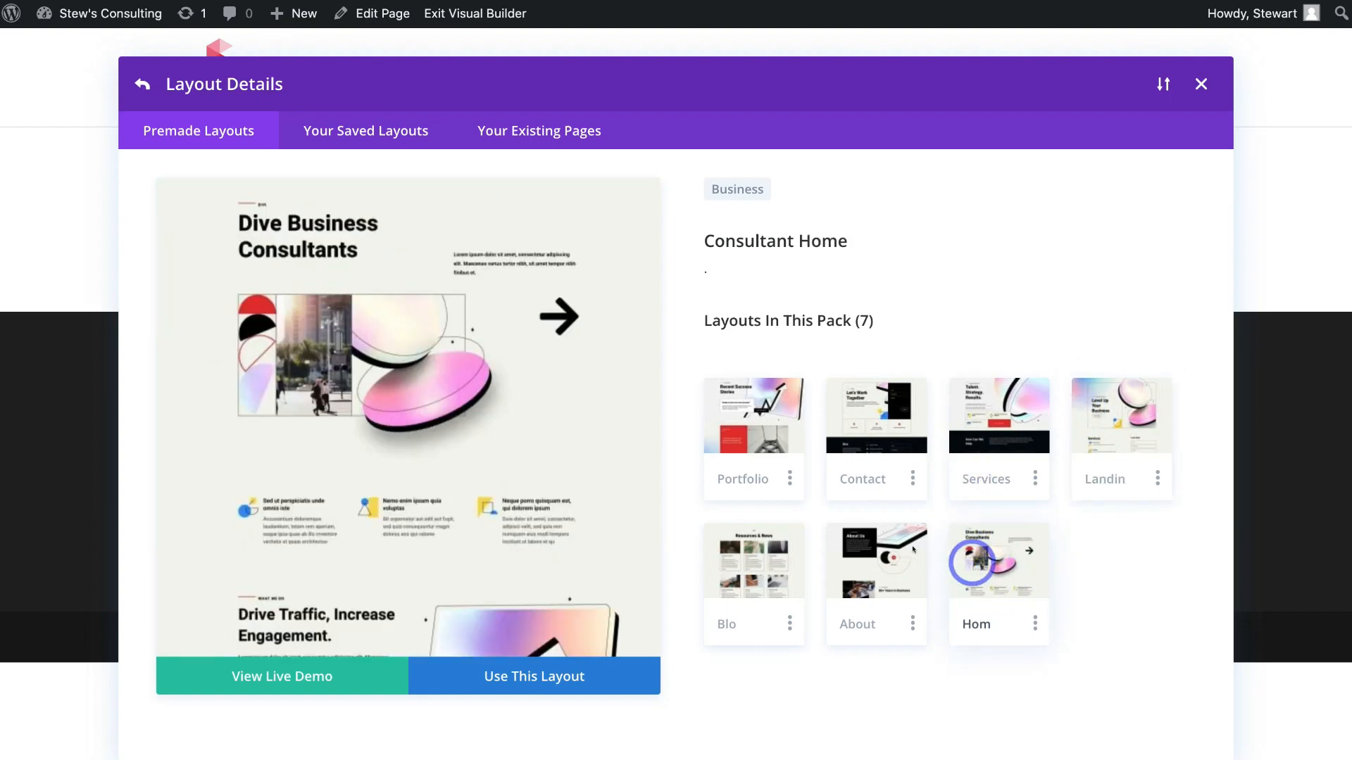
scroll(481, 446, down, 3)
scroll(481, 446, down, 5)
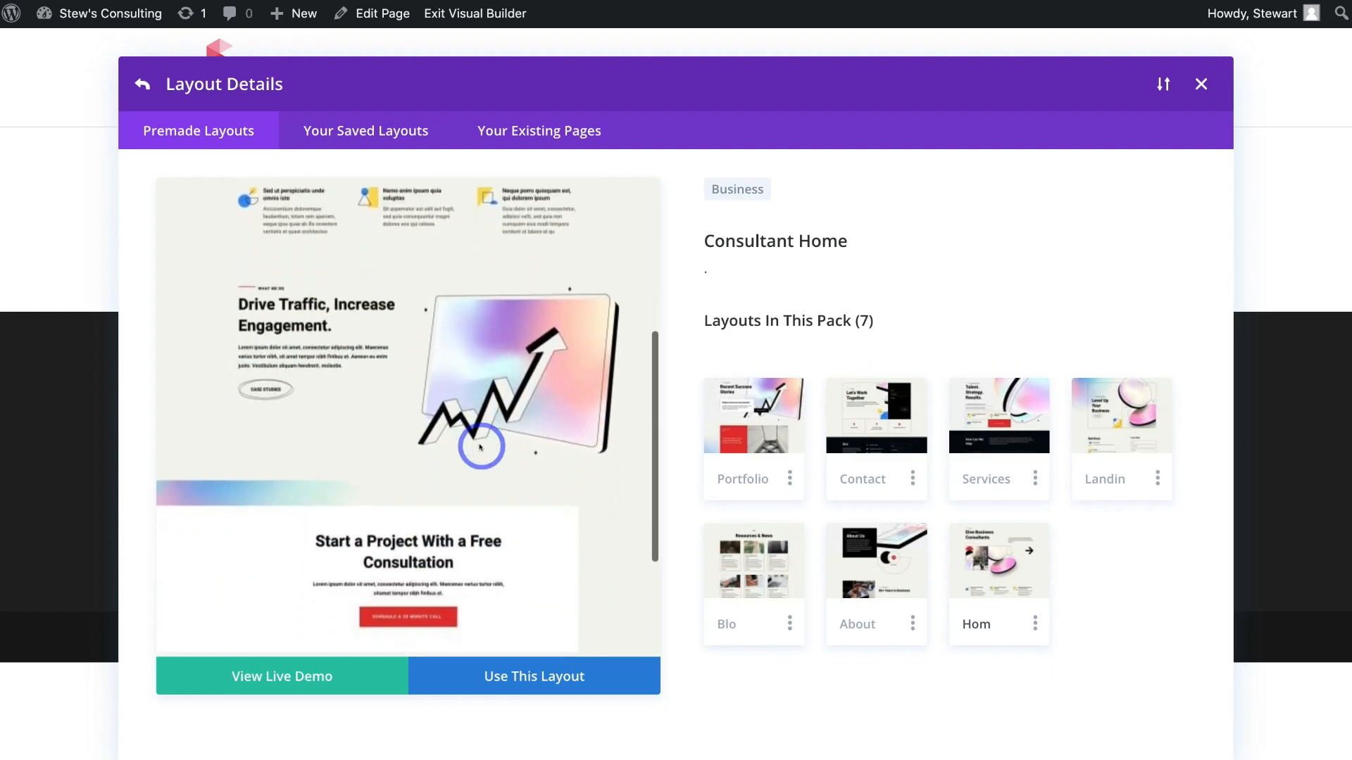
scroll(482, 446, up, 10)
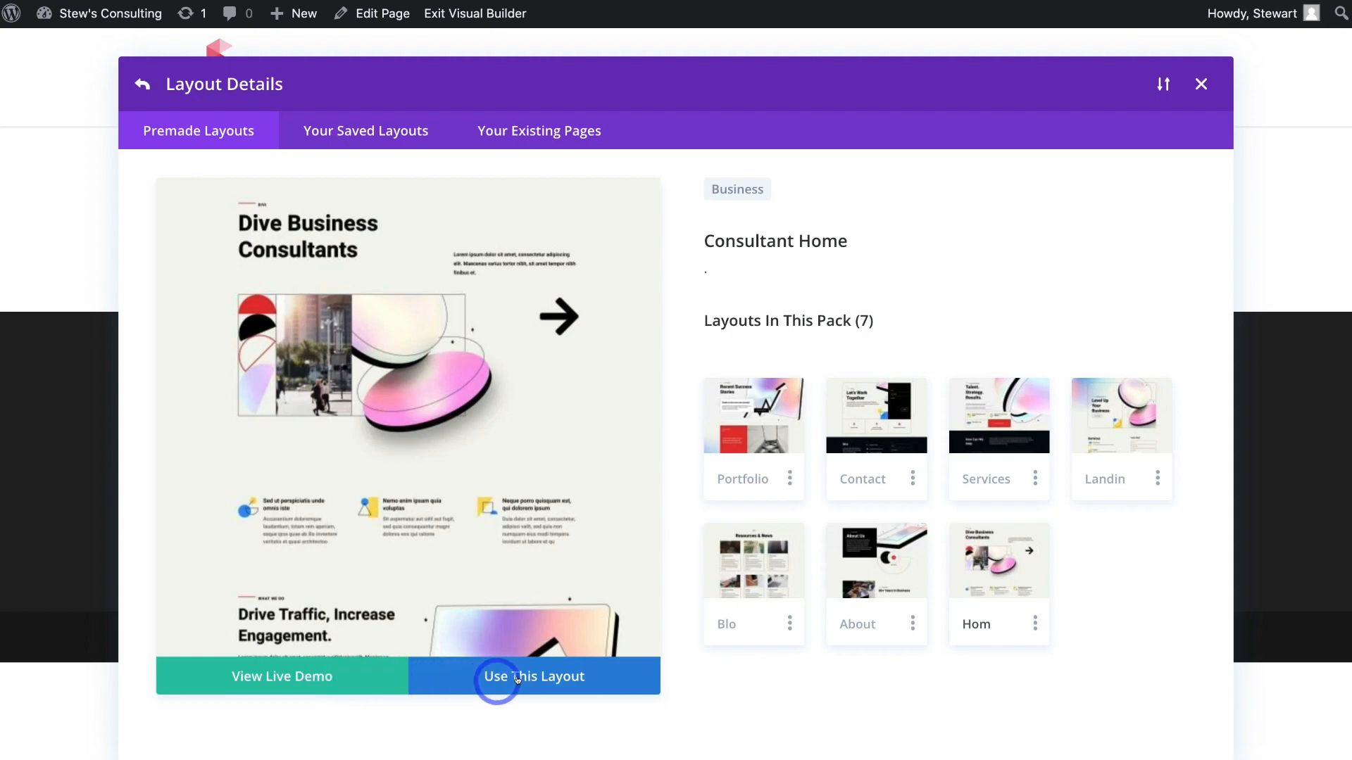
click(537, 674)
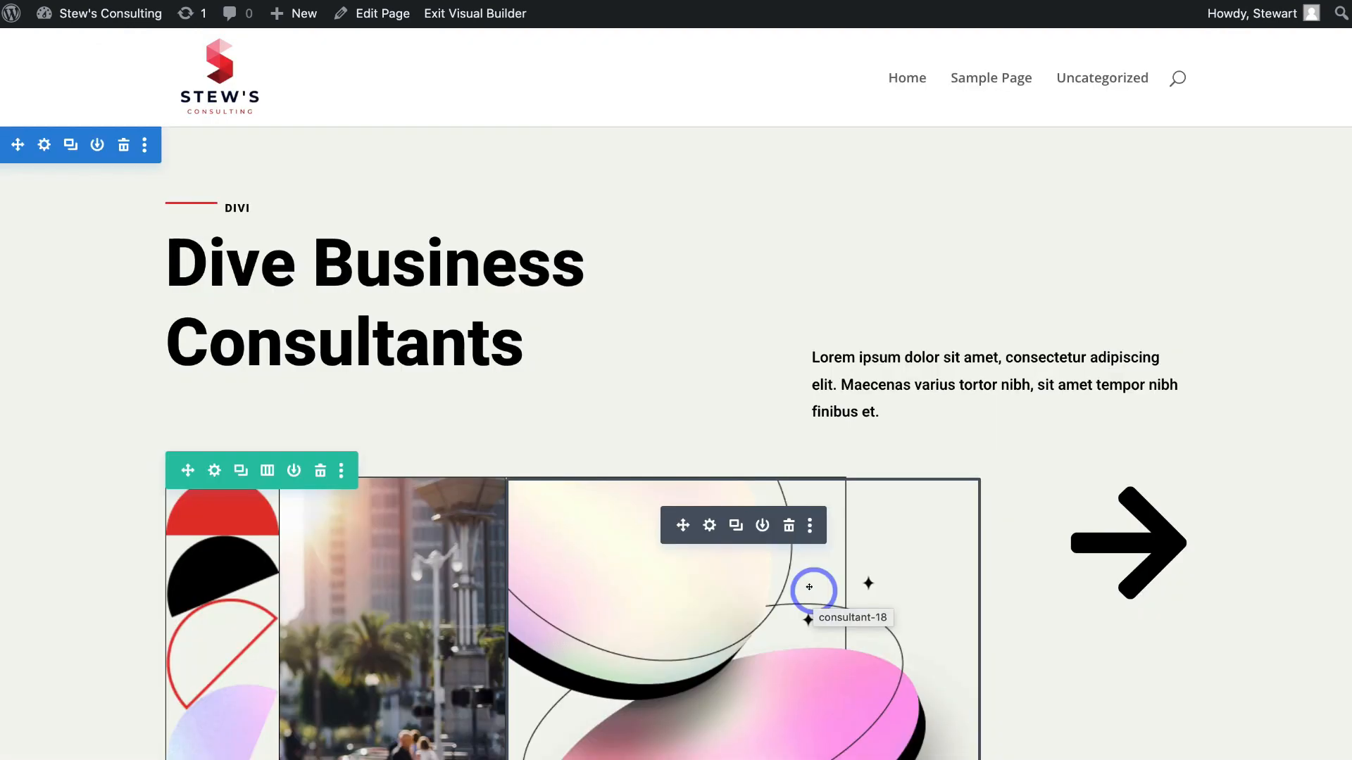
- Look over the whole loaded Home layout, and view the premade layout library available for adding to the page
scroll(809, 587, down, 10)
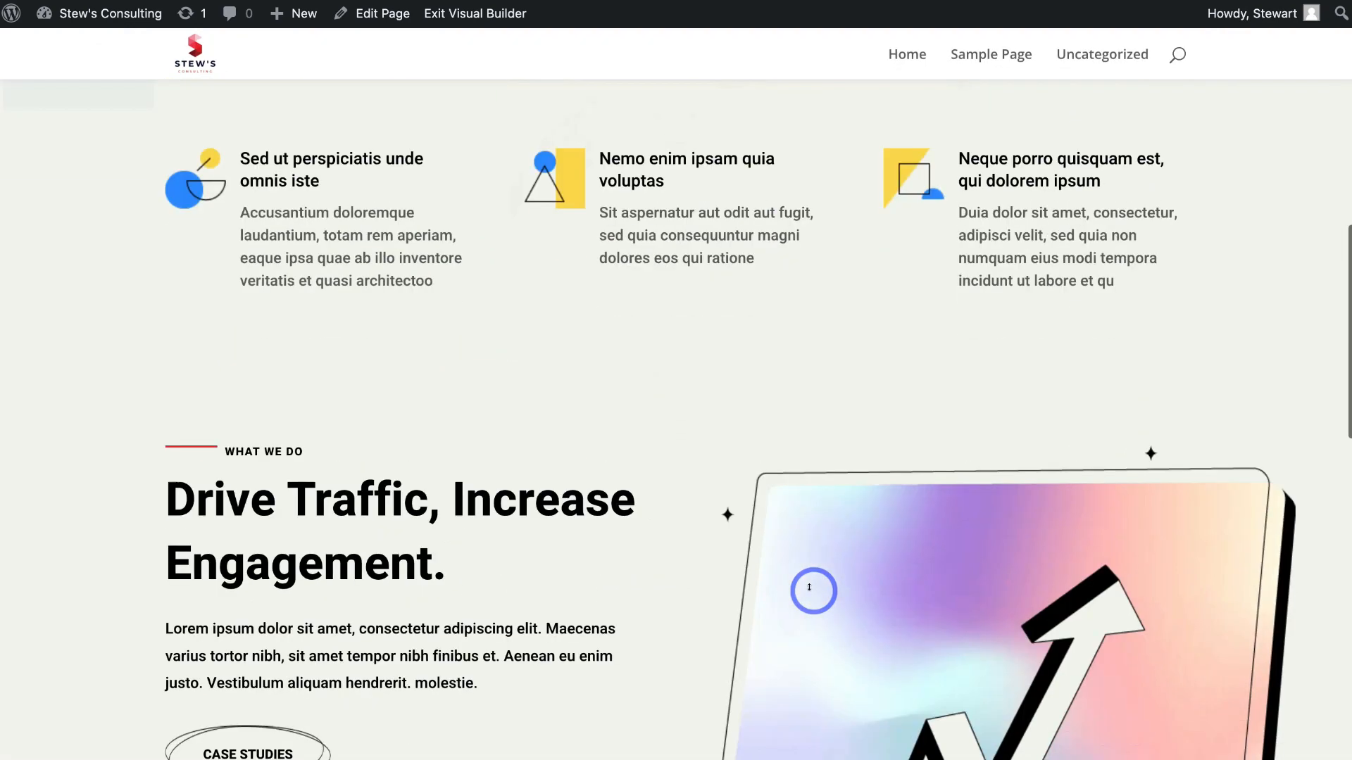
scroll(809, 587, down, 12)
scroll(809, 587, down, 7)
scroll(809, 587, up, 20)
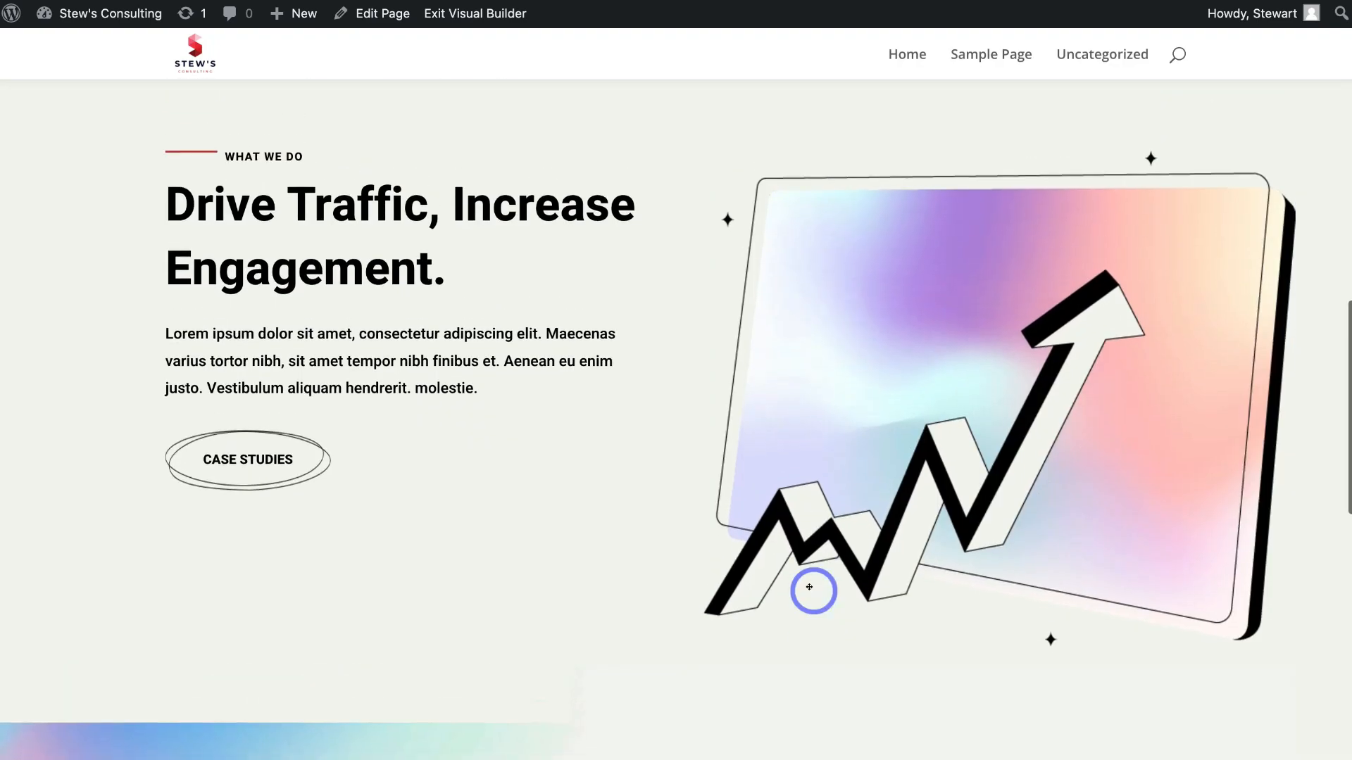
scroll(809, 587, up, 2)
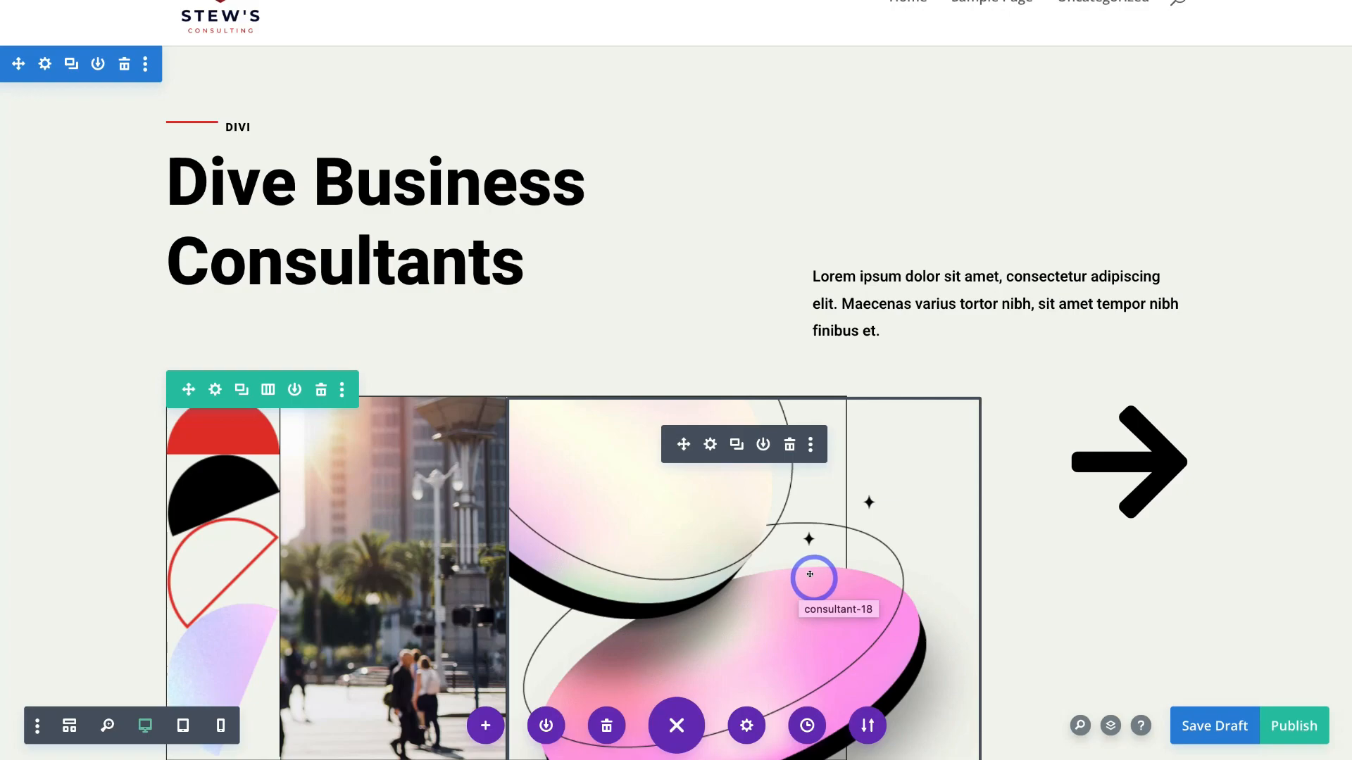
click(477, 720)
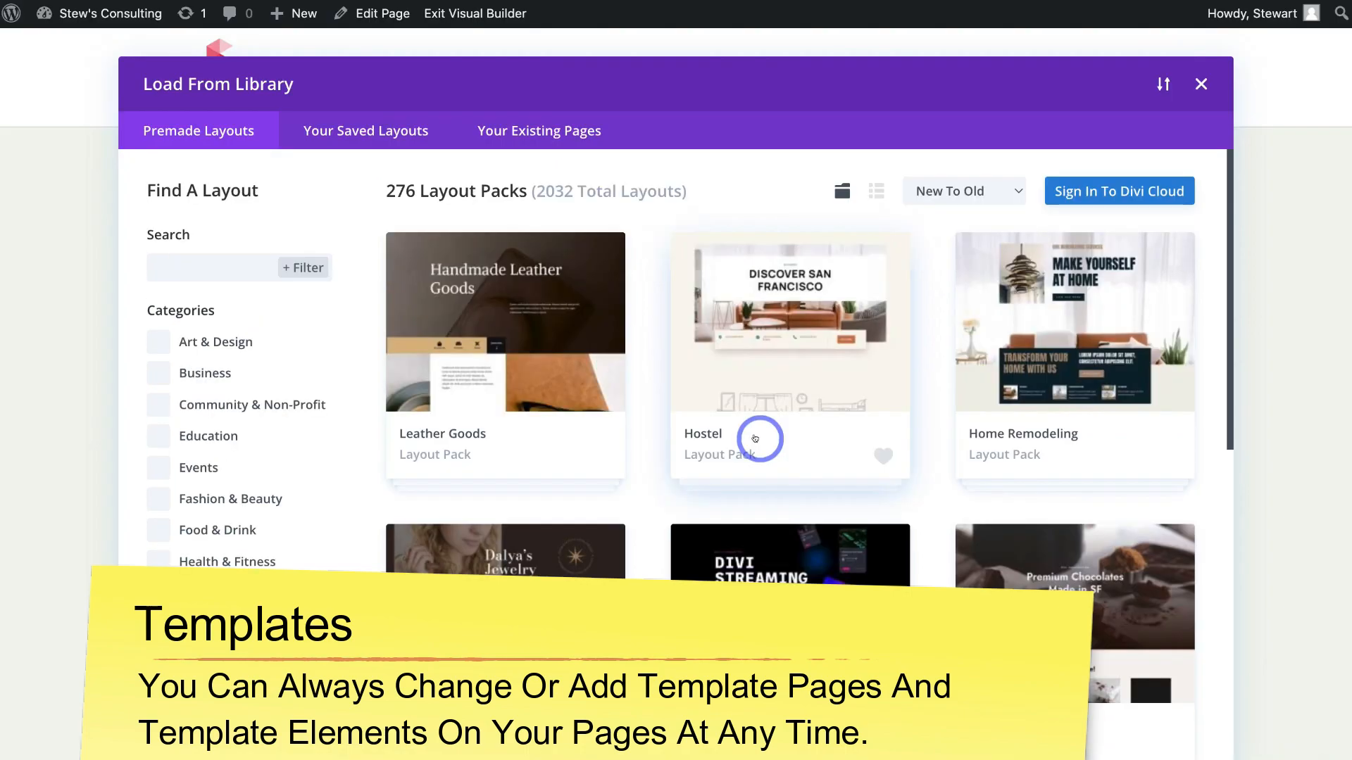
click(1201, 84)
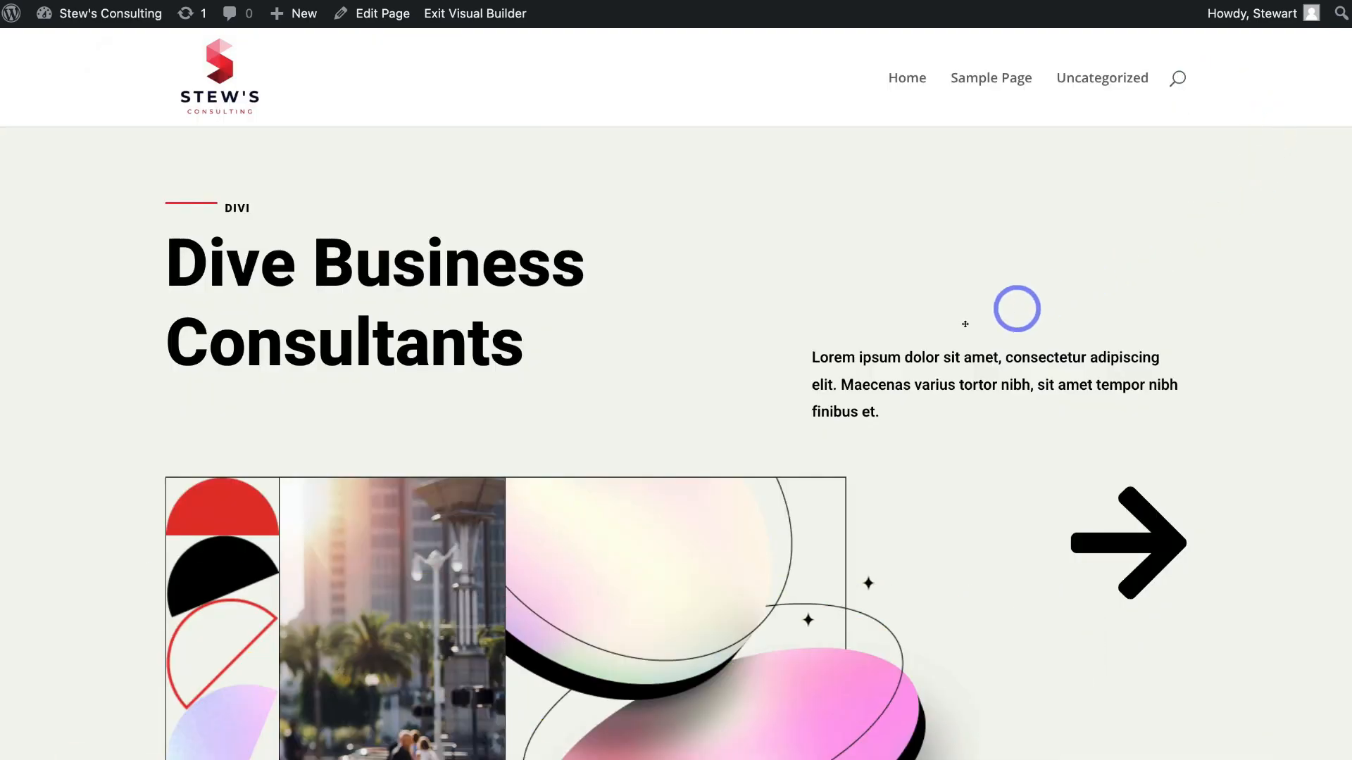
- Examine where each section of the Home page begins and ends, from the hero down to the free consultation section
mouse_move(758, 523)
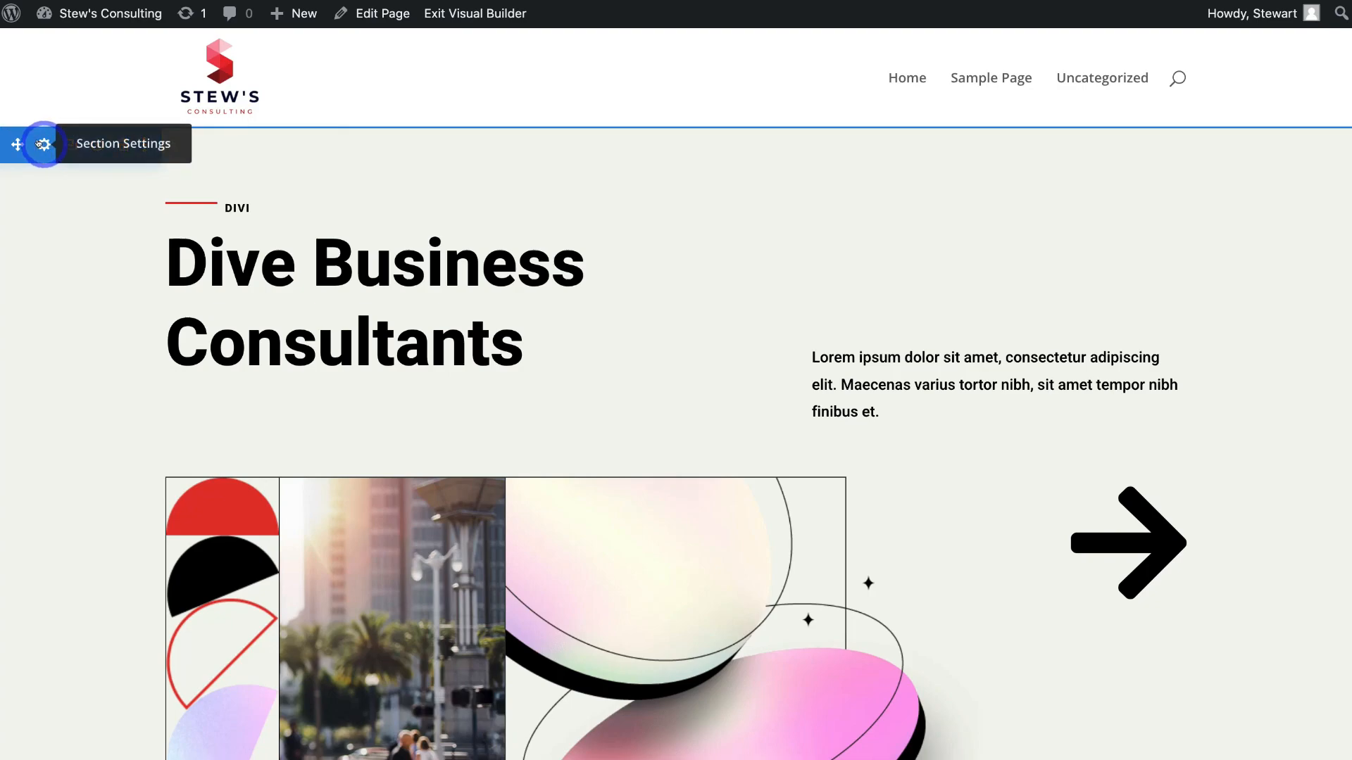
scroll(14, 143, down, 7)
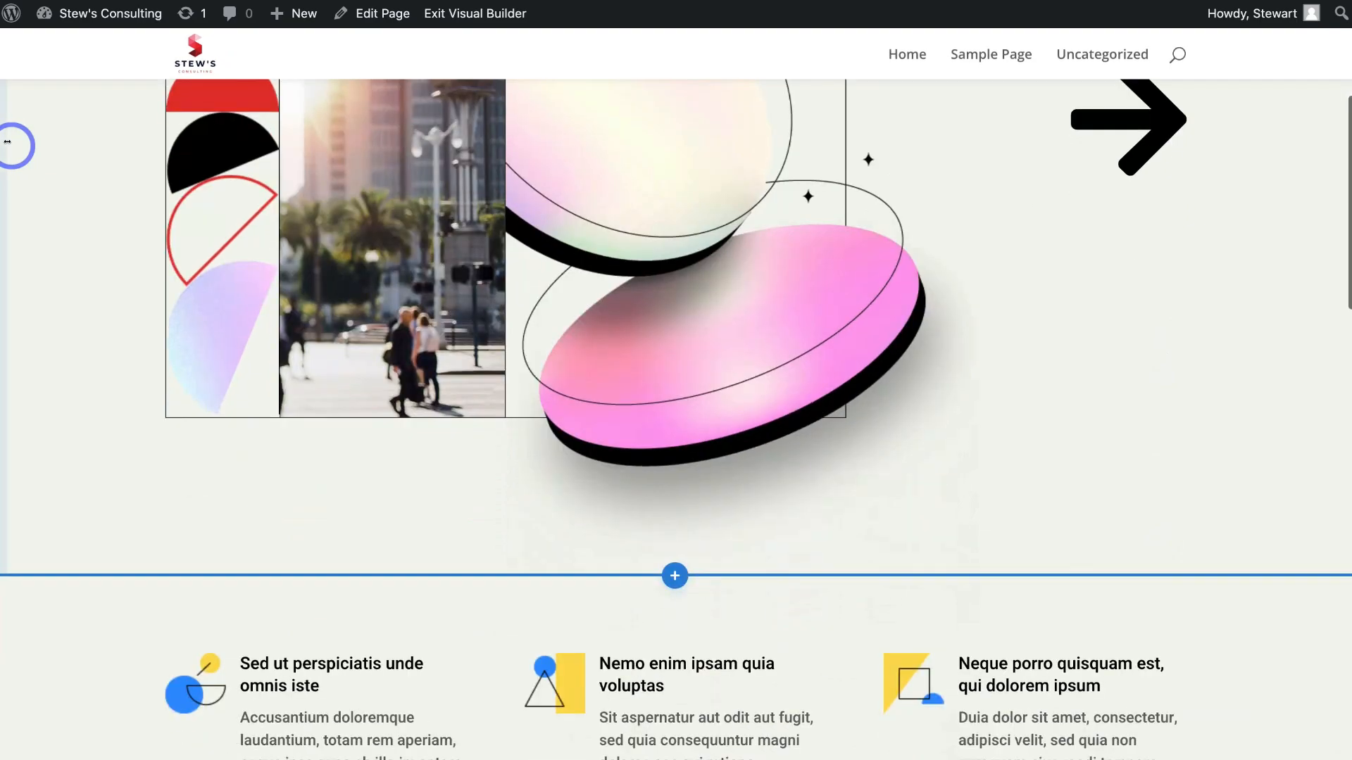
scroll(7, 141, up, 6)
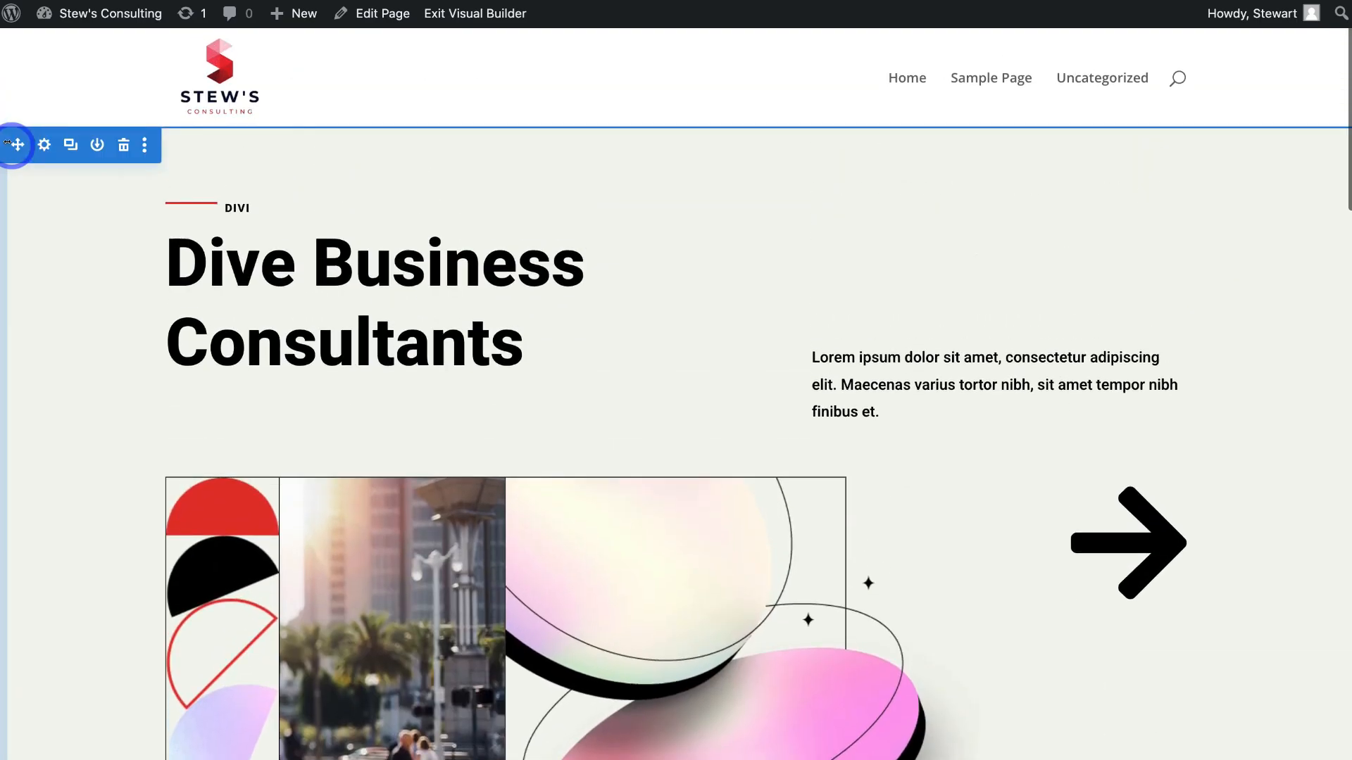
scroll(7, 141, down, 7)
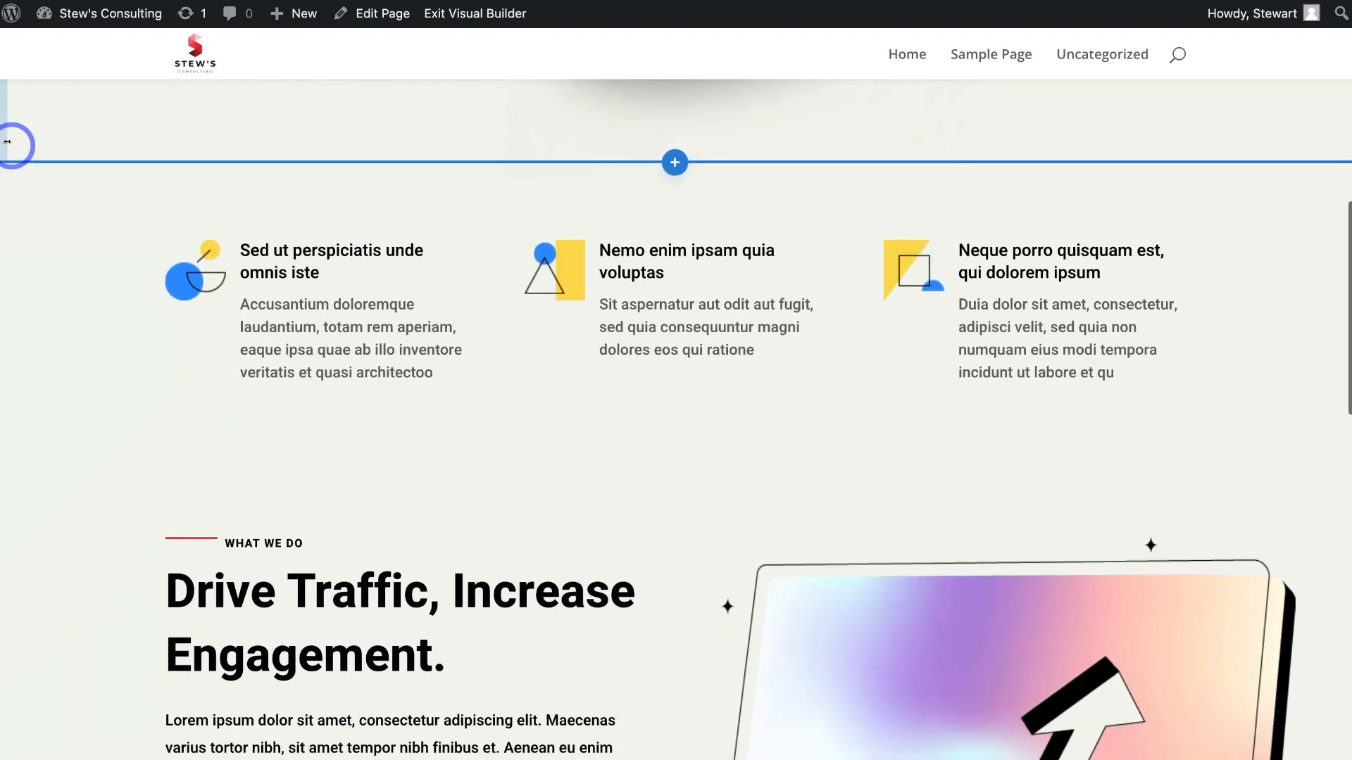
mouse_move(68, 141)
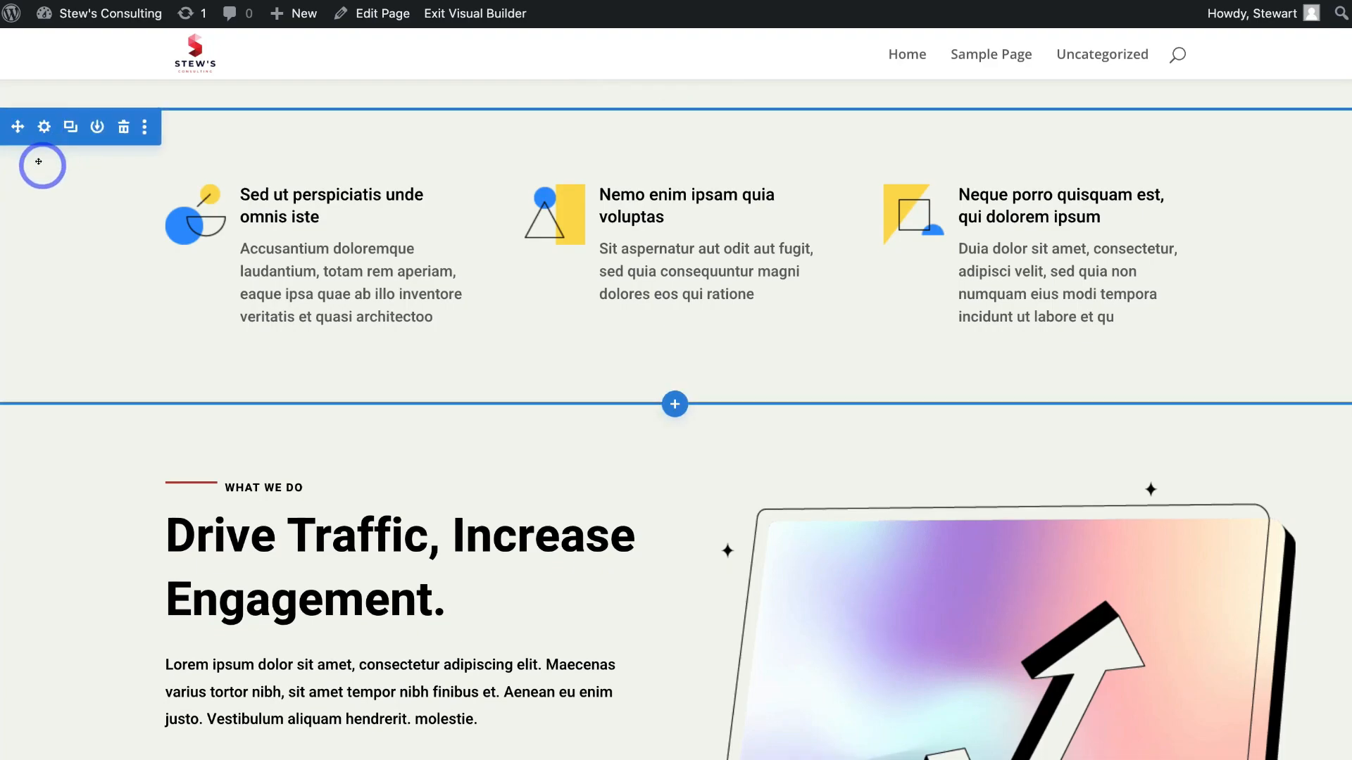
scroll(39, 161, down, 5)
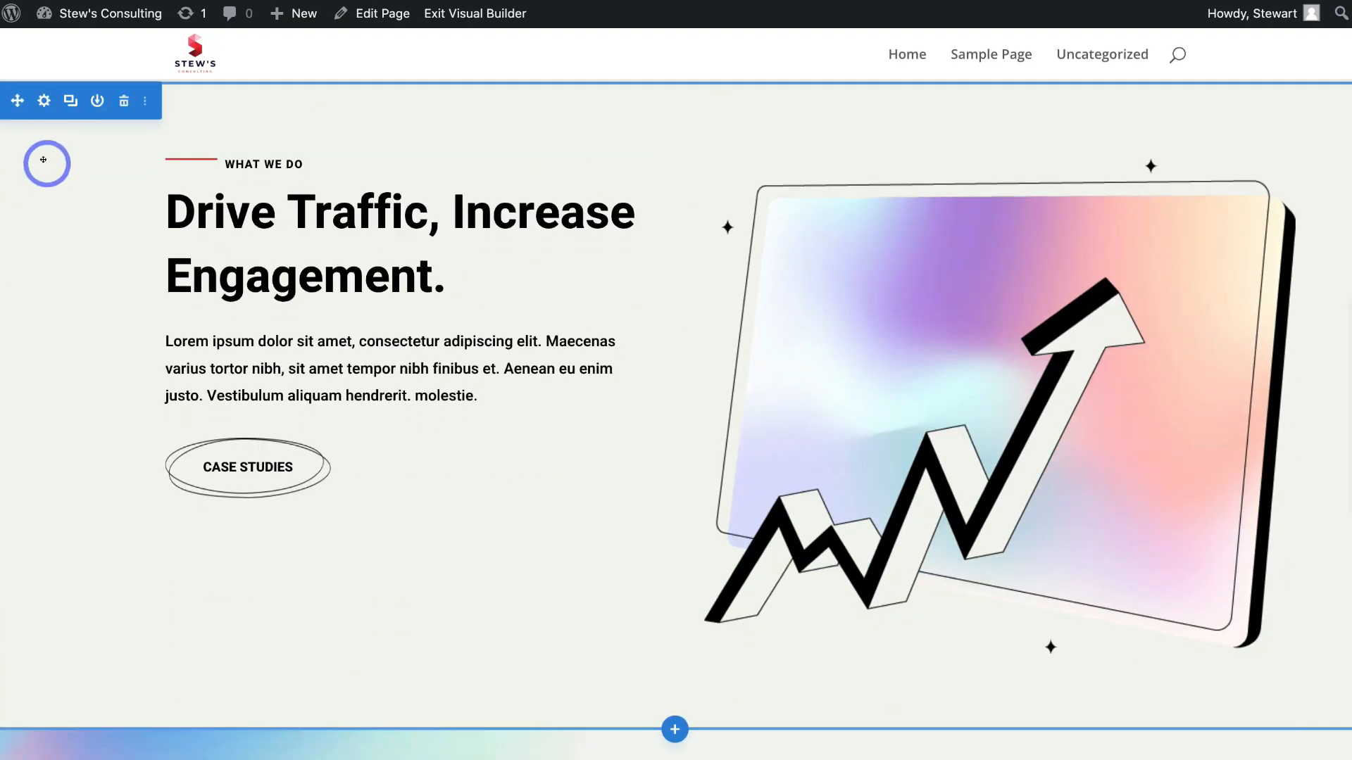
scroll(44, 162, down, 8)
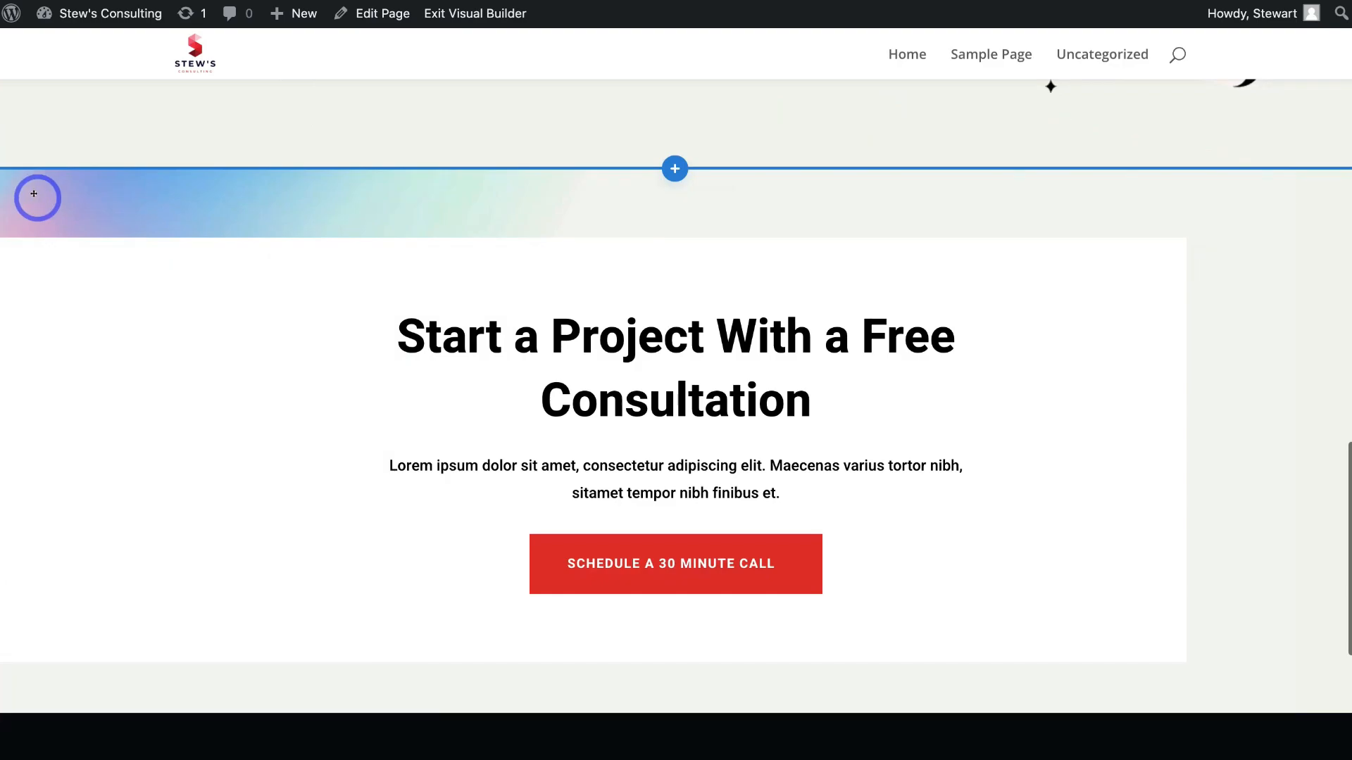
mouse_move(42, 210)
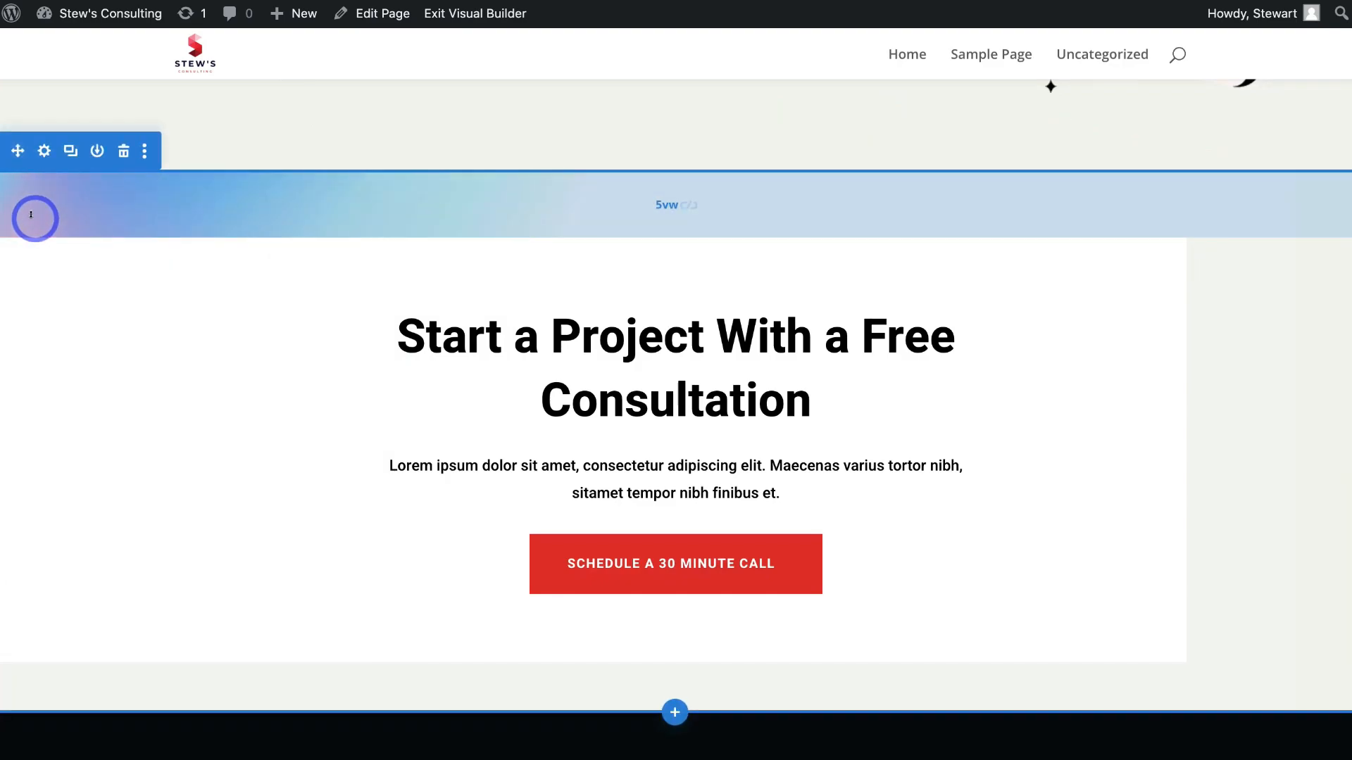
scroll(30, 214, up, 15)
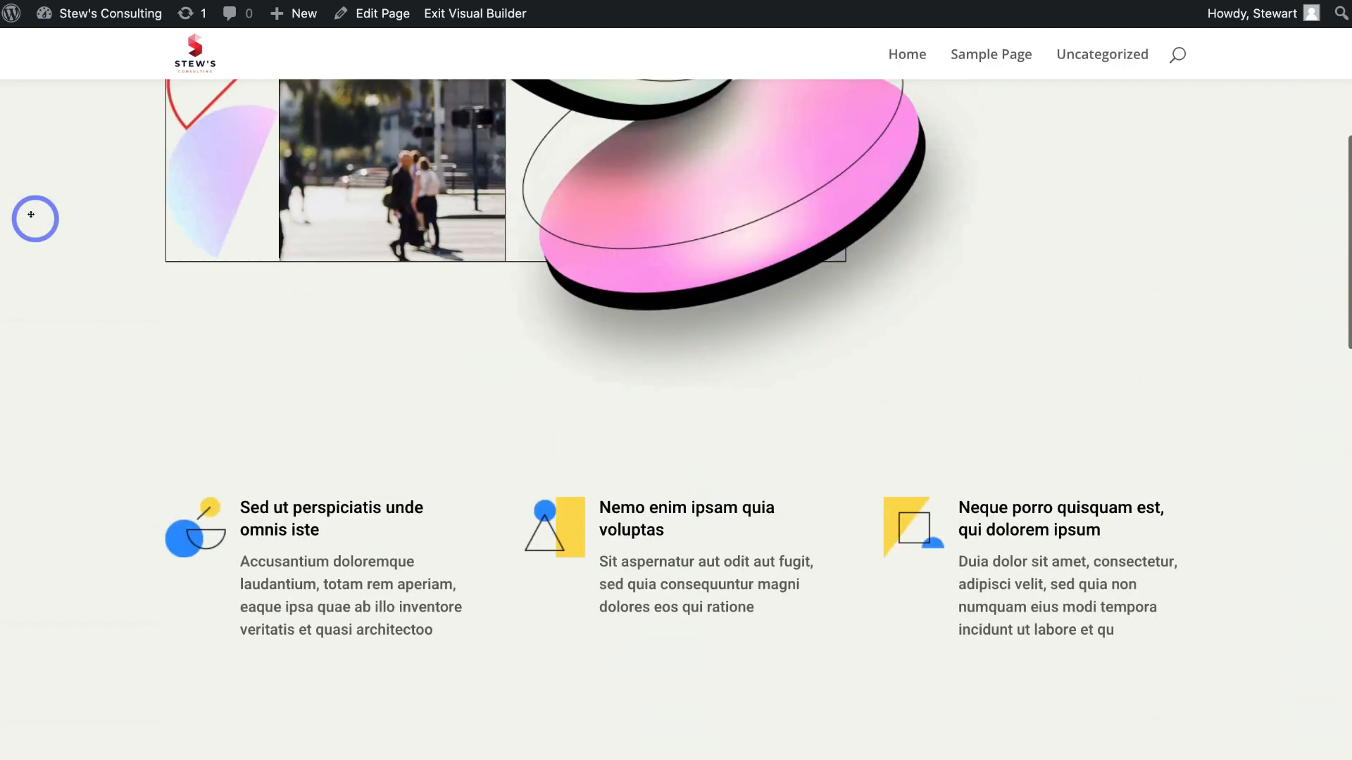
scroll(31, 214, up, 4)
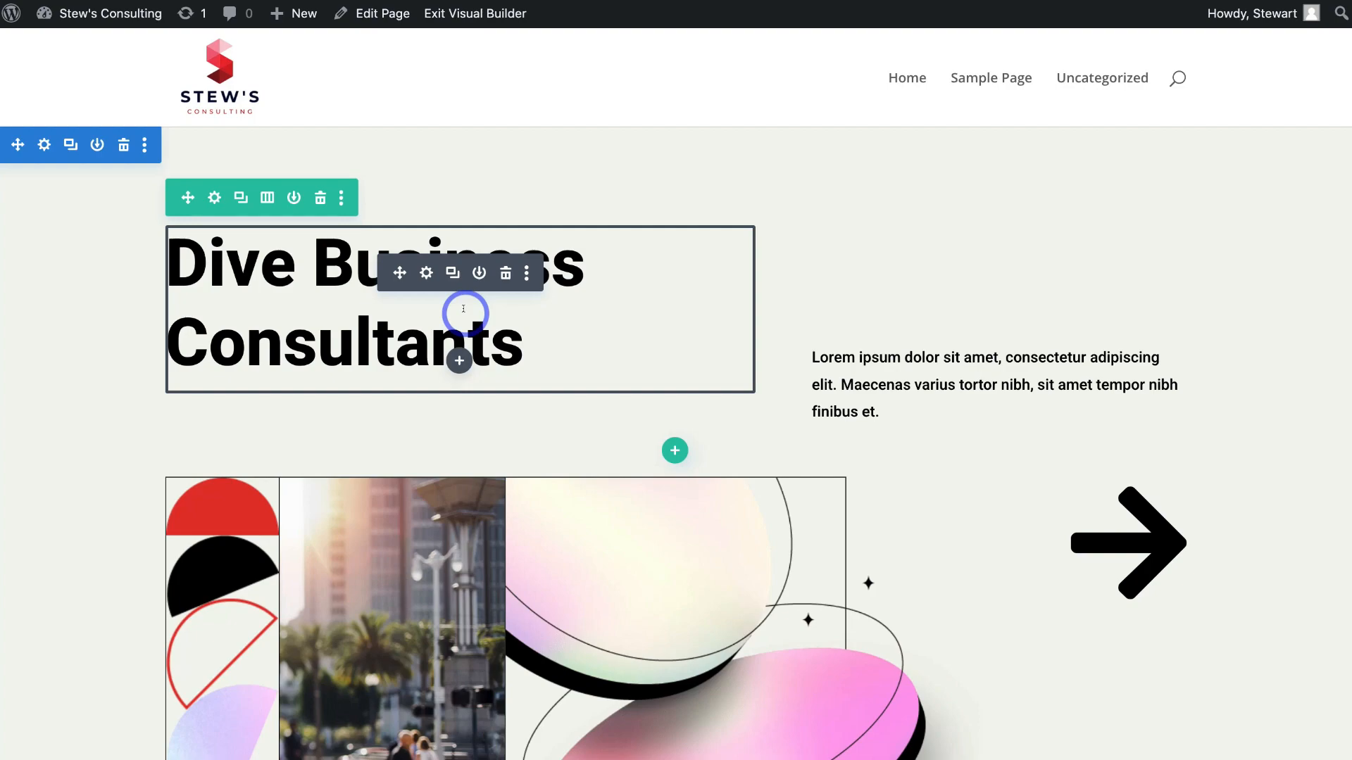
- Inspect the column structure of the three-blurb row below the hero images, keeping three equal columns, and check its blurb modules
scroll(463, 308, down, 5)
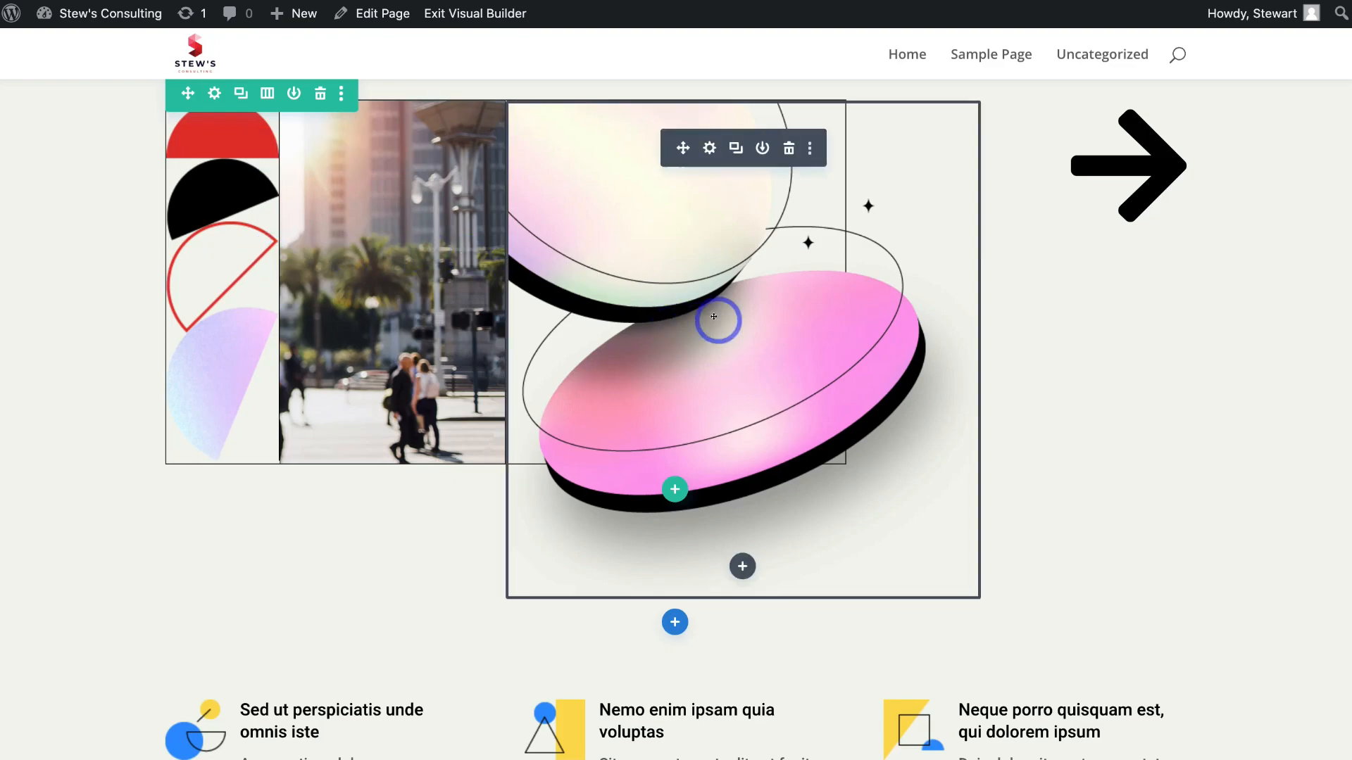
scroll(714, 317, down, 6)
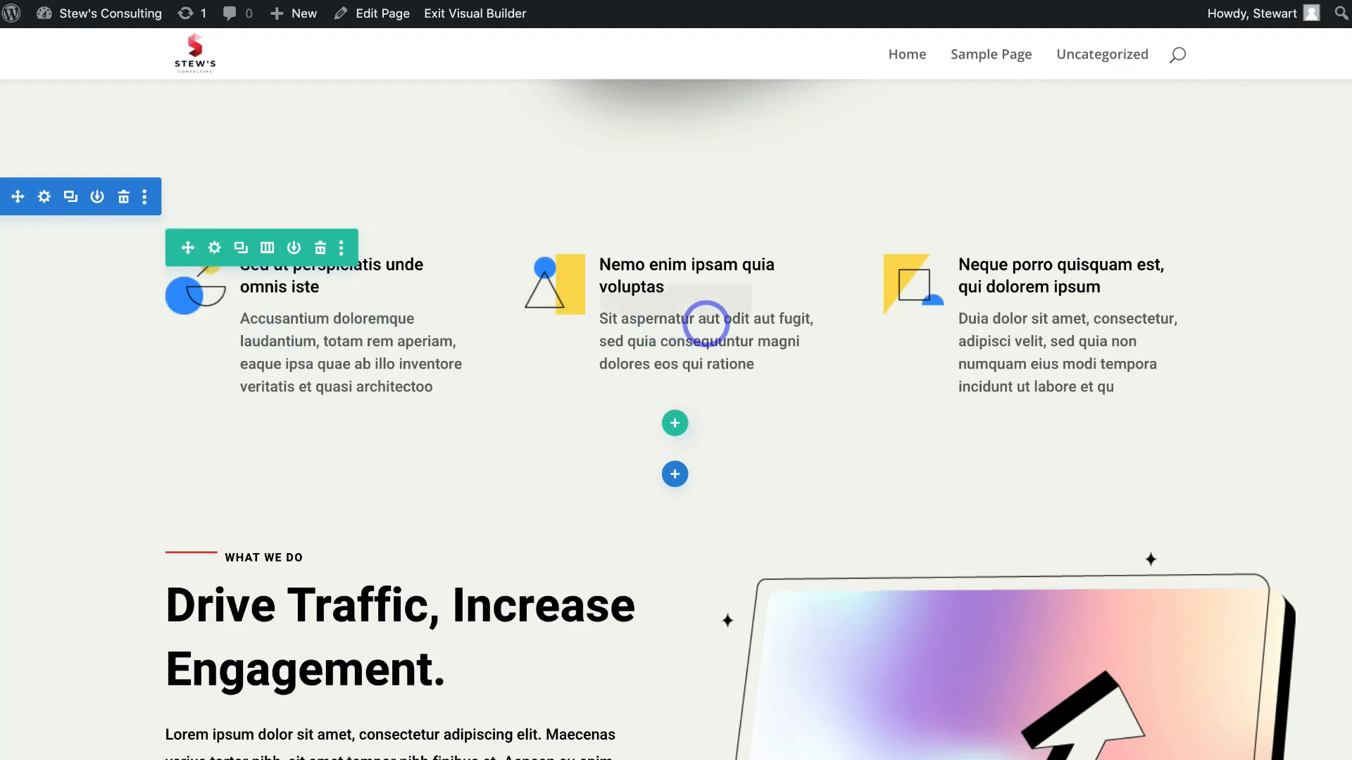
click(266, 247)
click(341, 366)
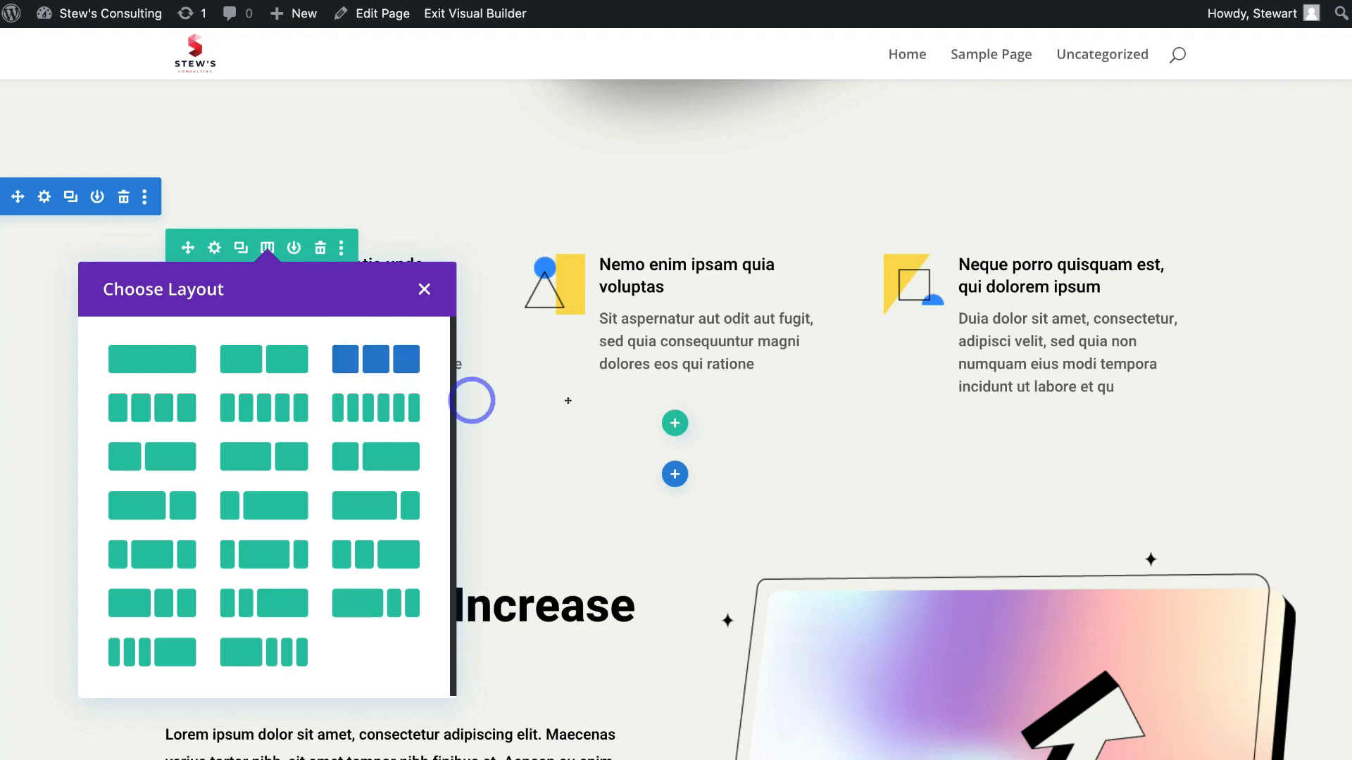
click(649, 326)
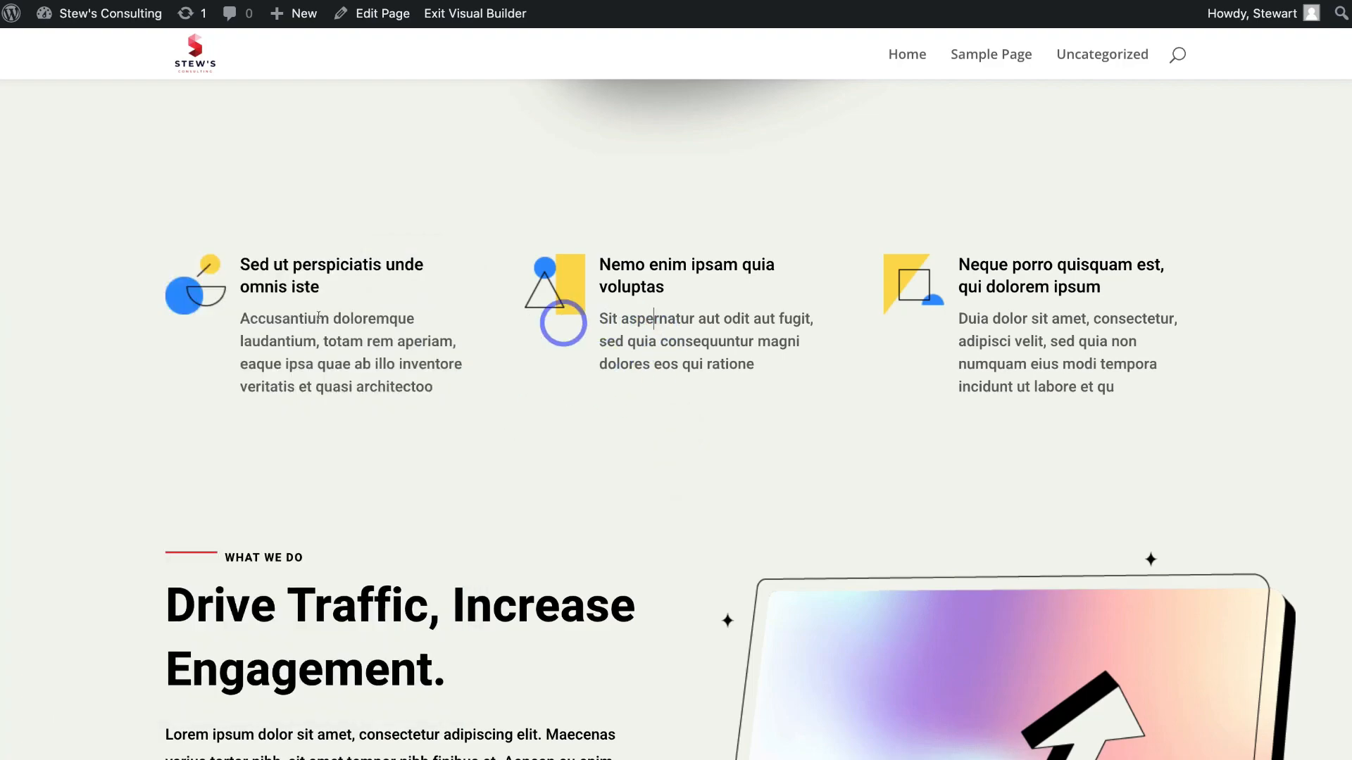
click(1006, 296)
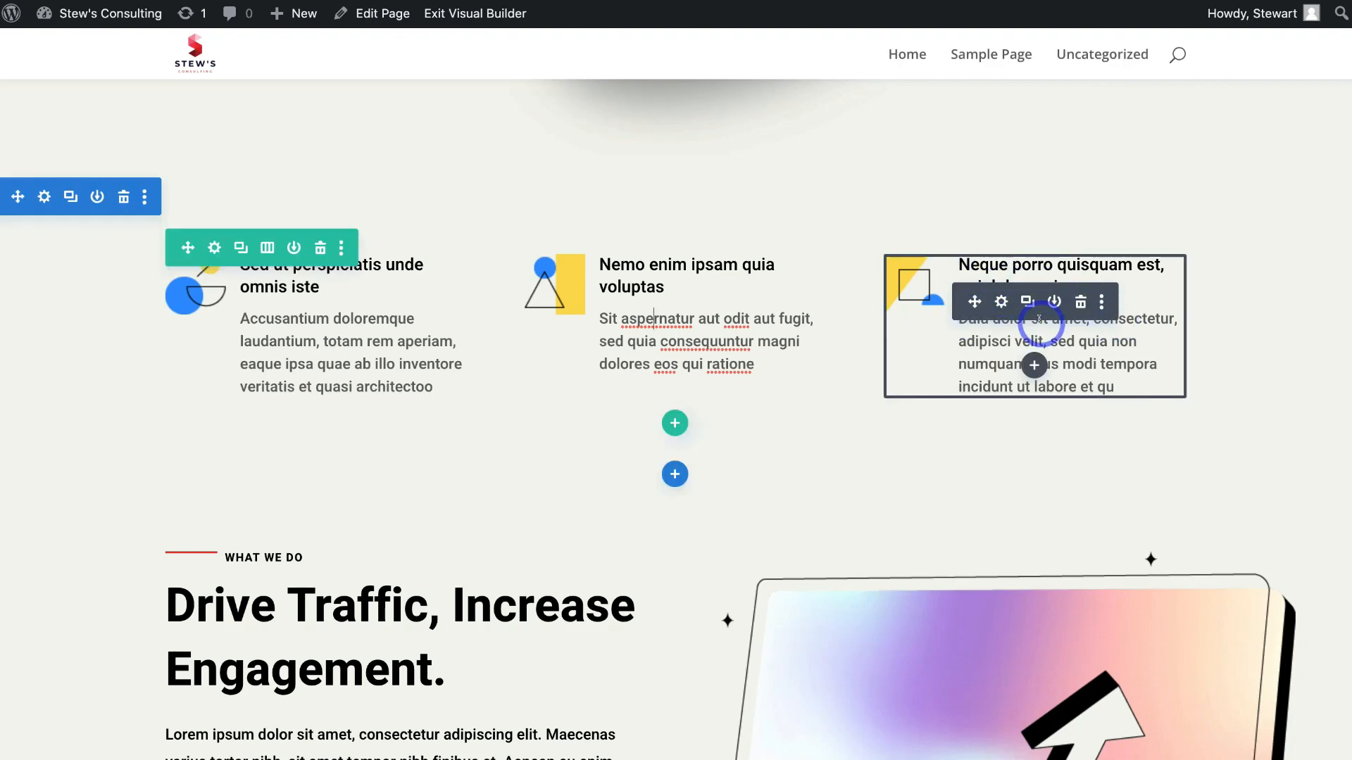
- Replace the hero heading "Dive Business Consultants" with "Stew's Consulting"
scroll(1040, 319, up, 10)
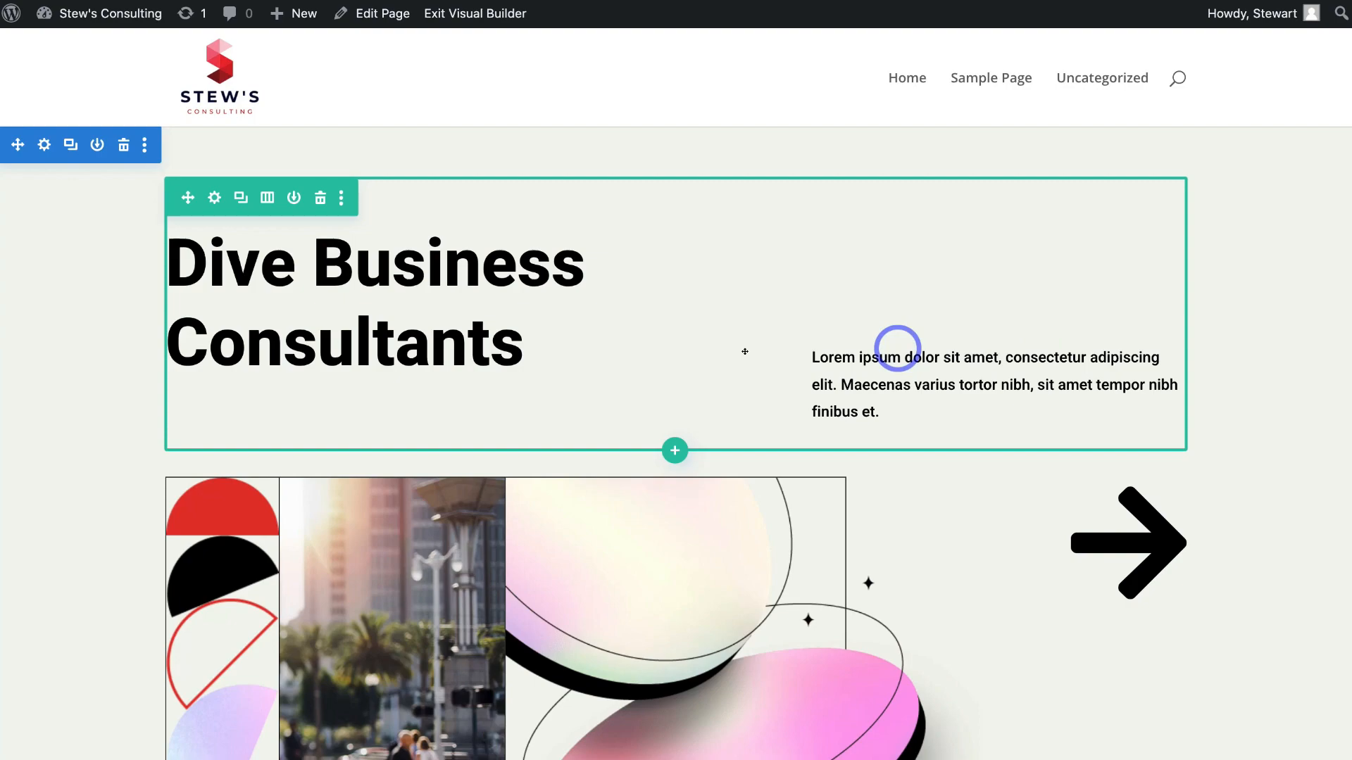
click(507, 345)
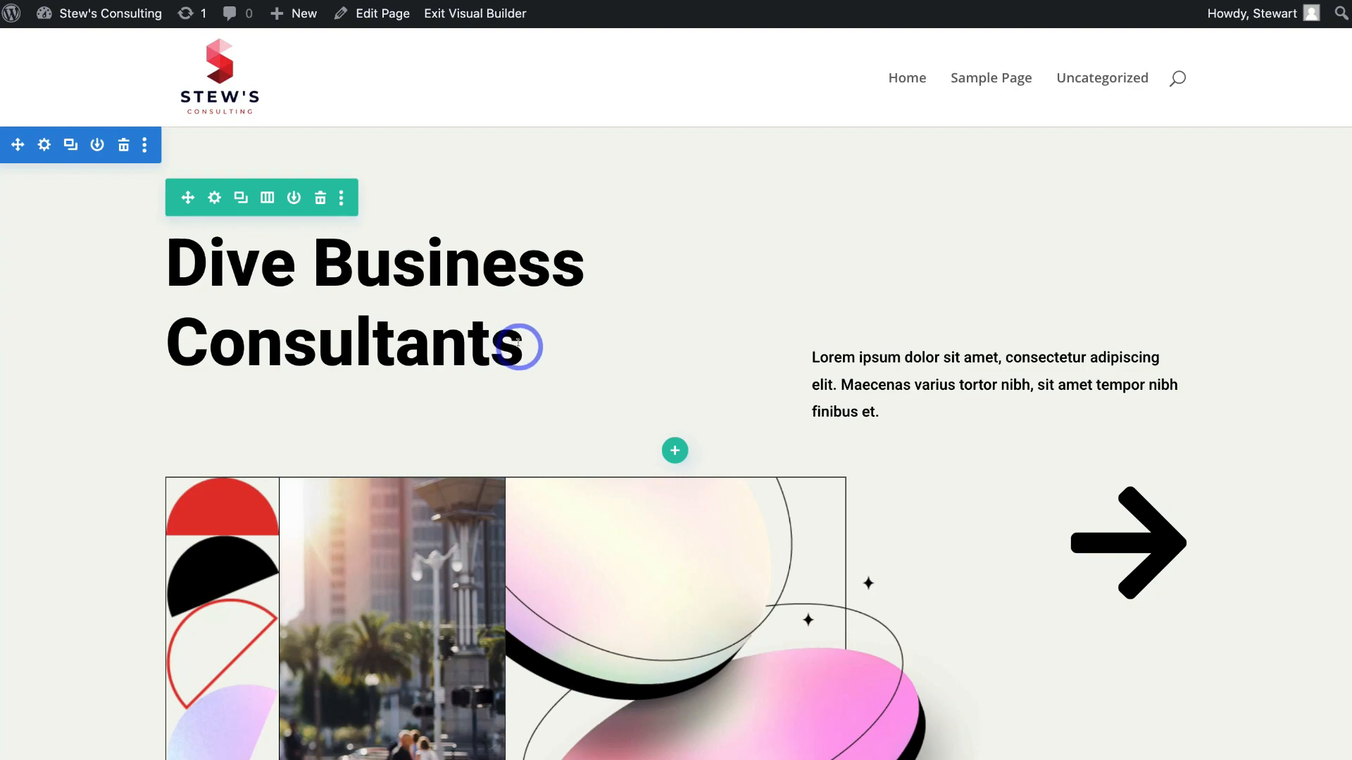
drag(513, 343, 181, 276)
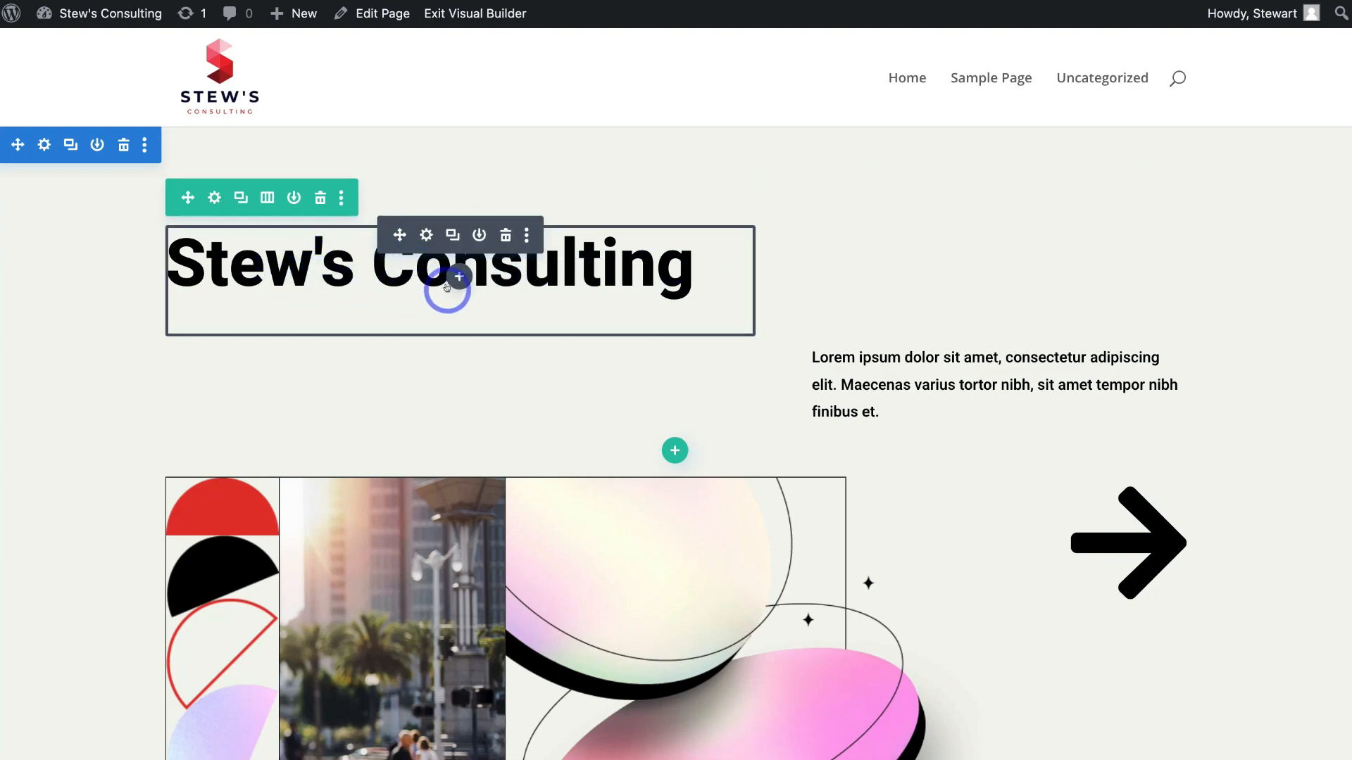
- Open the hero heading's text settings, enlarge and reposition the settings window clear of the heading, and view its content options
click(426, 234)
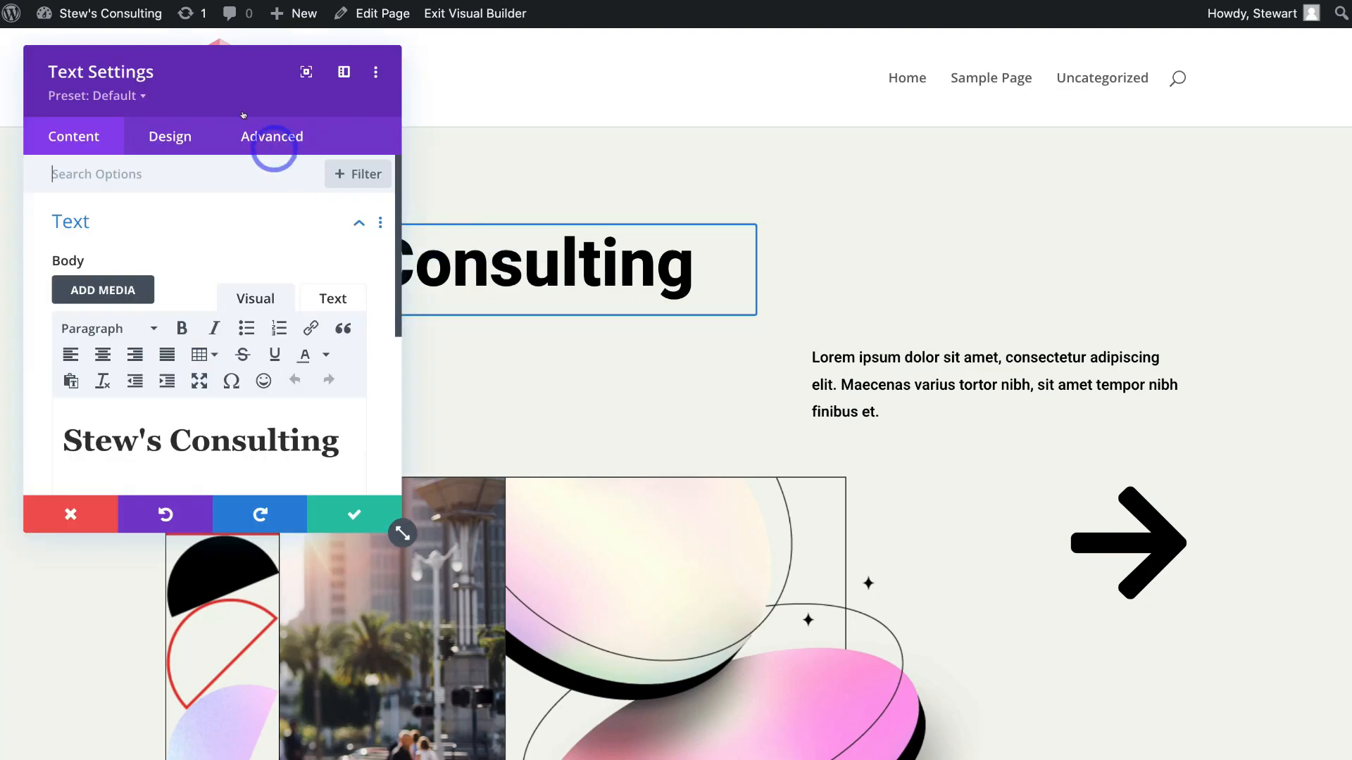
drag(205, 63, 1057, 159)
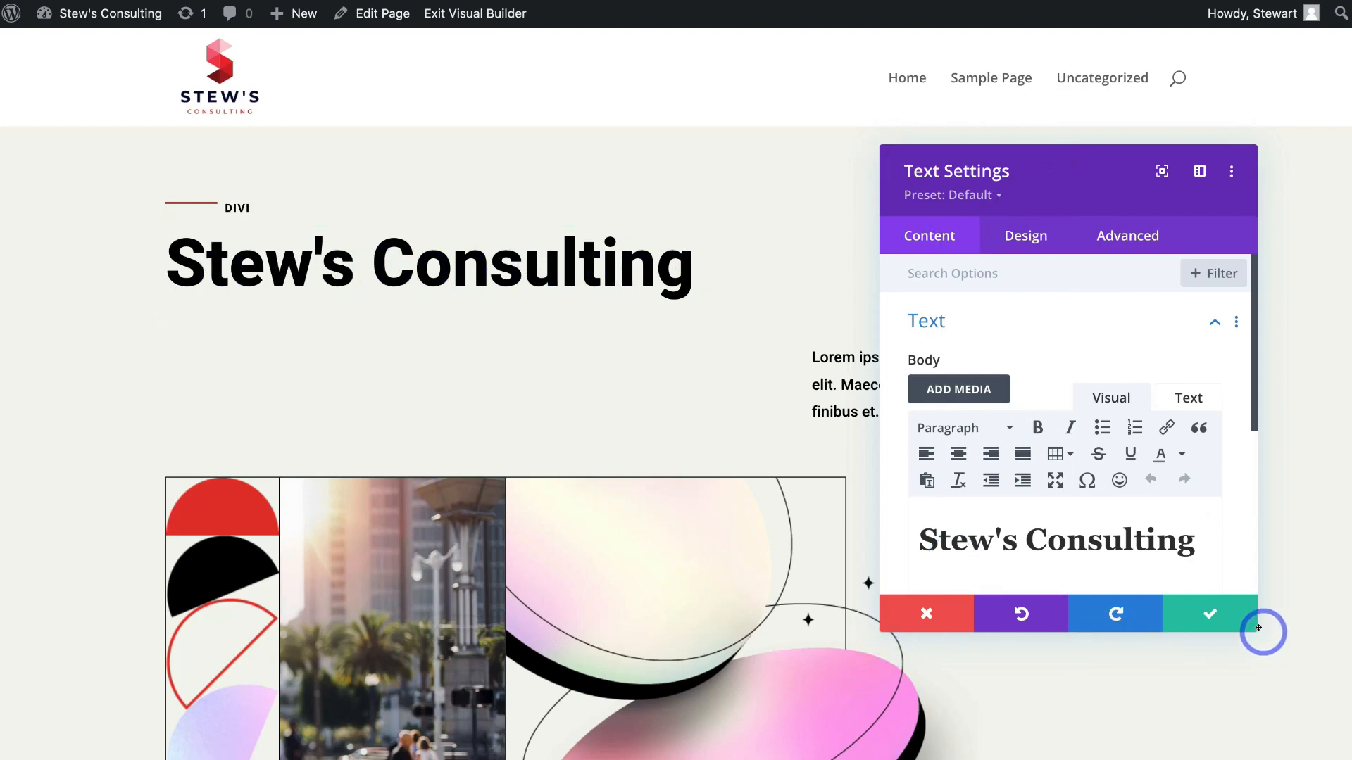
drag(1258, 628, 1337, 691)
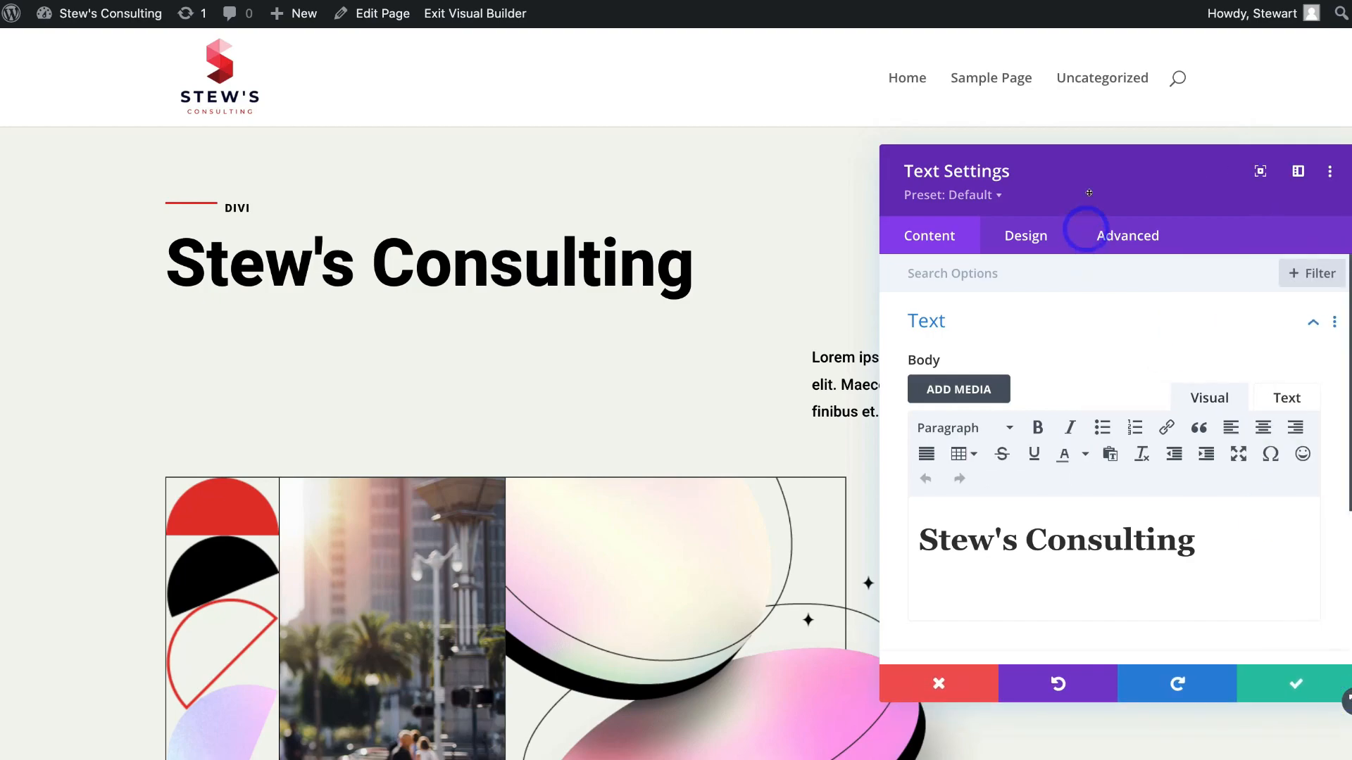
drag(1076, 171, 940, 142)
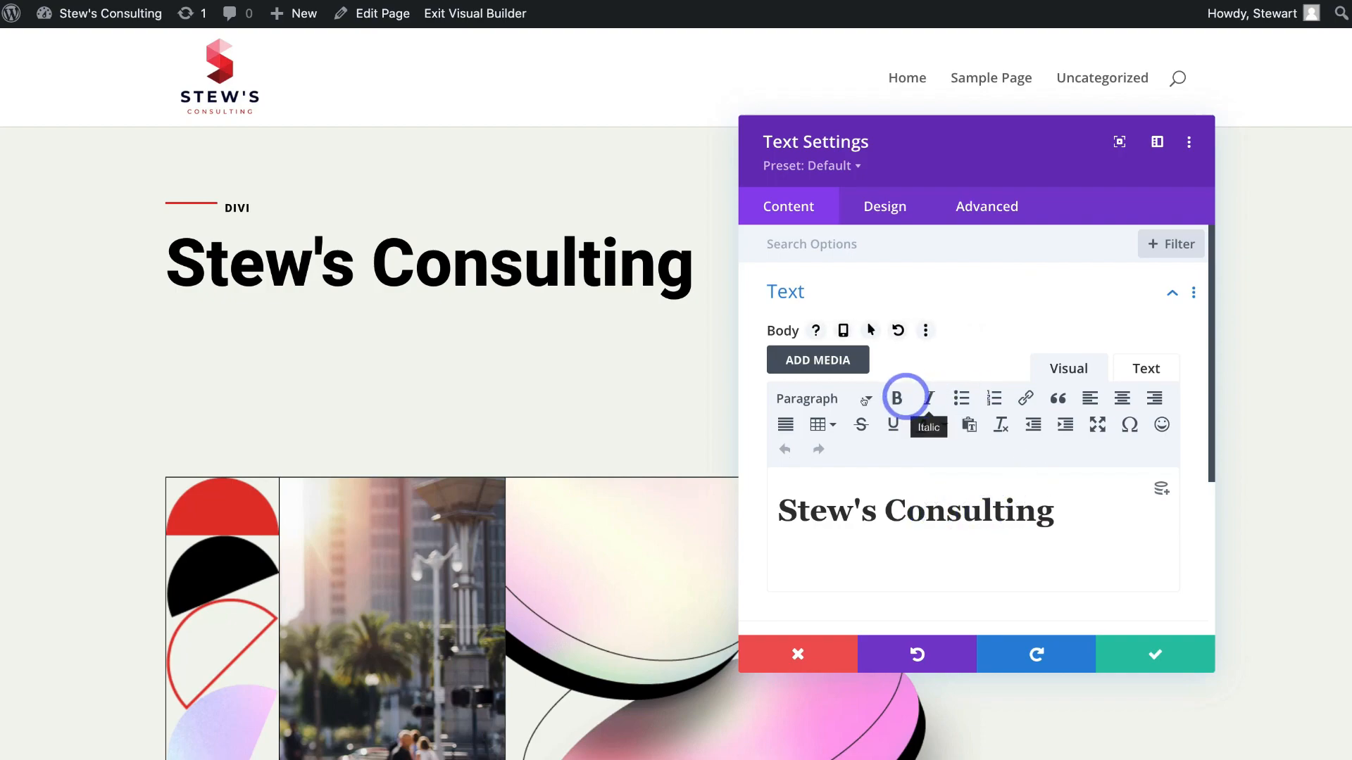
scroll(976, 453, down, 2)
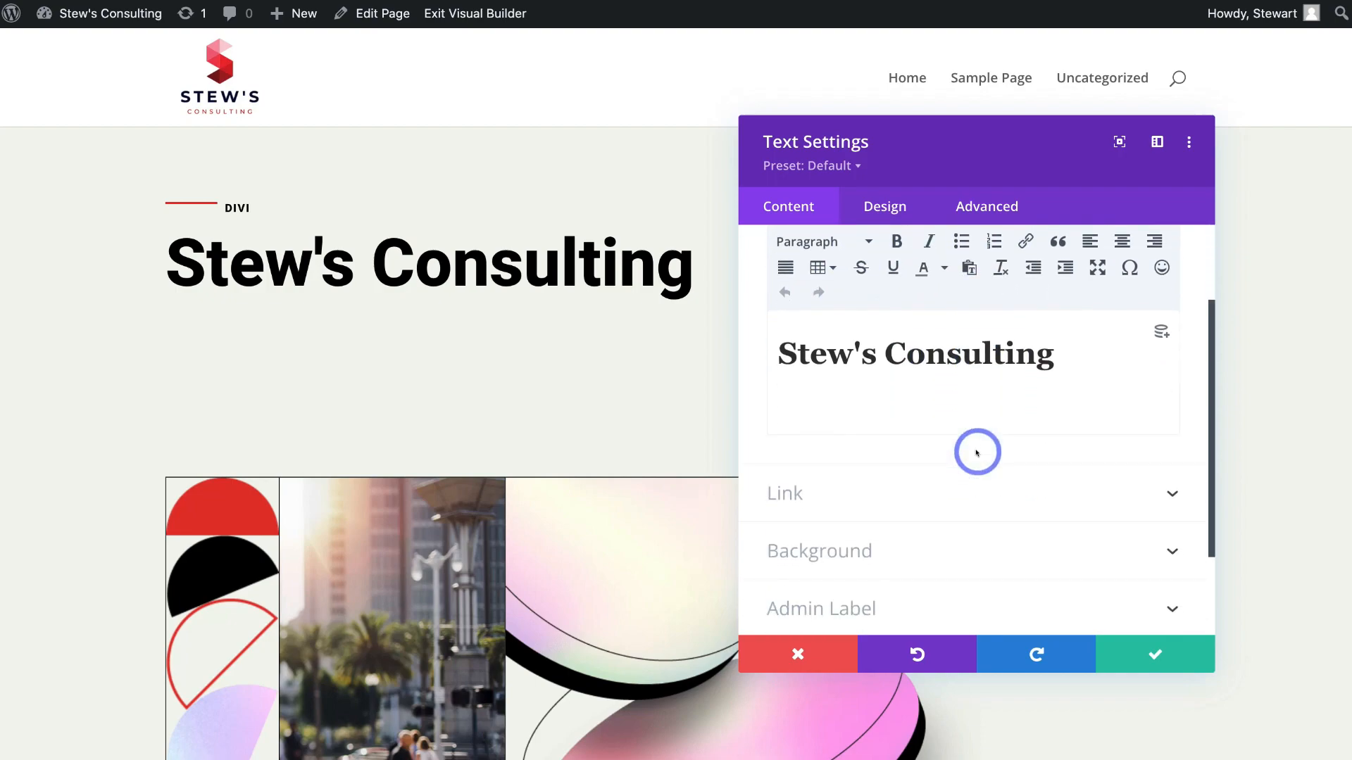
- Review the hero heading's remaining content options and its Sizing design options, keep them as they are, and close the text settings
scroll(977, 453, down, 1)
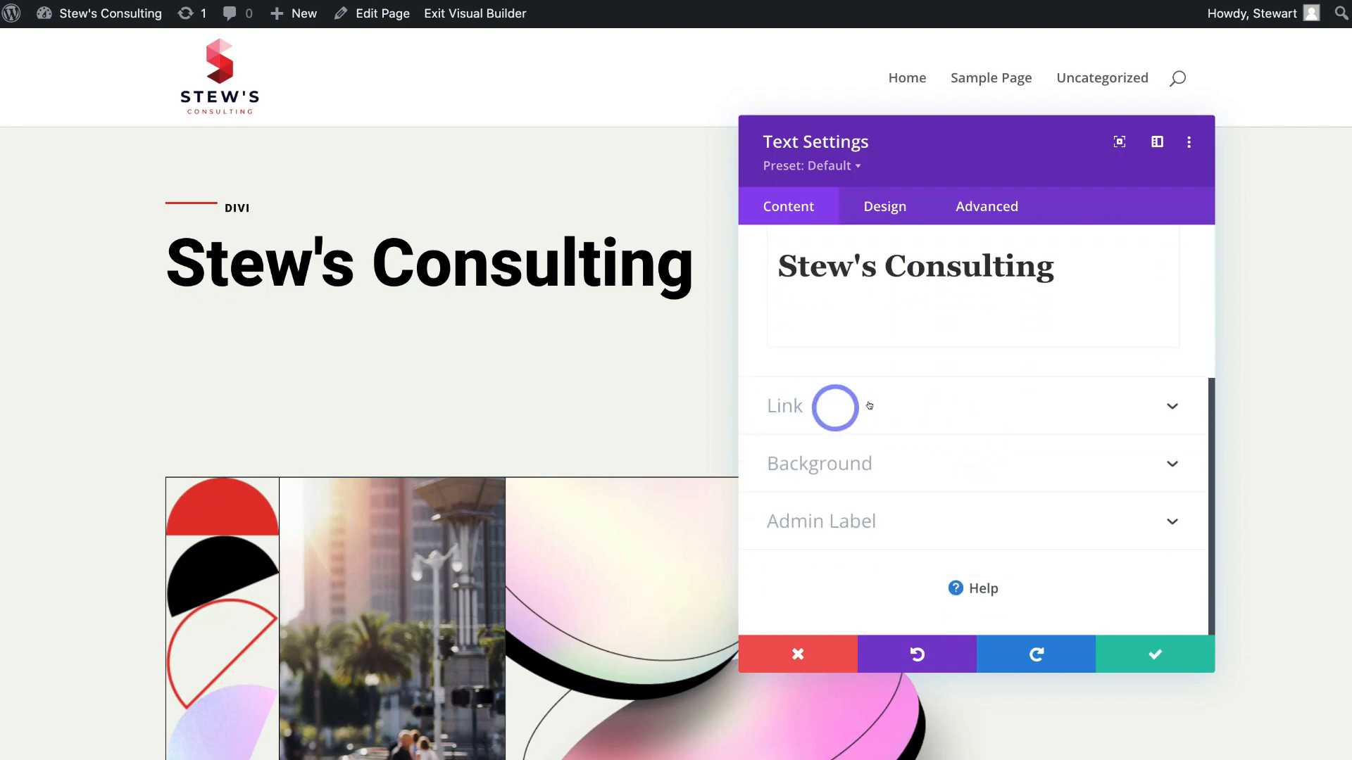
scroll(855, 461, up, 3)
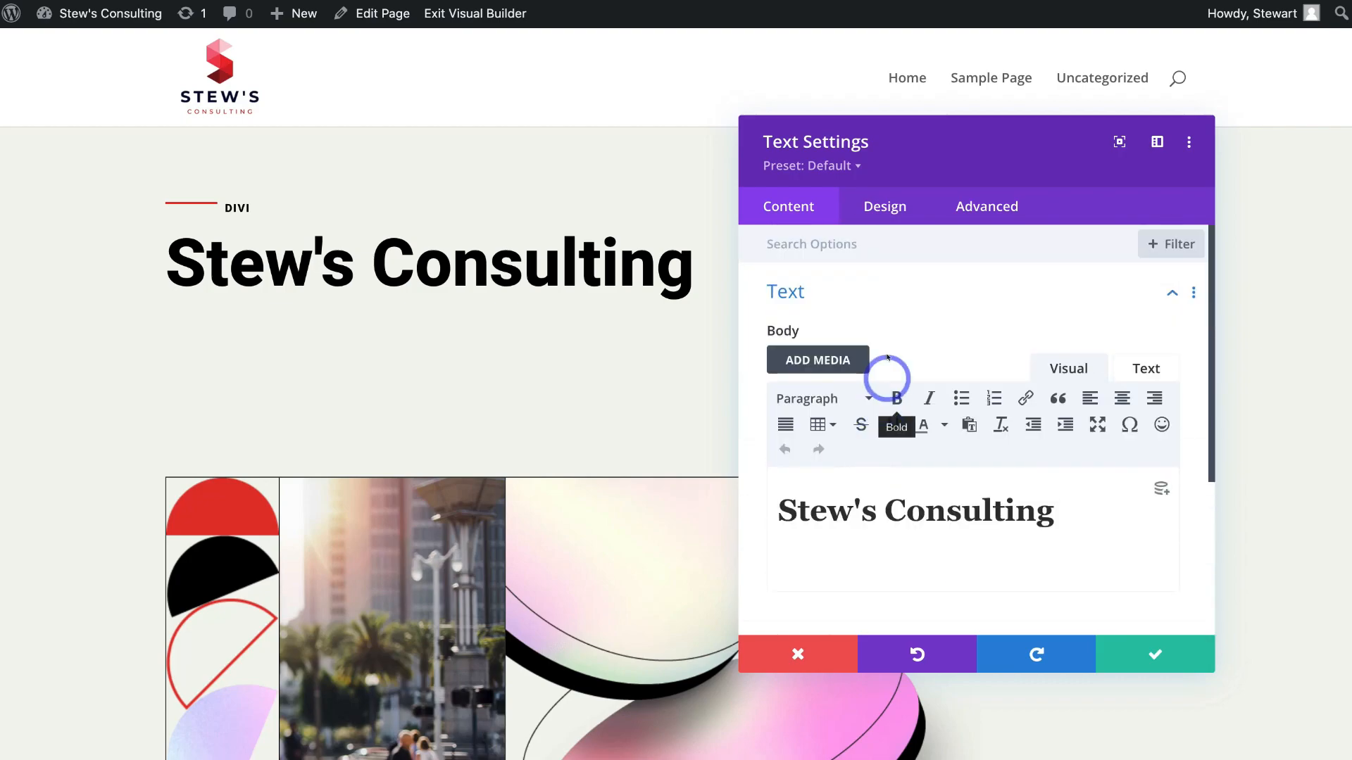
click(877, 209)
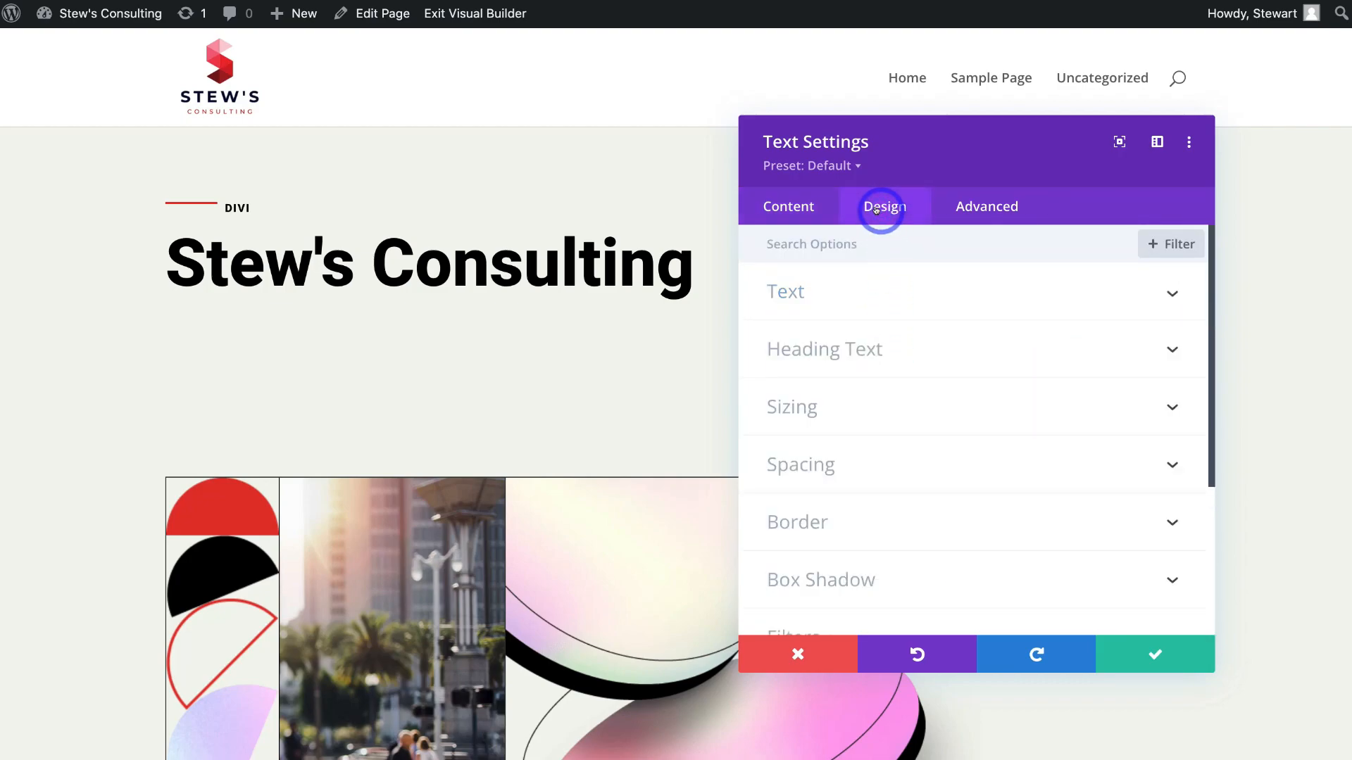
click(916, 407)
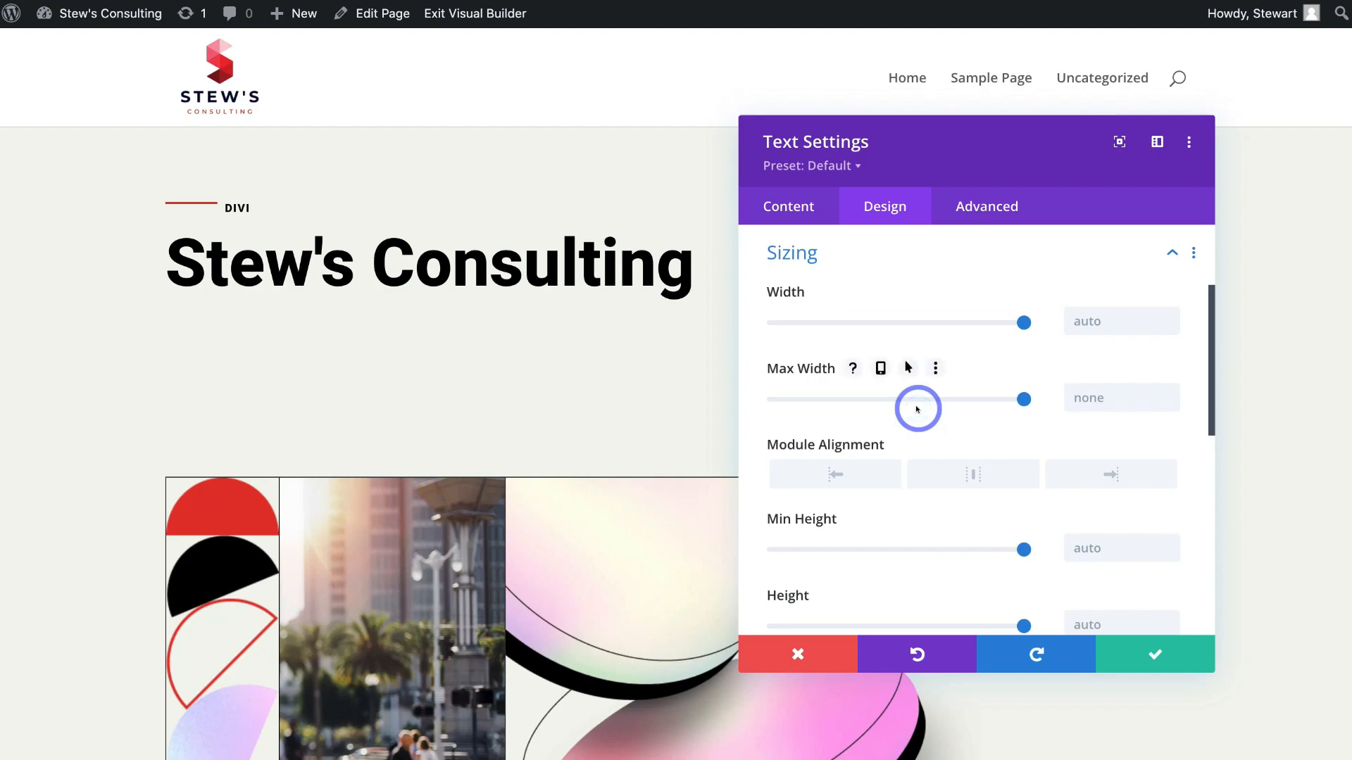
scroll(915, 408, down, 1)
scroll(1030, 412, down, 1)
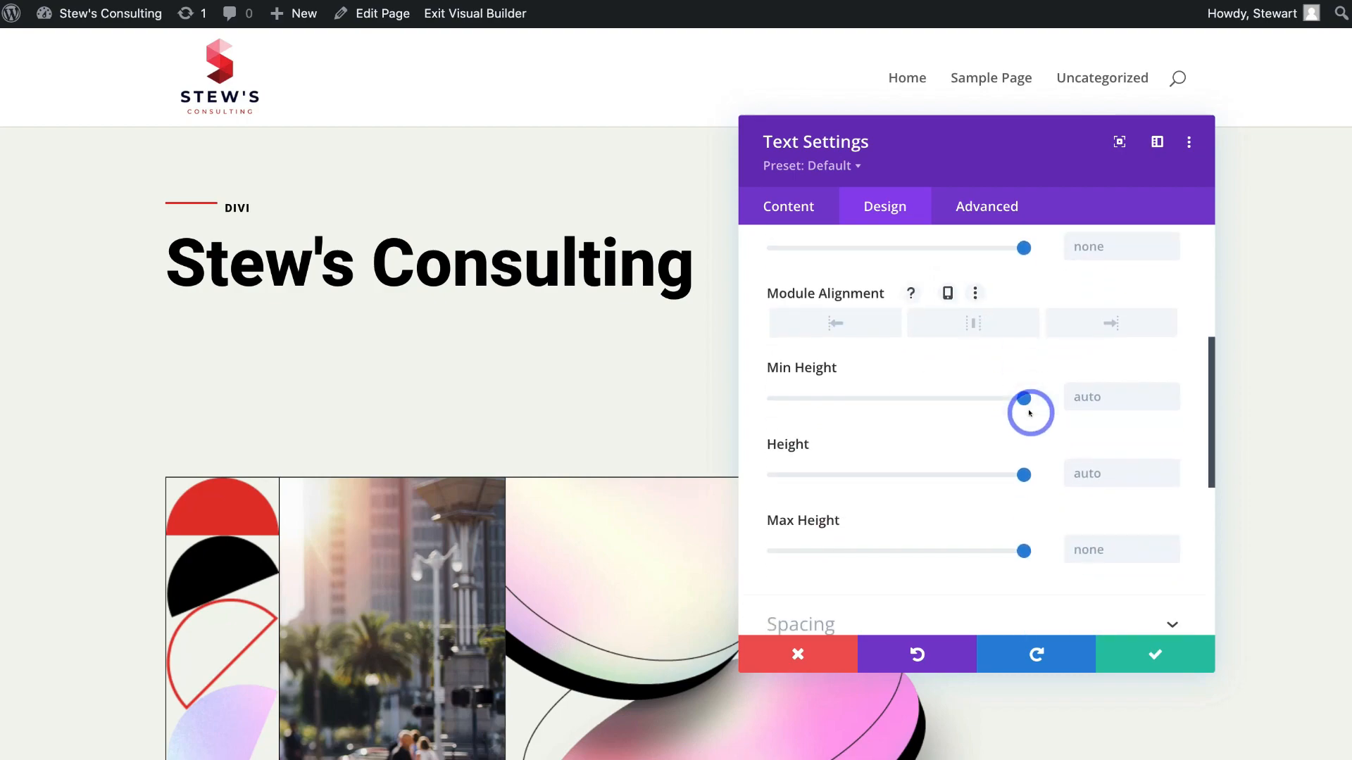
scroll(1029, 413, down, 5)
scroll(1025, 412, up, 7)
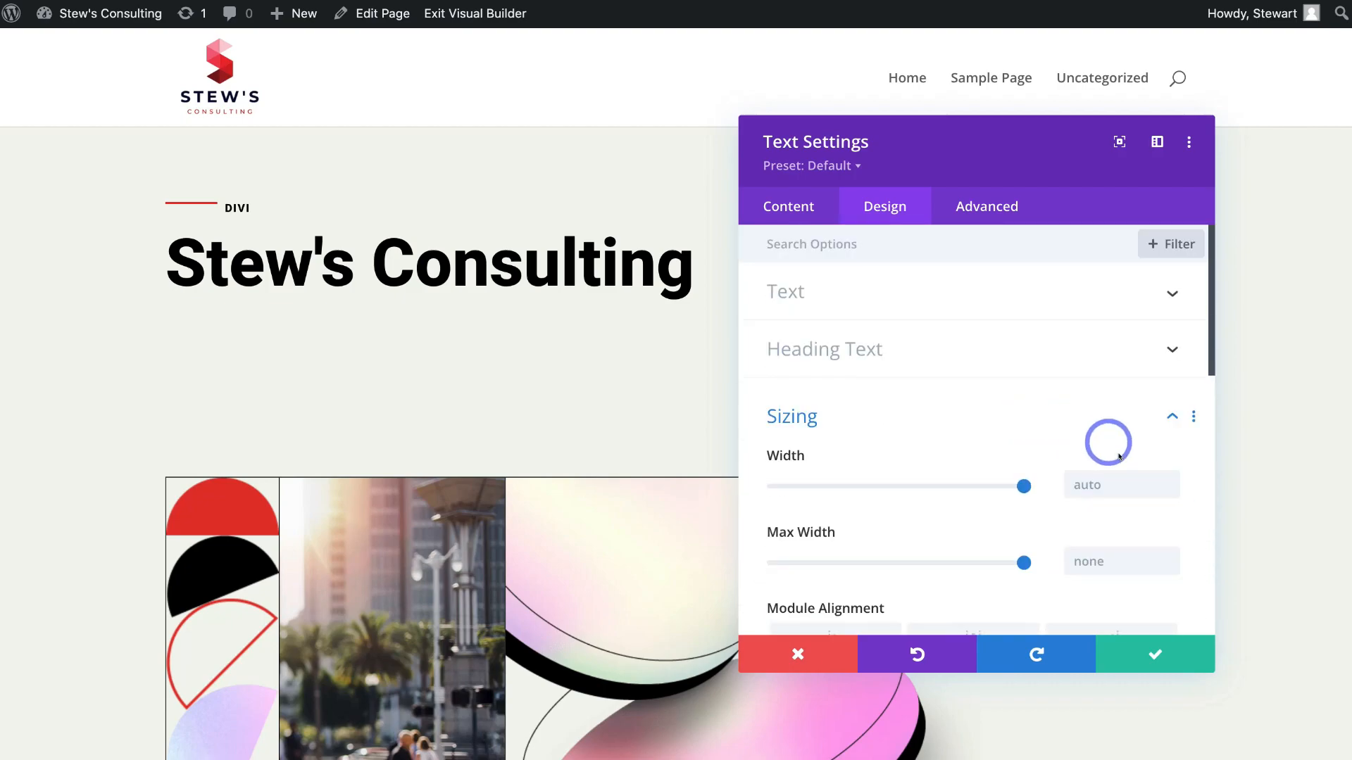
click(1142, 646)
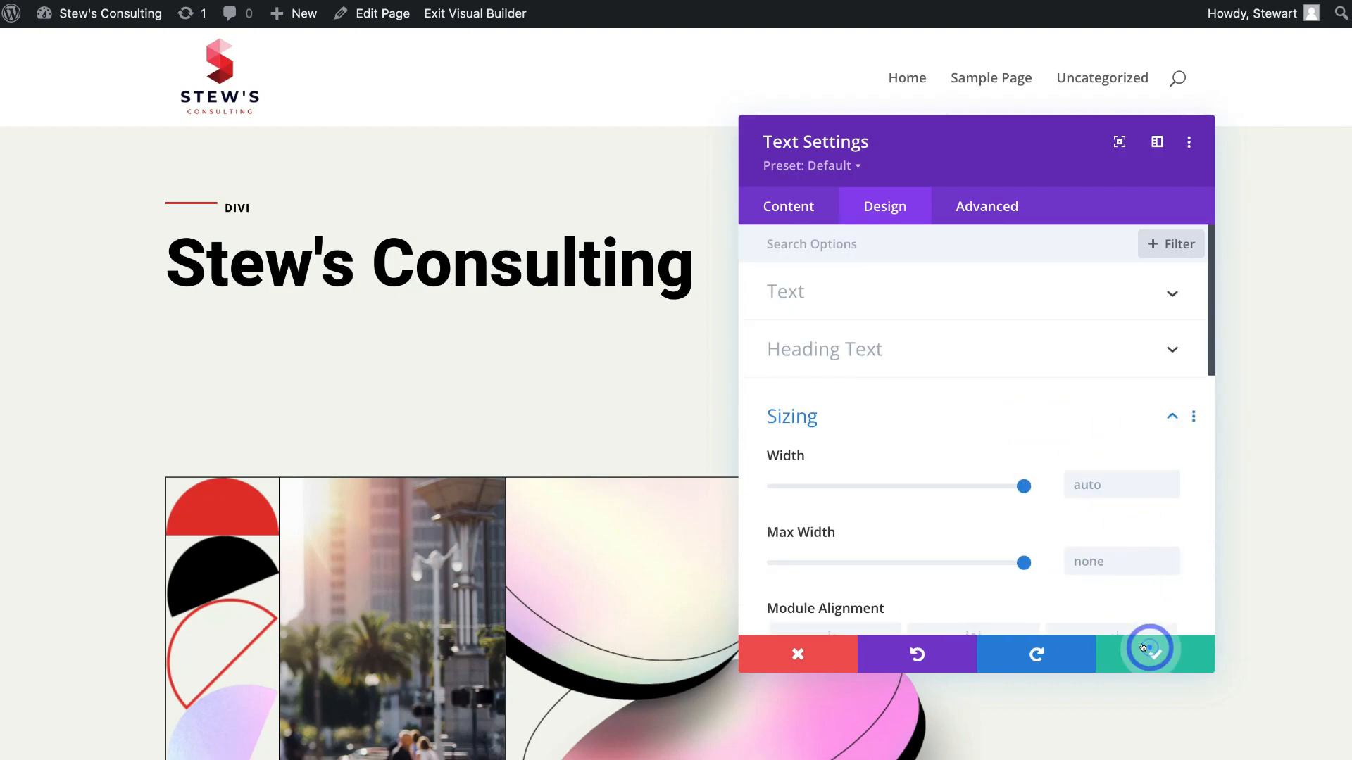
- Replace the hero's placeholder paragraph with "Let's take you business to the next level! We will help you business thrive online with the tools, skills and knowledge."
scroll(1147, 645, down, 1)
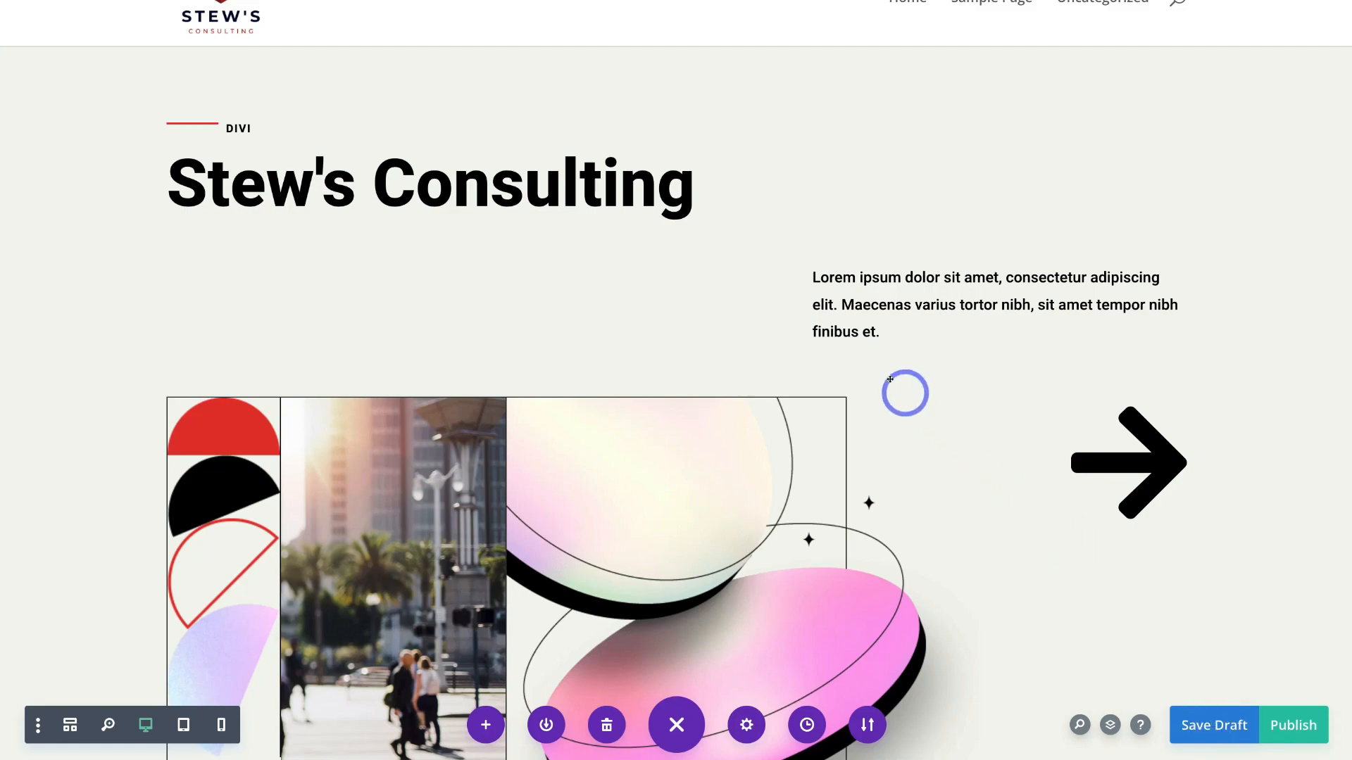
click(845, 329)
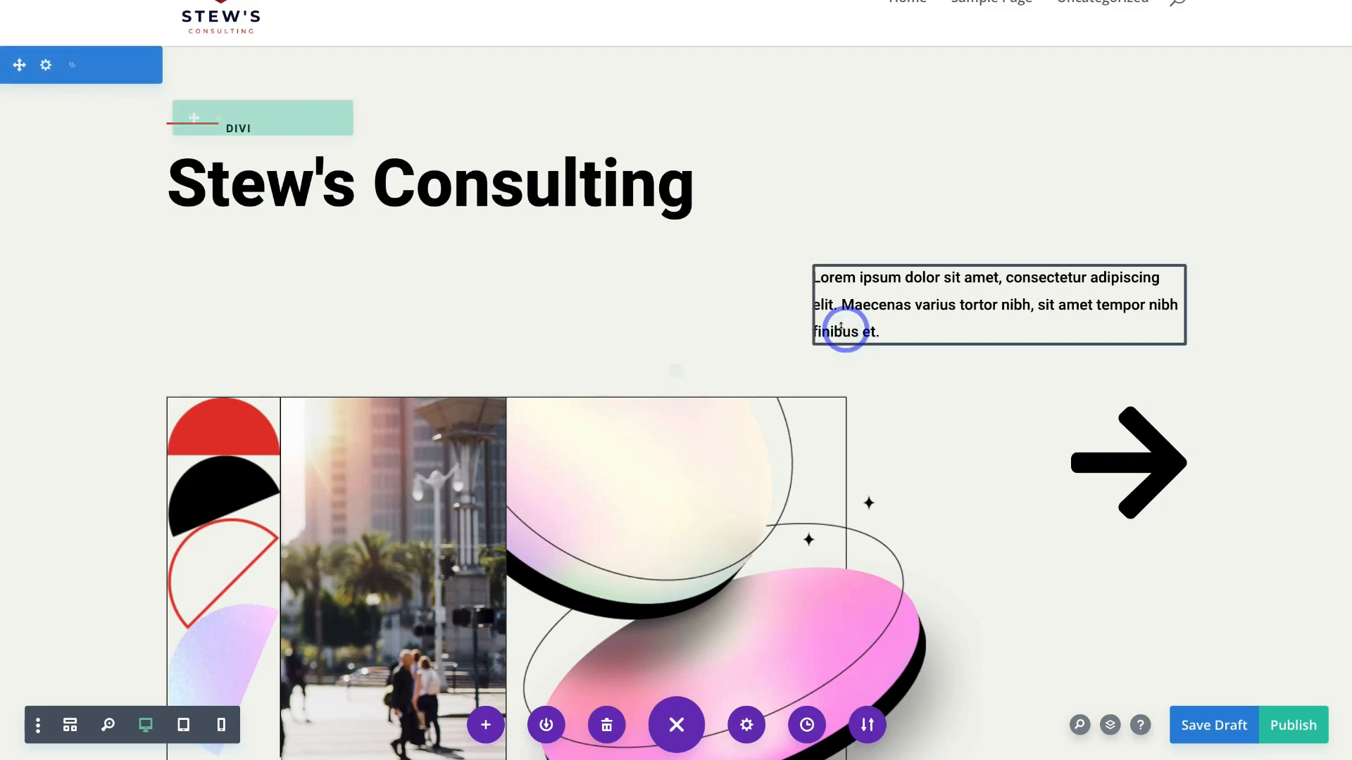
drag(890, 329, 815, 279)
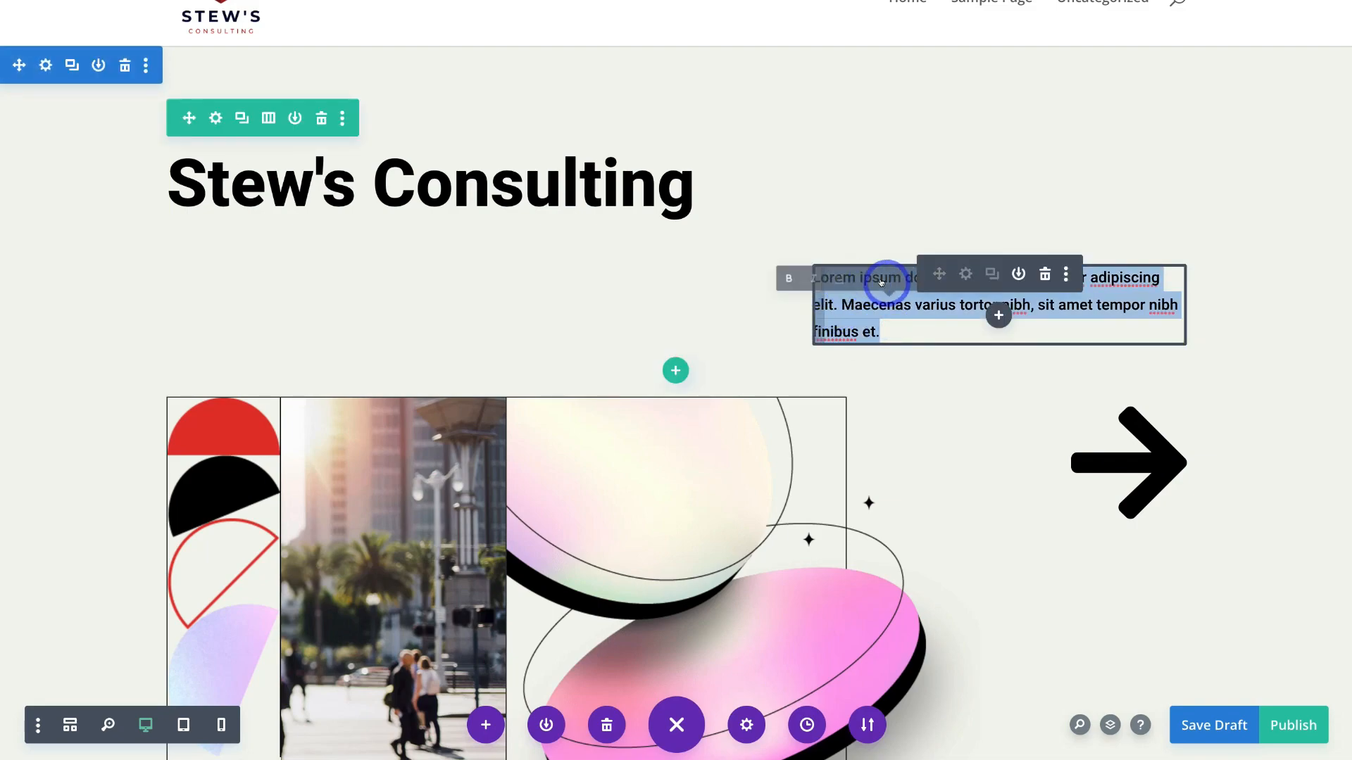
text(Let's take you business to the next level! We will help you business thrive online with the tools, skills and knowledge.)
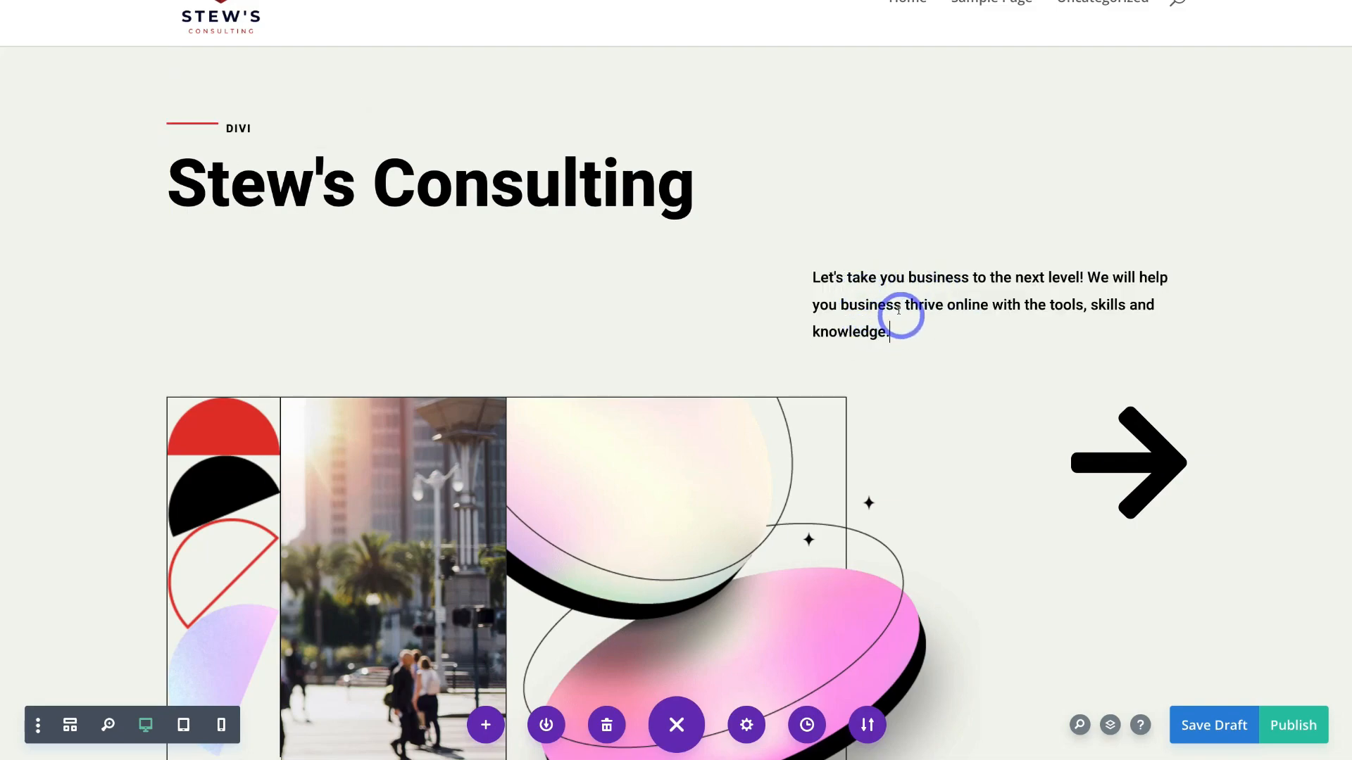
- Inspect the hero's arrow module and the three-blurb row below it, checking that the middle blurb's body text is editable inline
scroll(899, 314, down, 3)
click(1126, 239)
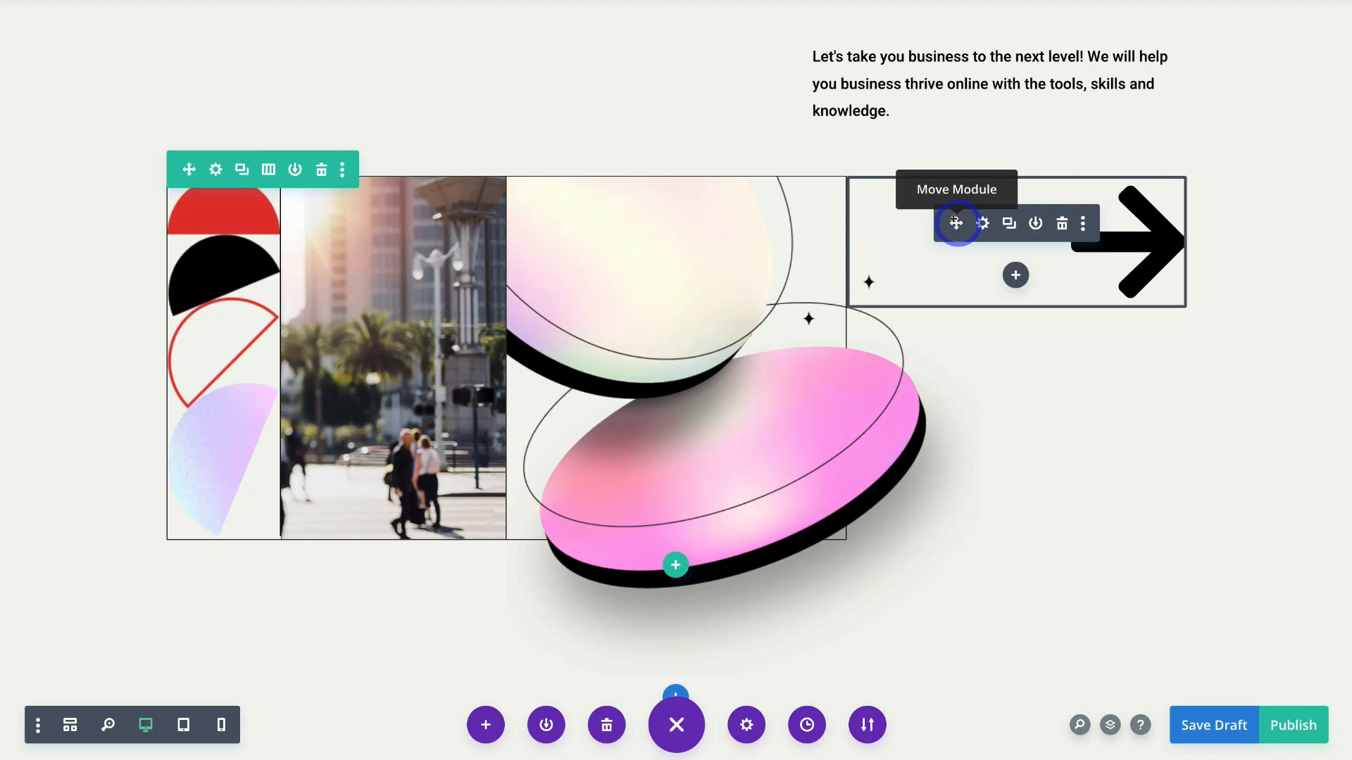
scroll(1128, 179, up, 2)
scroll(1129, 178, down, 10)
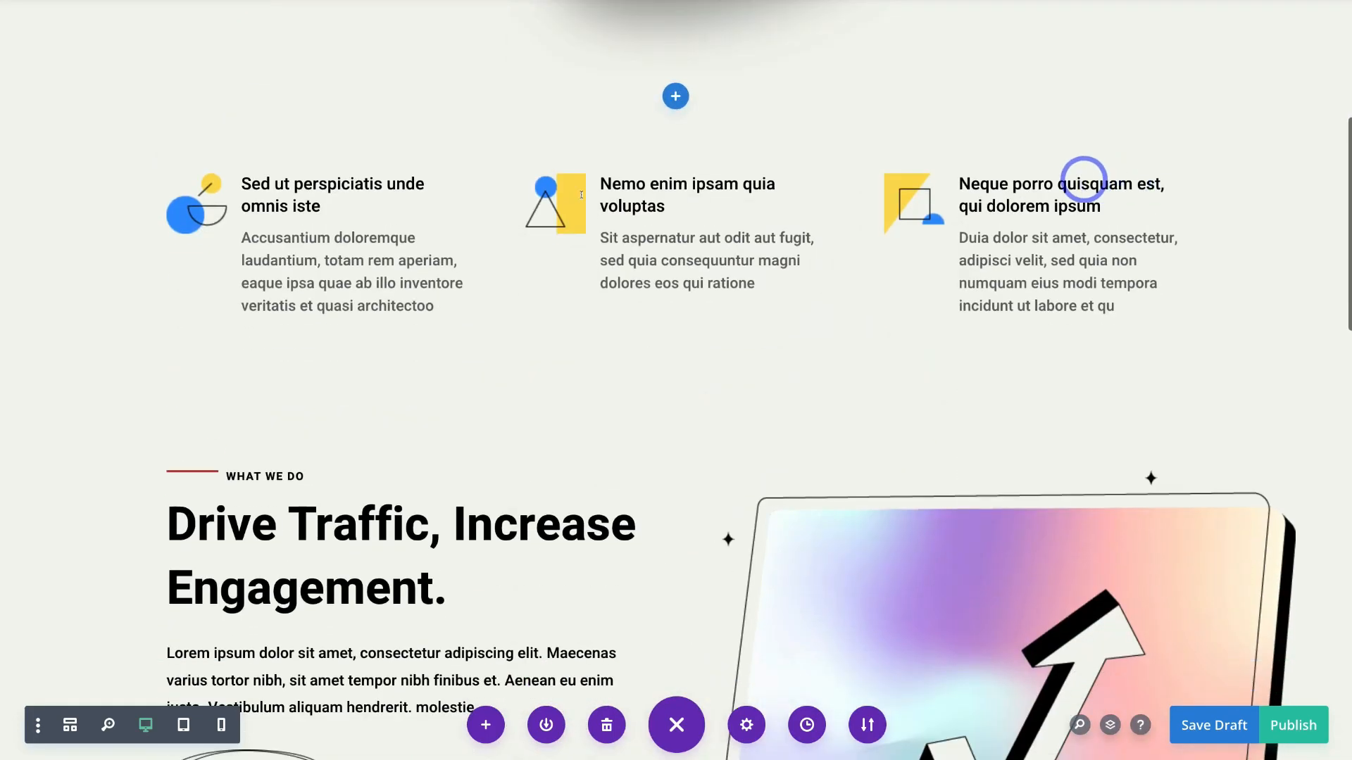
mouse_move(37, 205)
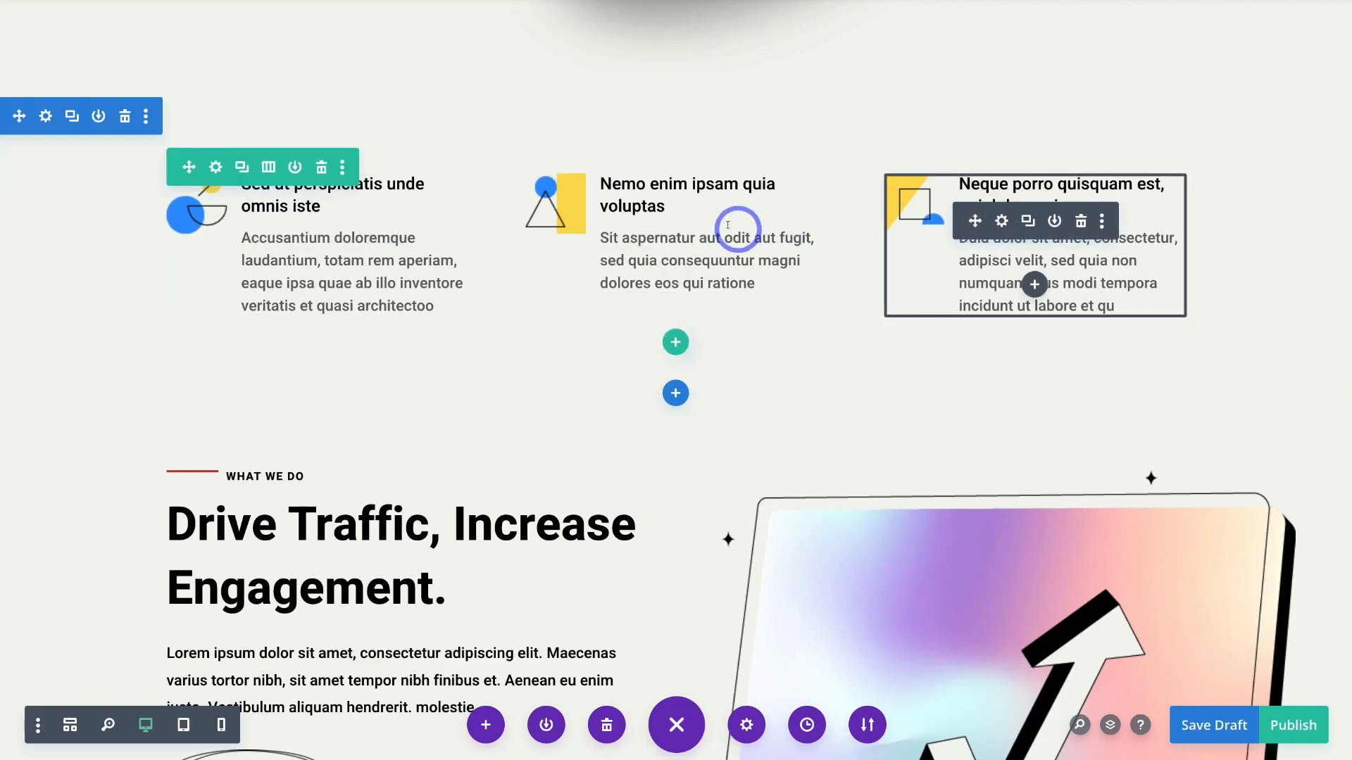
click(623, 255)
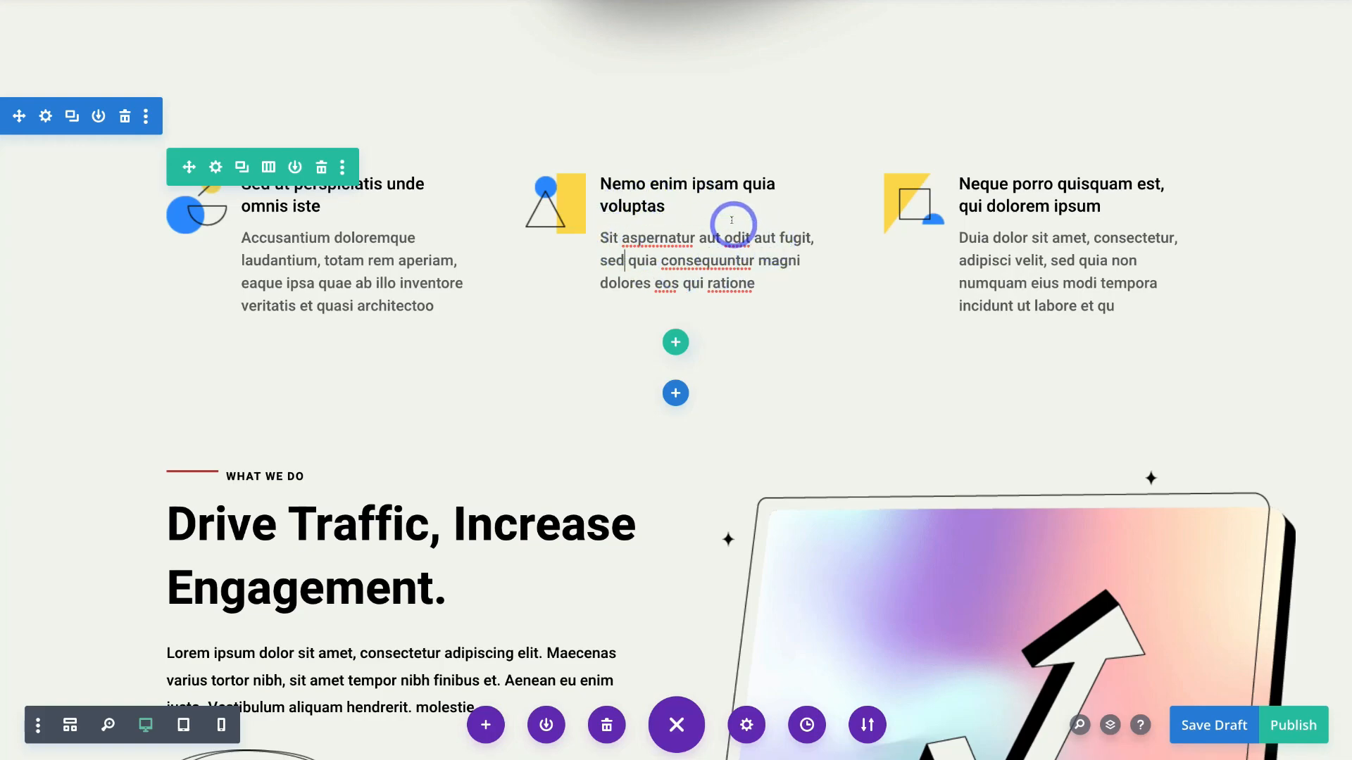
- Select the "Drive Traffic, Increase Engagement." heading inline to view its text formatting options, and leave it unchanged
scroll(731, 221, down, 4)
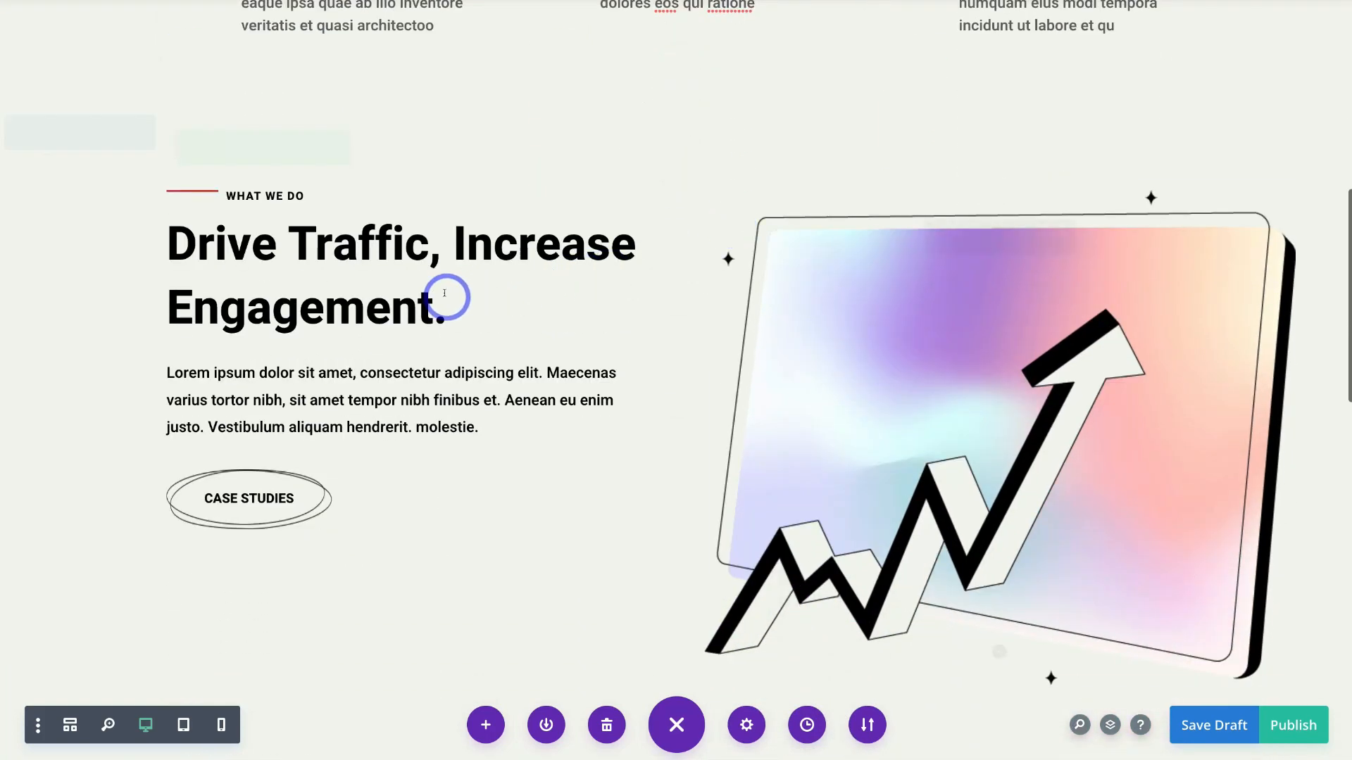
click(444, 293)
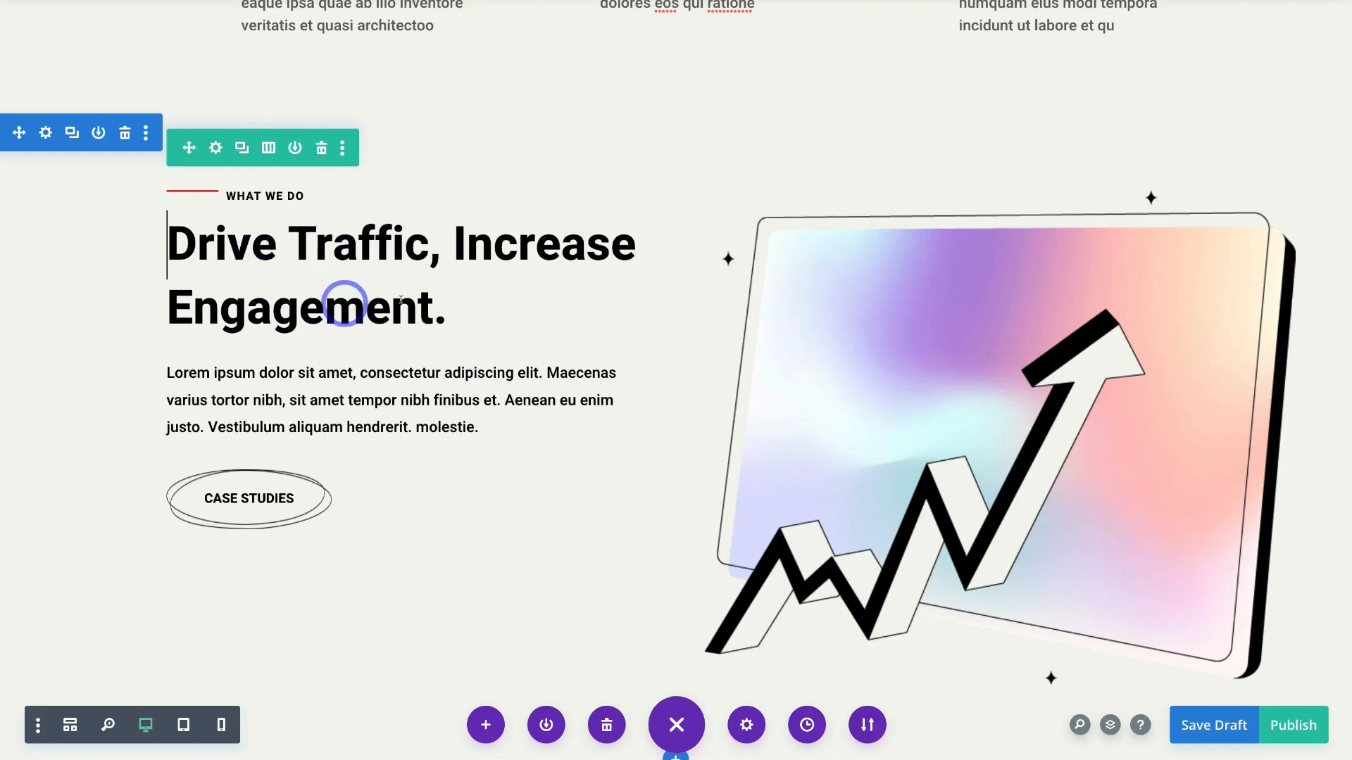
drag(449, 309, 172, 235)
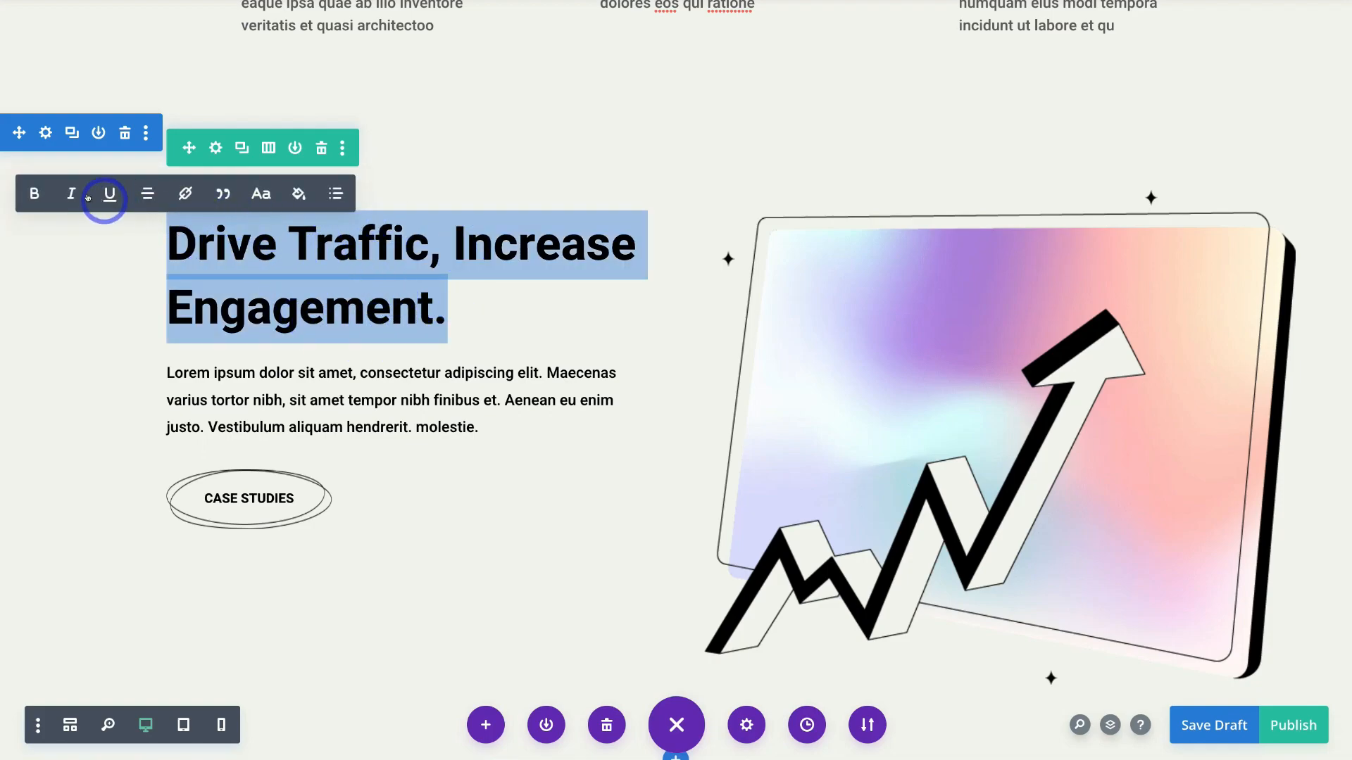
click(543, 292)
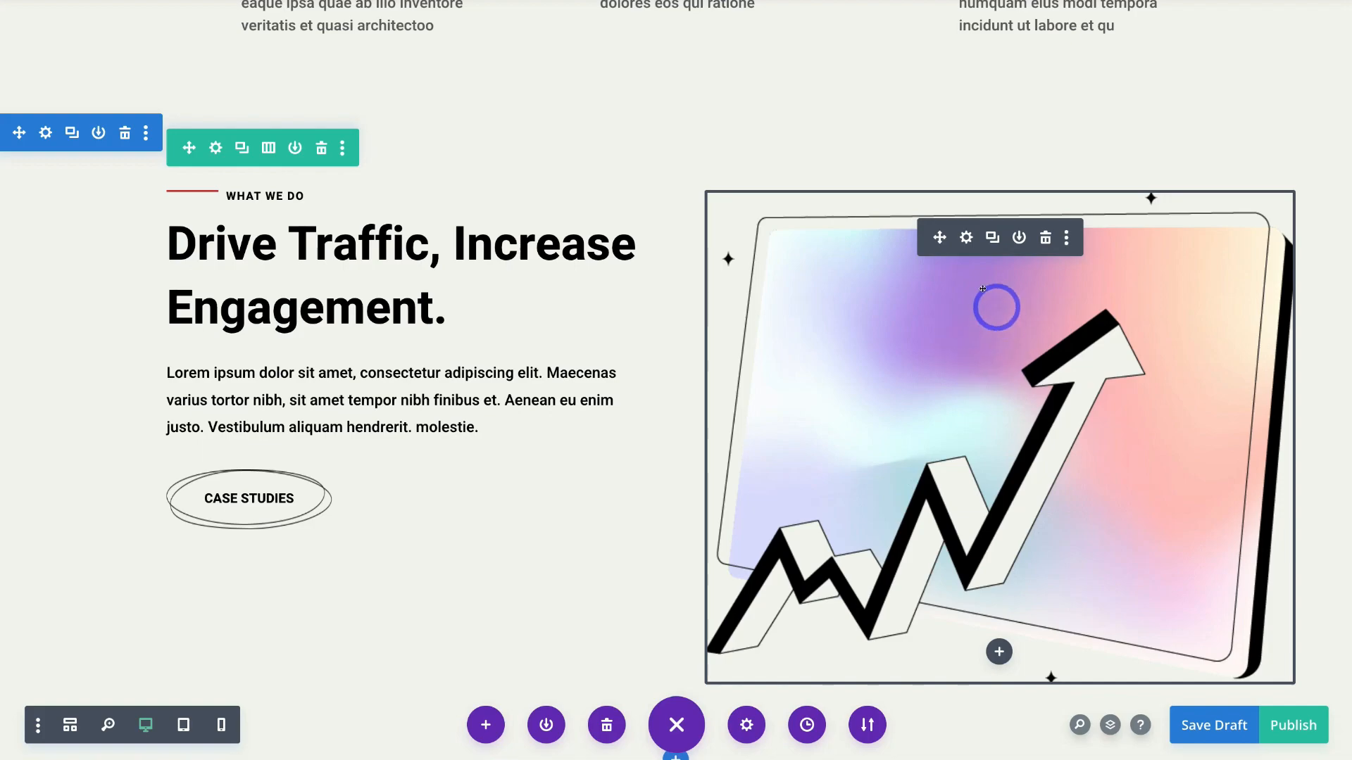
- Check the media library and file upload options for replacing the What We Do section's chart image, and close its settings keeping the image
click(963, 237)
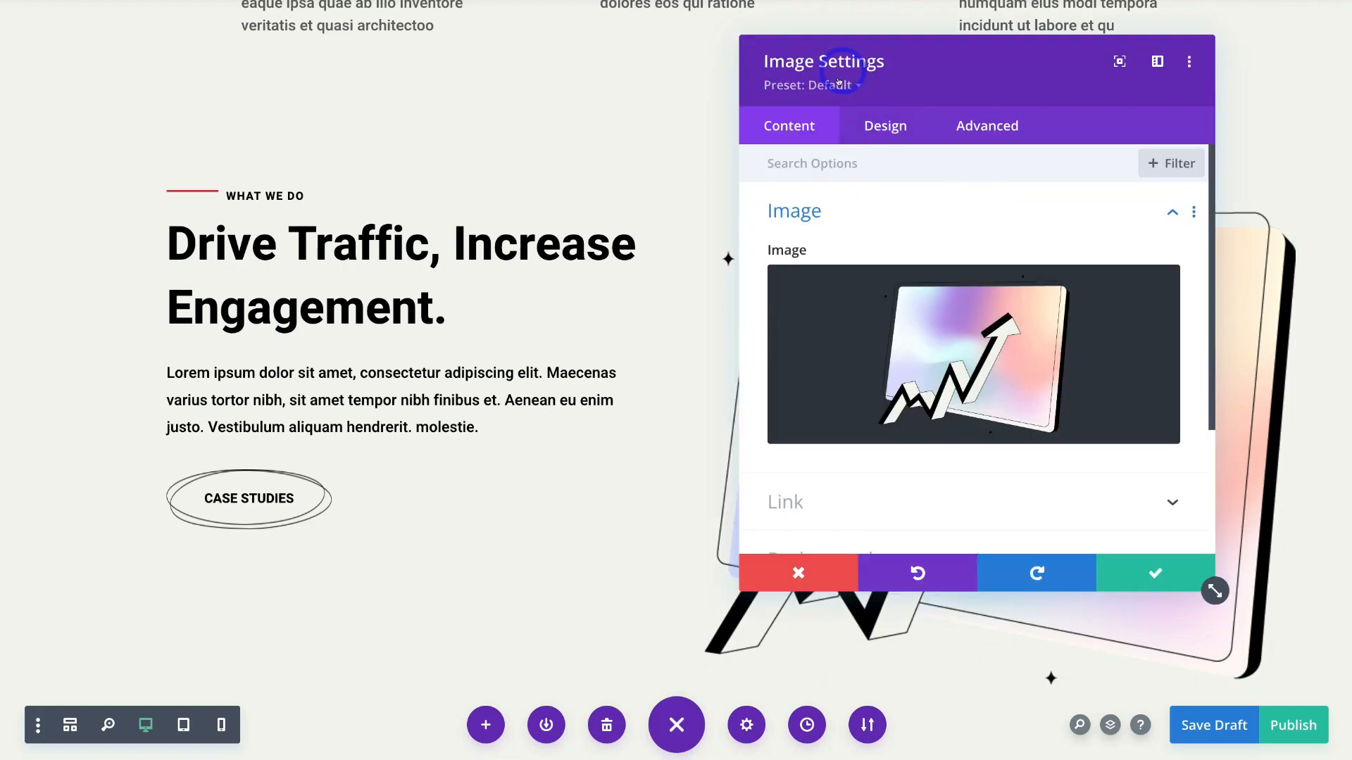
mouse_move(942, 370)
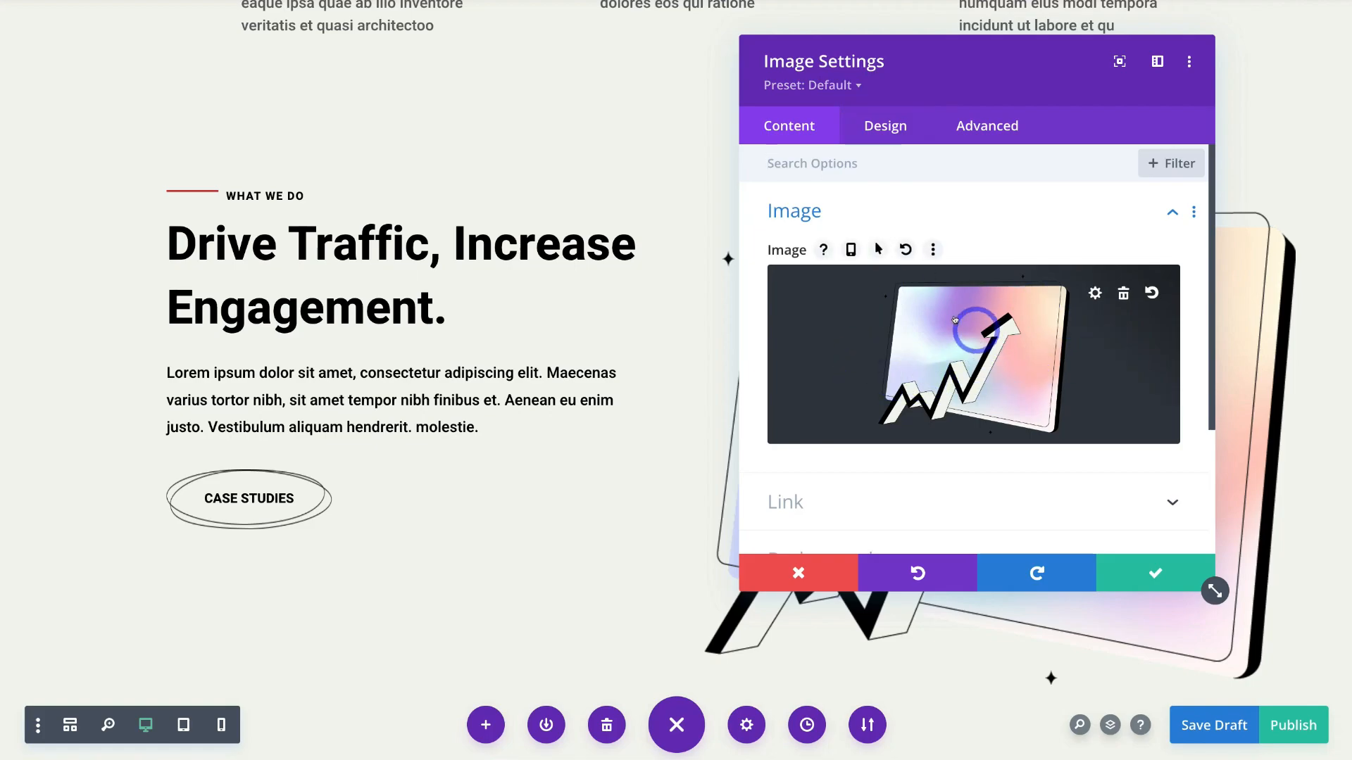
click(1093, 292)
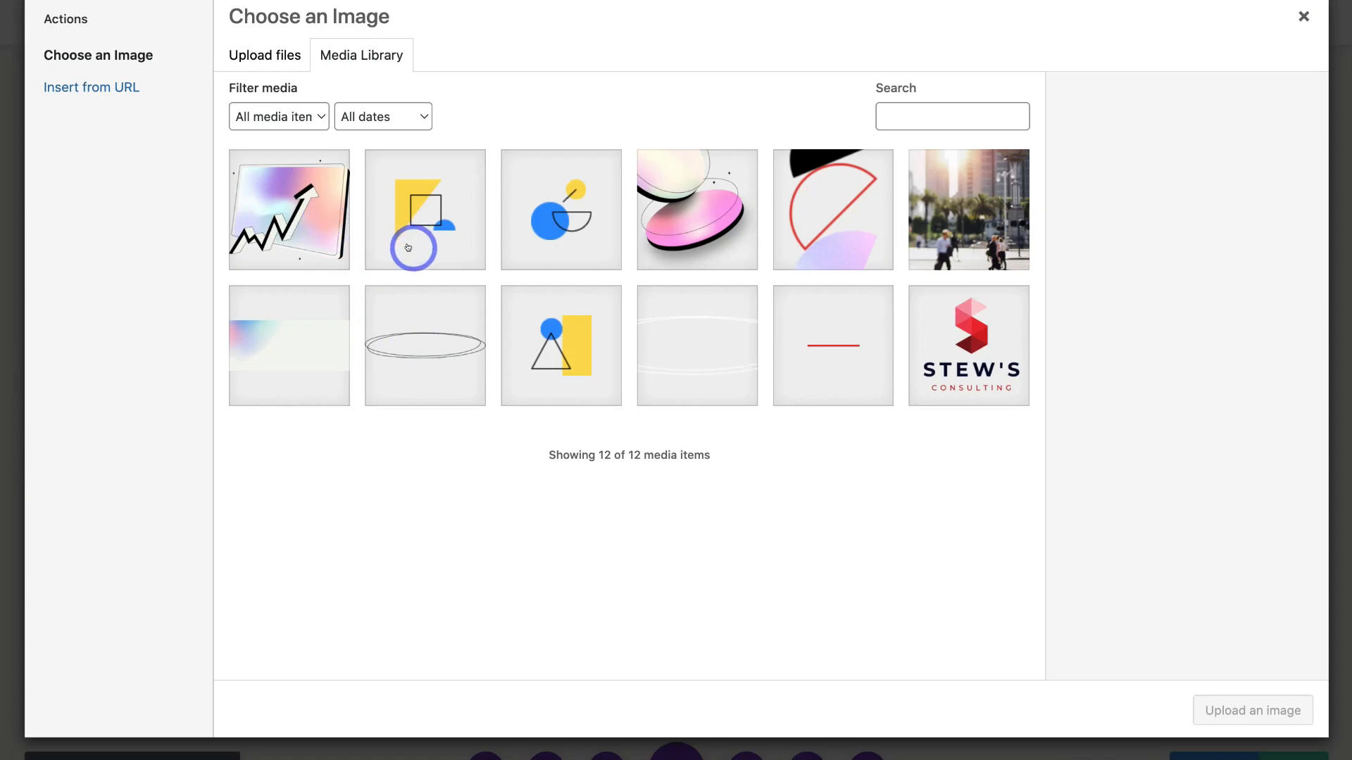
click(264, 60)
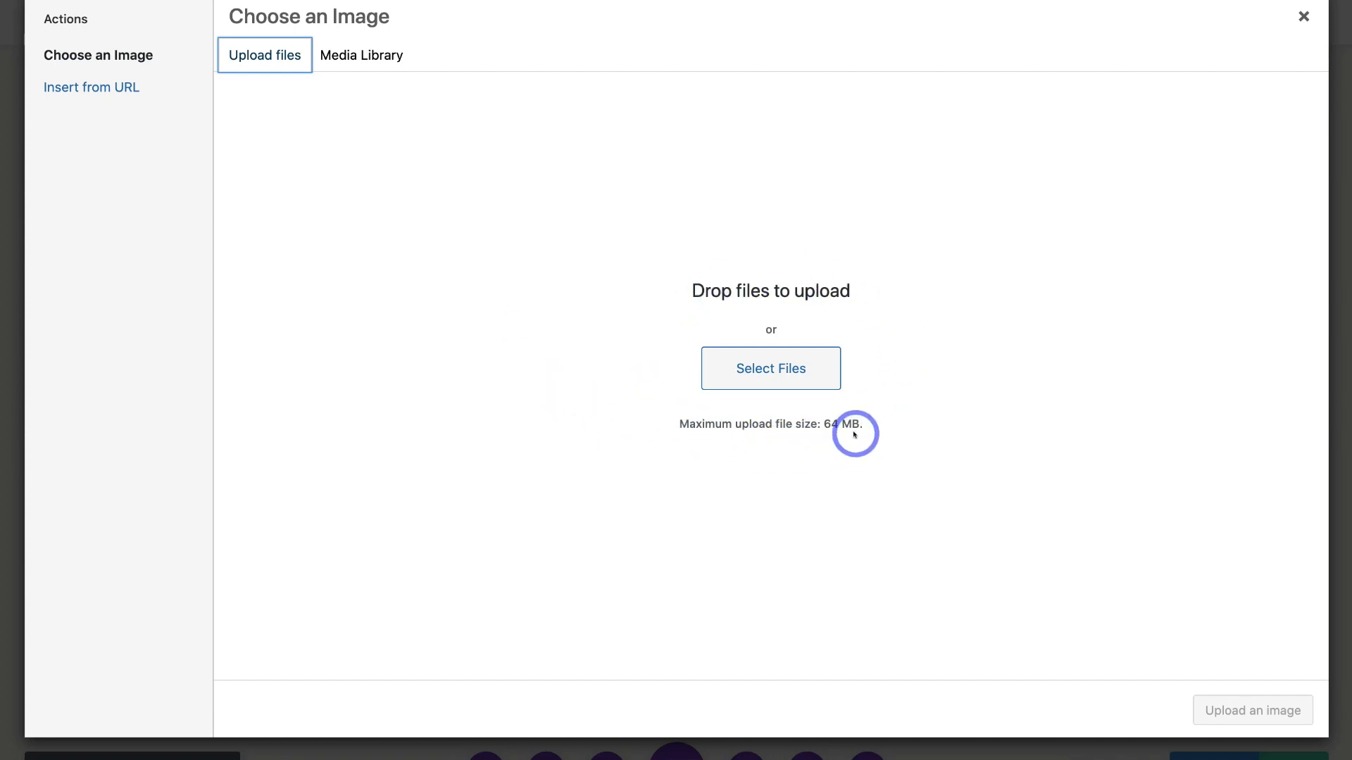
click(1303, 16)
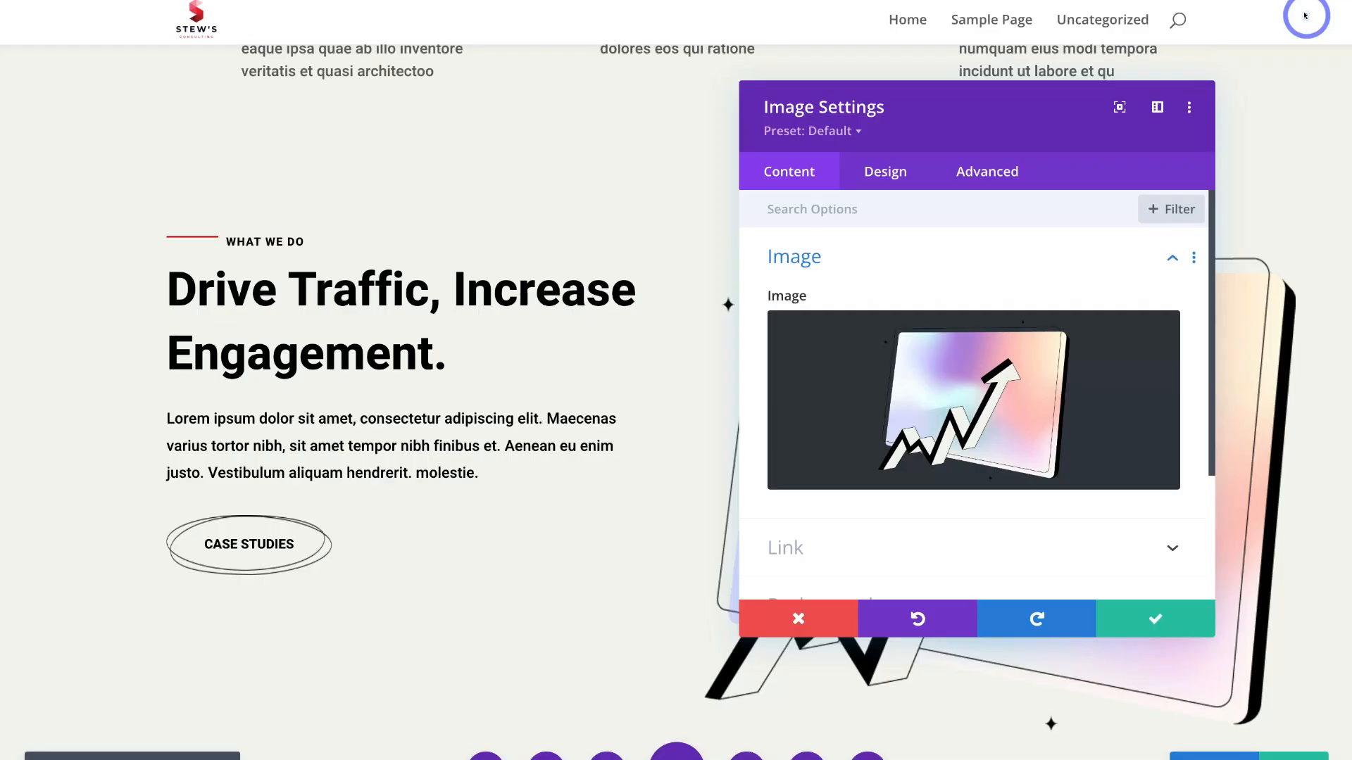
click(1141, 571)
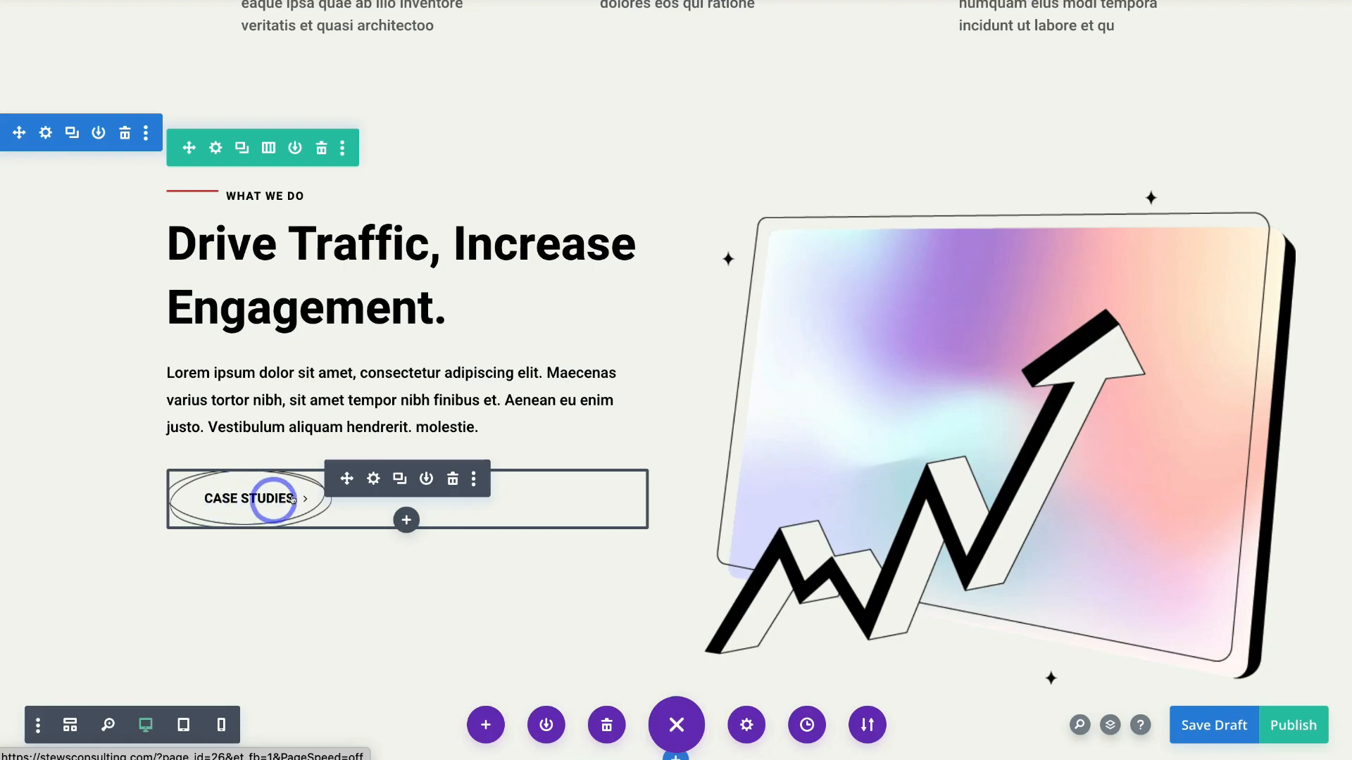
- Check the Case Studies button's link options, change its text to "RECENT PROJECTS", and save the button settings
click(373, 478)
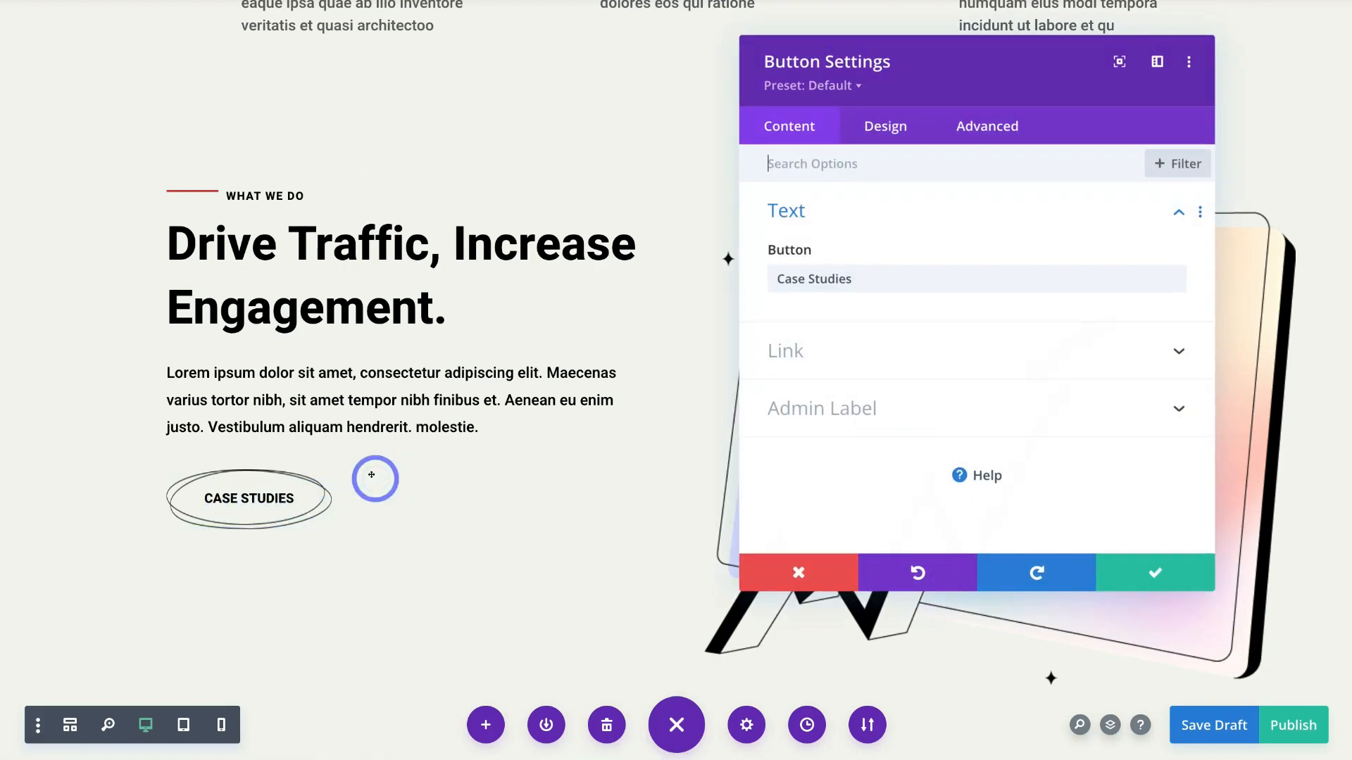
click(786, 349)
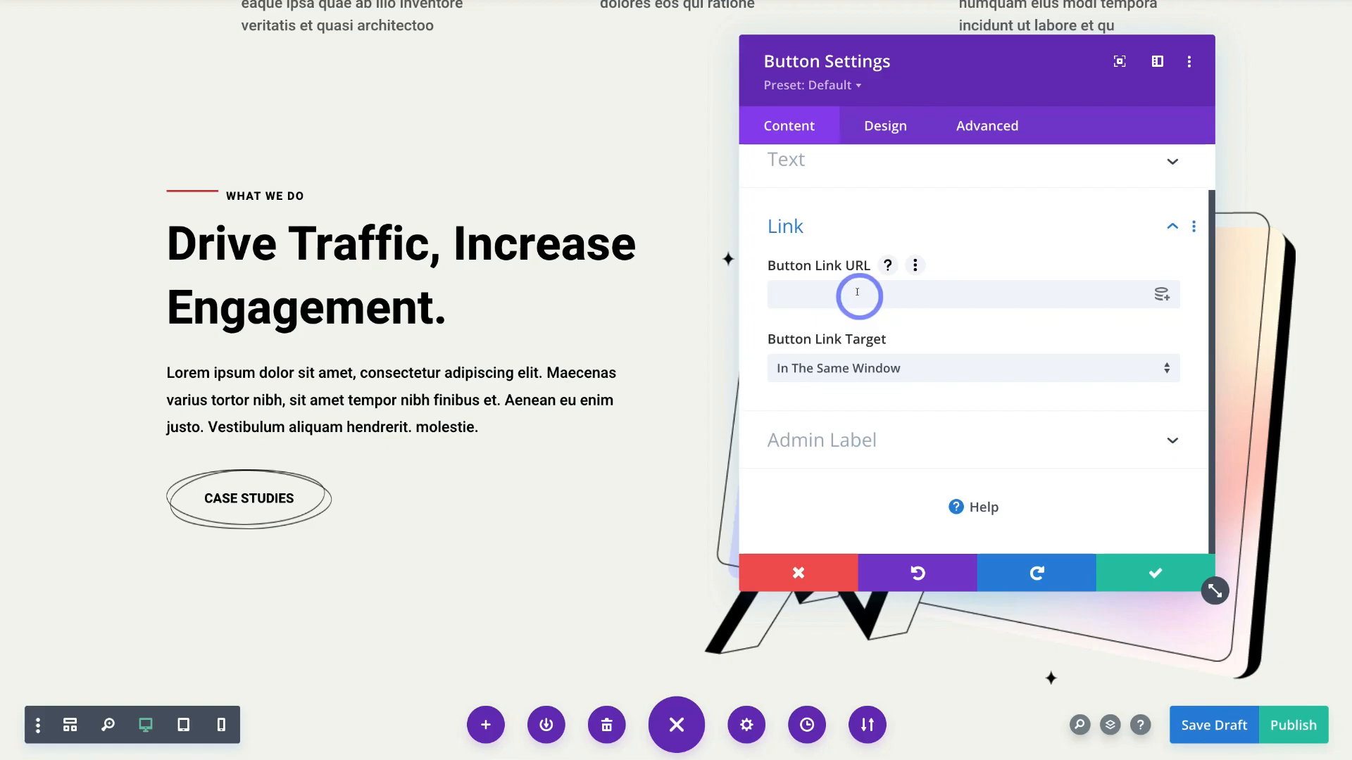
scroll(856, 292, up, 1)
click(829, 215)
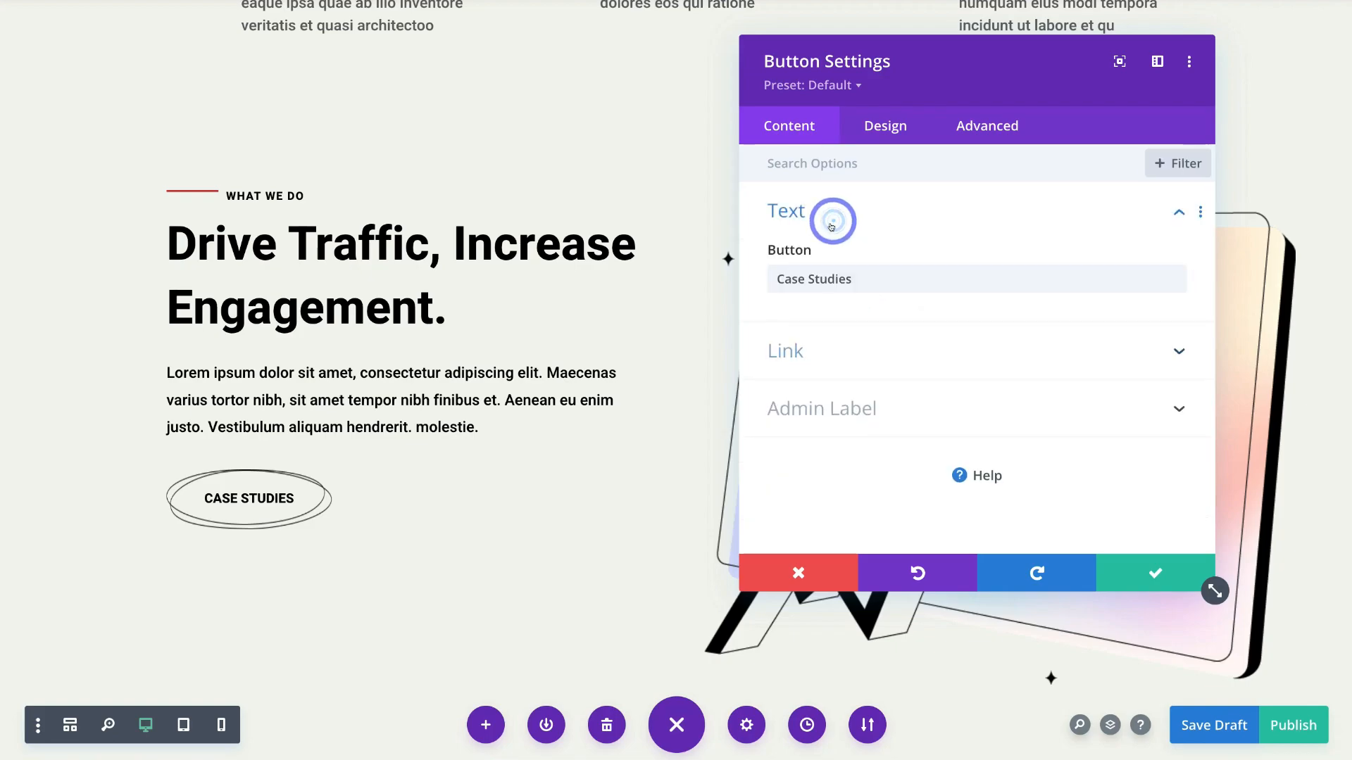
click(870, 280)
drag(870, 280, 757, 281)
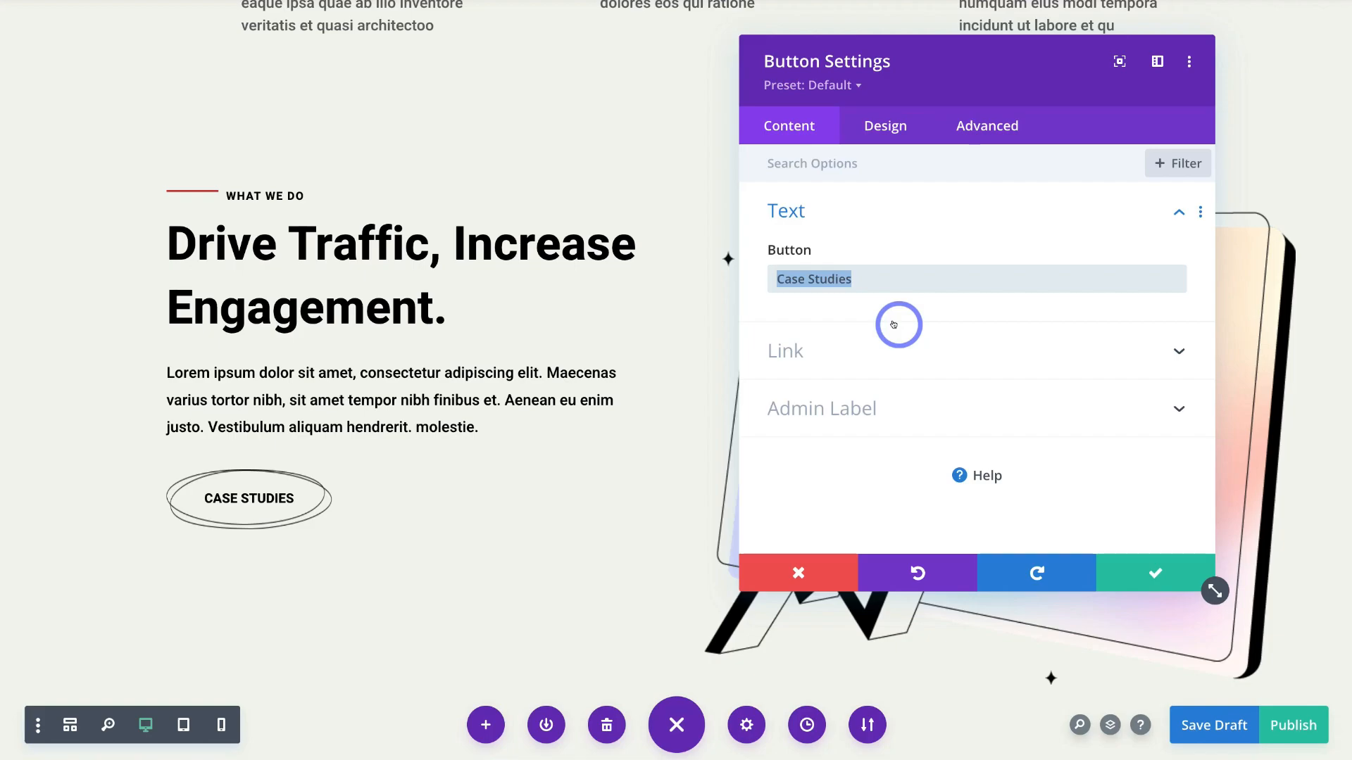
text(RECENT PROJECTS)
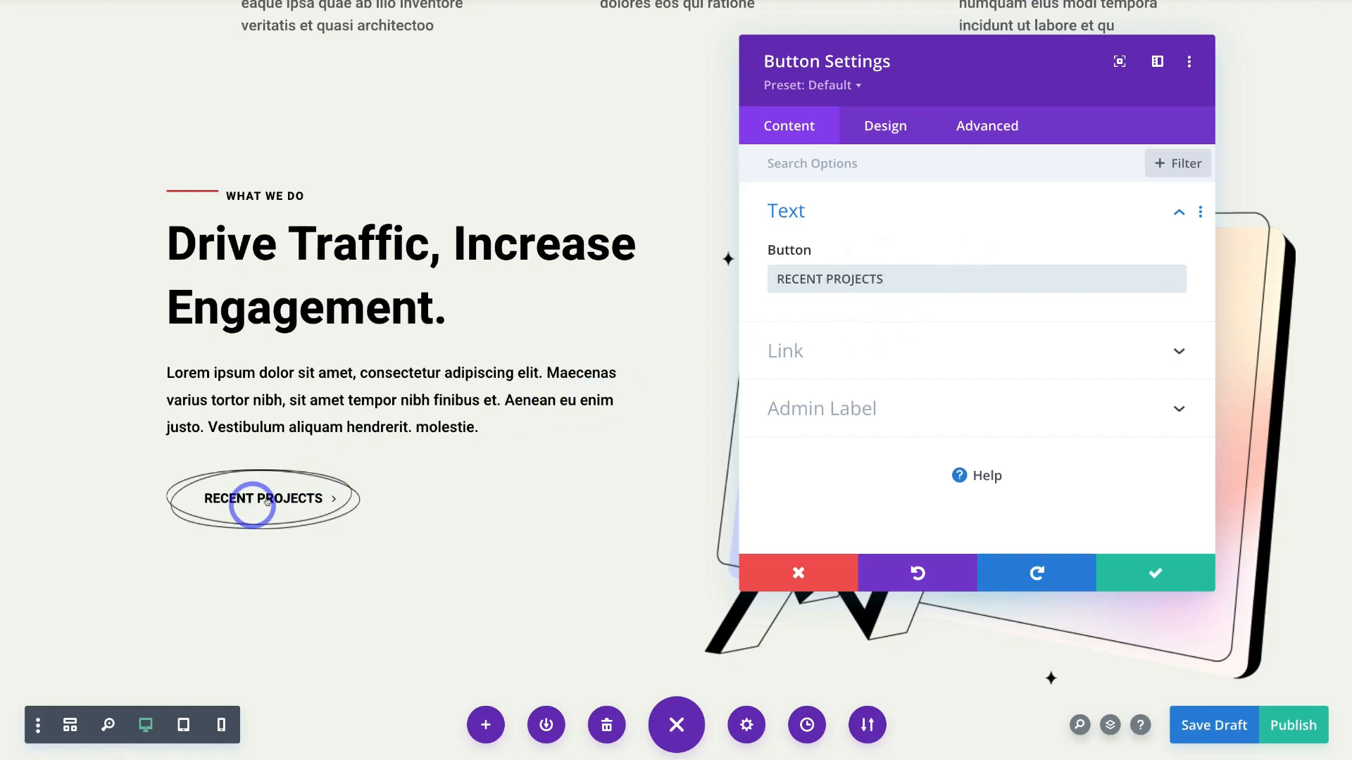
click(1155, 572)
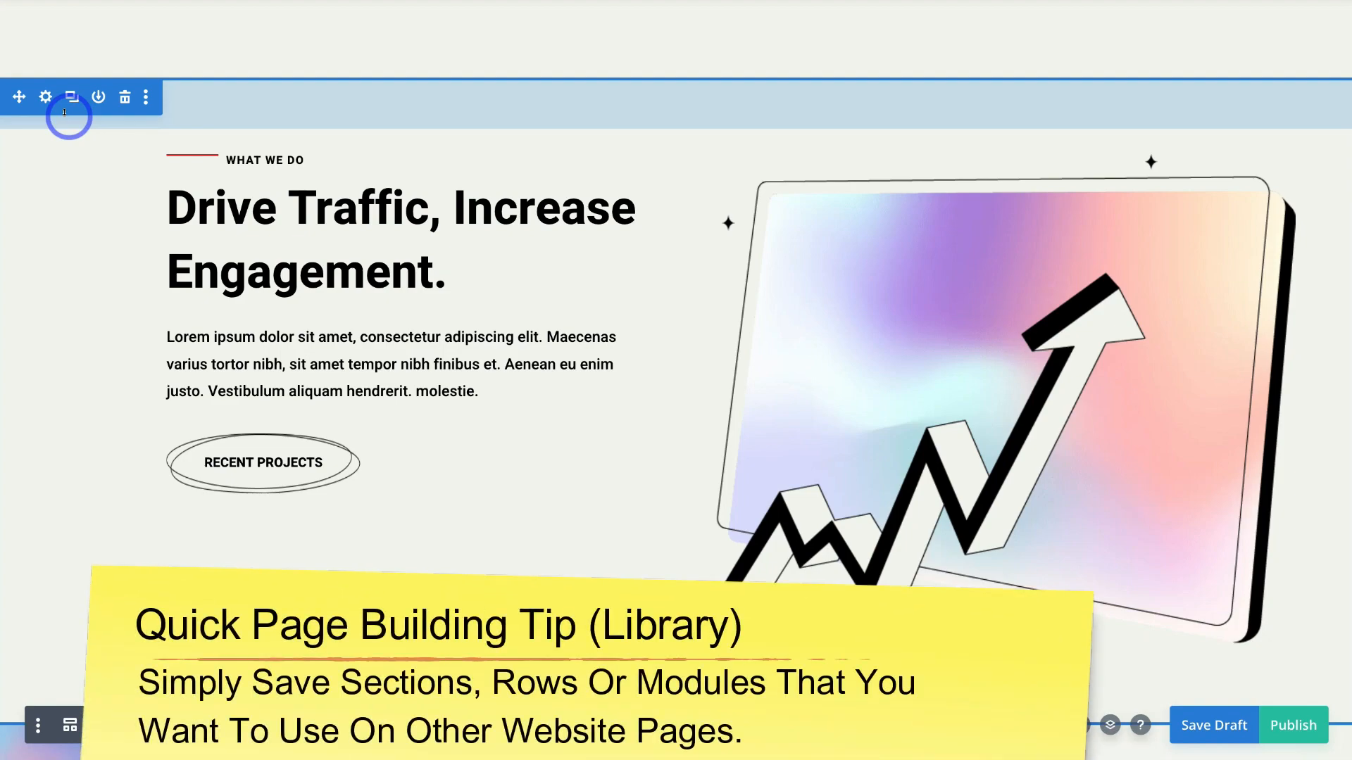
- Save the What We Do section to the Divi Library under the name "Section Template 1"
click(98, 96)
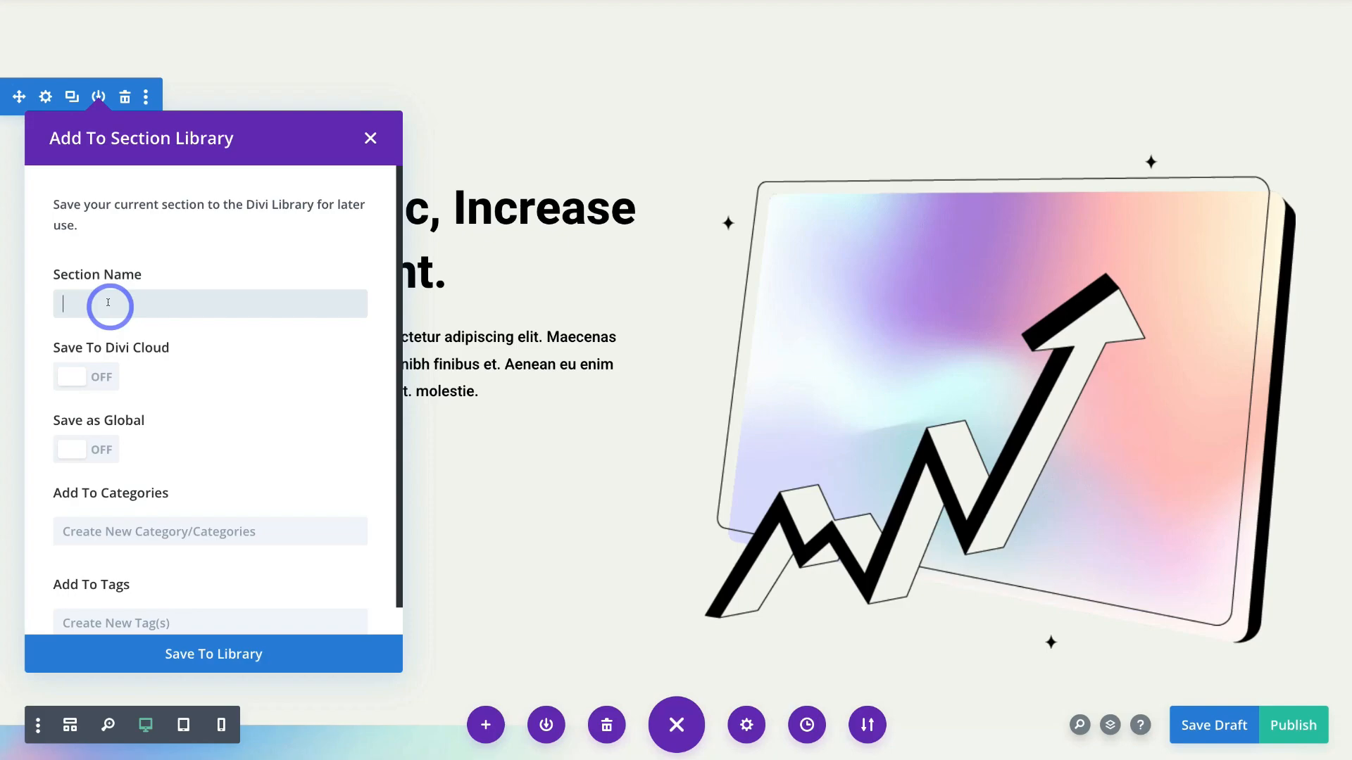
text(Section Template 1)
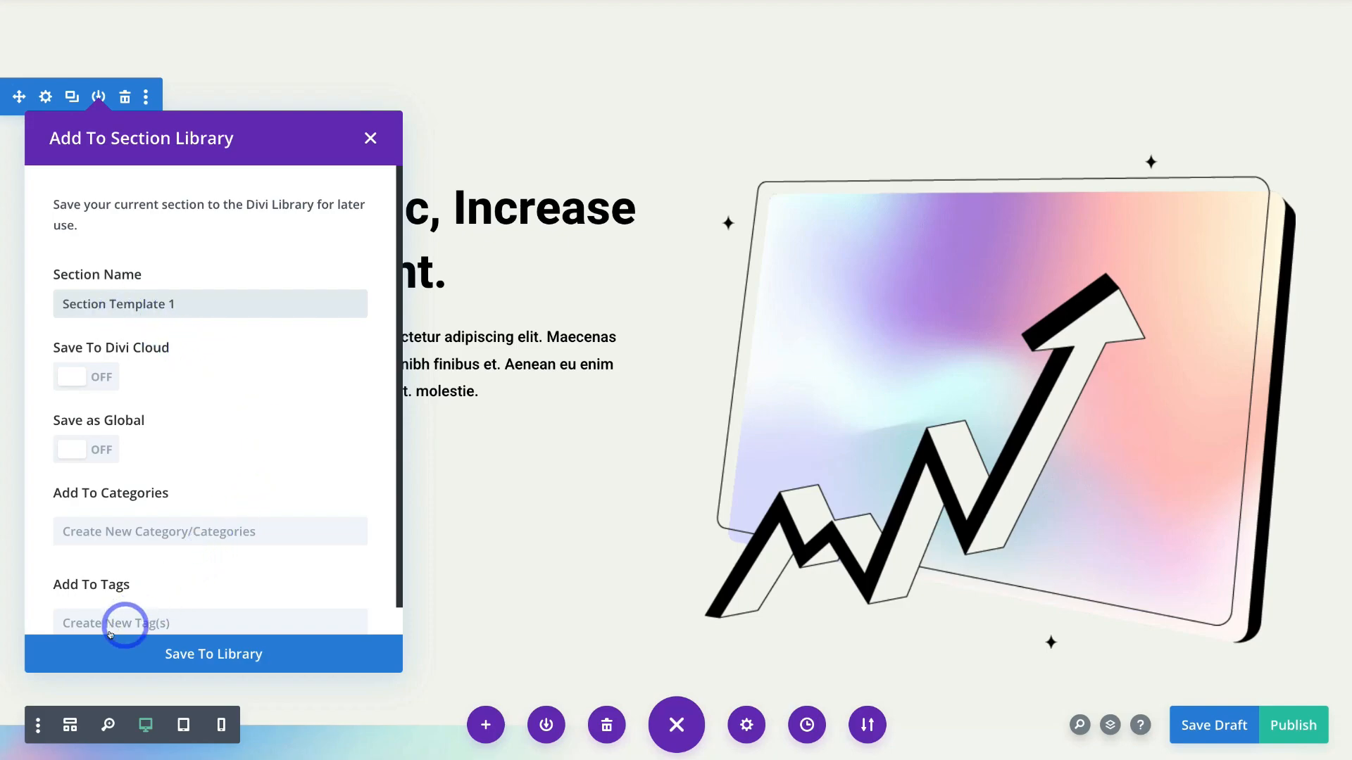
click(239, 654)
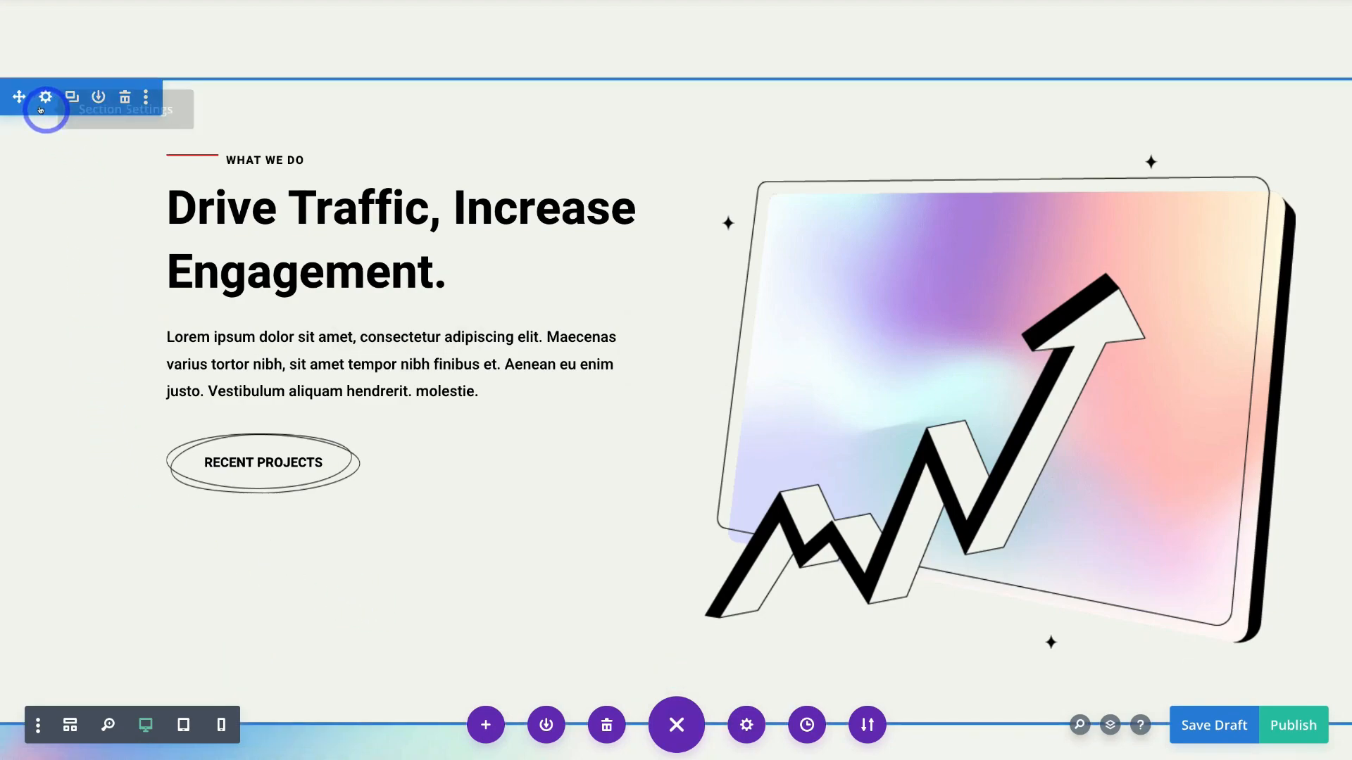
mouse_move(253, 171)
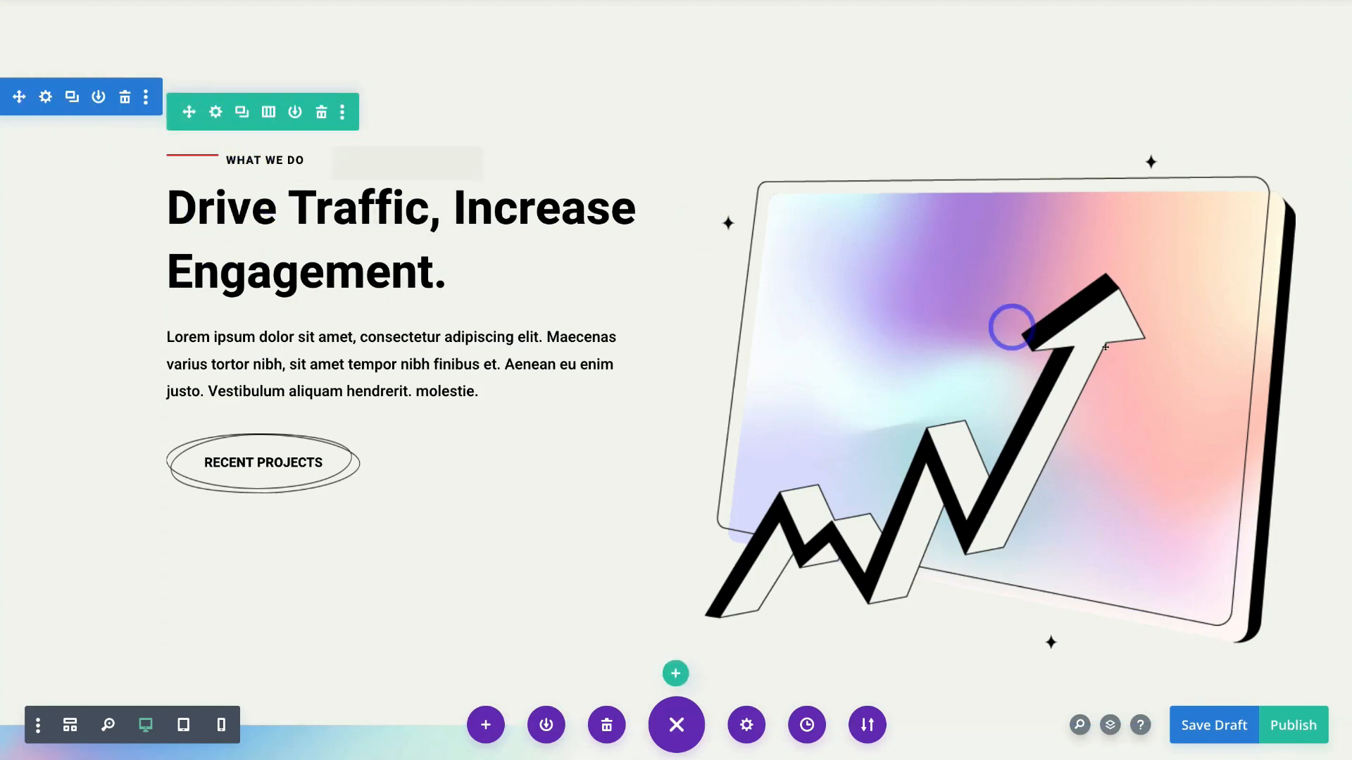
- Insert a regular section with a four-column row between the What We Do section and the Start a Project section
mouse_move(1112, 351)
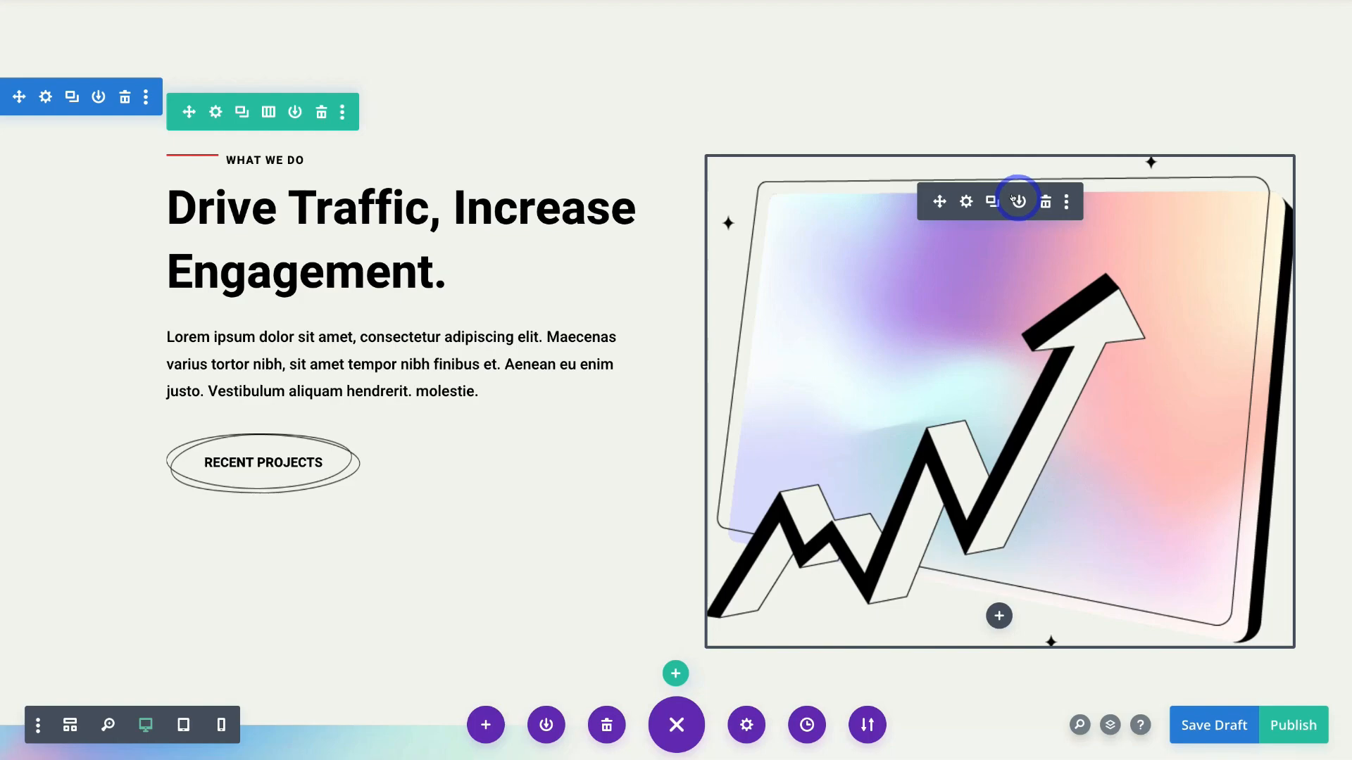
scroll(1016, 198, down, 4)
scroll(678, 345, down, 1)
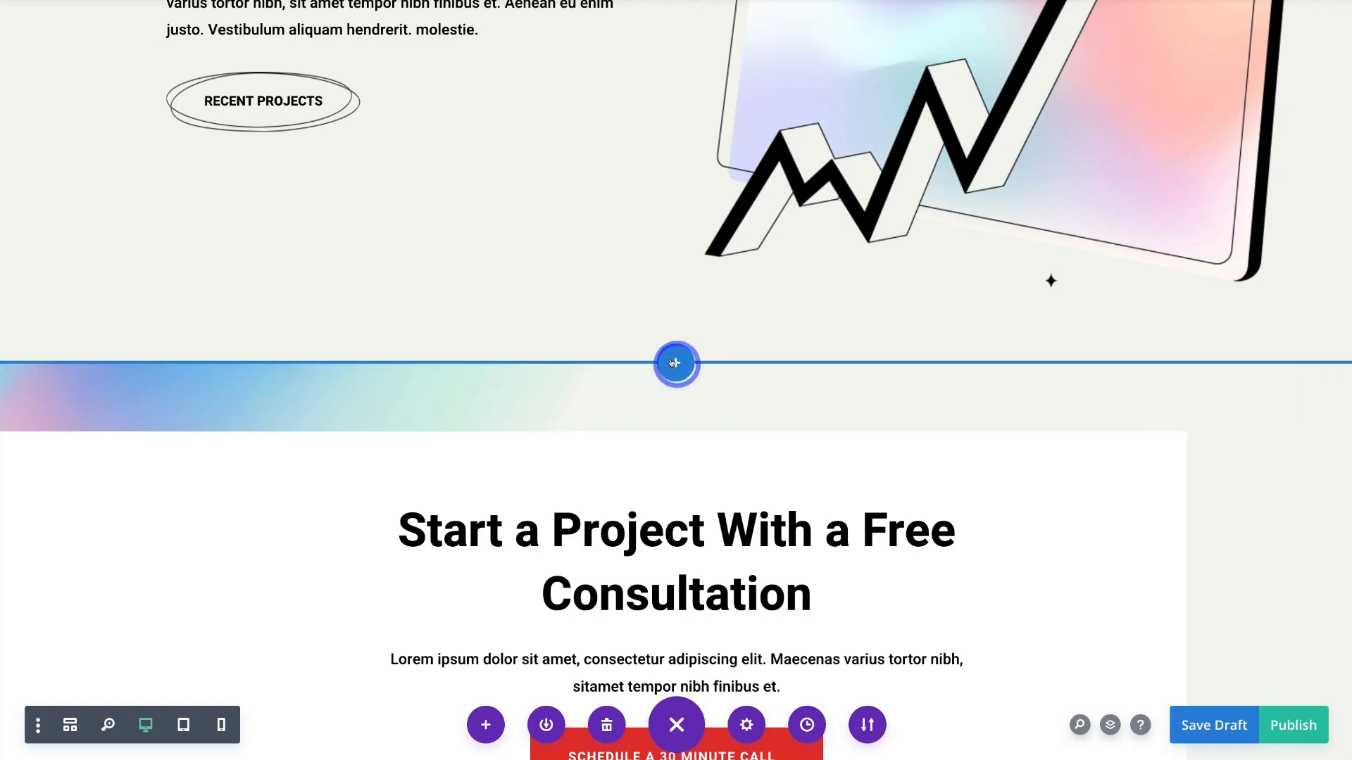
click(674, 363)
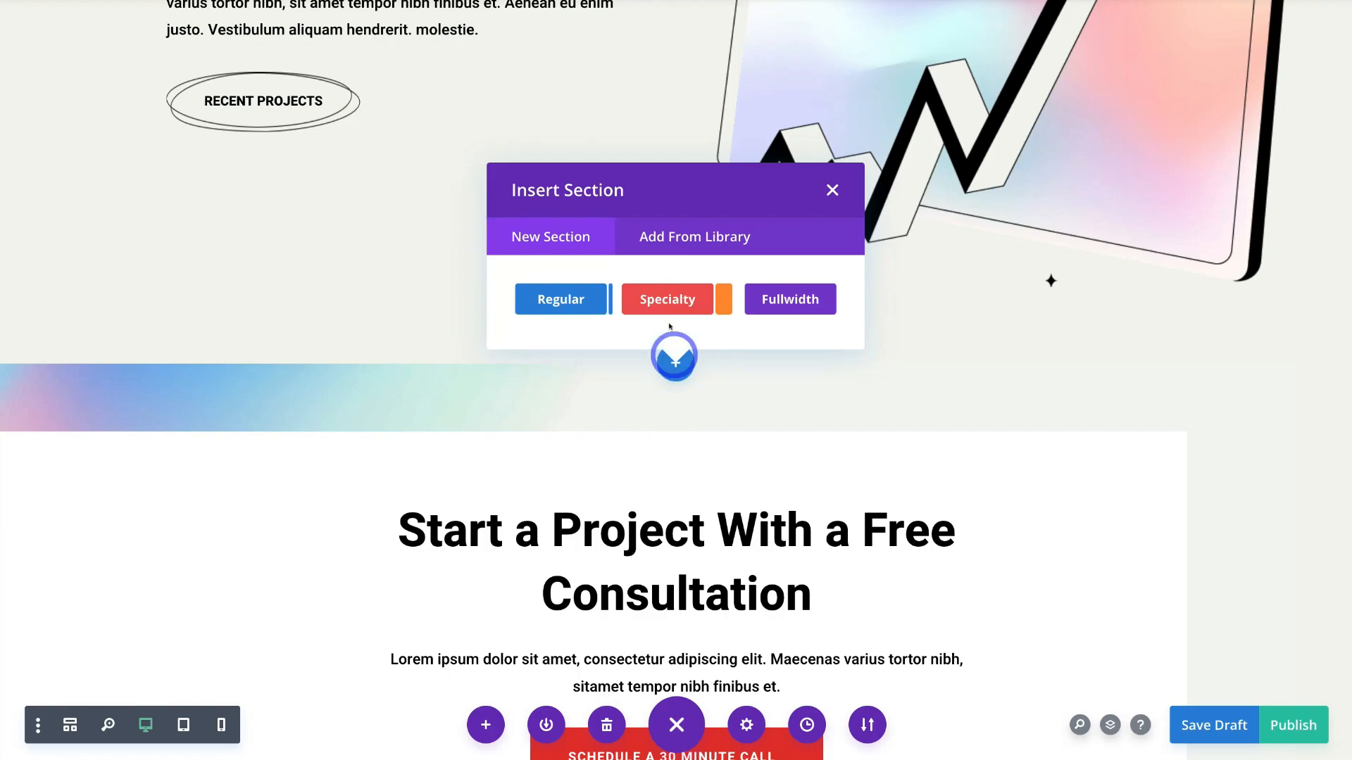
click(553, 299)
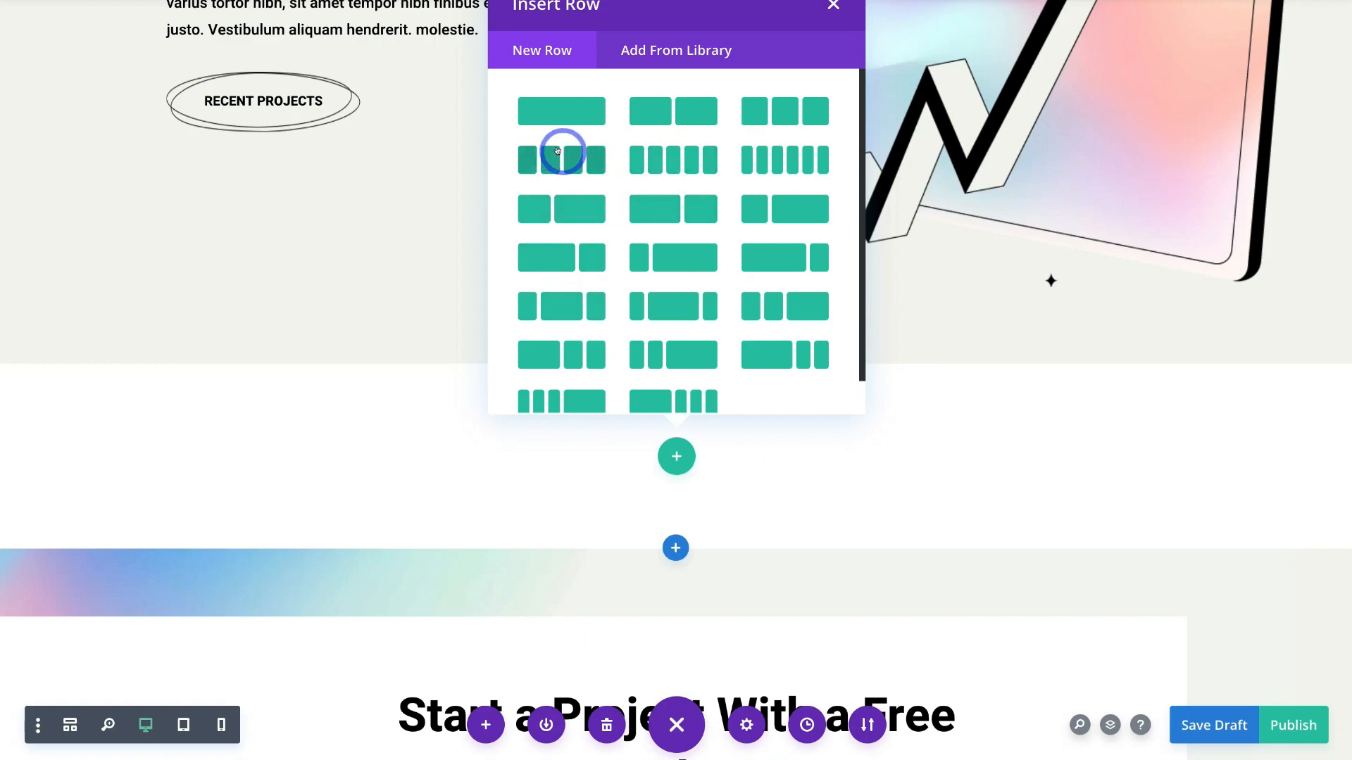
click(555, 151)
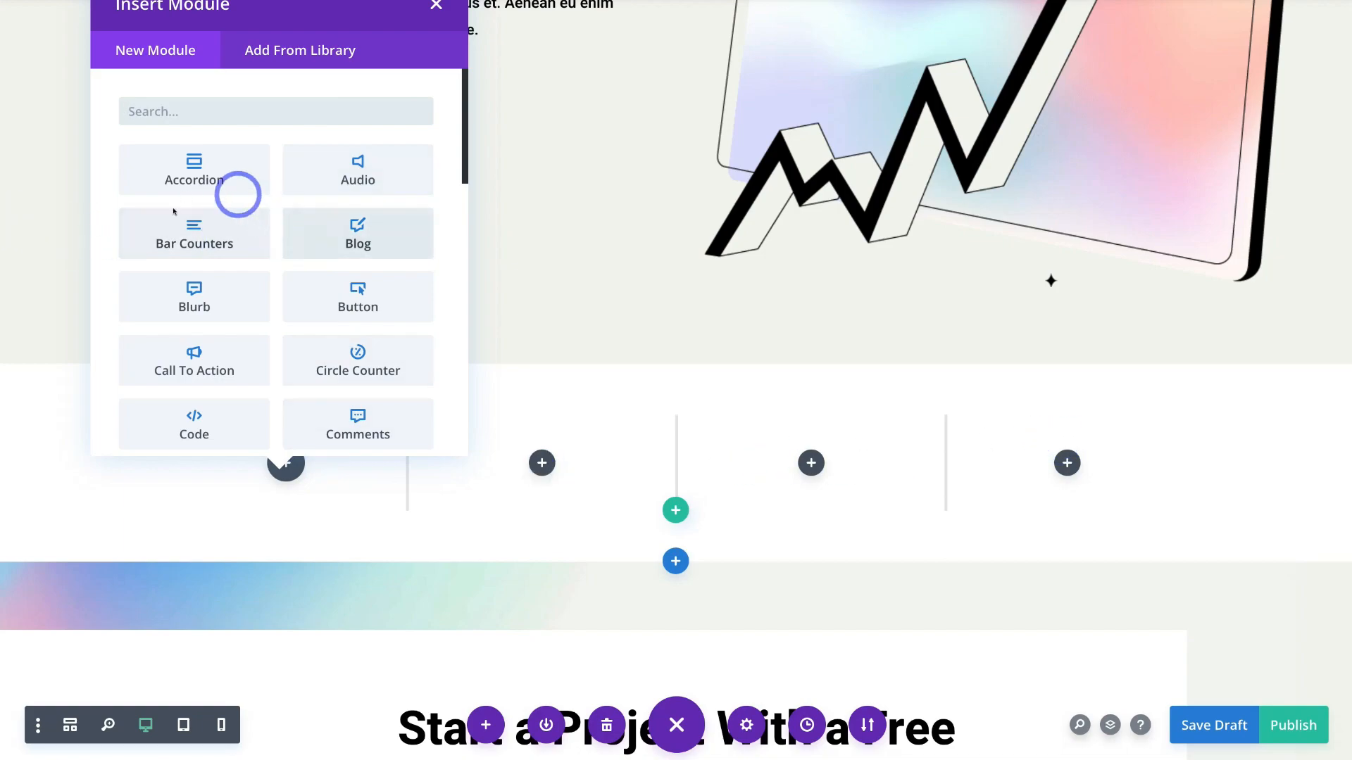
- Browse the full list of modules available for the new row's first column
scroll(256, 223, down, 2)
scroll(254, 224, down, 4)
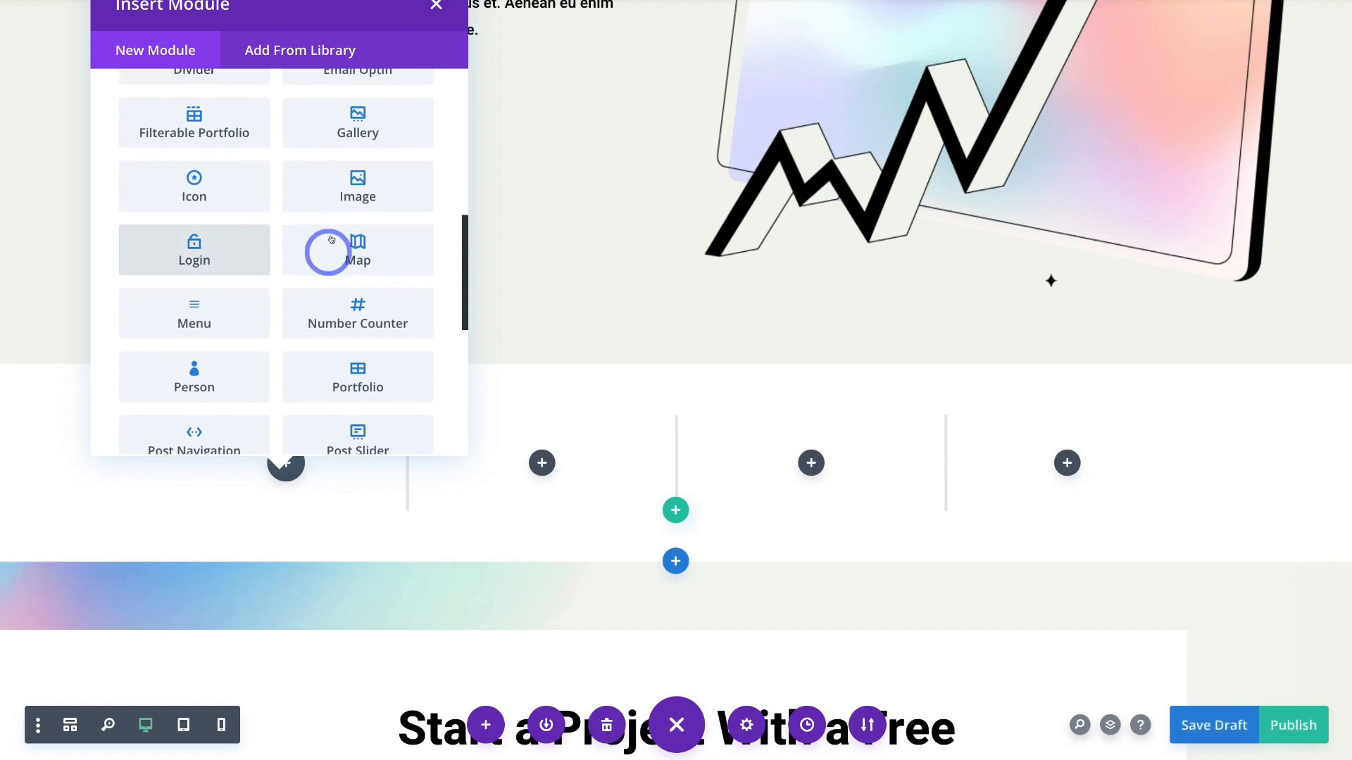
scroll(357, 192, up, 1)
scroll(355, 195, up, 1)
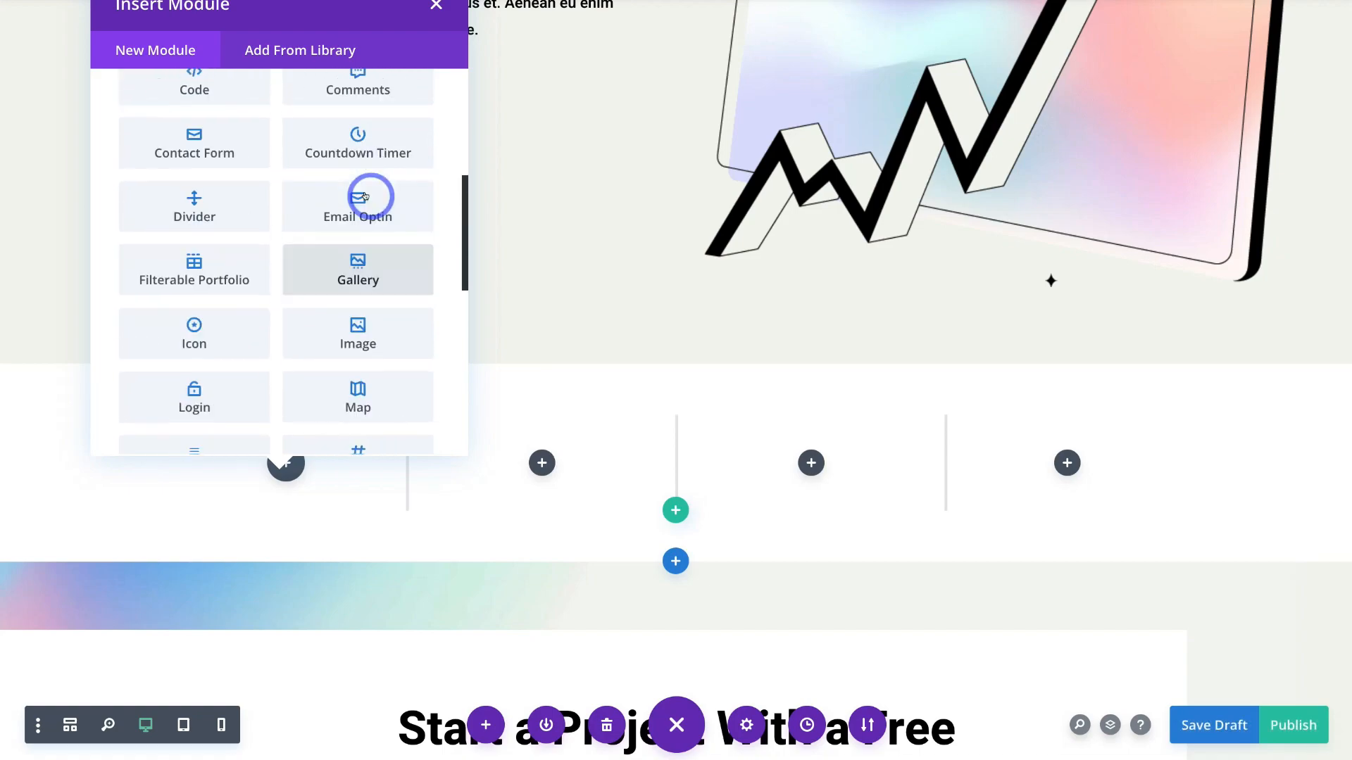
scroll(166, 226, up, 2)
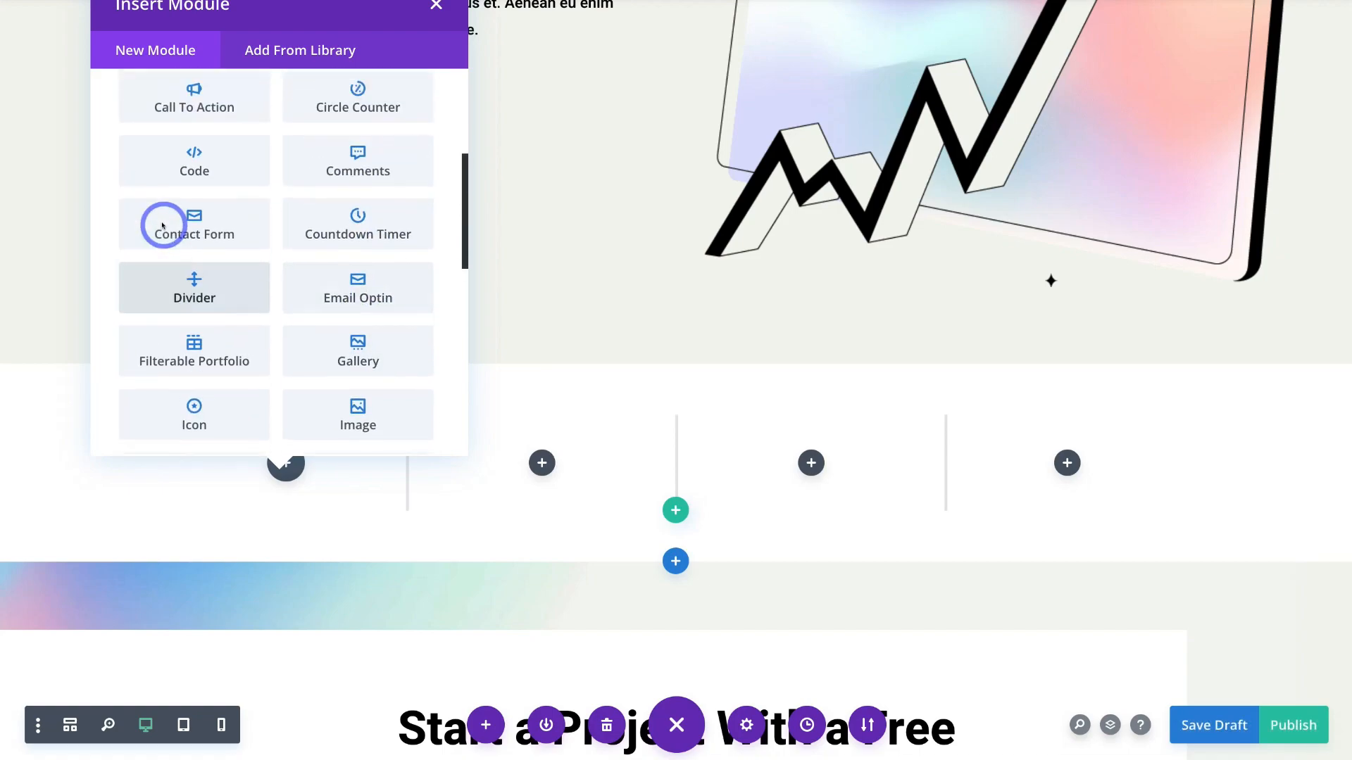
scroll(205, 286, up, 1)
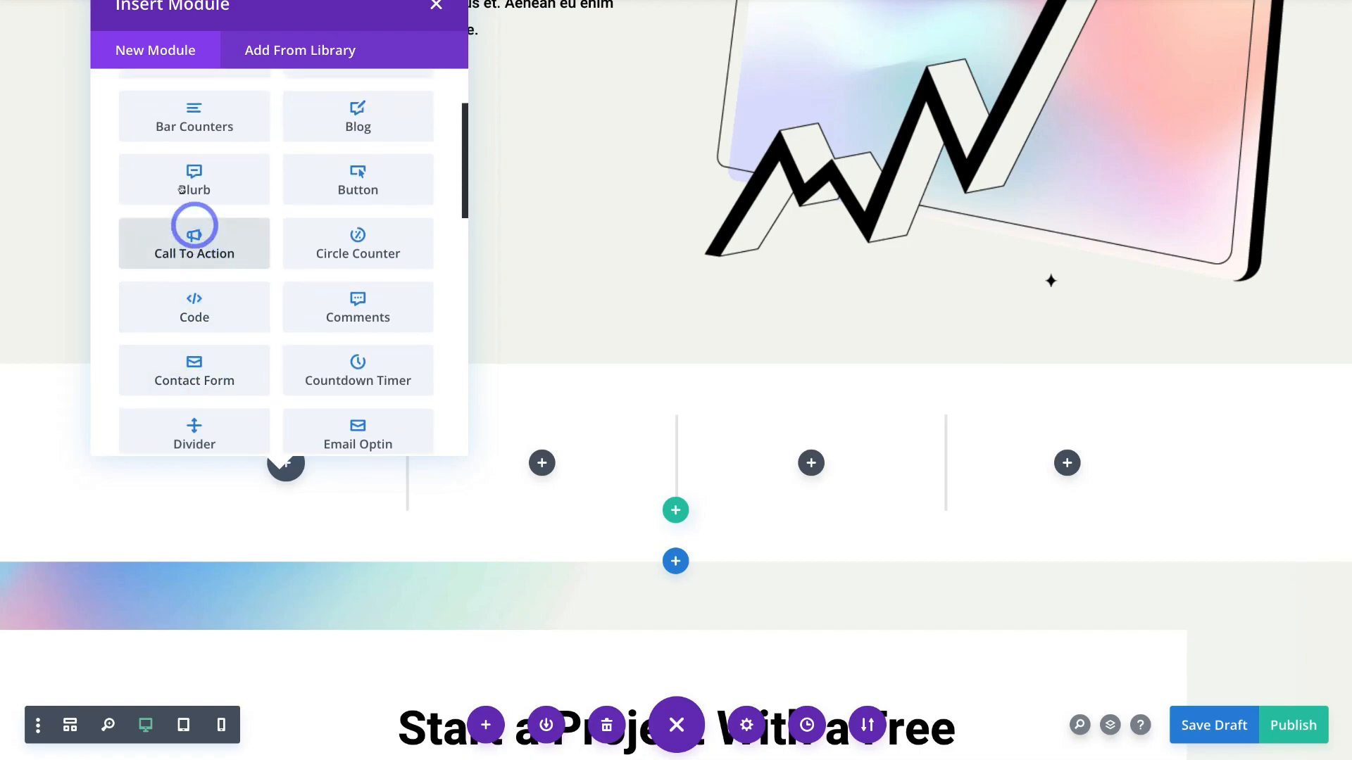
scroll(180, 176, up, 2)
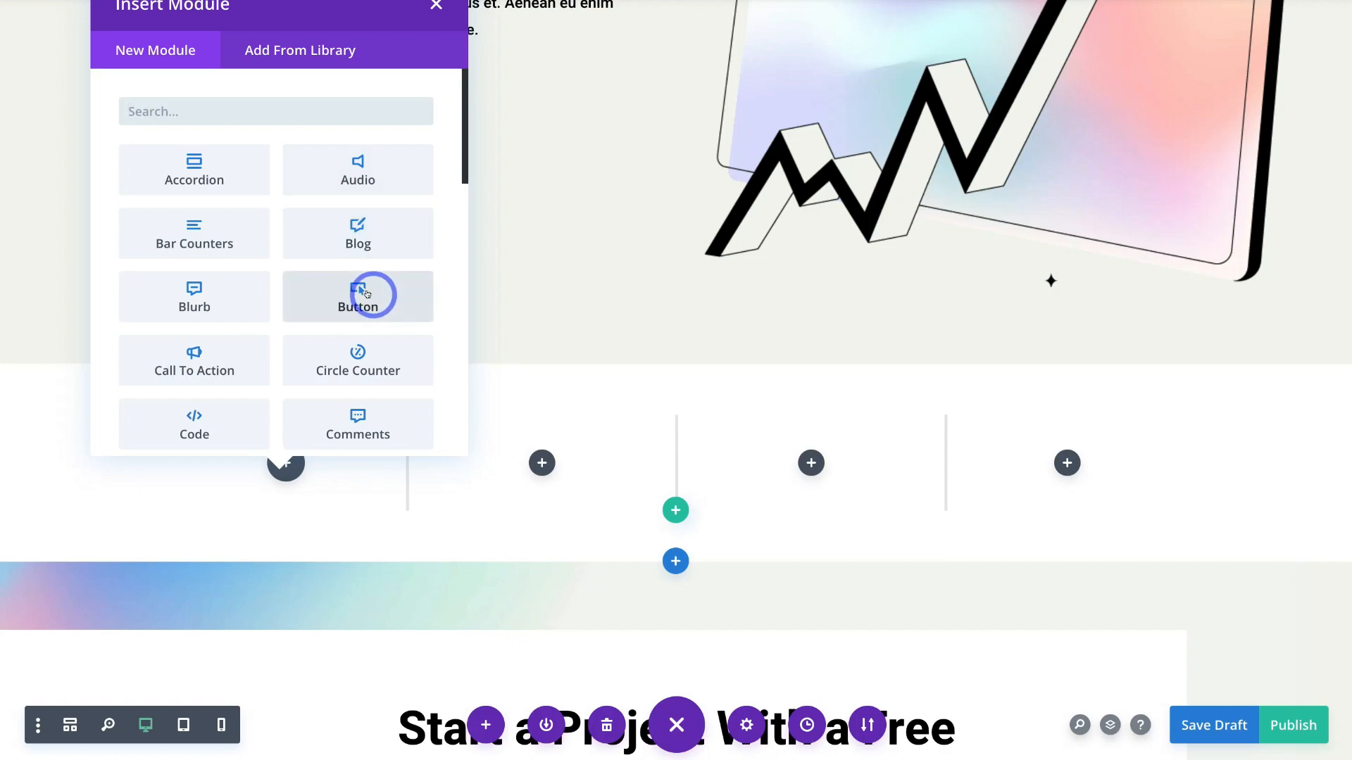
scroll(367, 295, down, 10)
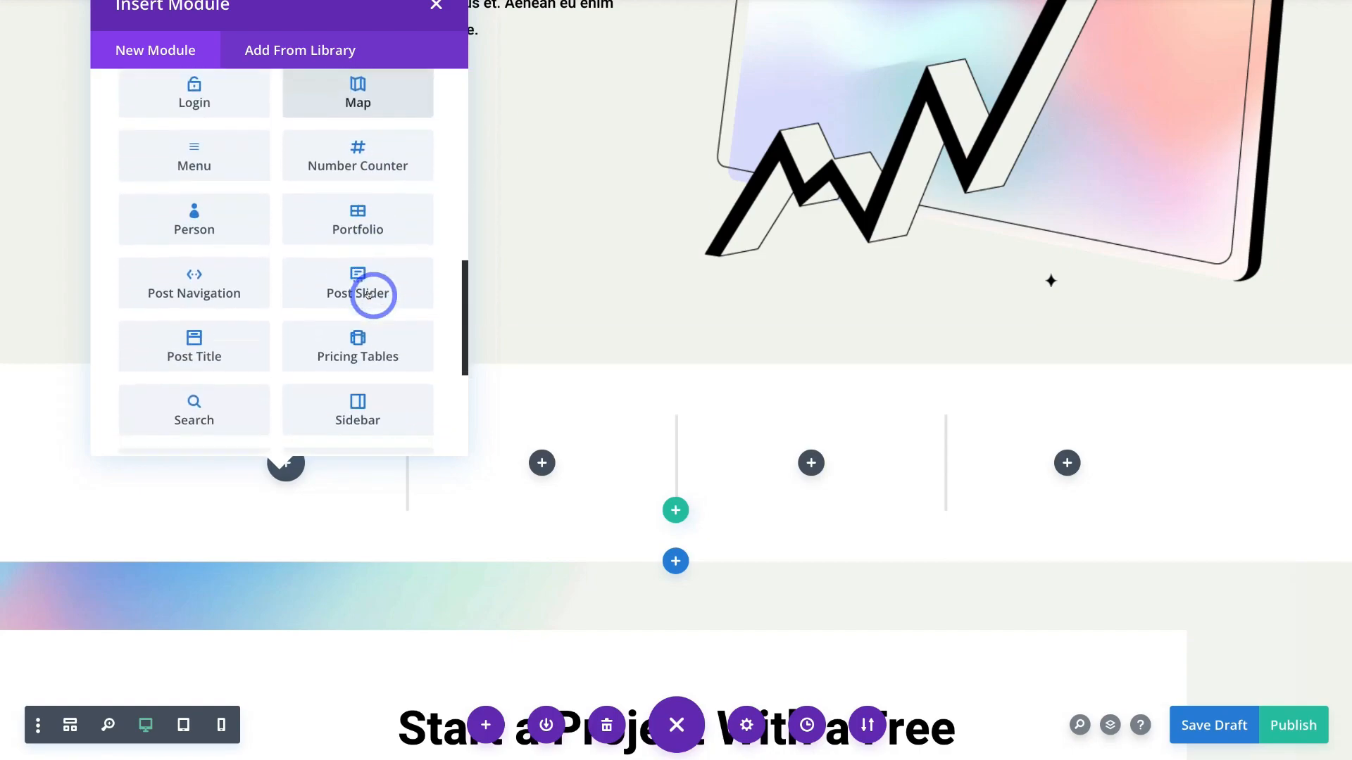
scroll(367, 295, down, 3)
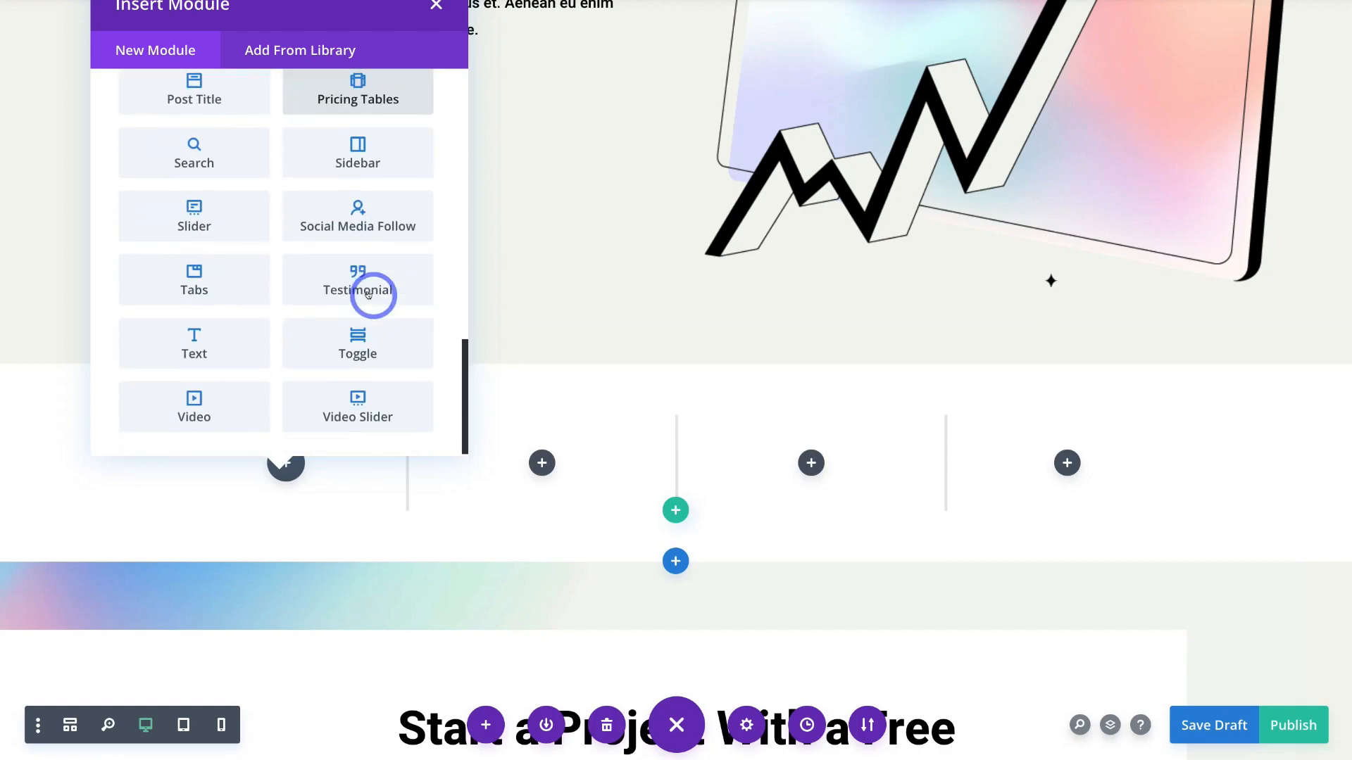
- Try a Video module in the first column, discard its settings, and delete the new section
click(203, 401)
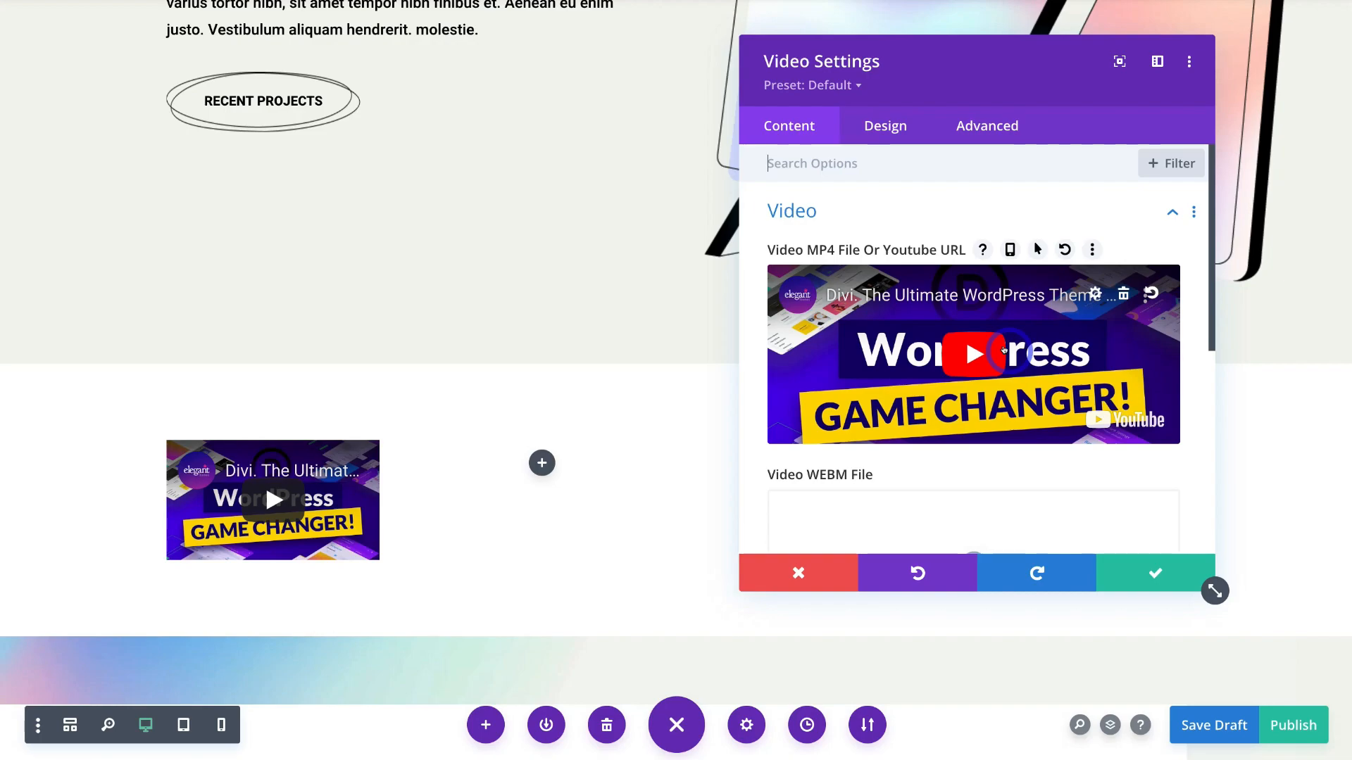
click(813, 571)
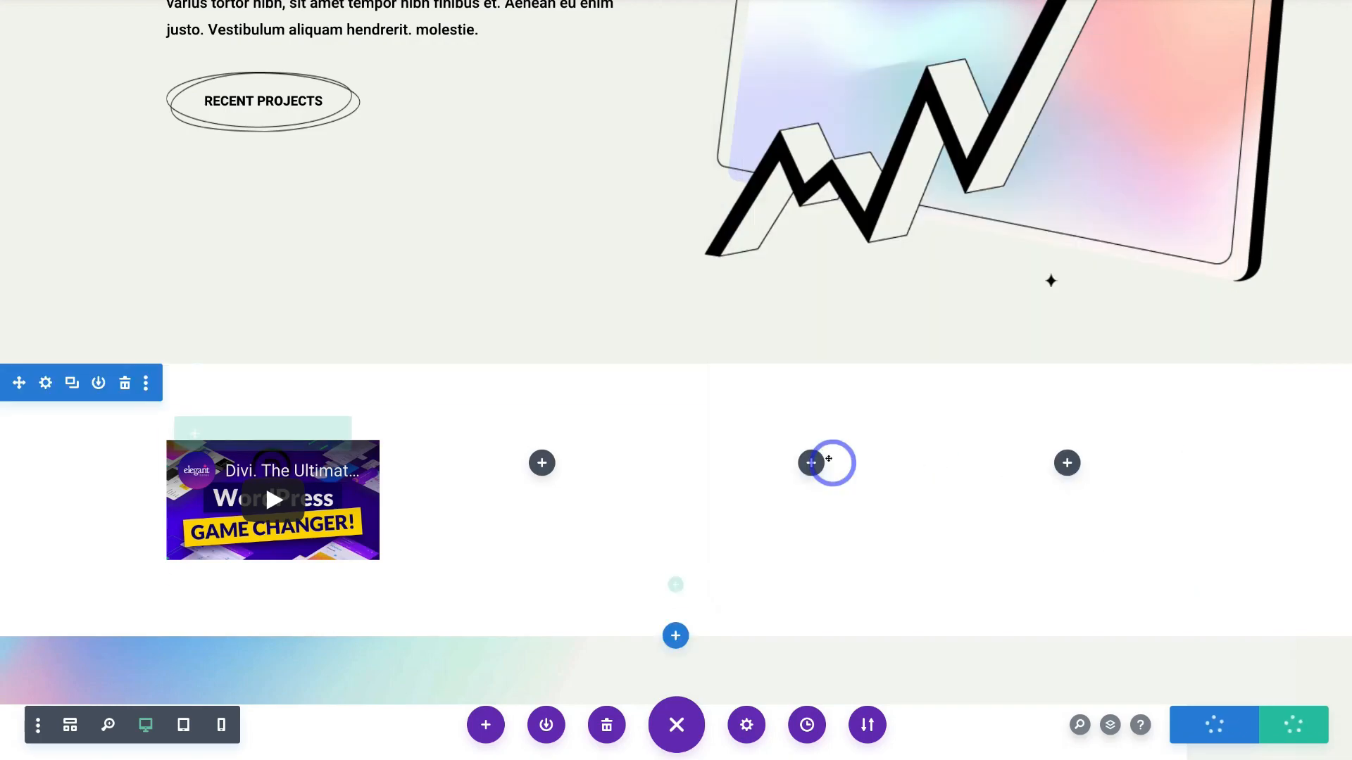
click(118, 376)
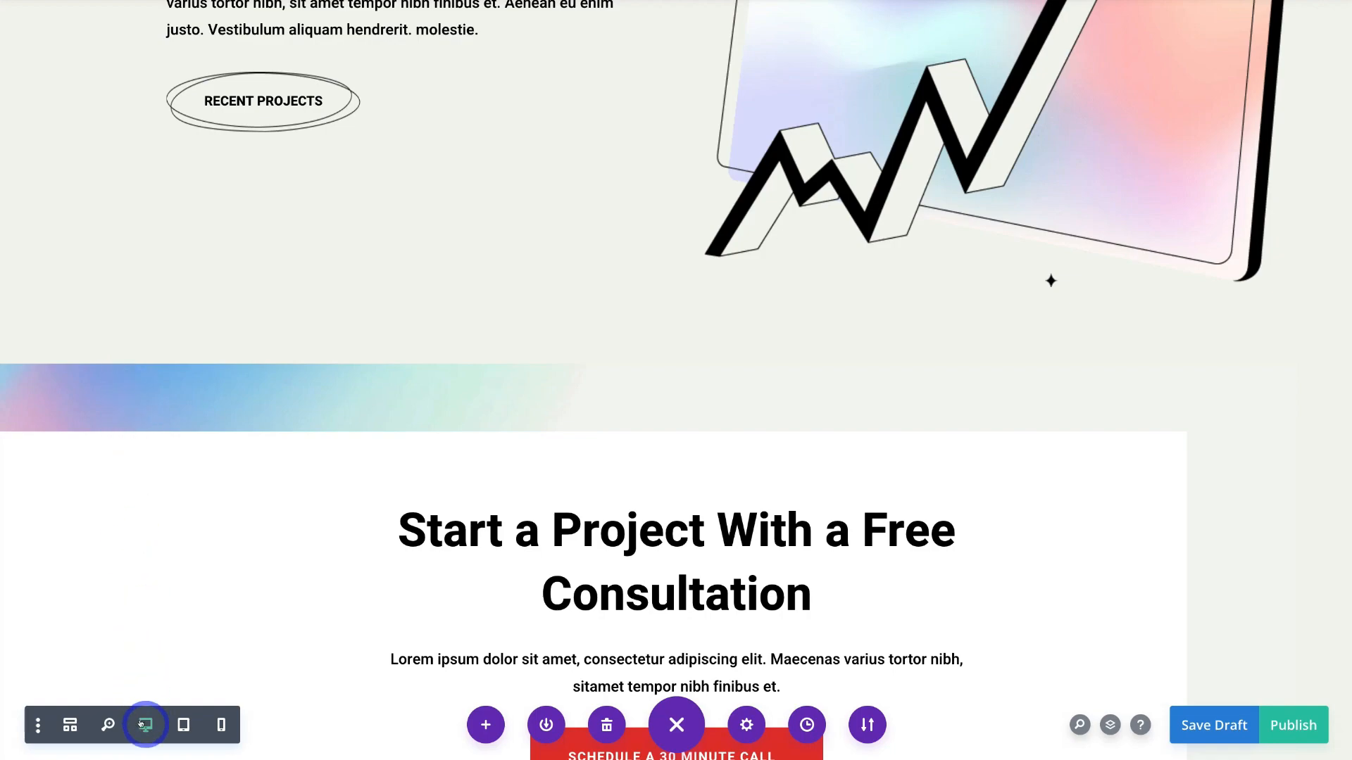
- Preview the Home page in tablet view and check the layout of its upper sections
click(183, 723)
scroll(479, 473, up, 10)
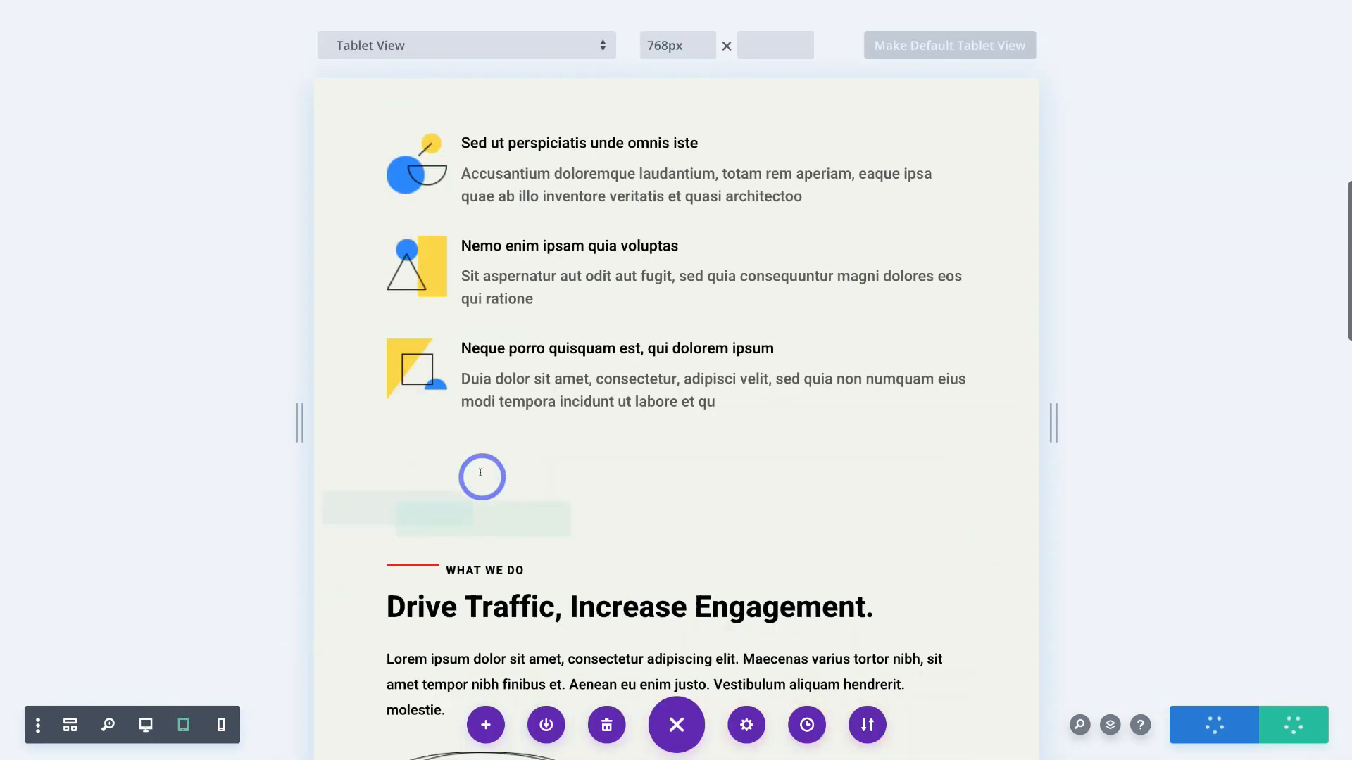
scroll(477, 473, up, 10)
scroll(478, 474, down, 6)
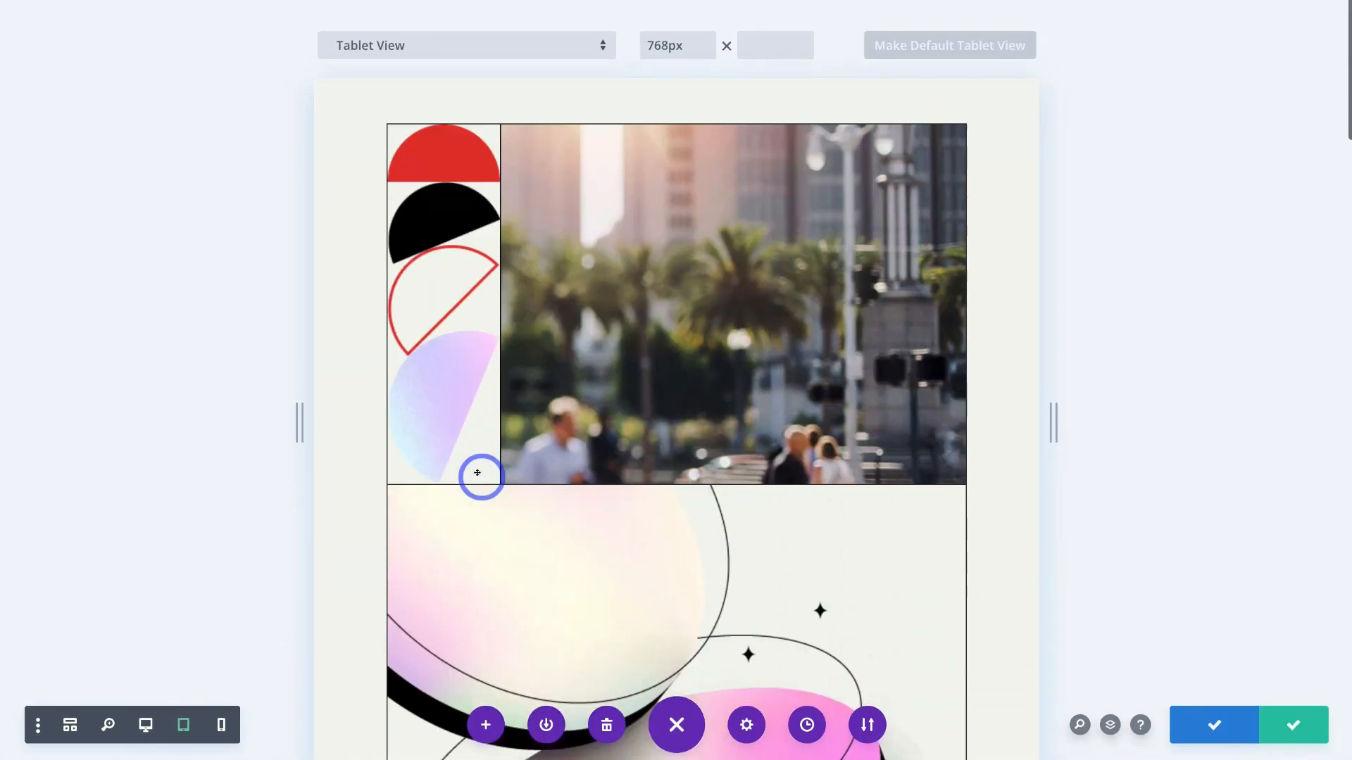
- Preview the Home page's sections in phone view and return the builder to desktop view
click(220, 725)
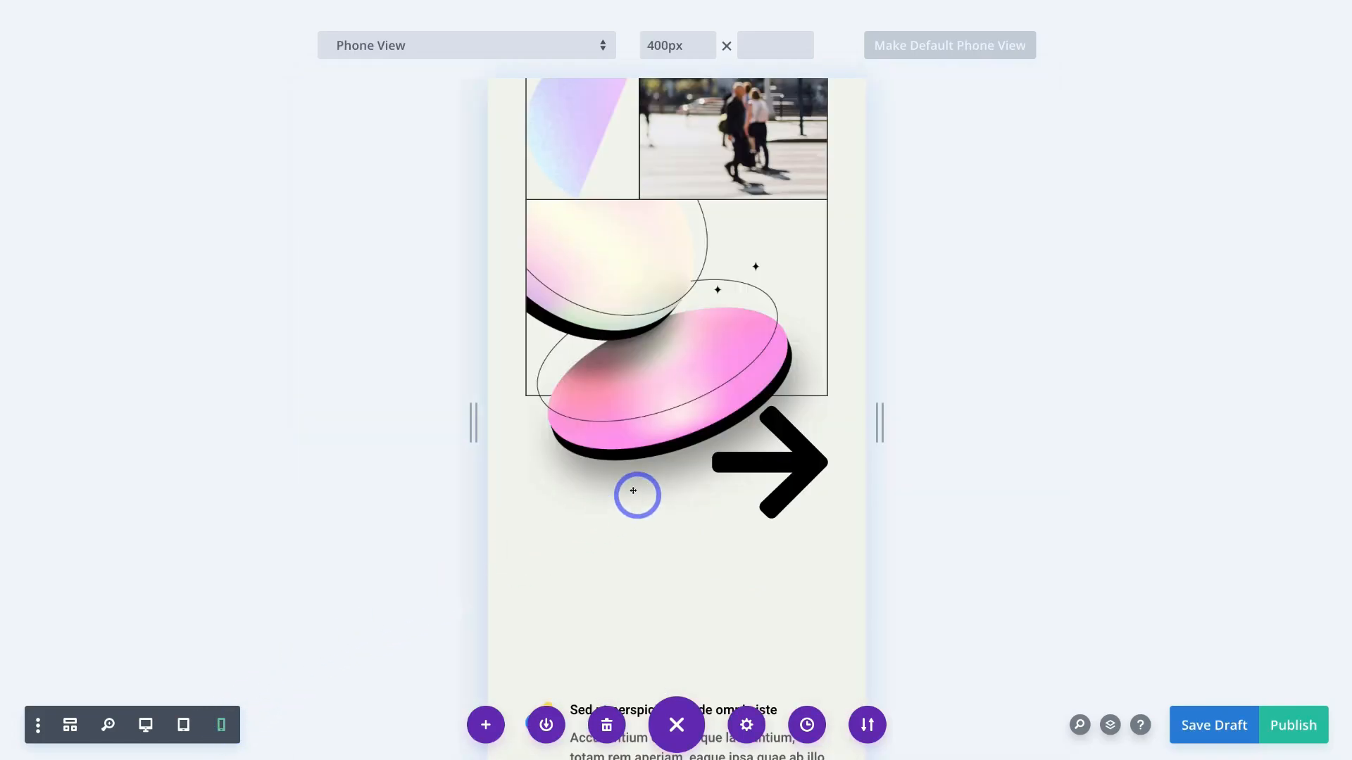
scroll(633, 491, up, 9)
scroll(632, 491, down, 3)
scroll(632, 491, down, 12)
scroll(634, 491, down, 12)
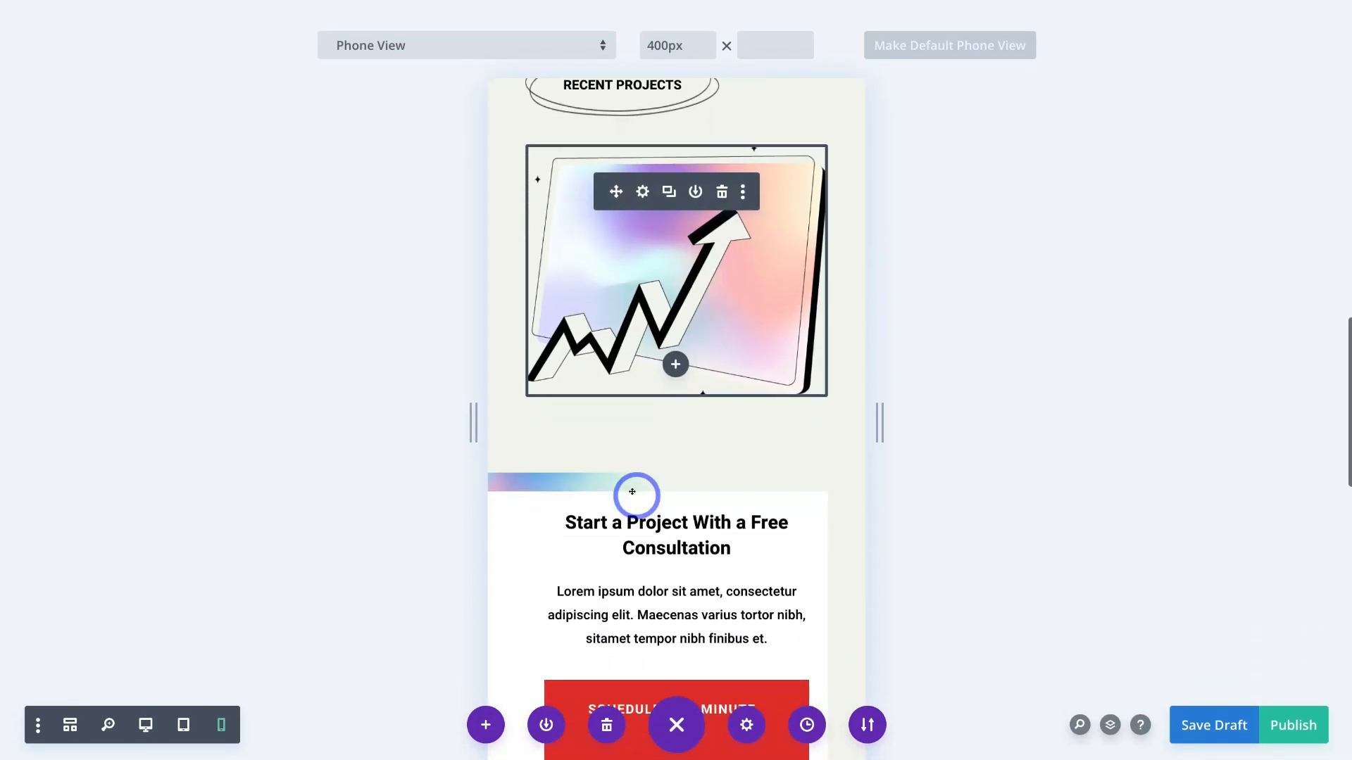
scroll(632, 492, down, 10)
click(141, 715)
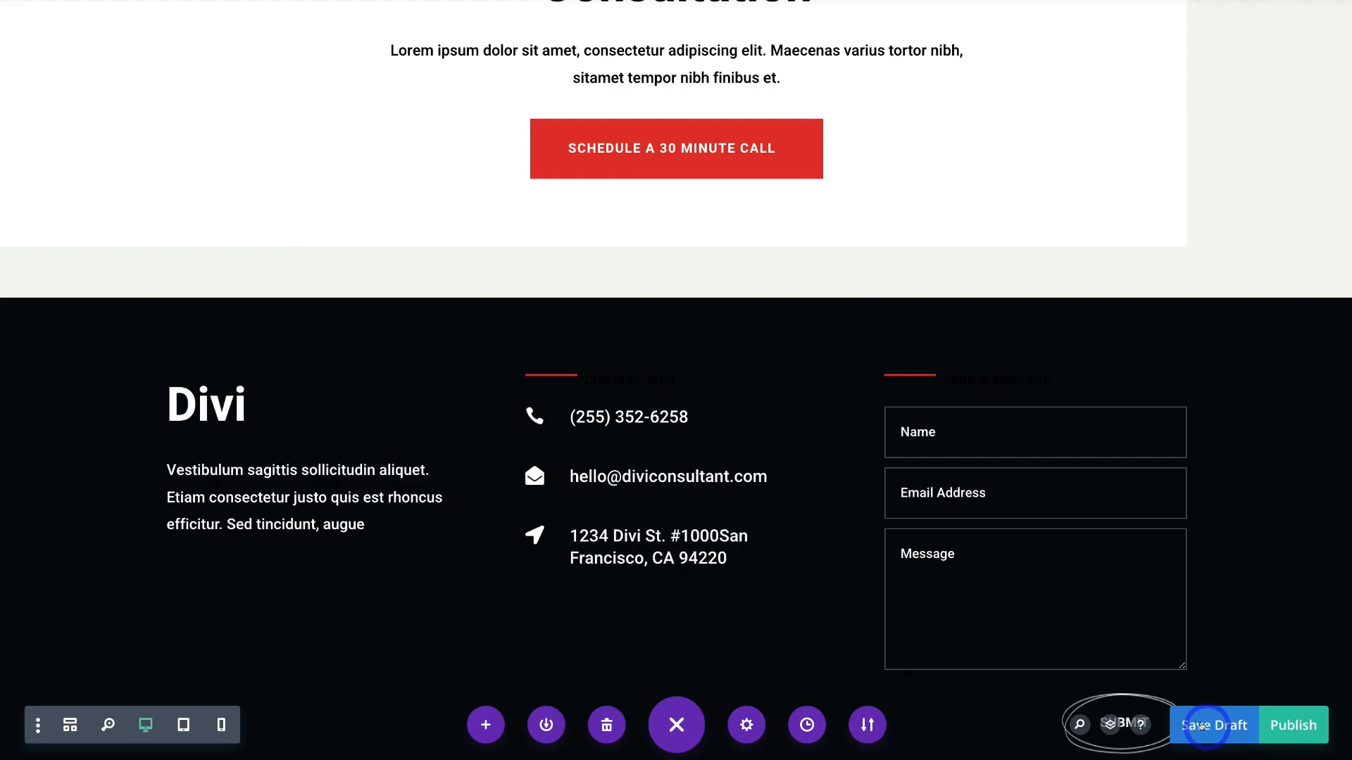
- Publish the Home page and exit the visual builder to review the live page from top to bottom
click(1287, 726)
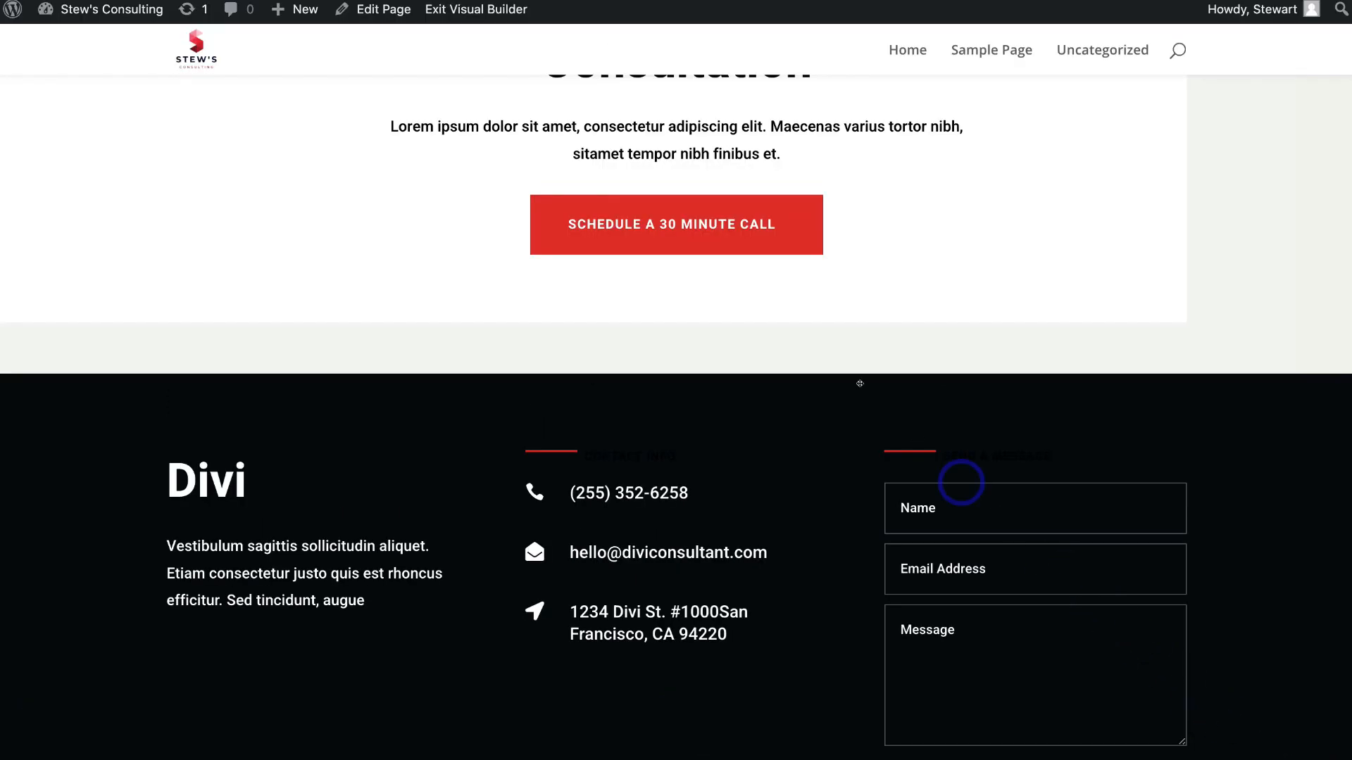
click(499, 9)
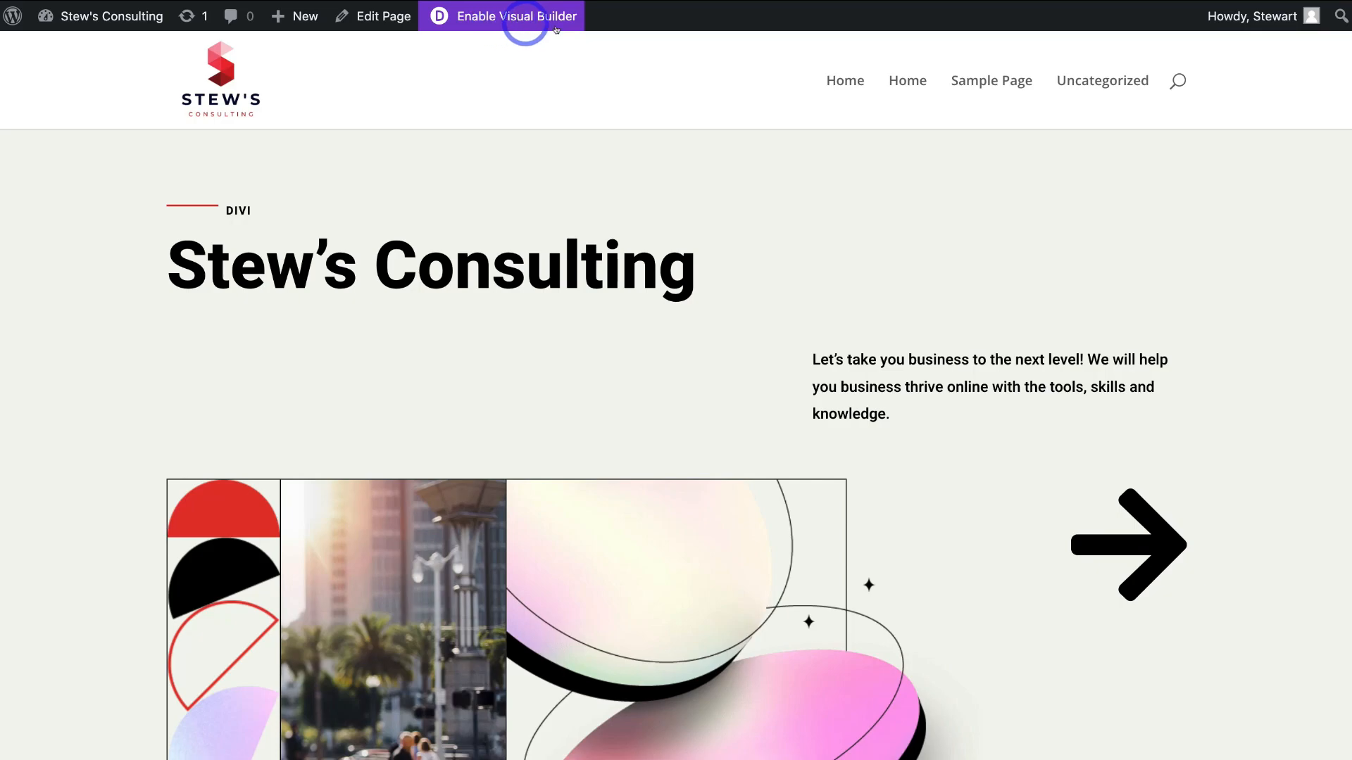
scroll(635, 193, down, 20)
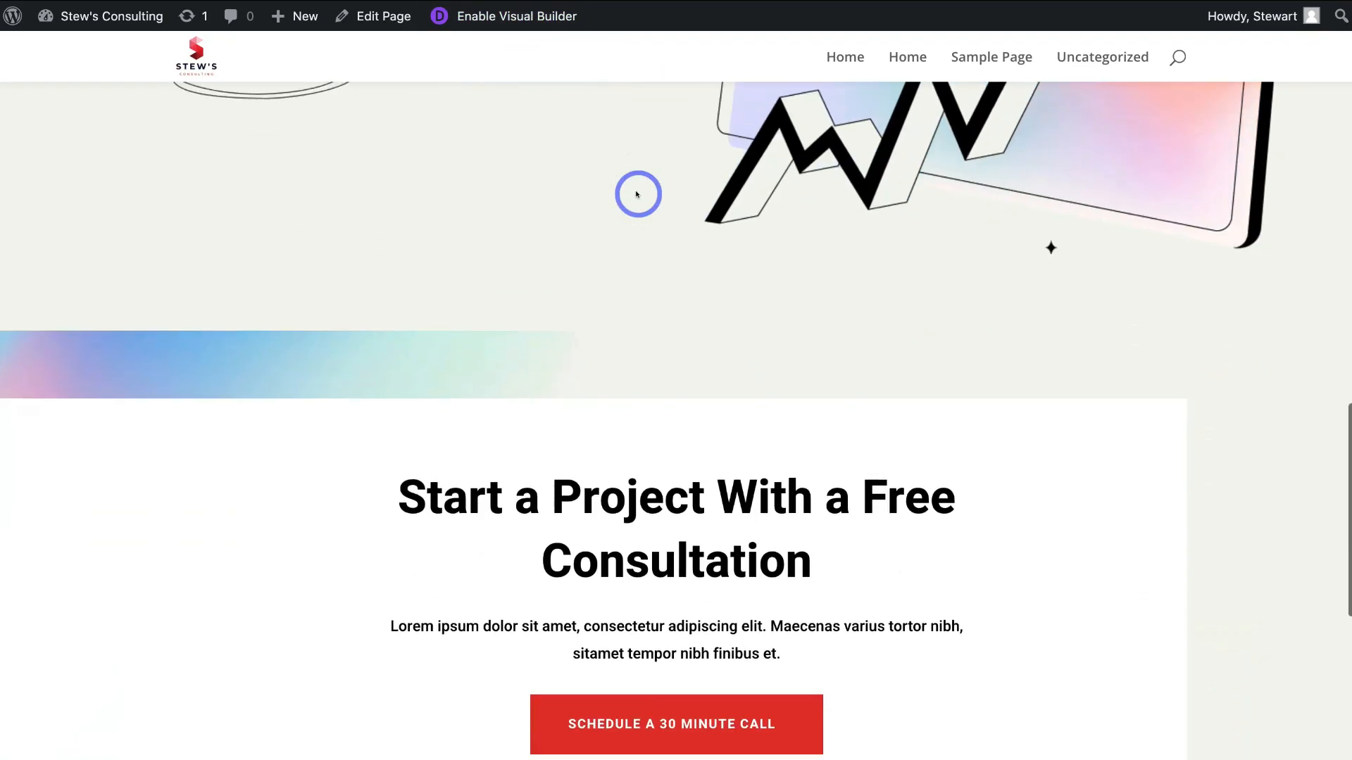
scroll(637, 194, down, 8)
scroll(636, 193, up, 20)
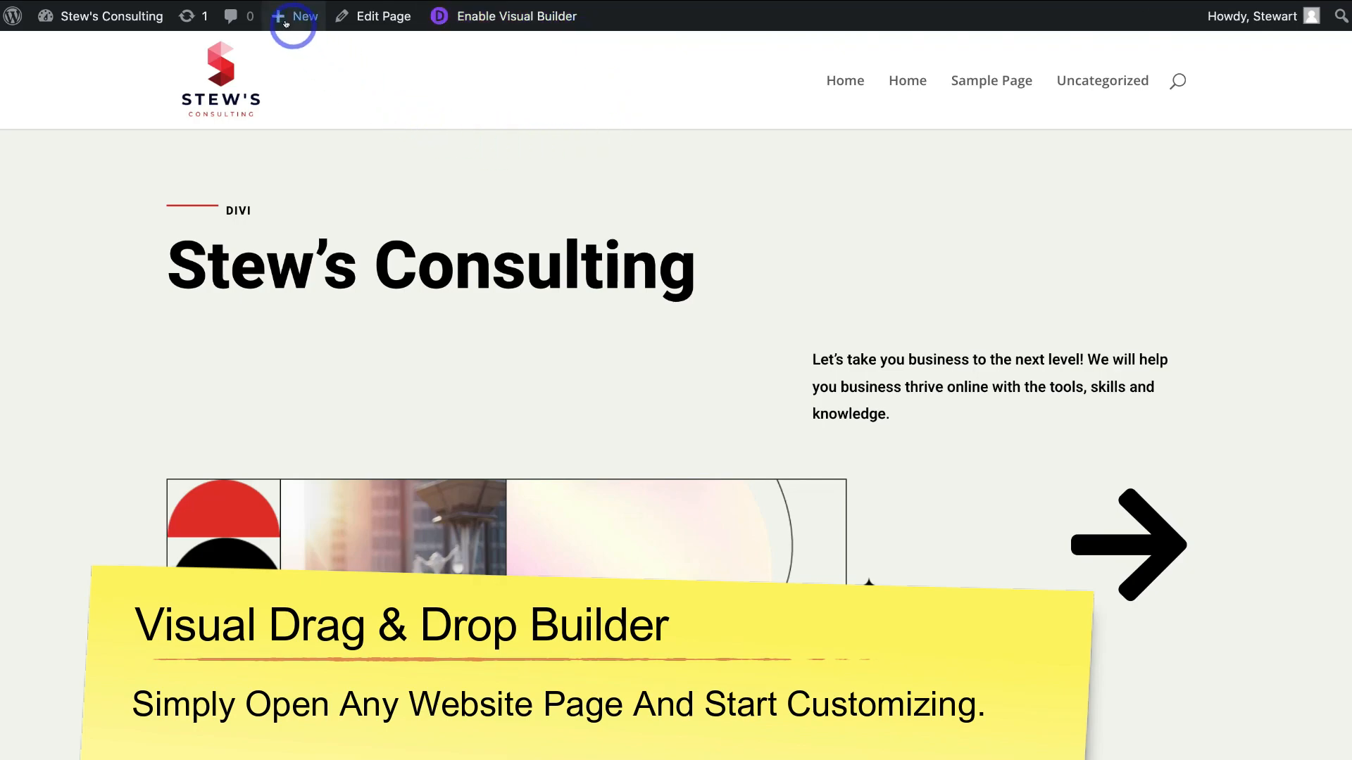
- Create a new page titled "About" and start building it from scratch with the Divi Builder
mouse_move(282, 21)
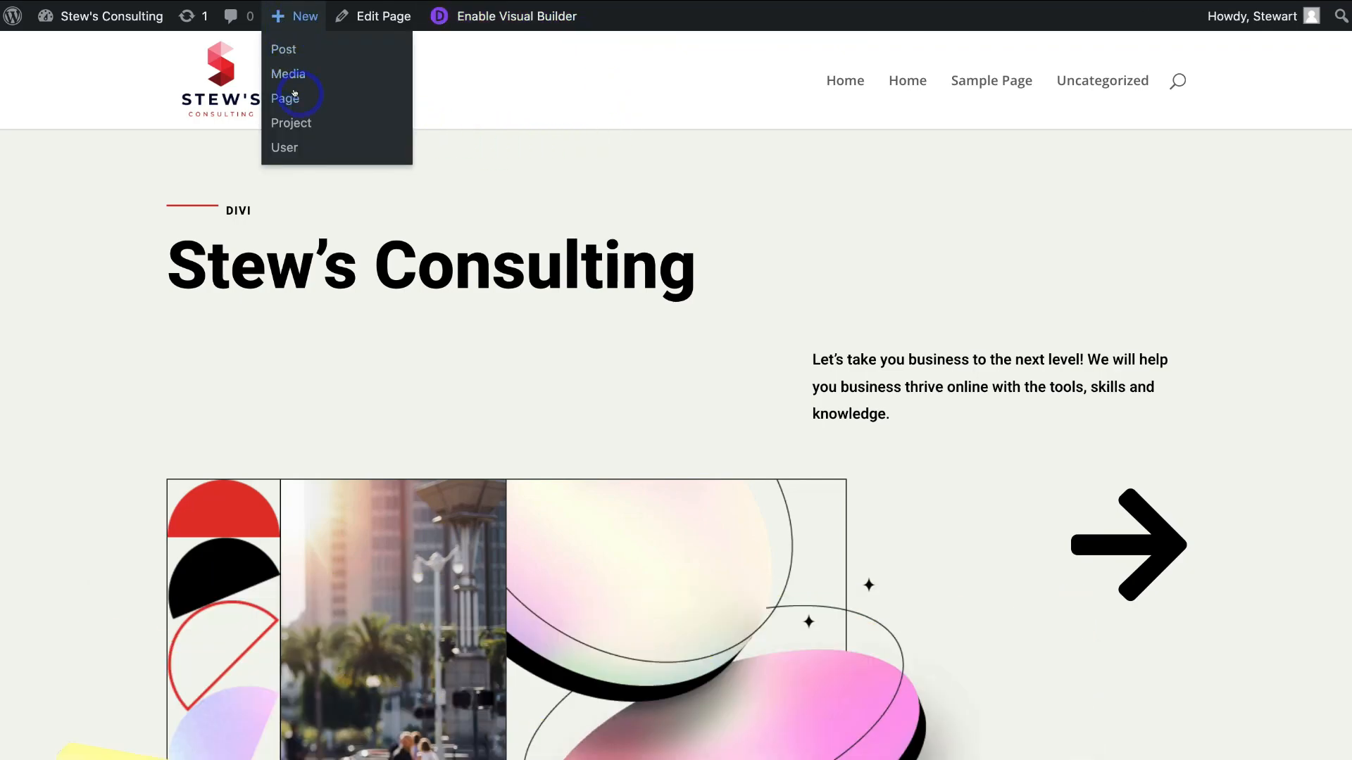
click(314, 99)
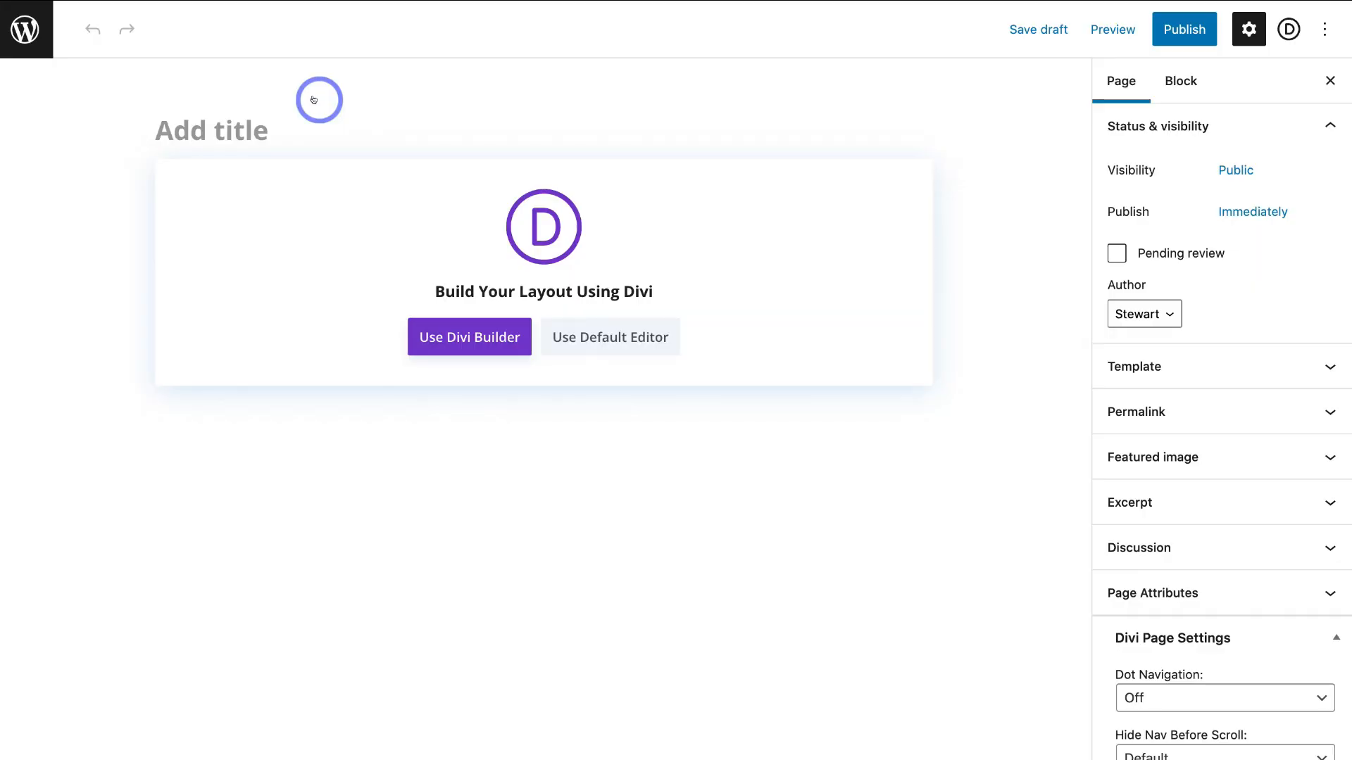
text(About)
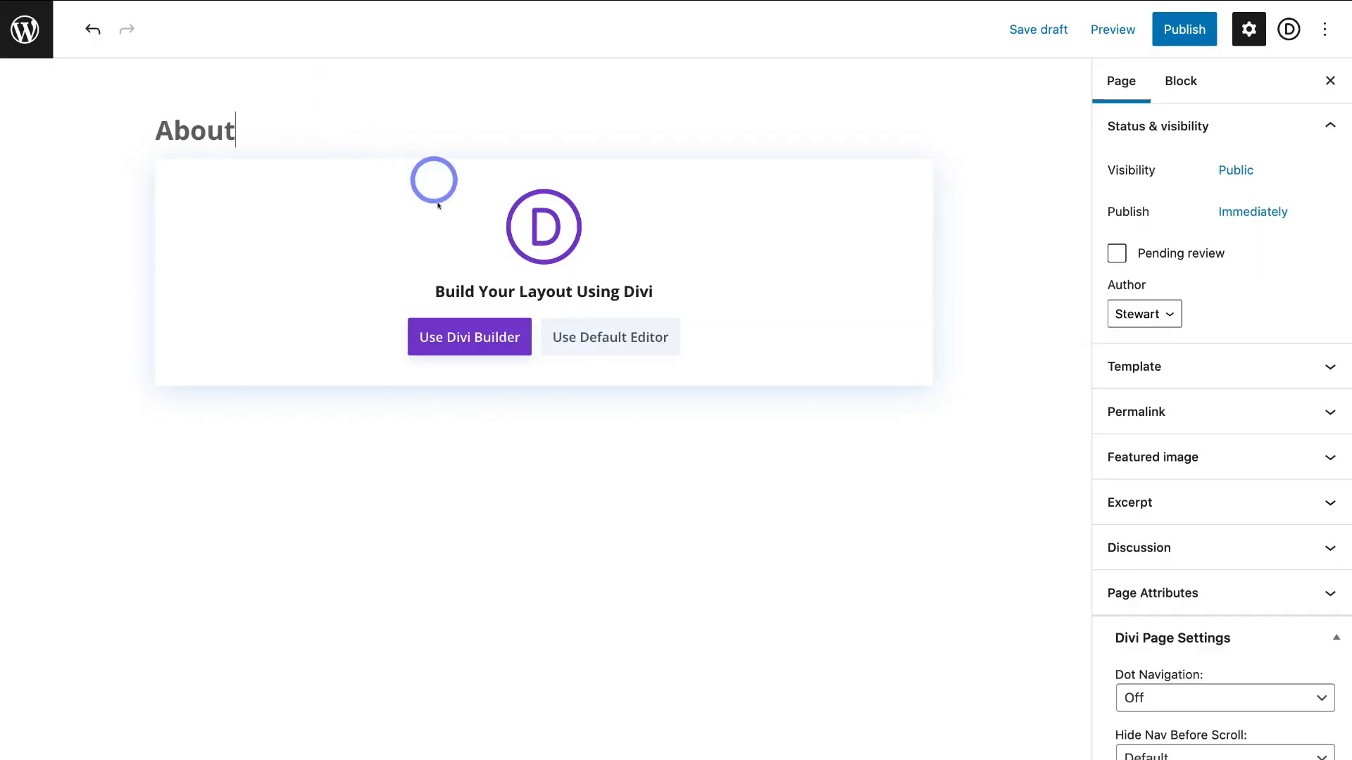
click(465, 336)
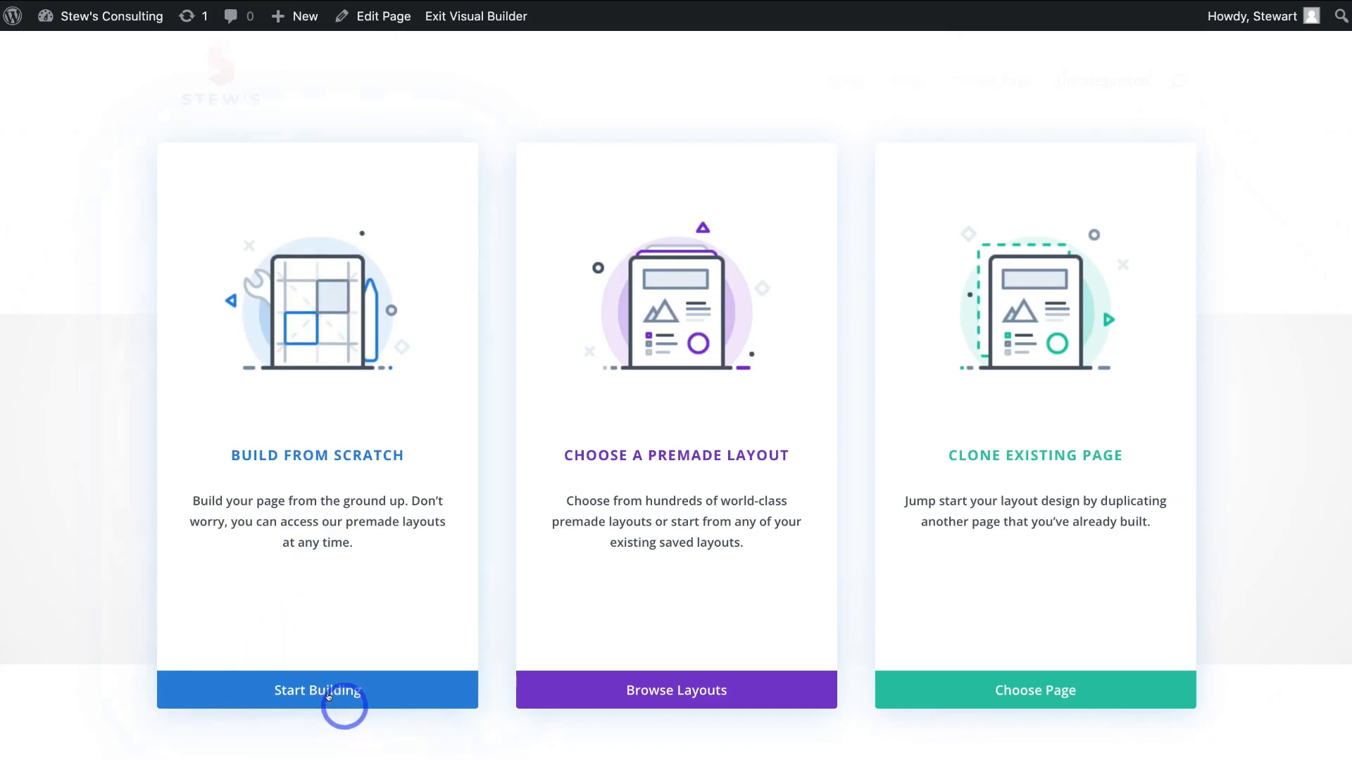
click(392, 697)
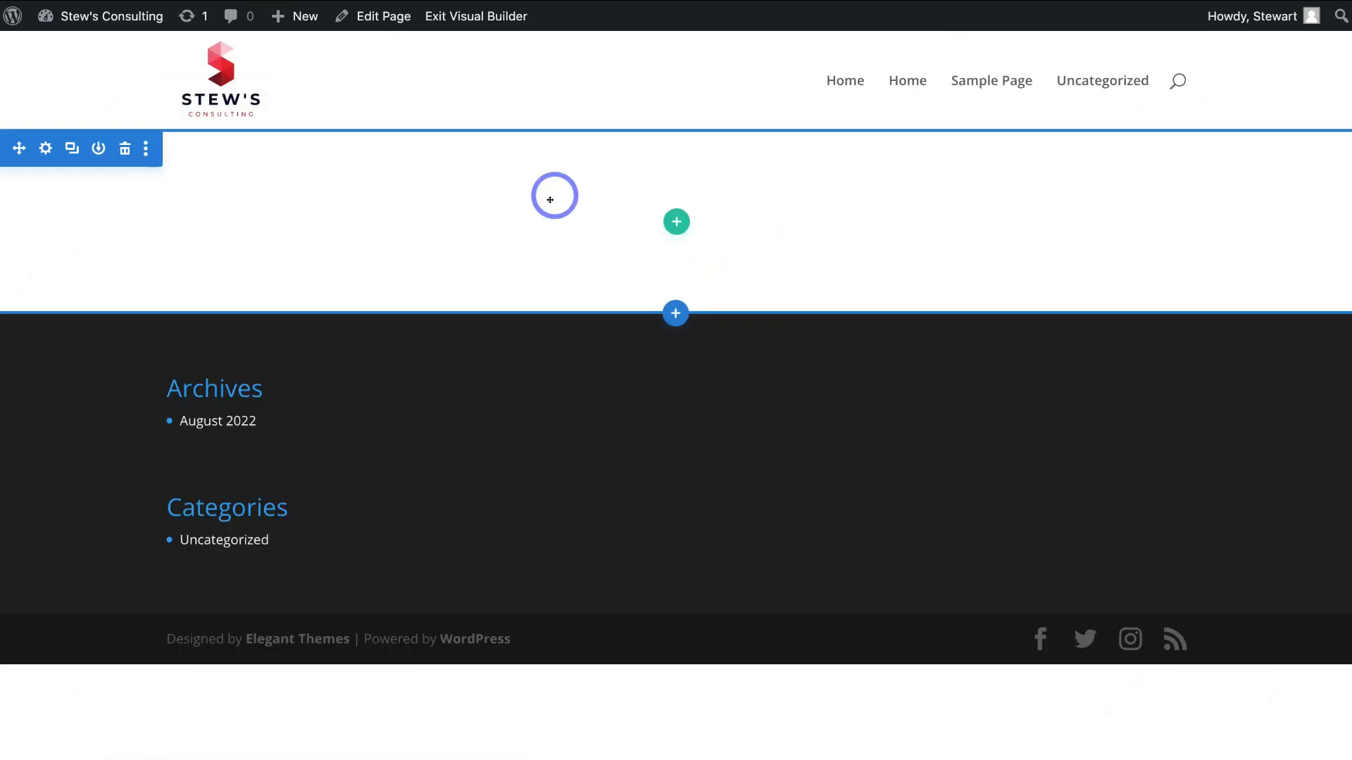
- Insert a fullwidth section containing a Fullwidth Header module below the About page's empty section
click(673, 310)
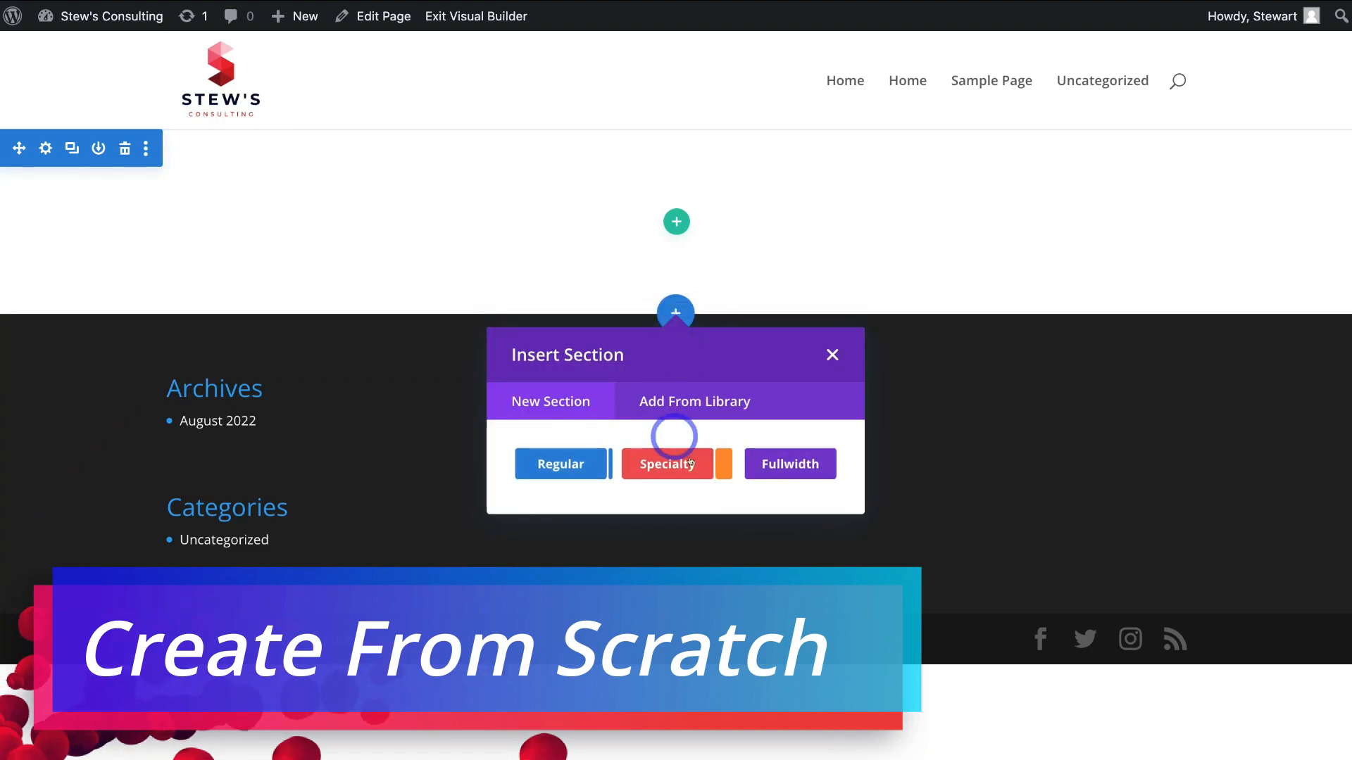
click(785, 464)
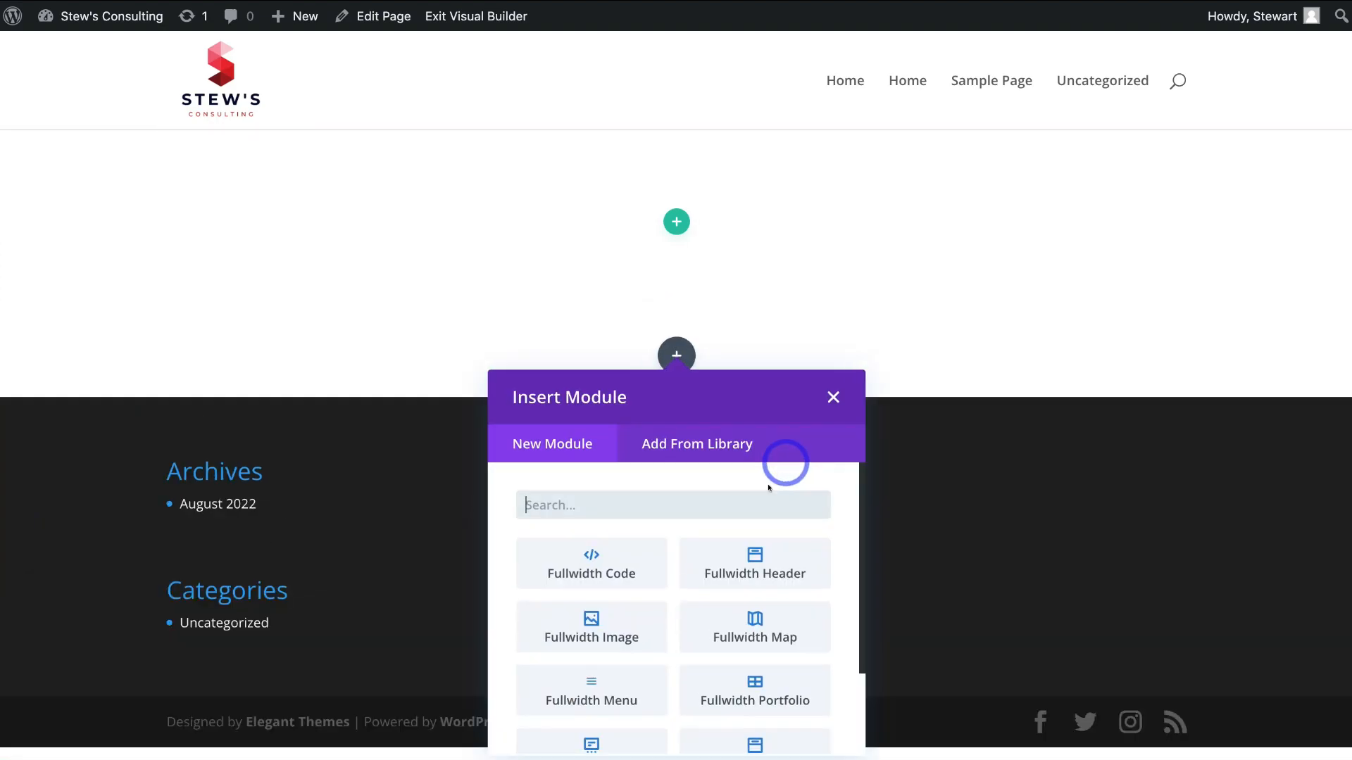
click(757, 563)
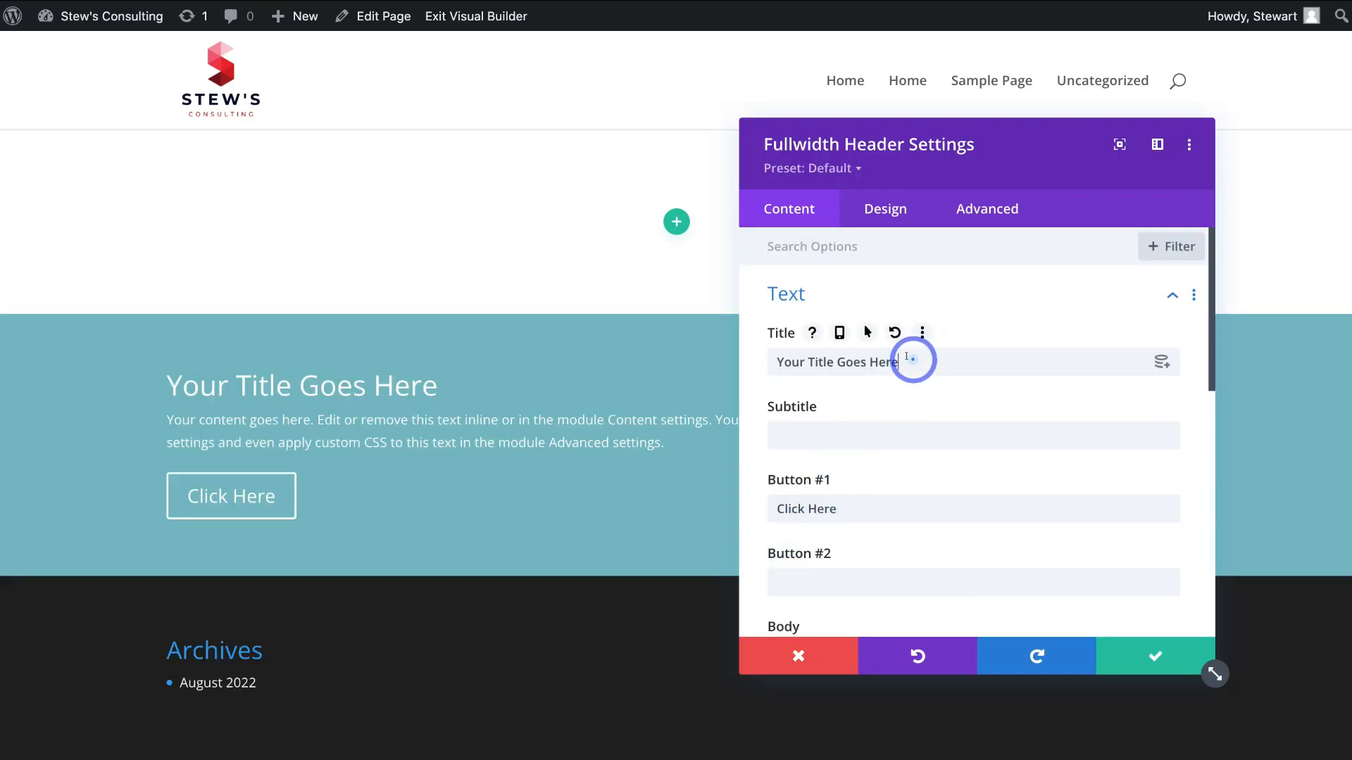
- Set the fullwidth header's title to "About Us" and its Button #1 text to "Call Now"
drag(908, 357, 757, 359)
text(About Us)
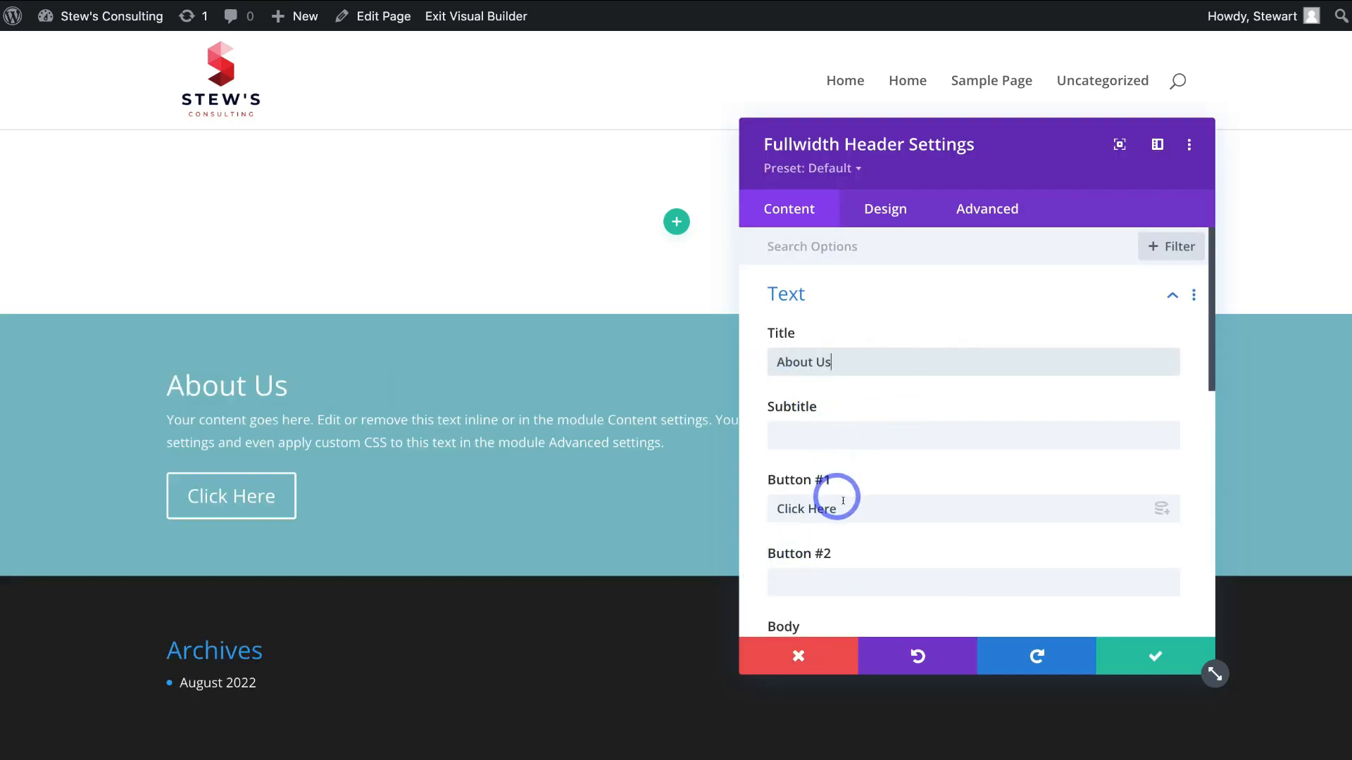
drag(851, 507, 727, 507)
text(Call Now)
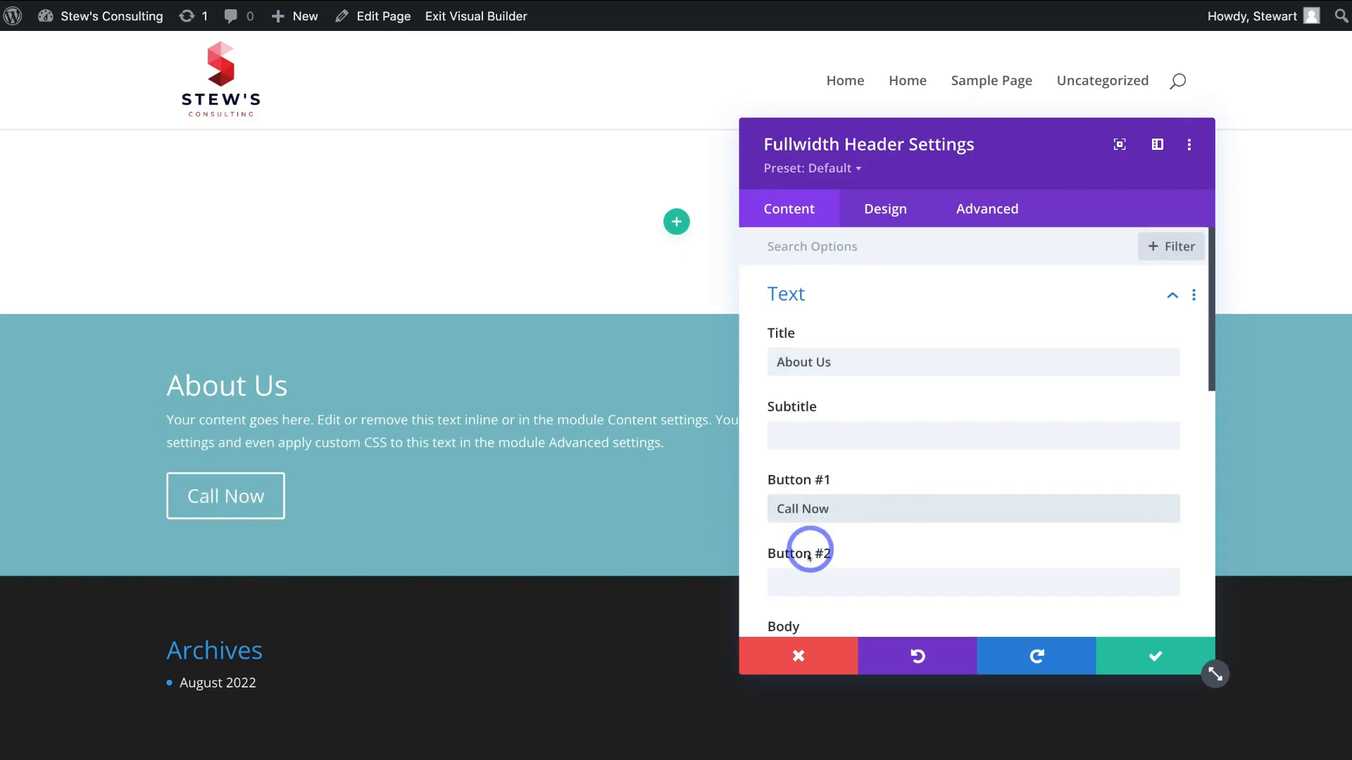
scroll(809, 572, down, 3)
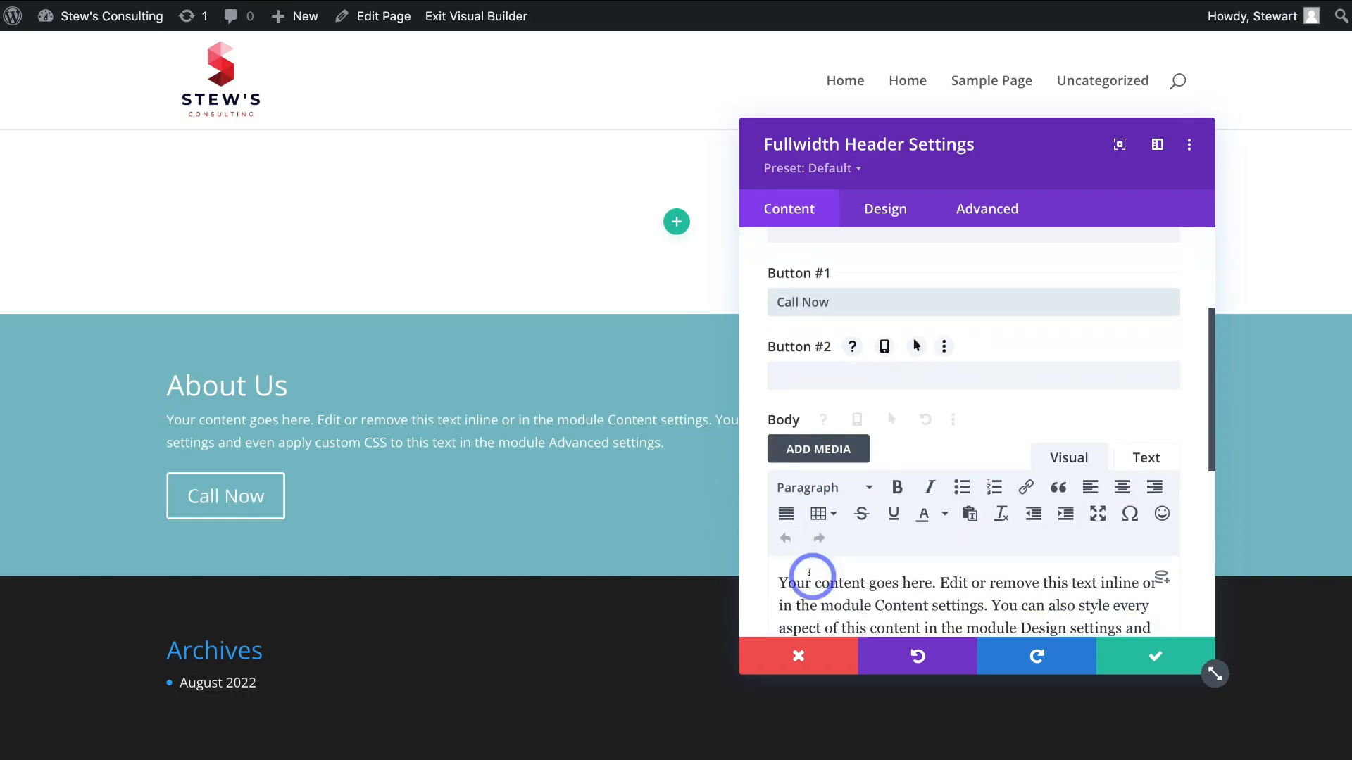
- Save the fullwidth header's settings and delete the empty section above it
scroll(807, 571, down, 2)
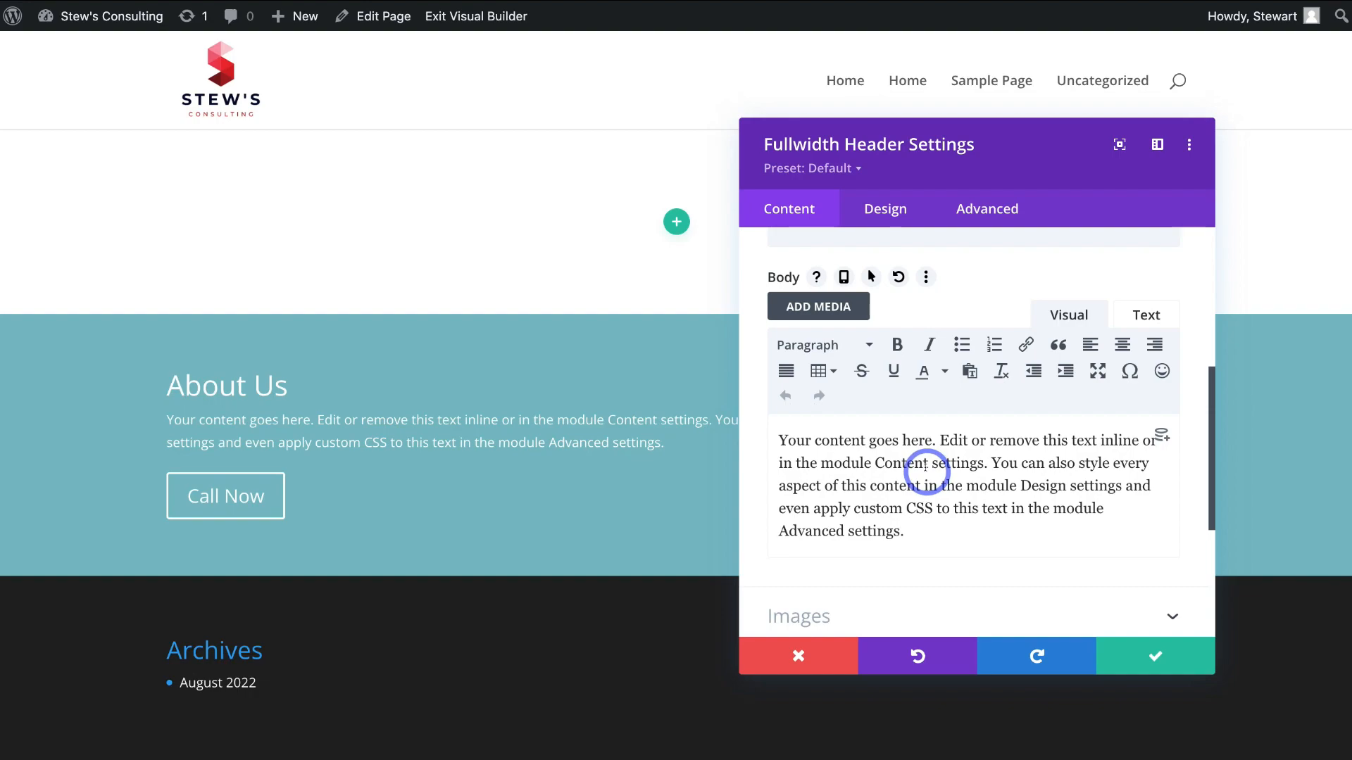
click(1159, 652)
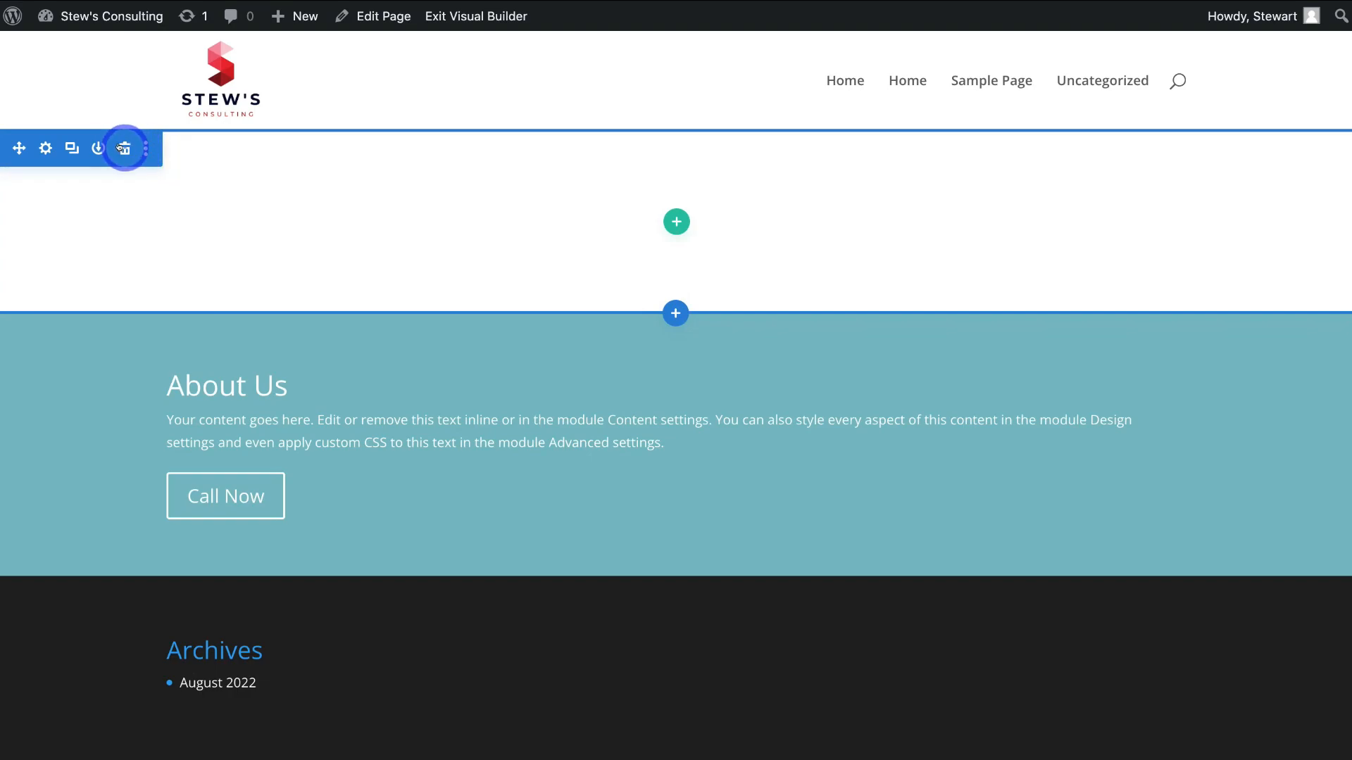
click(124, 148)
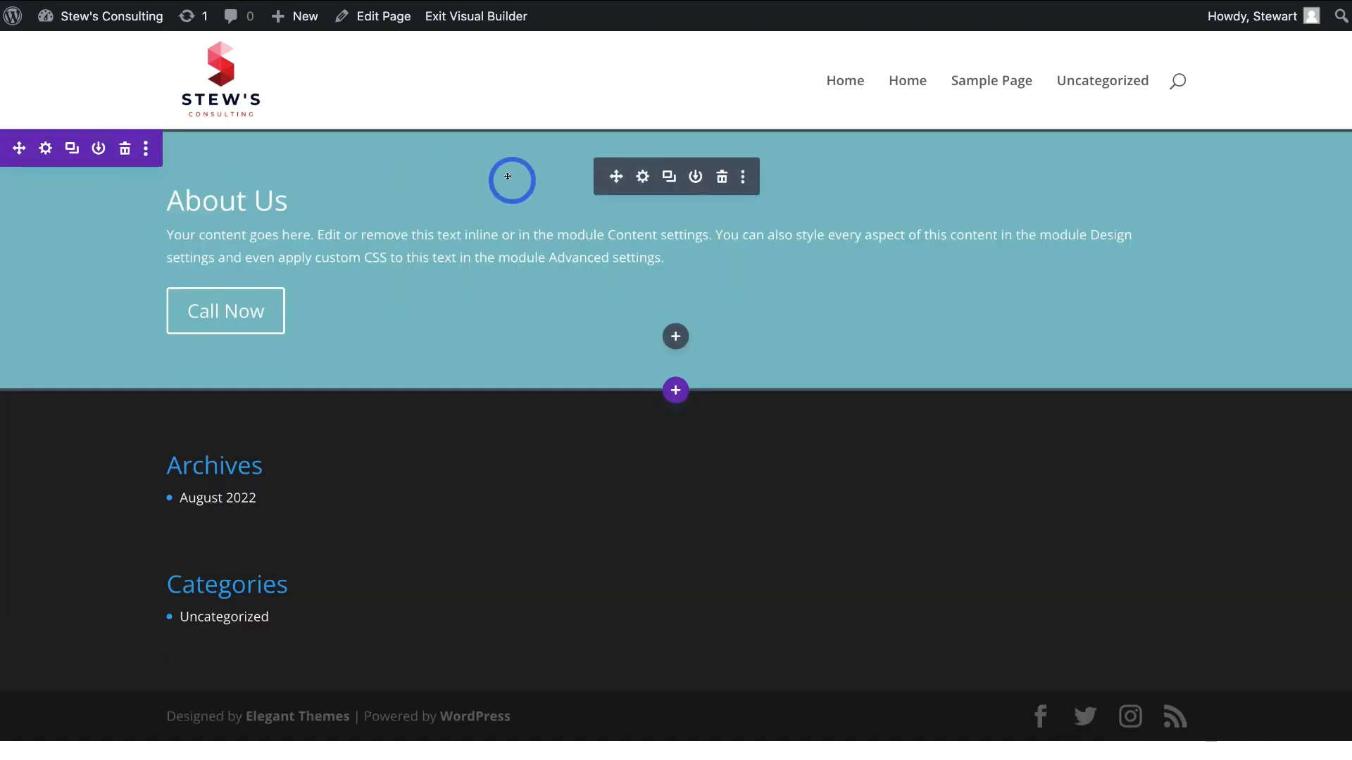
- Insert the saved library section "Section Template 1" below the About page's fullwidth header
click(674, 391)
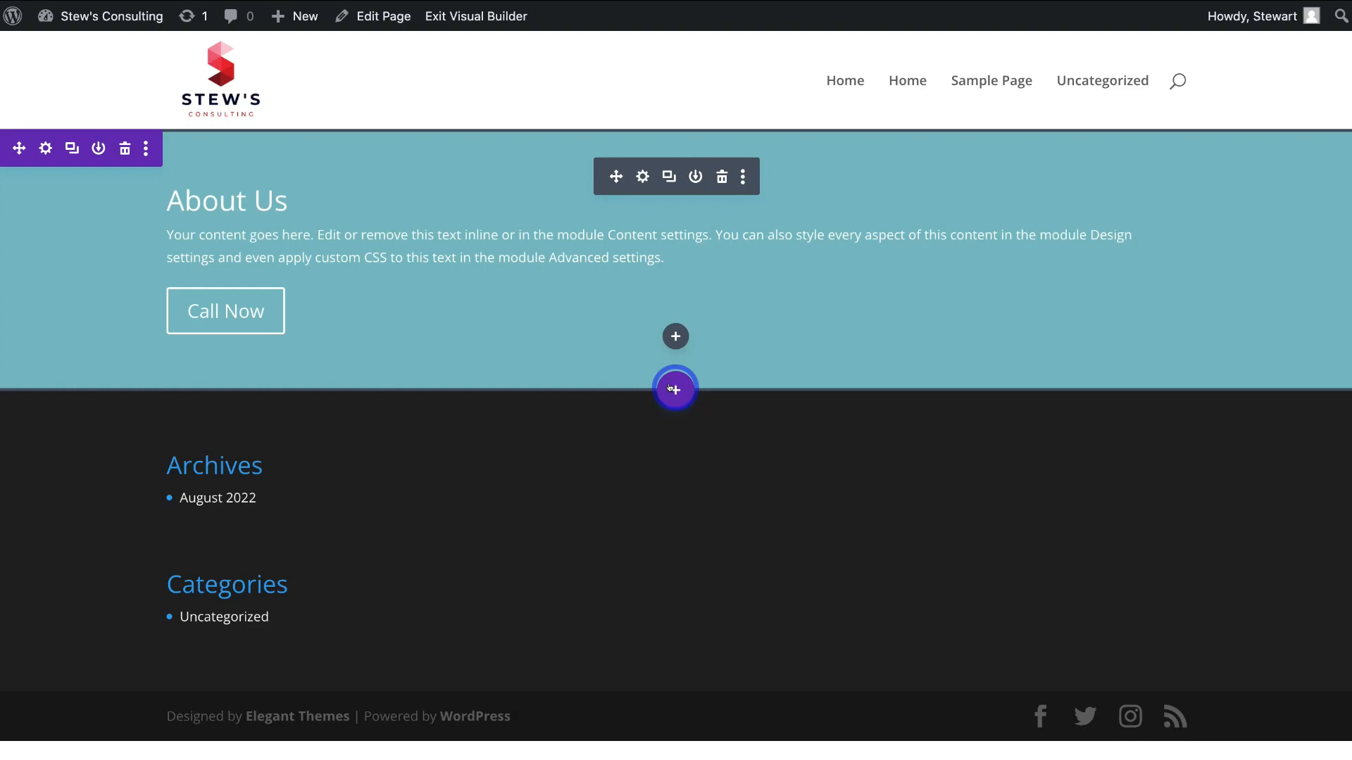
click(634, 476)
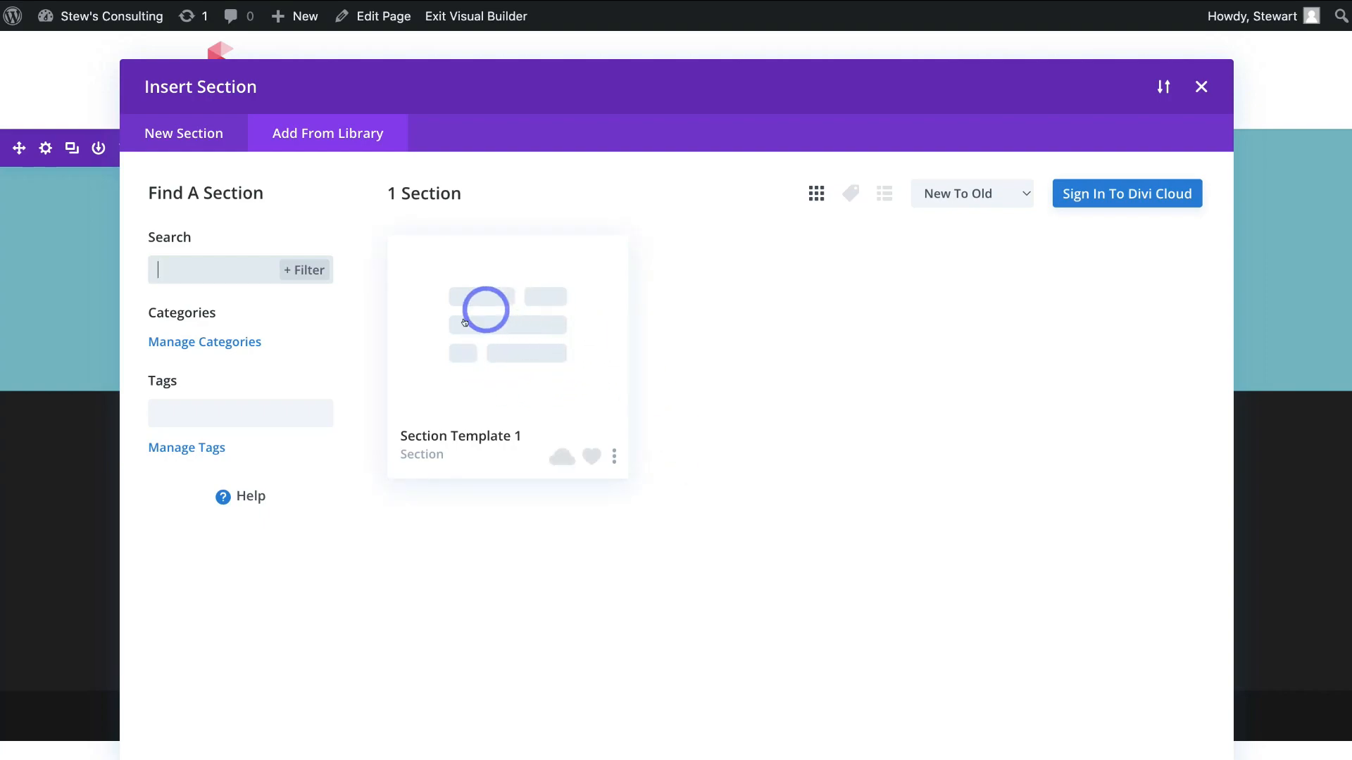
click(530, 345)
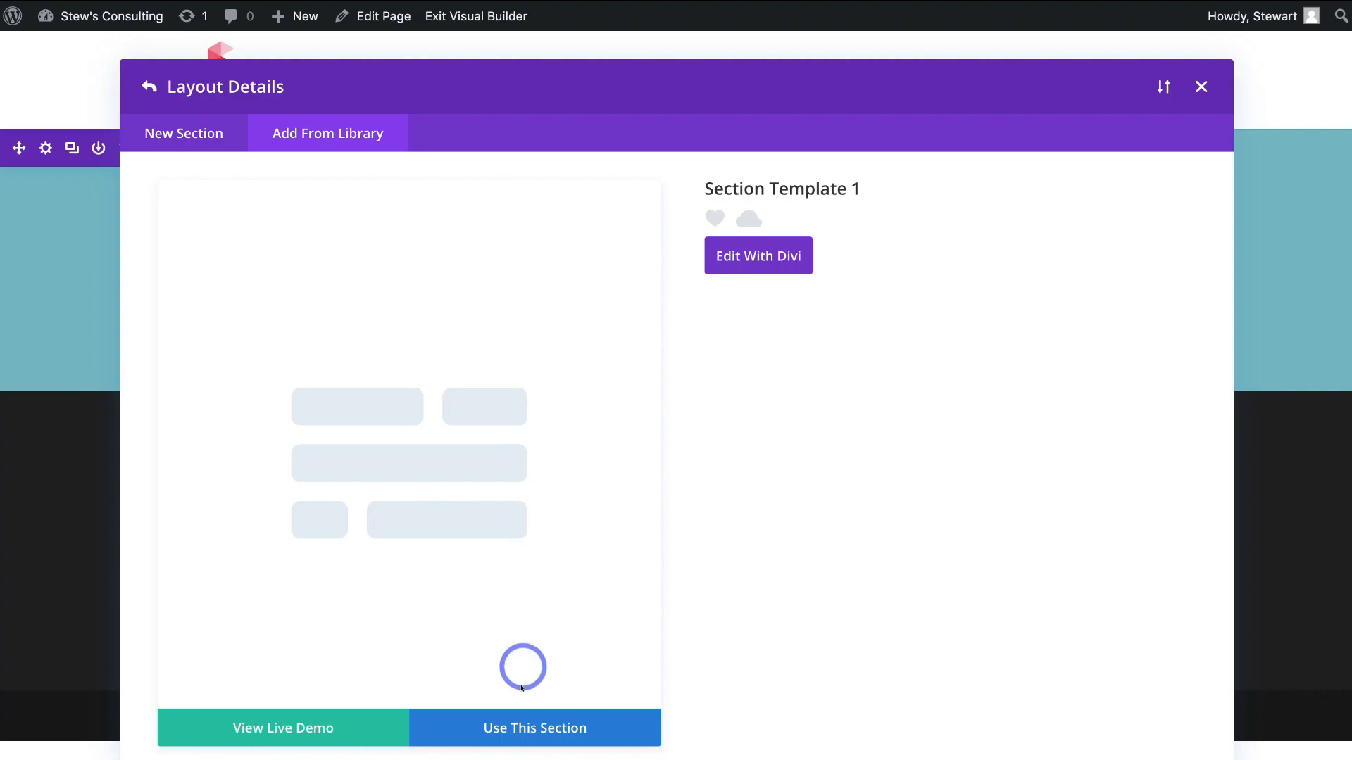
click(522, 727)
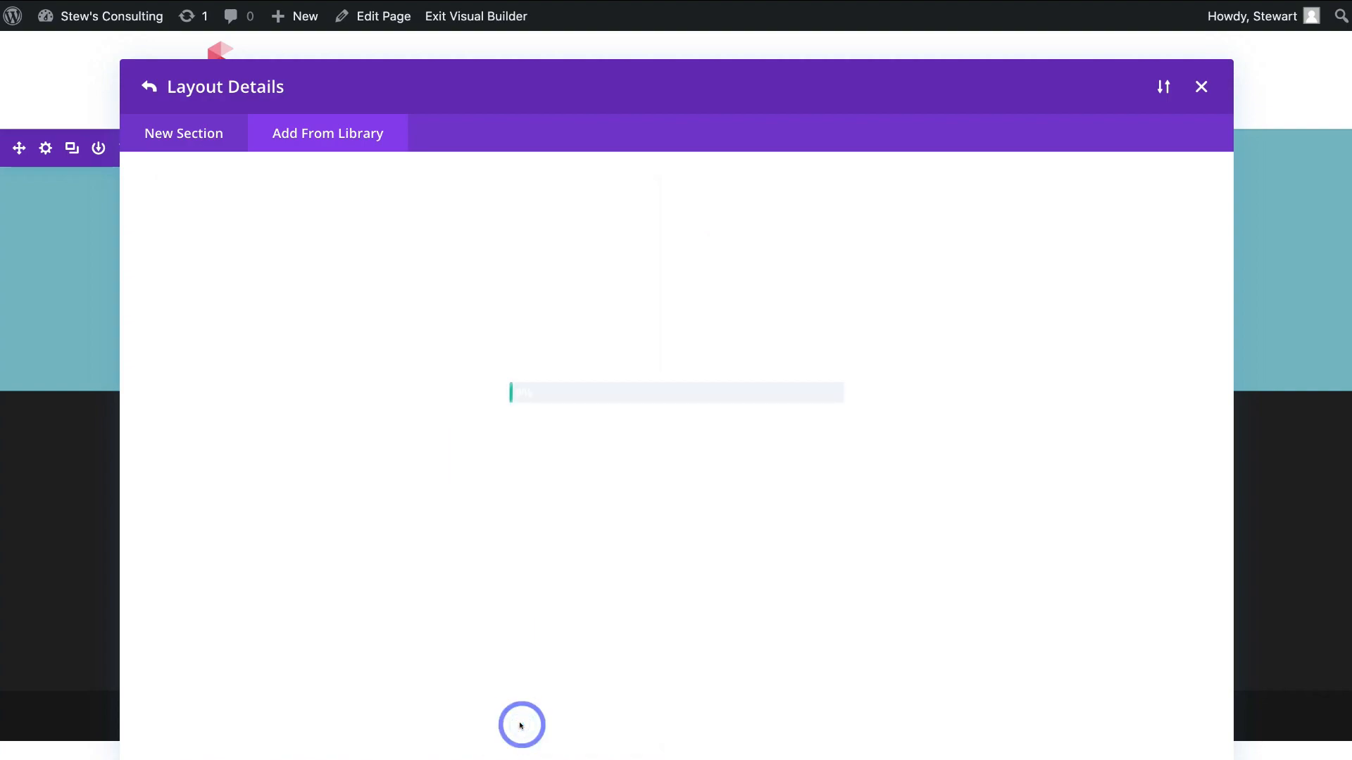
scroll(601, 631, down, 8)
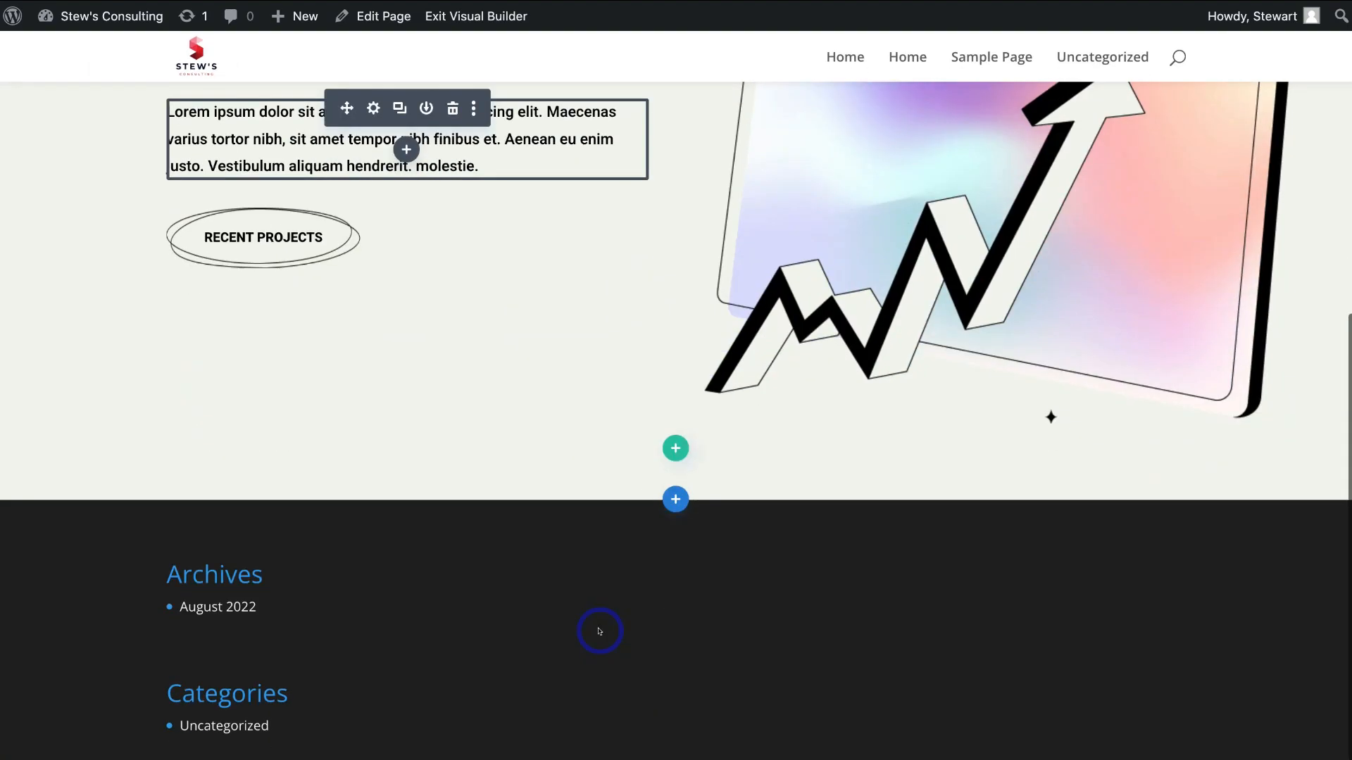
scroll(600, 631, up, 5)
scroll(599, 627, up, 3)
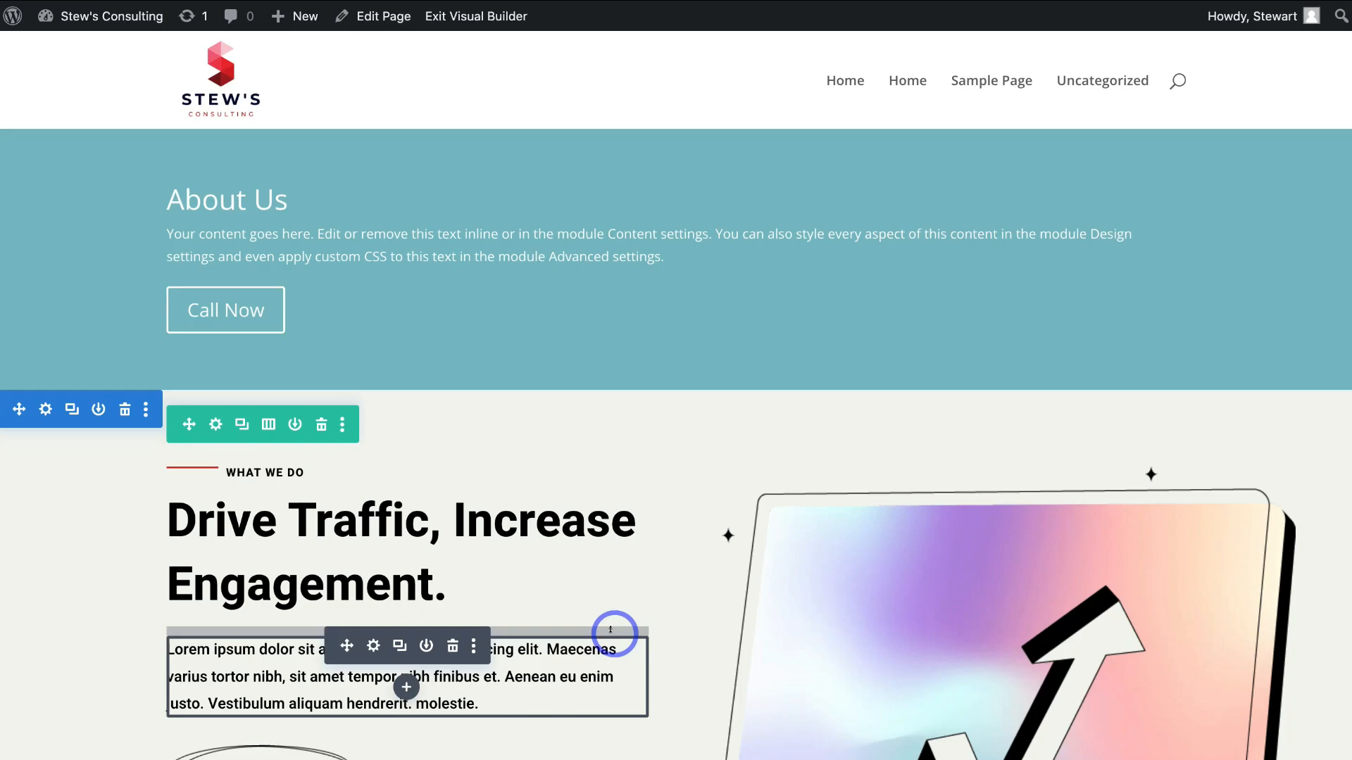
- Publish the About page from the visual builder
scroll(611, 629, down, 1)
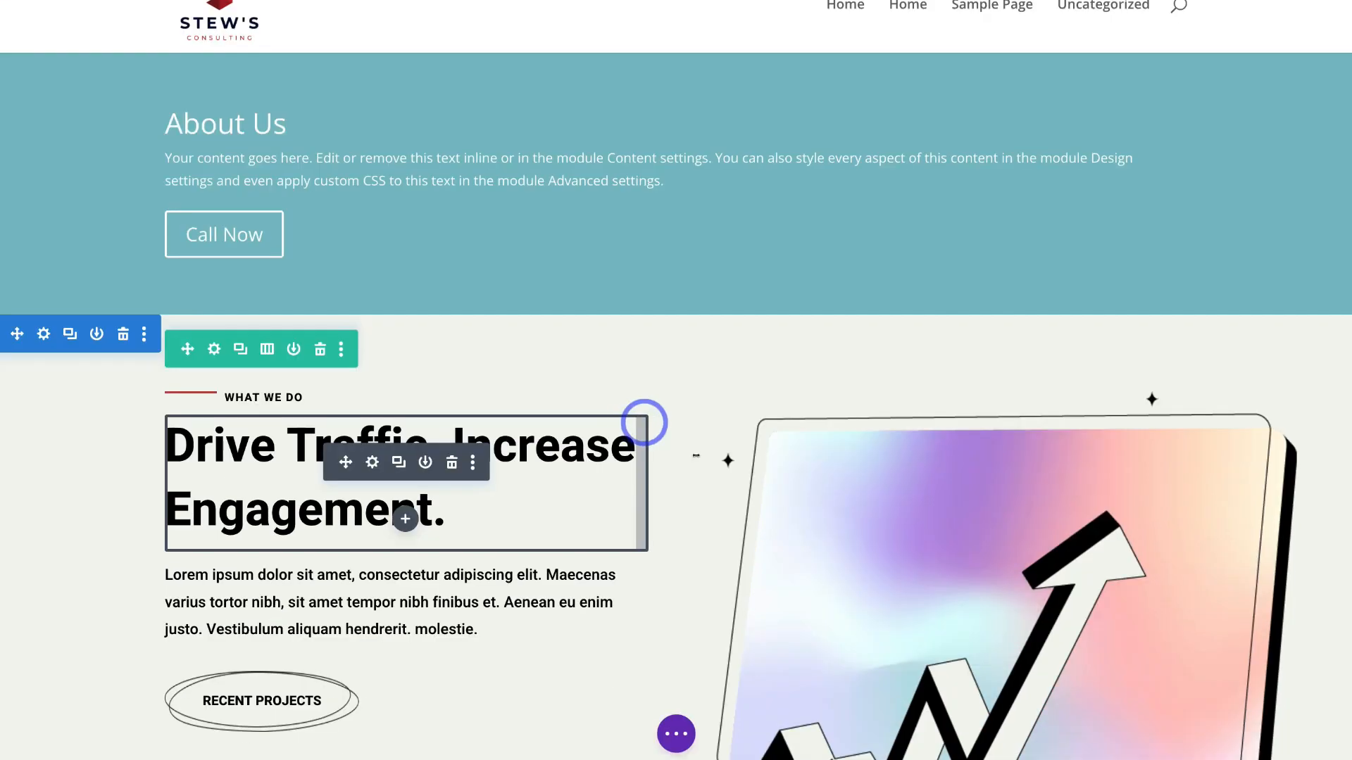
click(674, 735)
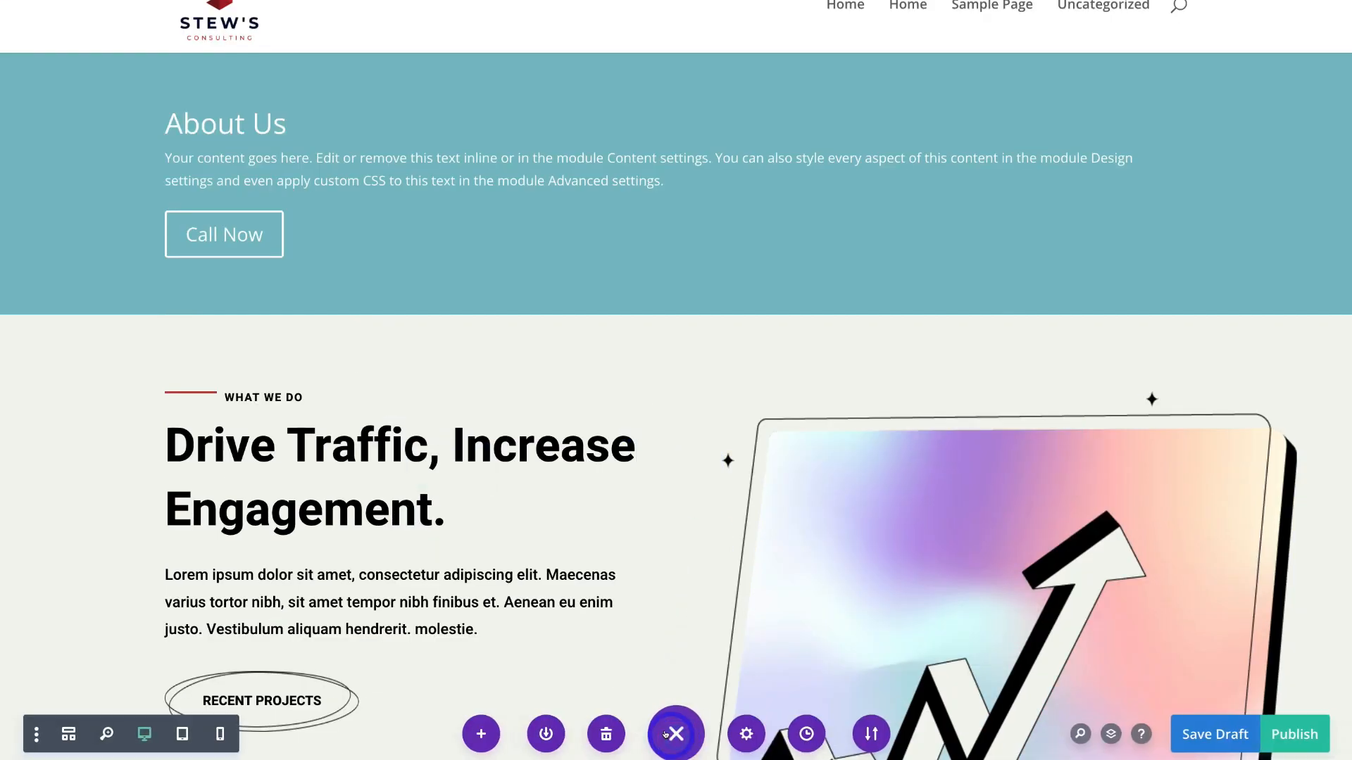
click(1294, 729)
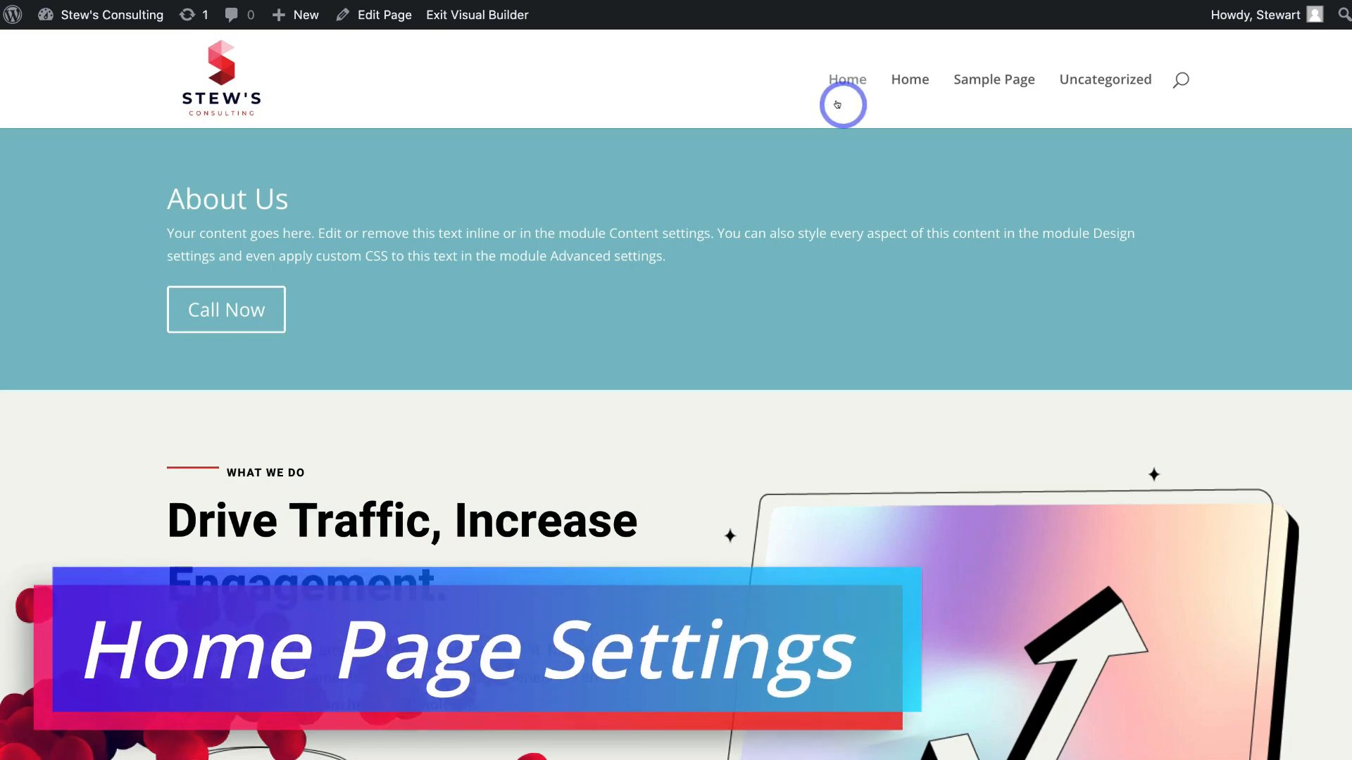
- In the WordPress Reading settings, make the homepage a static page, choose Home as the homepage, and save
mouse_move(52, 18)
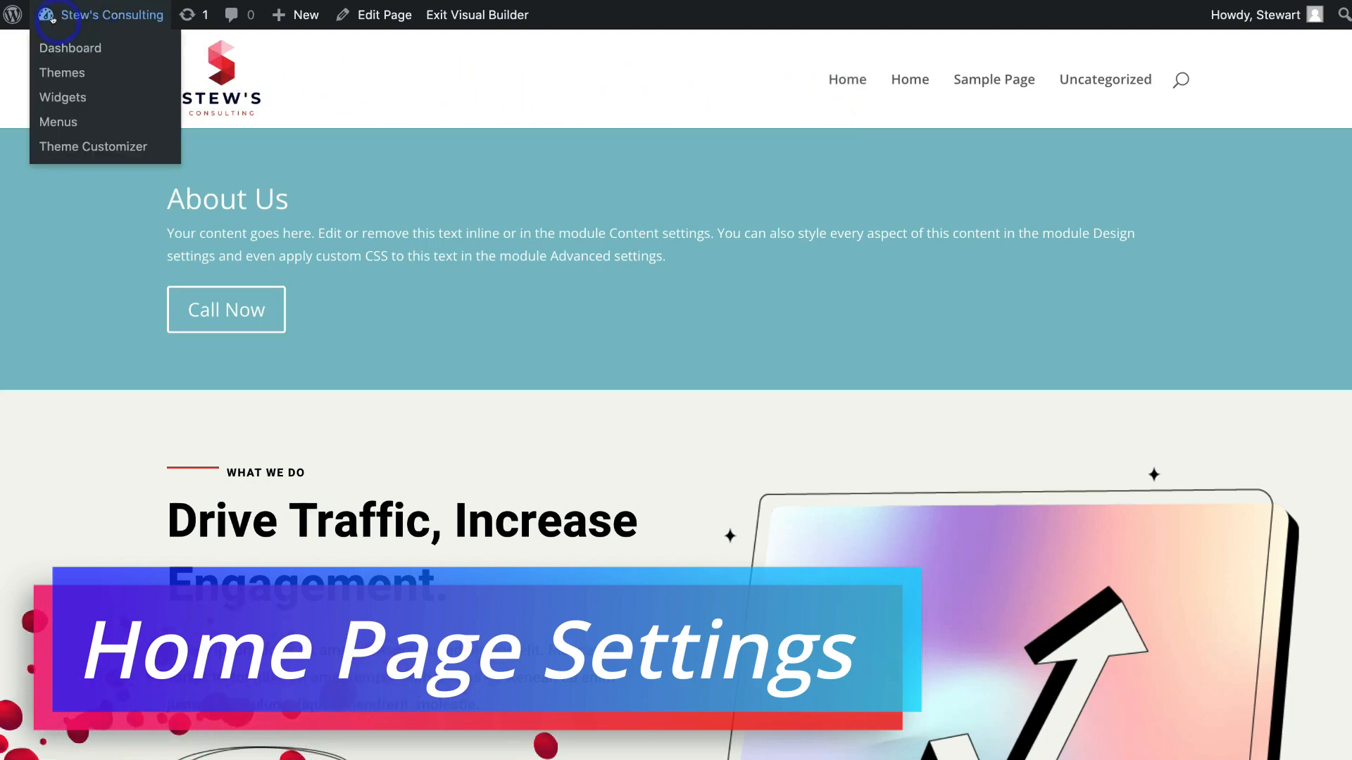
click(97, 49)
mouse_move(51, 469)
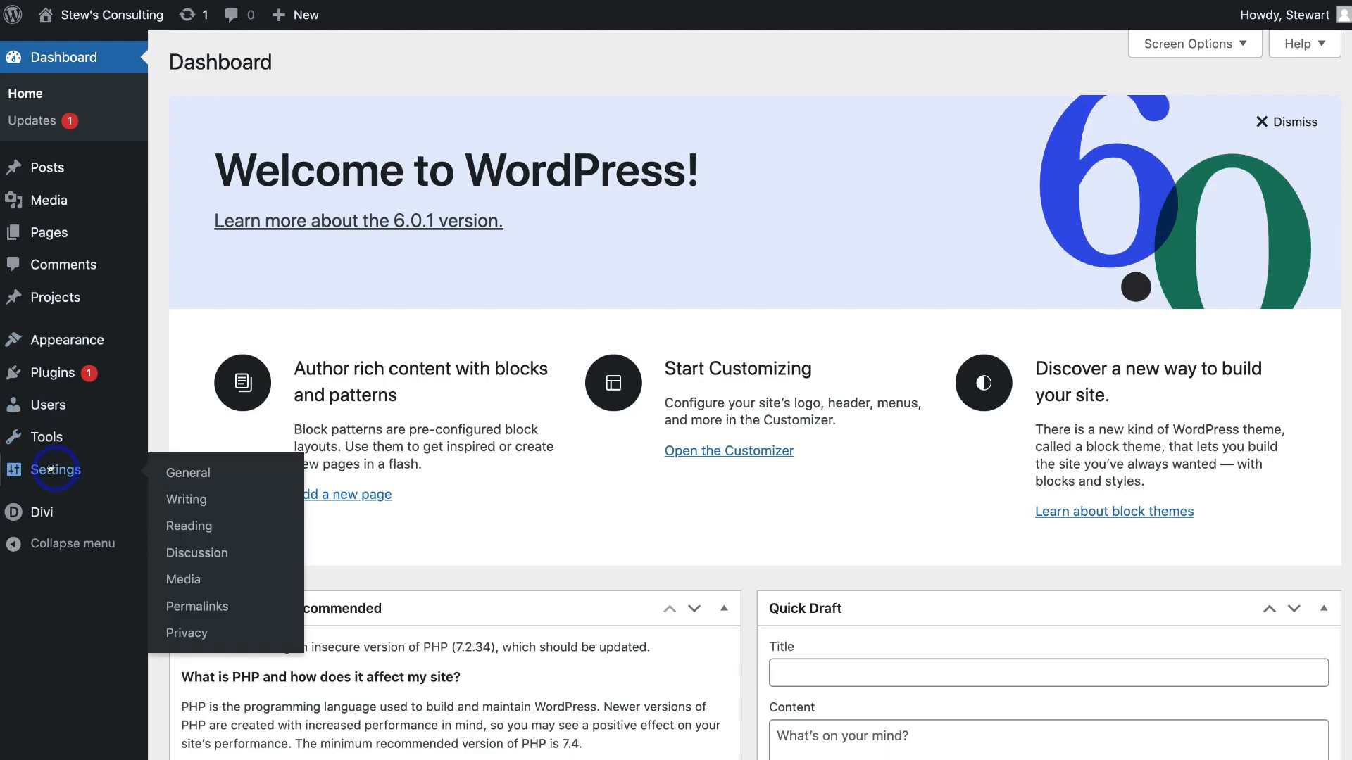
click(222, 526)
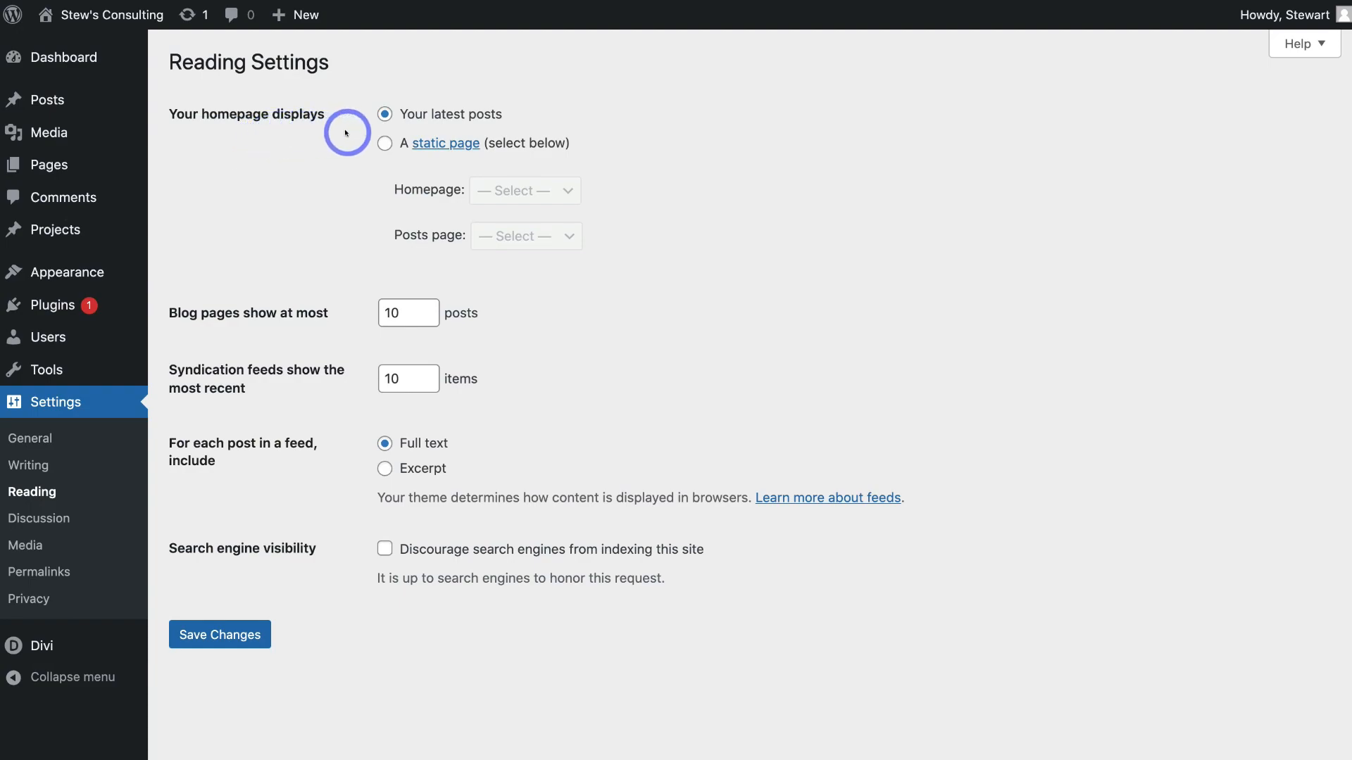
click(382, 142)
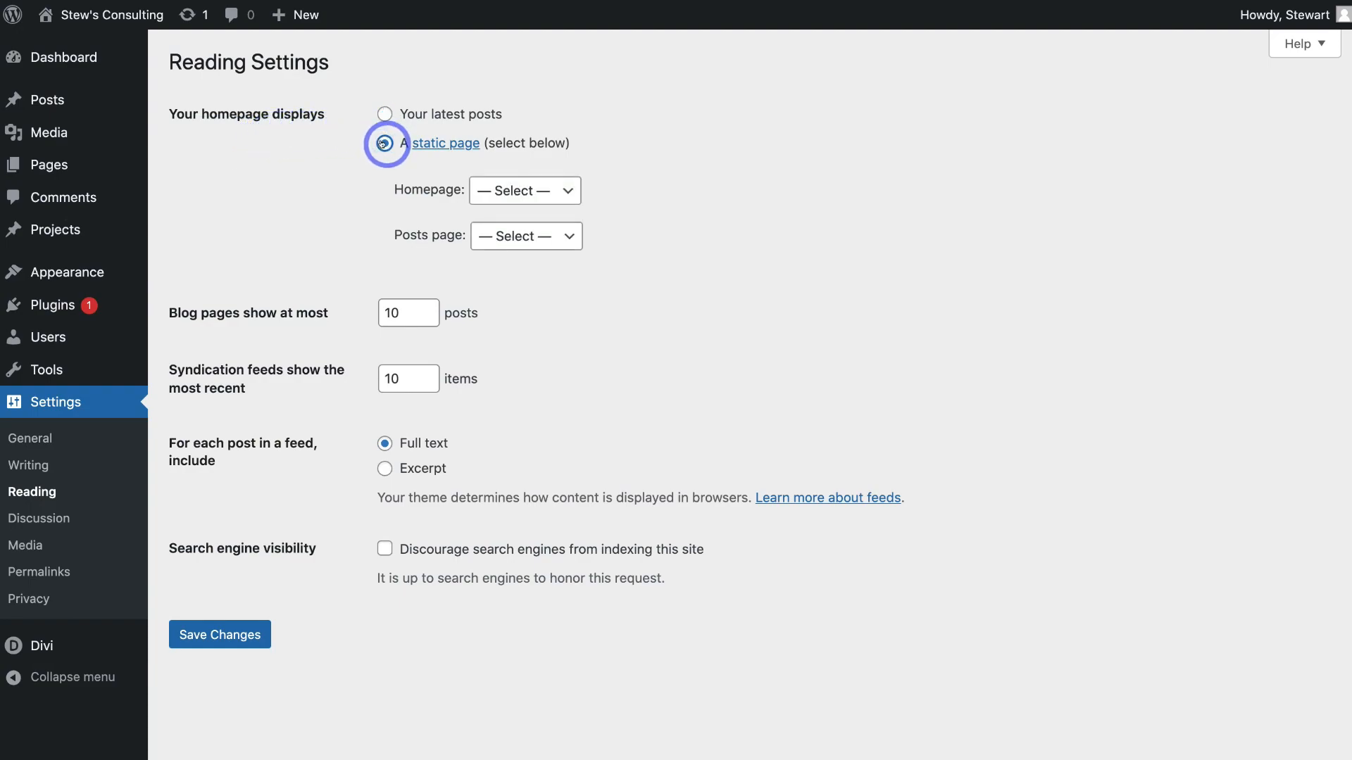
click(551, 192)
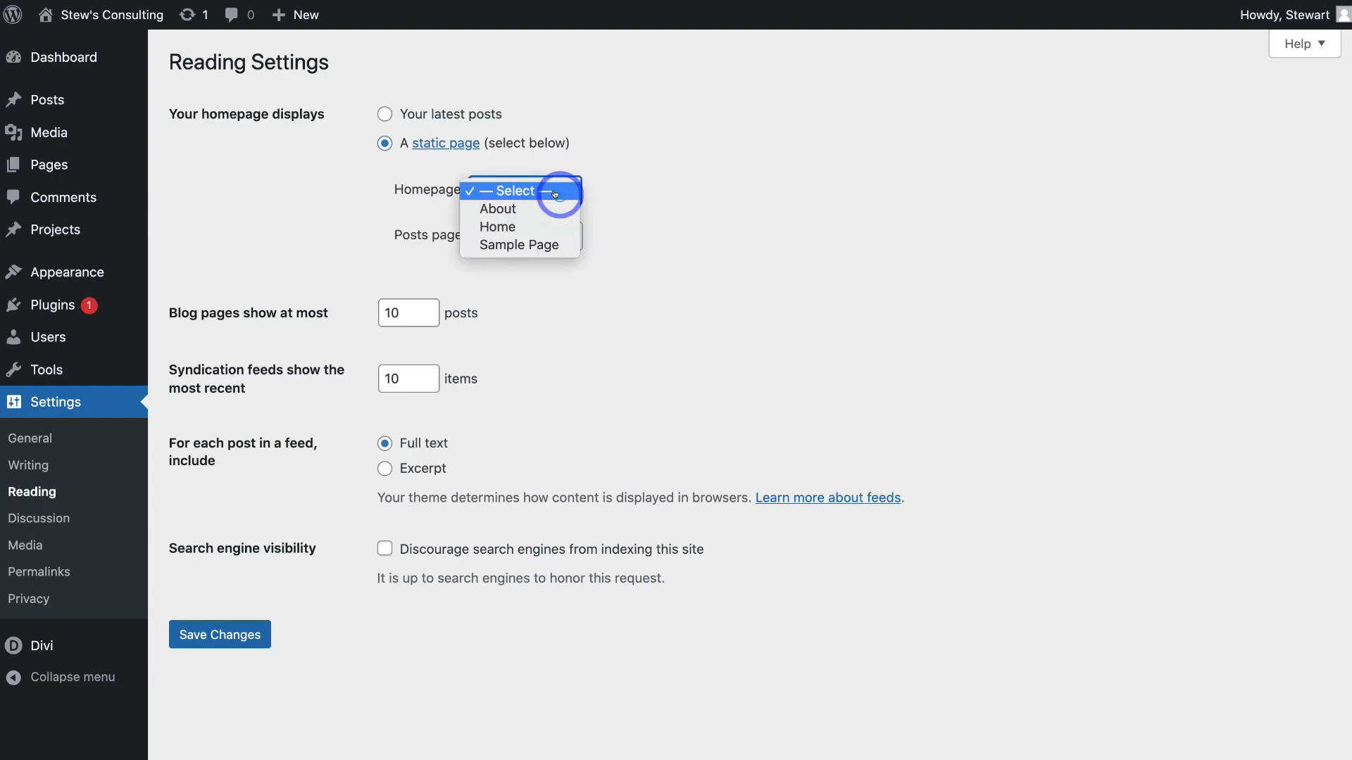
click(527, 221)
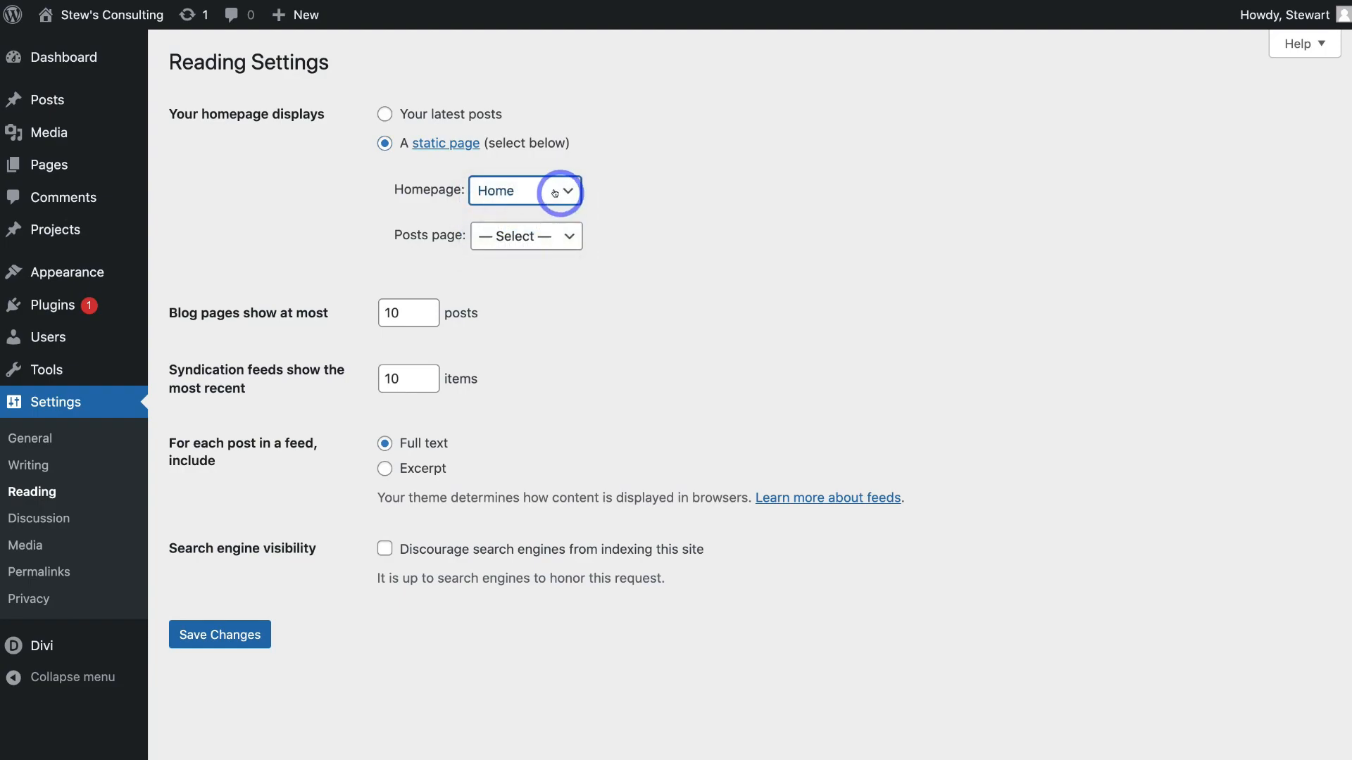
click(223, 632)
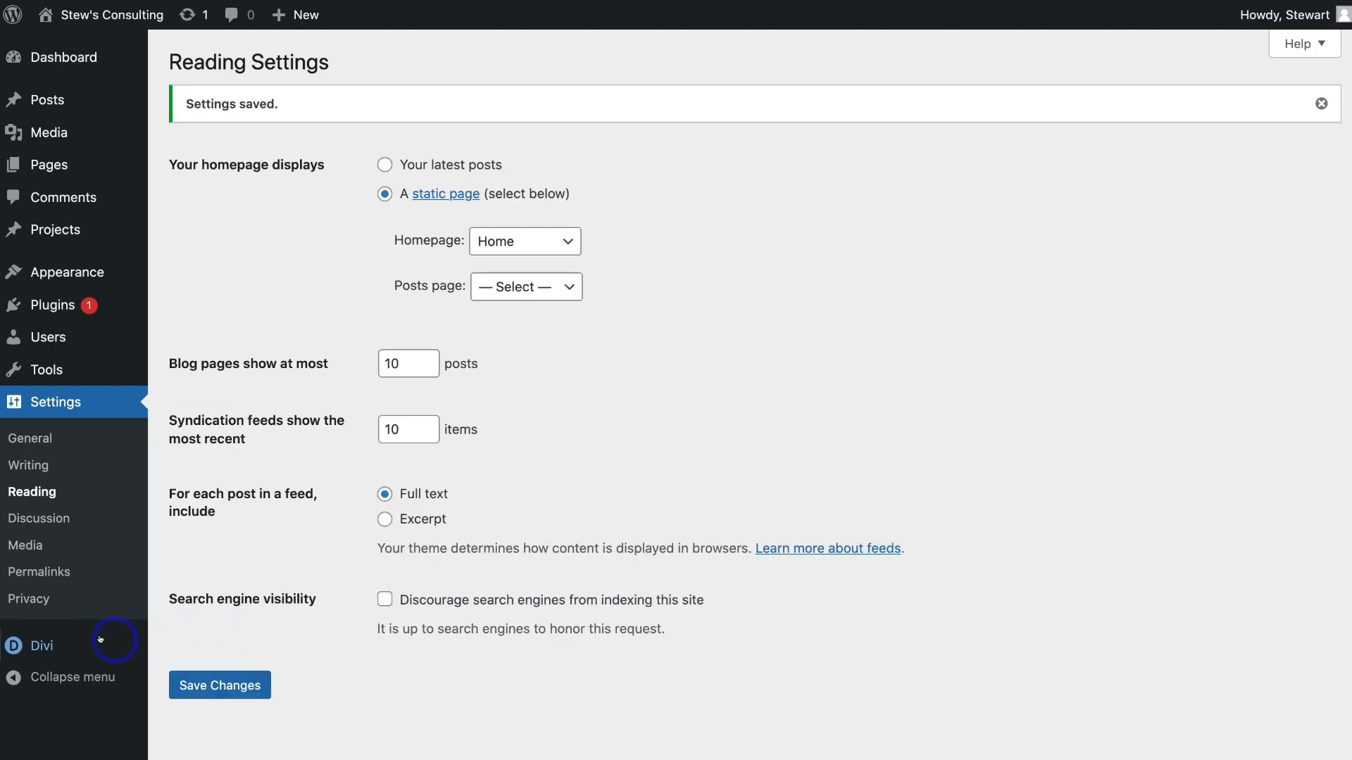
- Create a new menu named "Primary Menu" in the Theme Customizer and assign it to the Primary Menu location
mouse_move(69, 640)
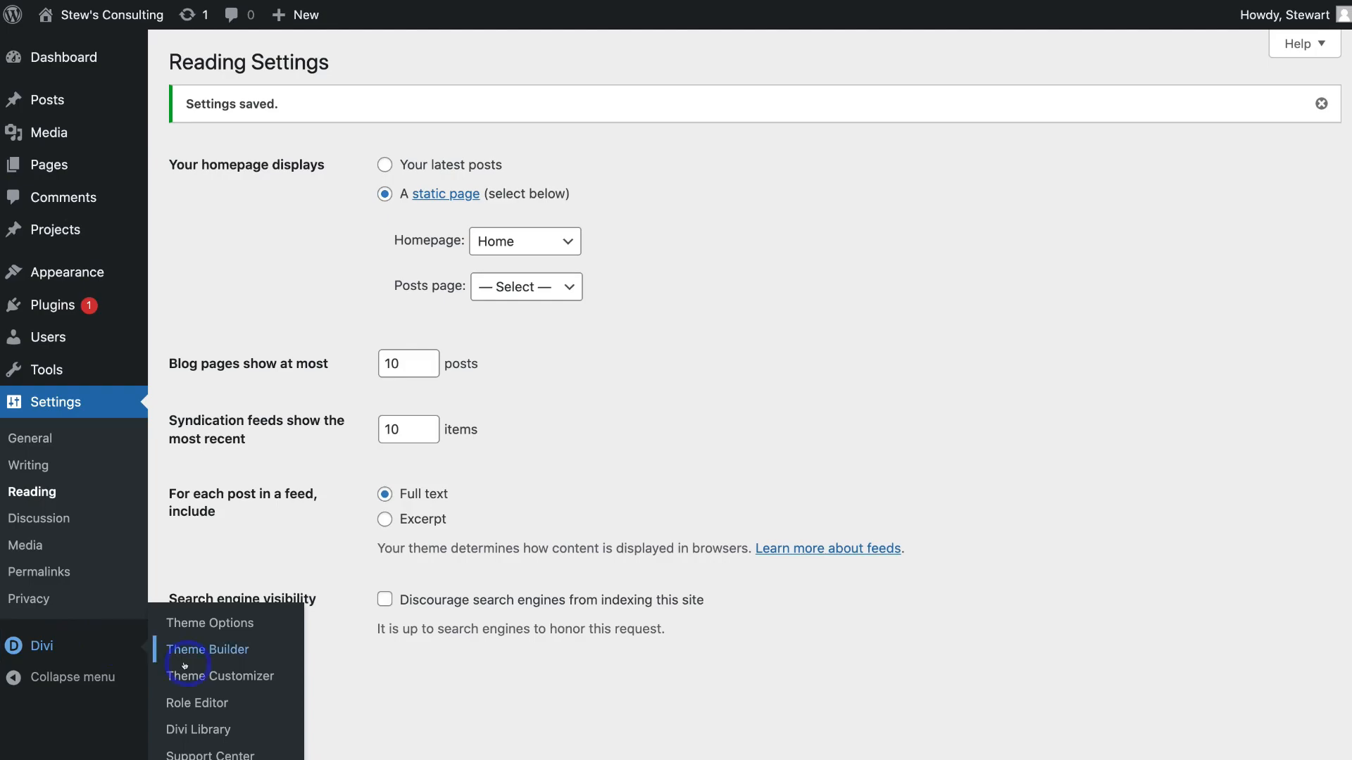
click(252, 676)
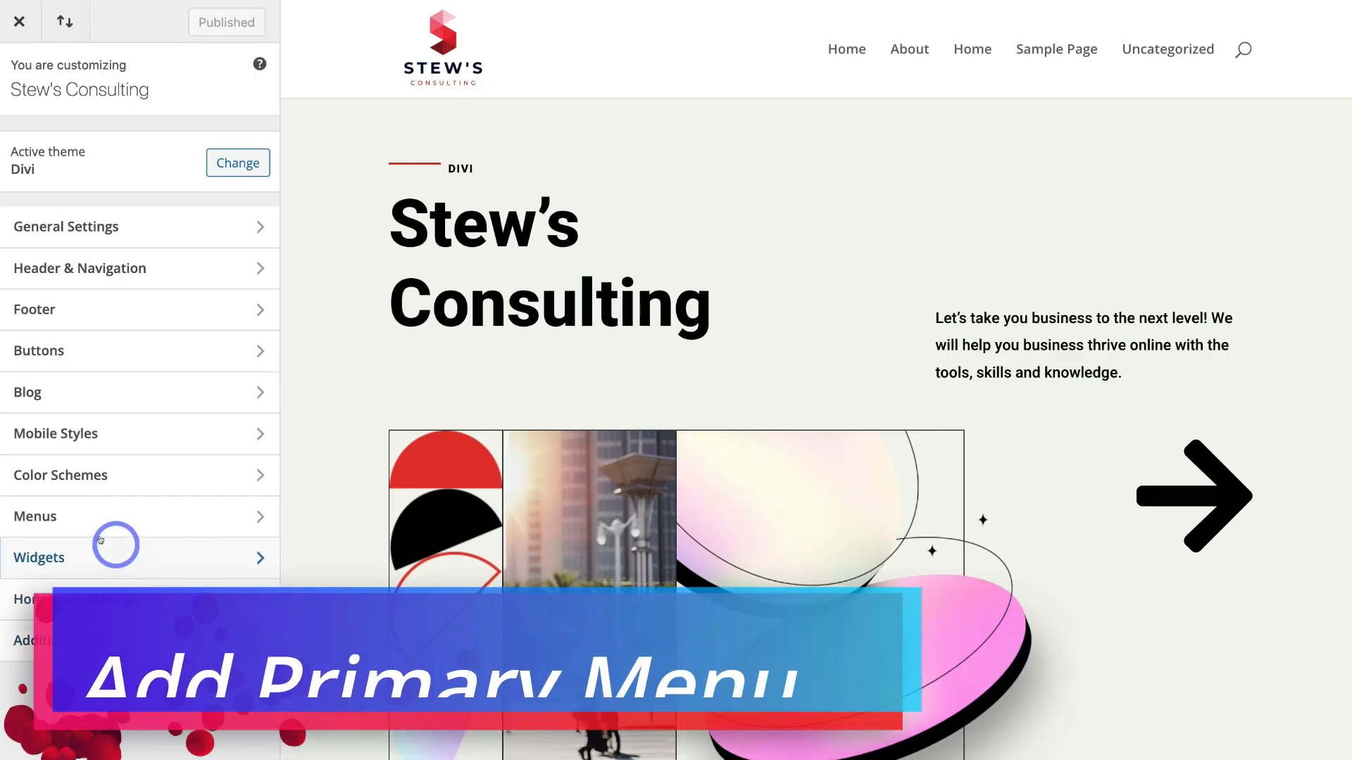
click(136, 518)
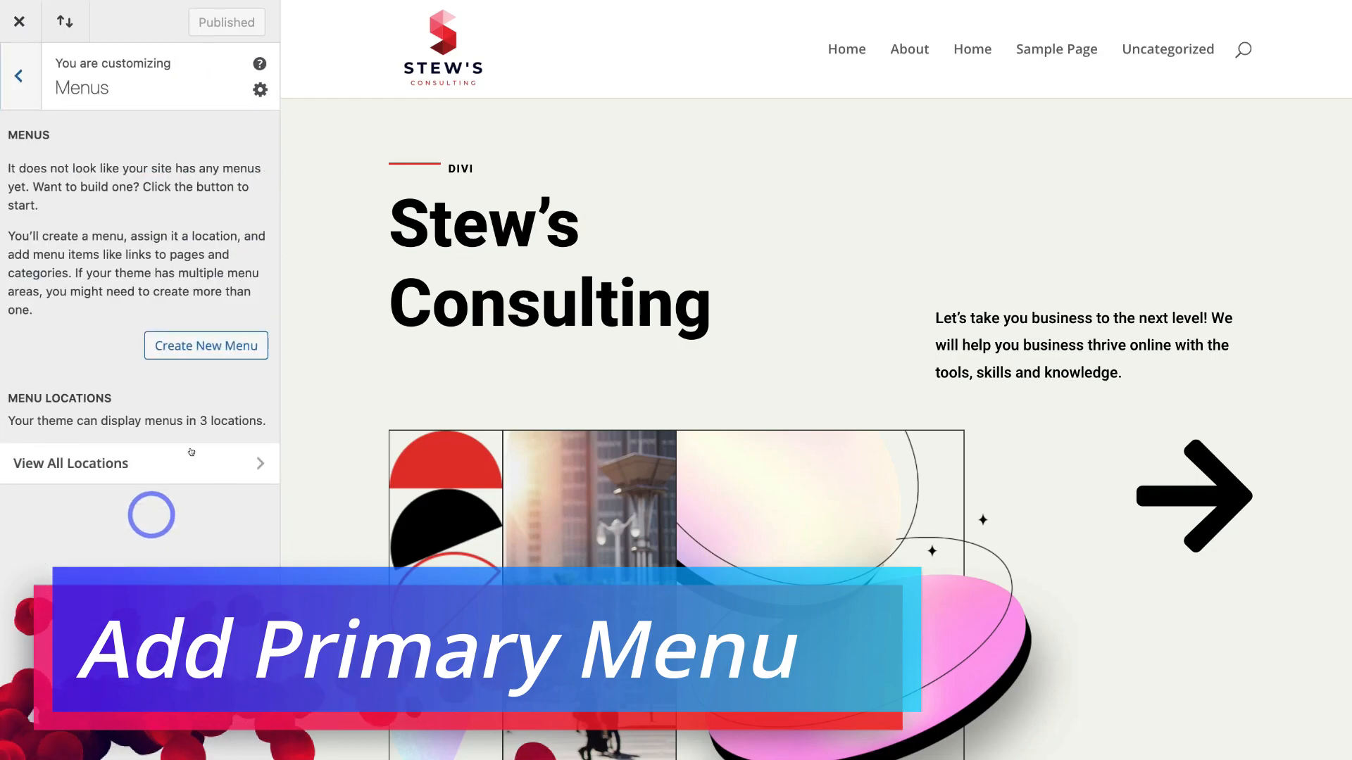
click(205, 348)
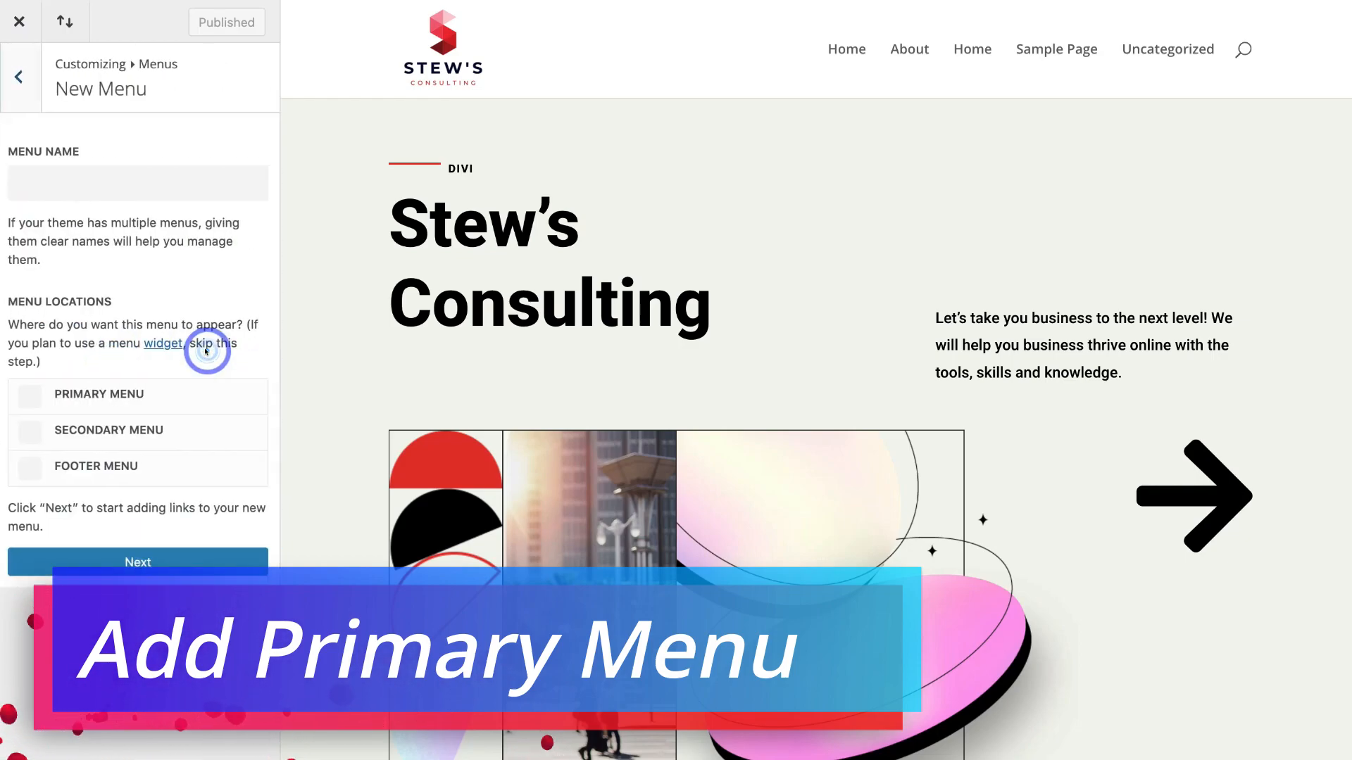
click(30, 399)
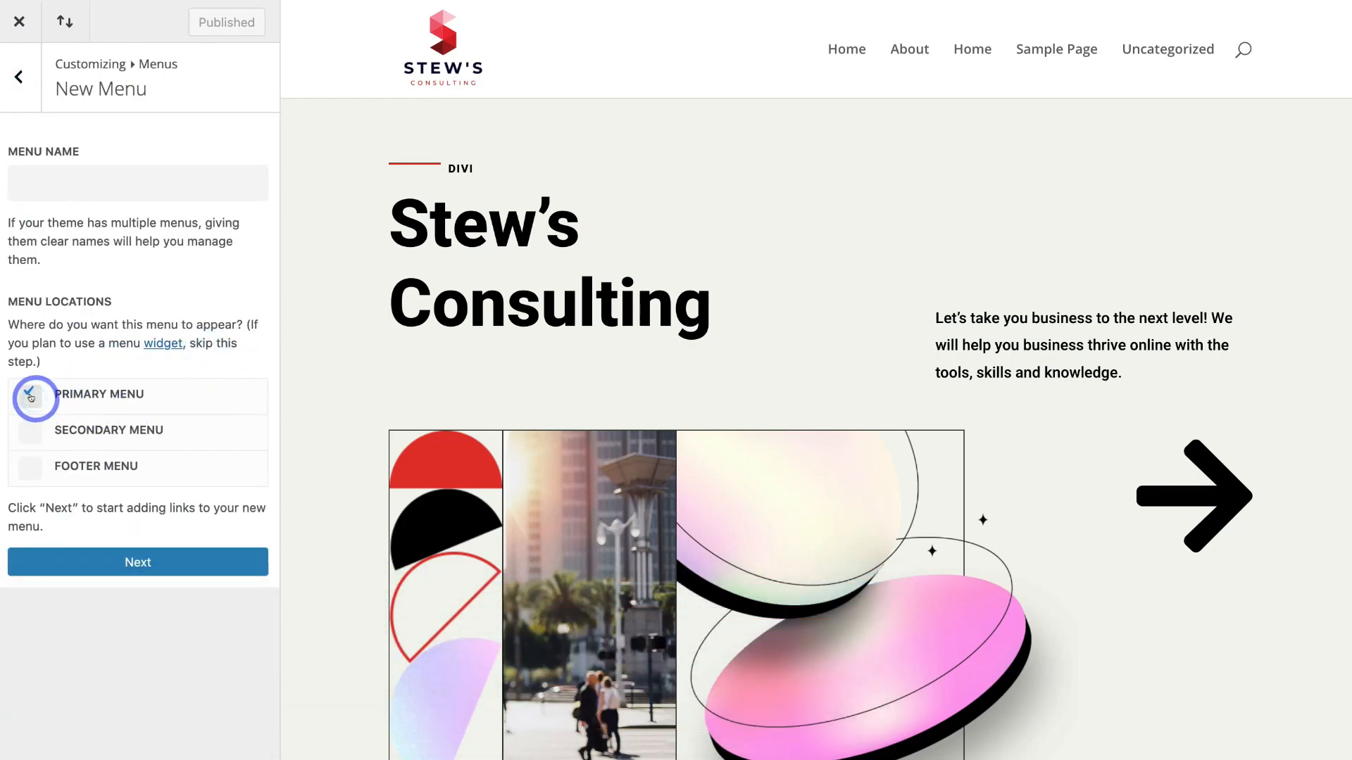
click(54, 187)
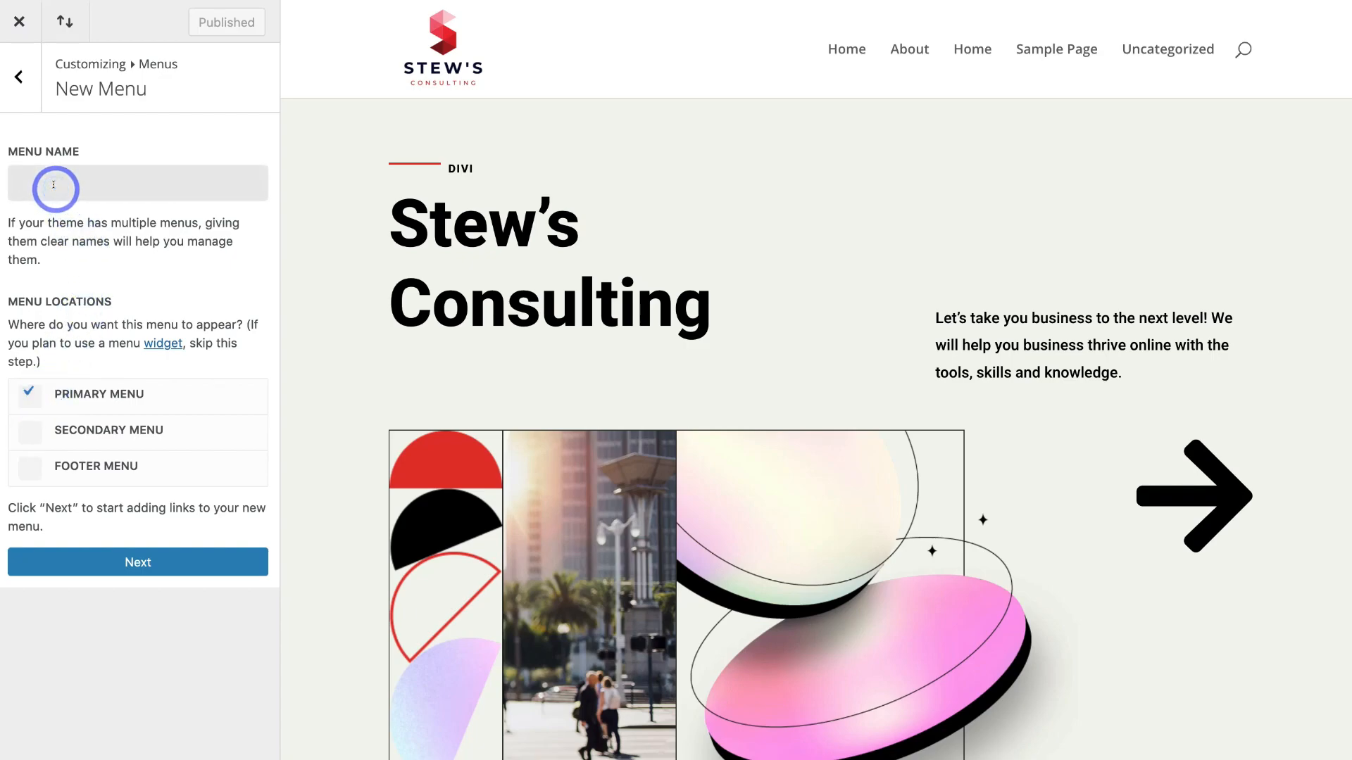
text(Primary Menu)
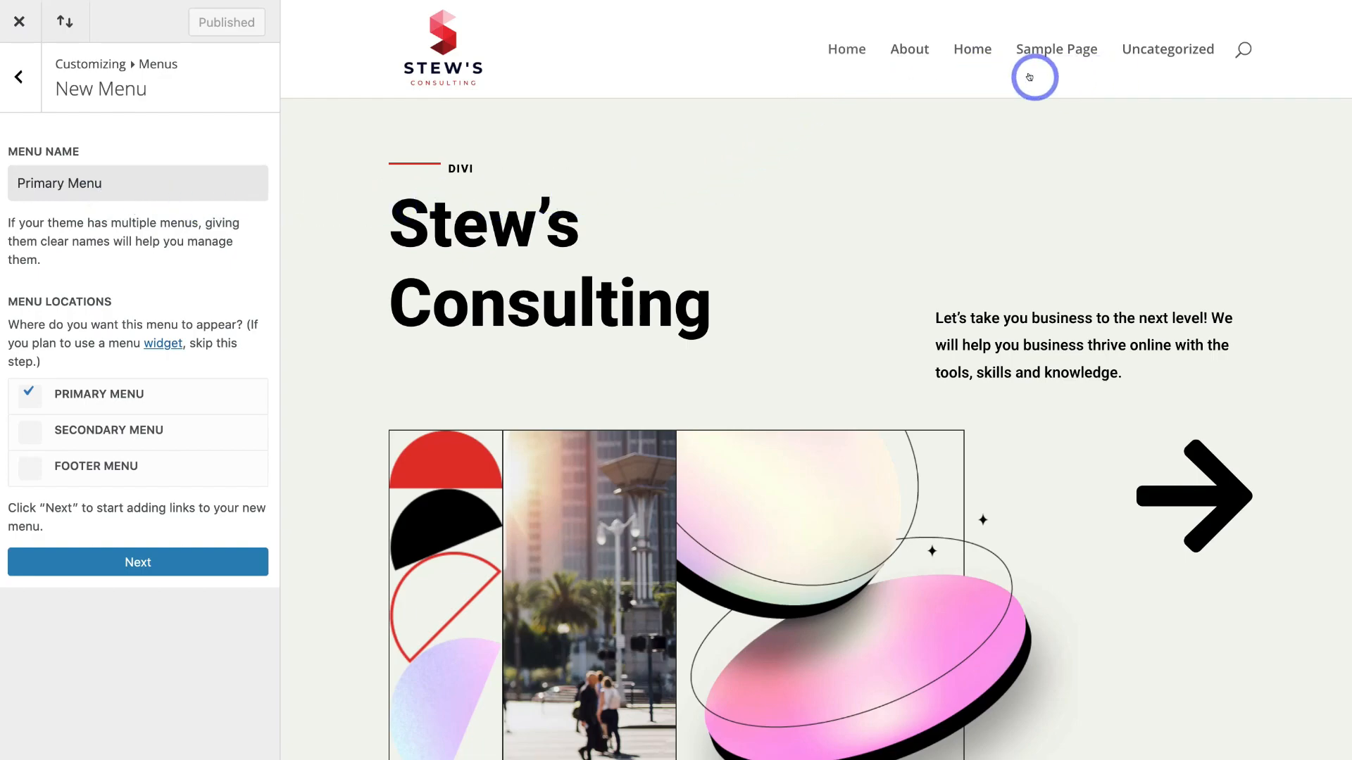
click(162, 560)
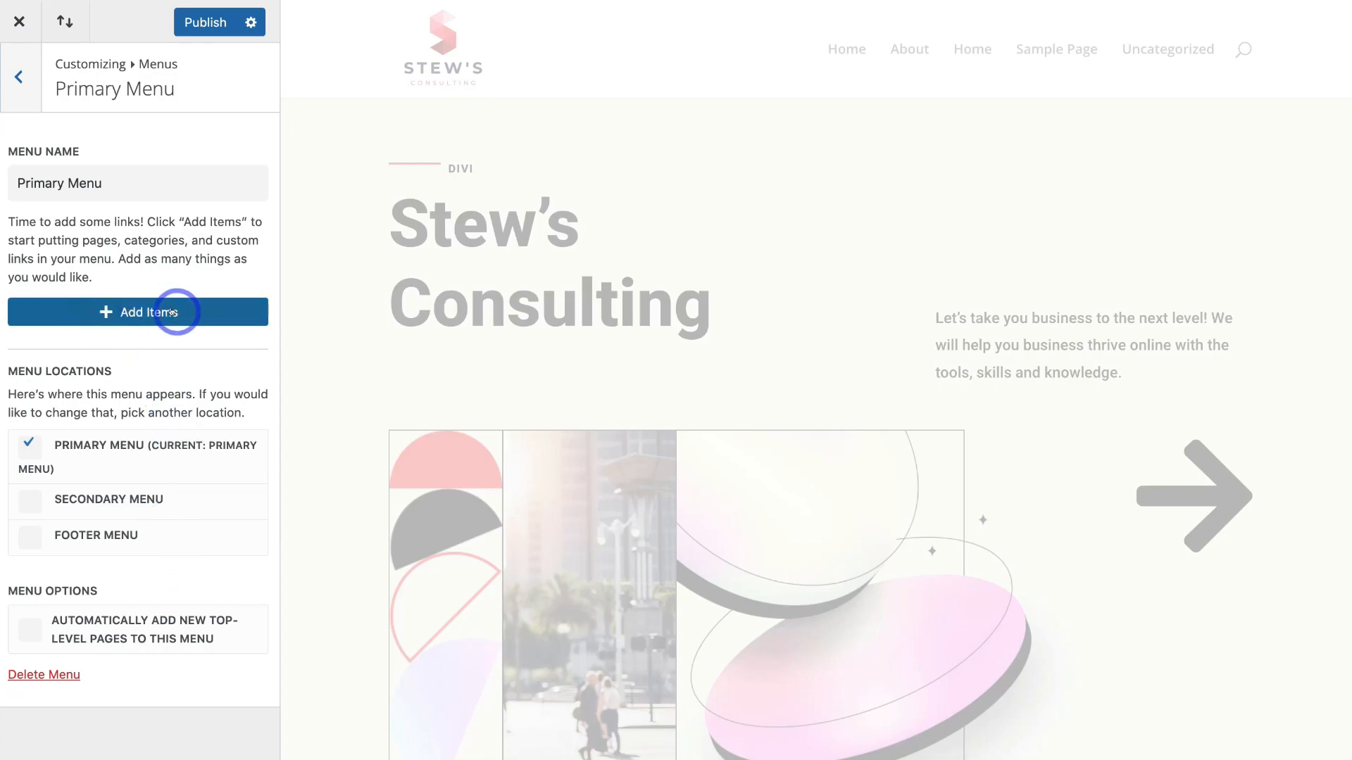
- Add the Home and About pages to the Primary Menu and publish the menu
click(171, 312)
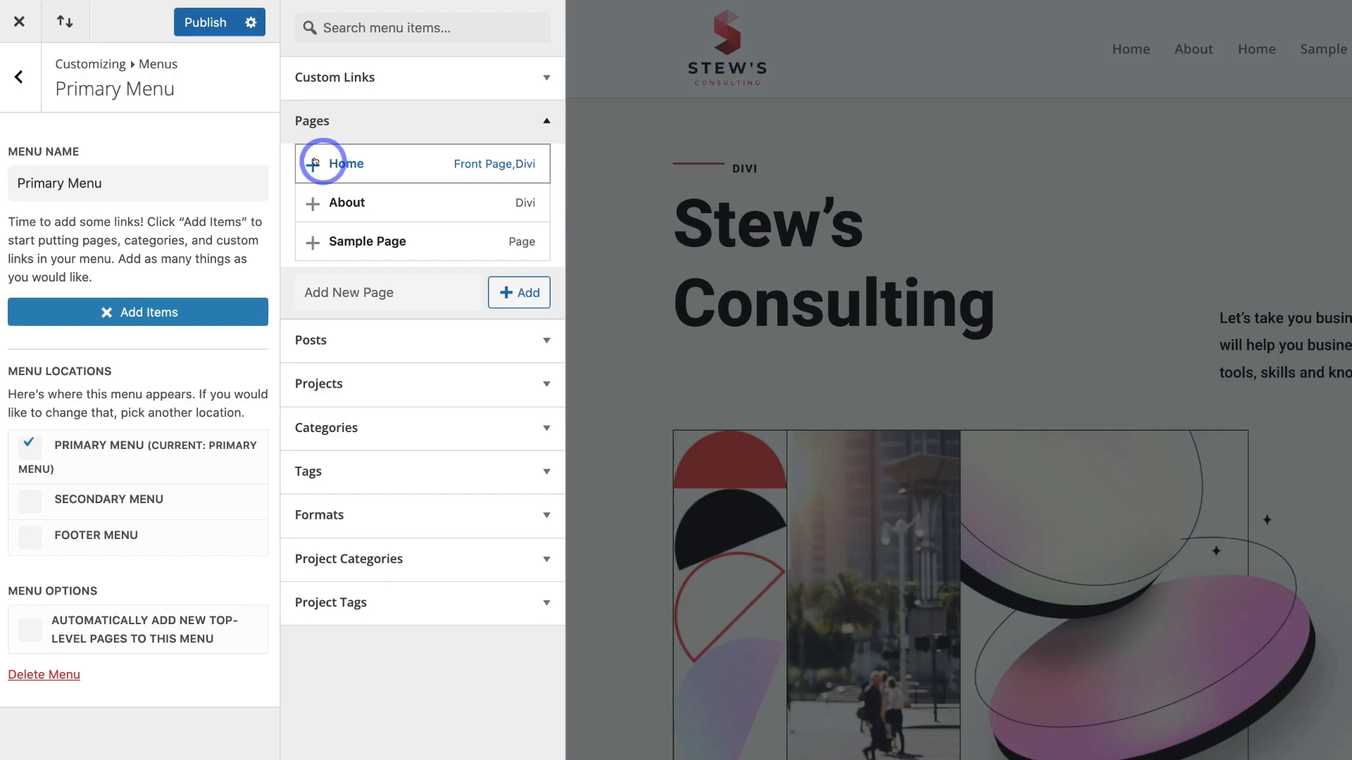
click(308, 162)
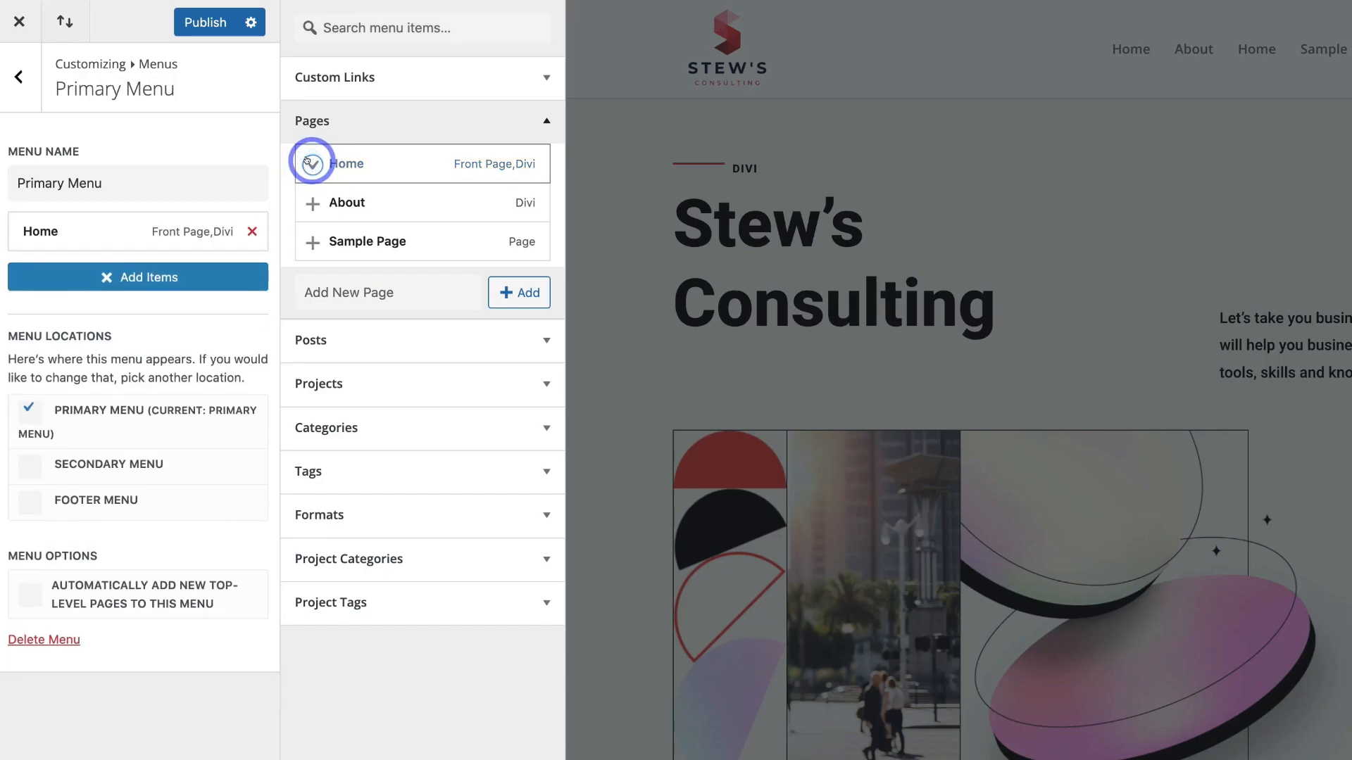
click(304, 201)
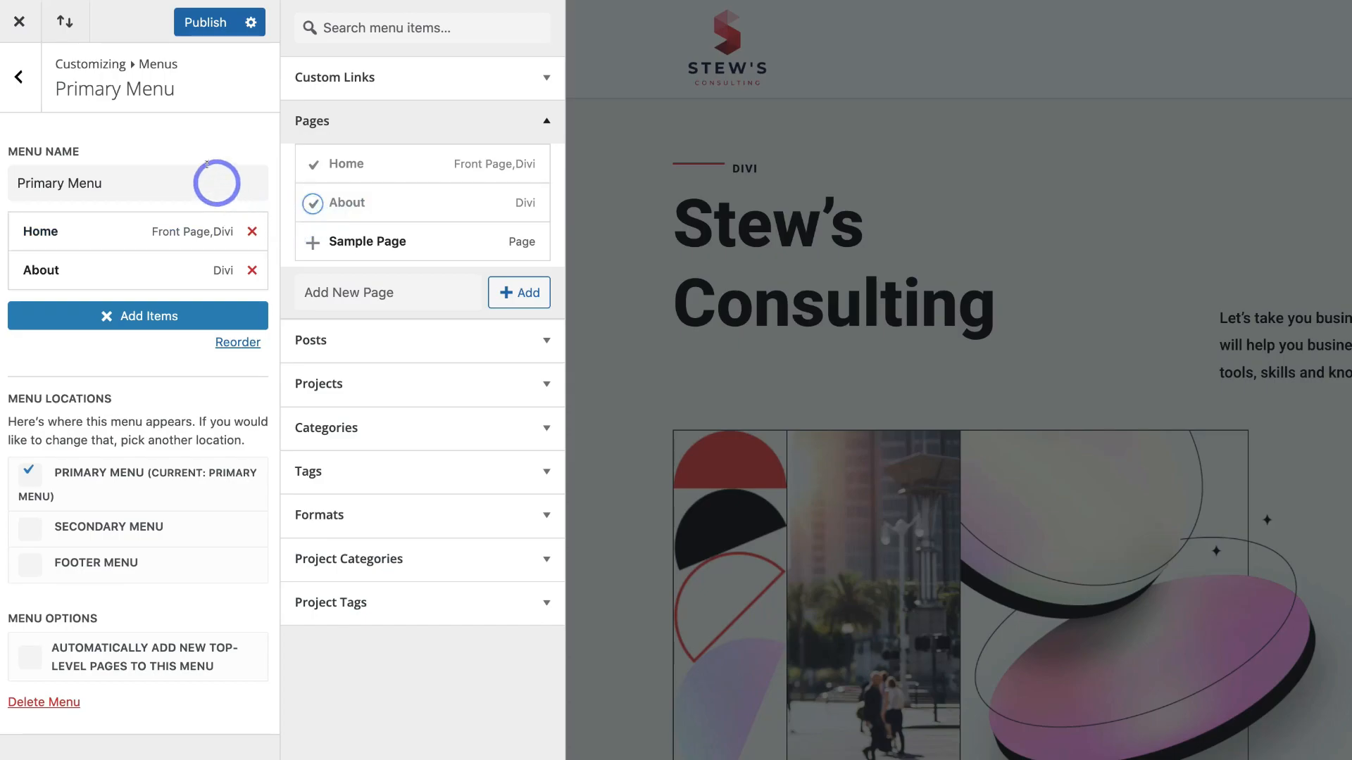
click(202, 24)
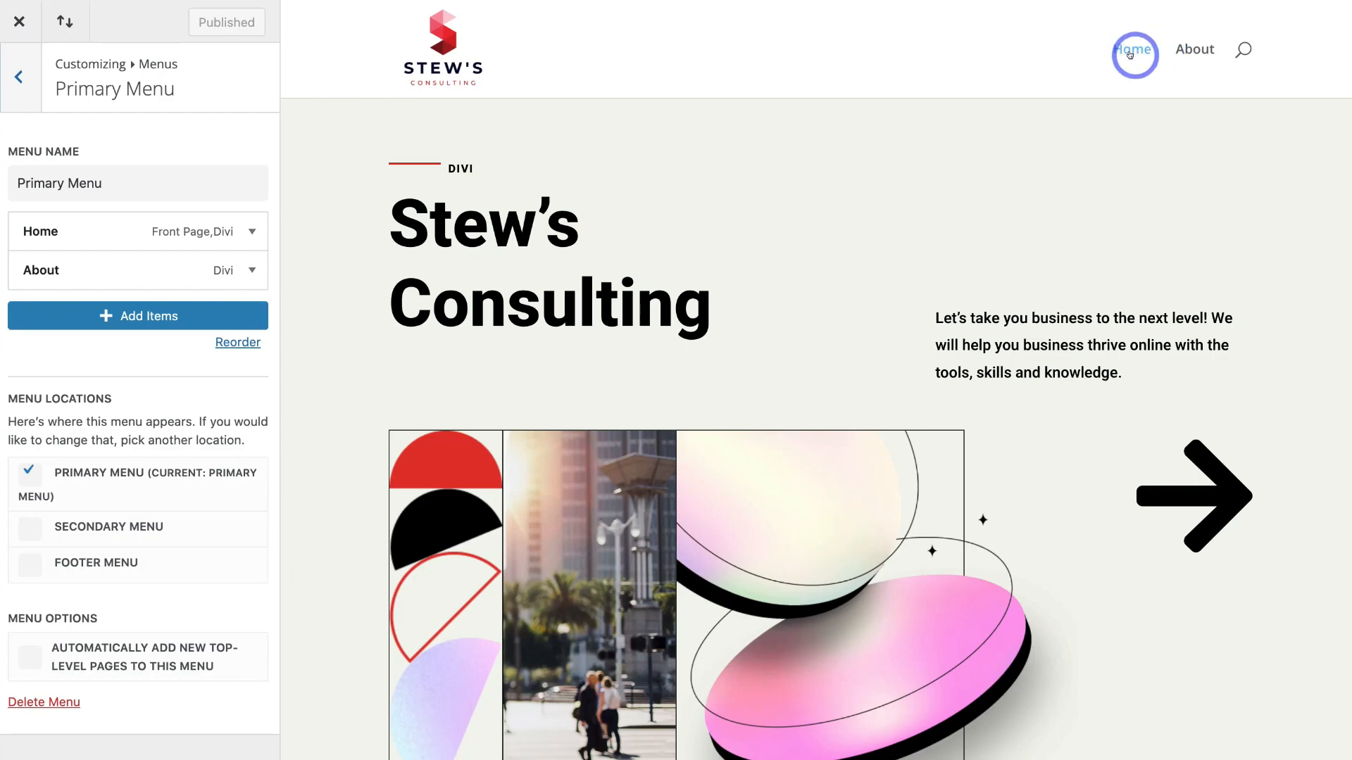
- Check the About and Home menu links in the customizer preview and open the live site
click(1190, 51)
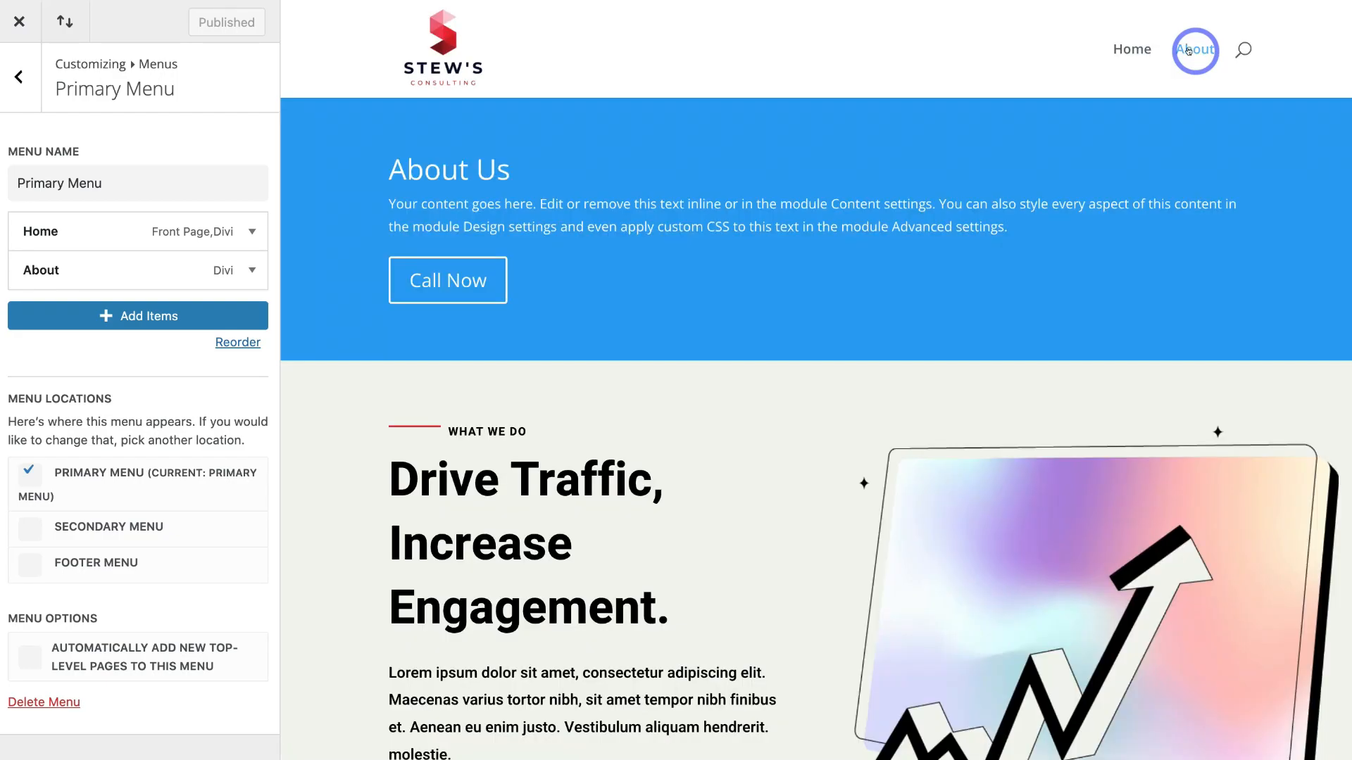
click(1117, 51)
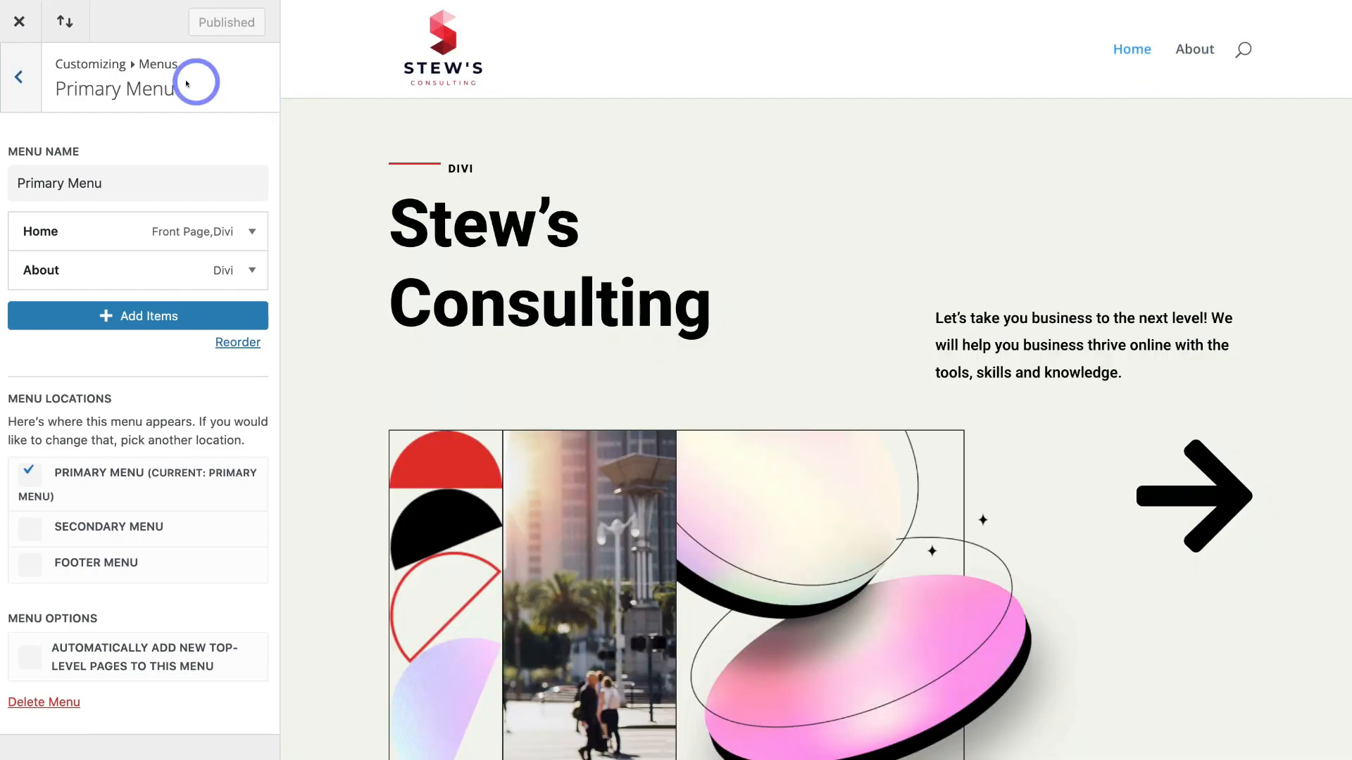
click(15, 23)
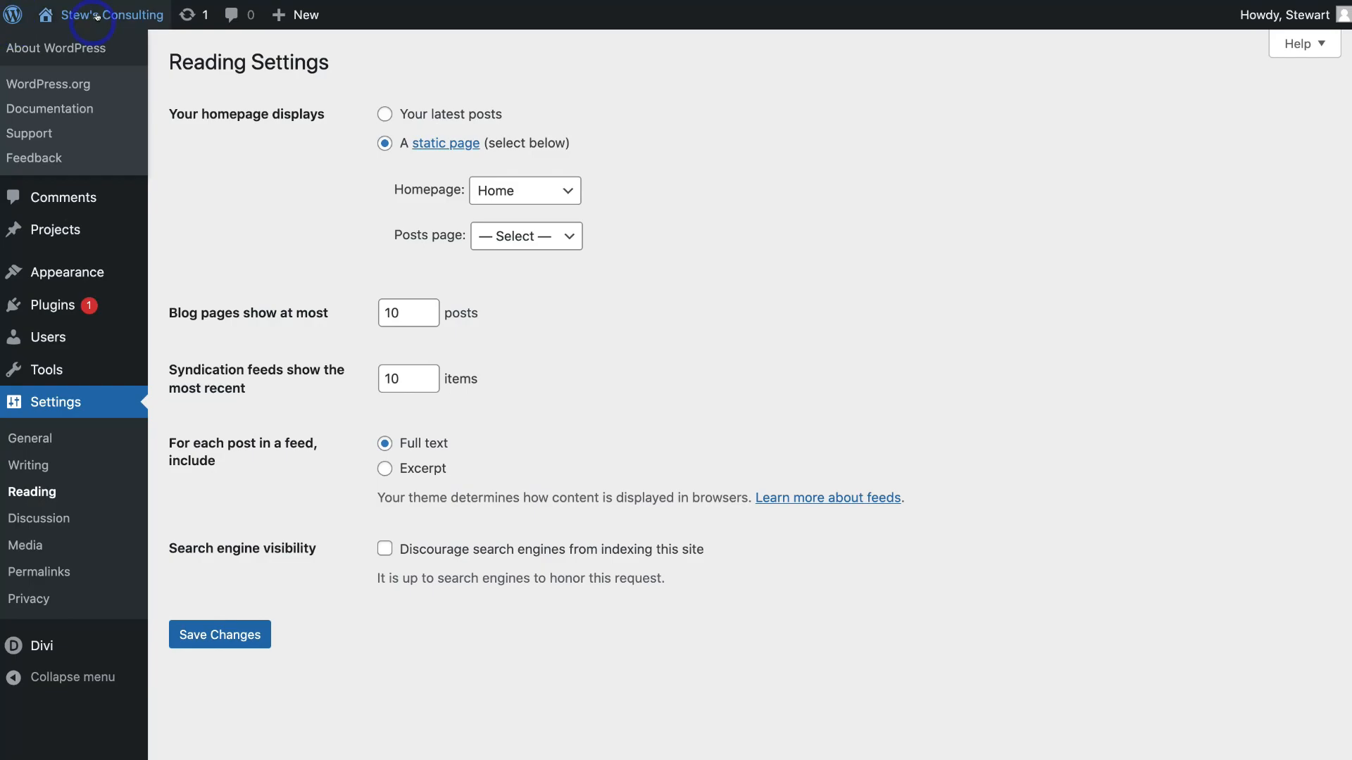
mouse_move(62, 16)
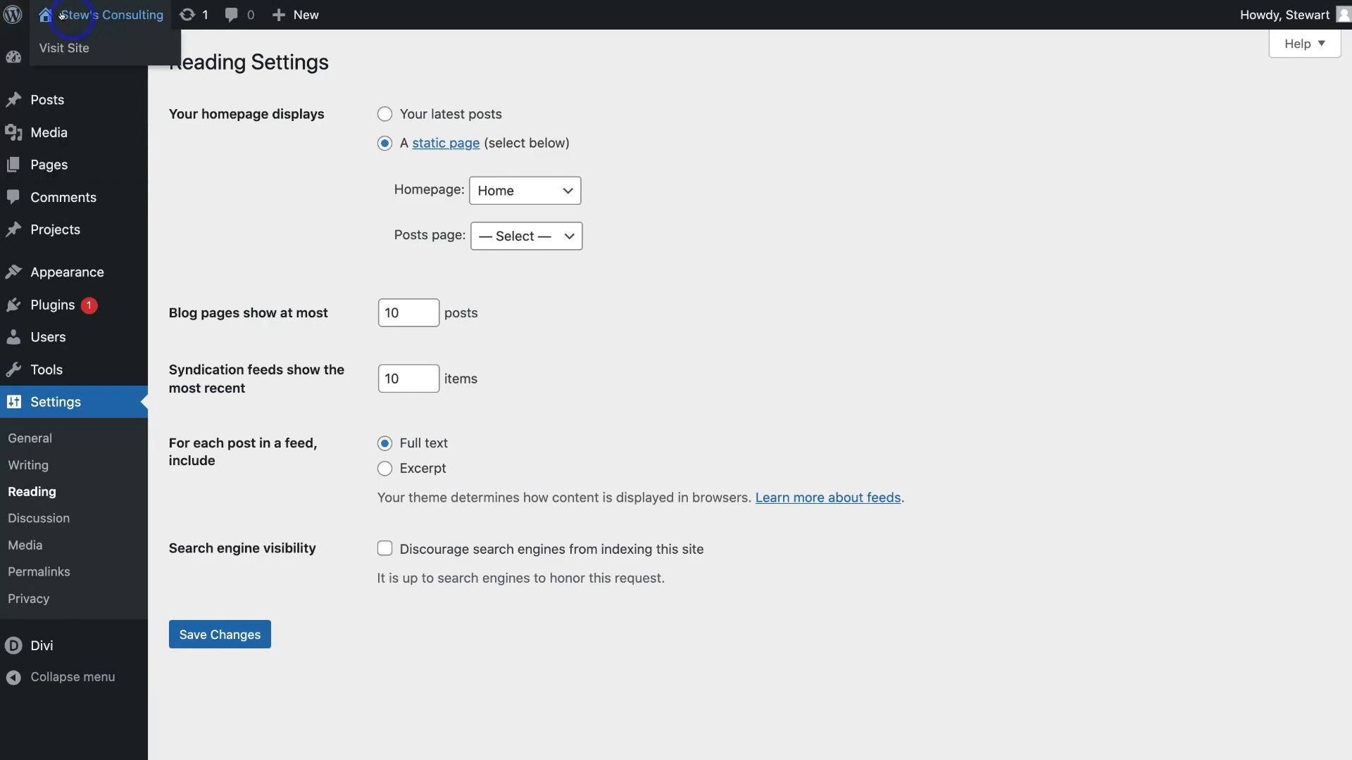
click(127, 44)
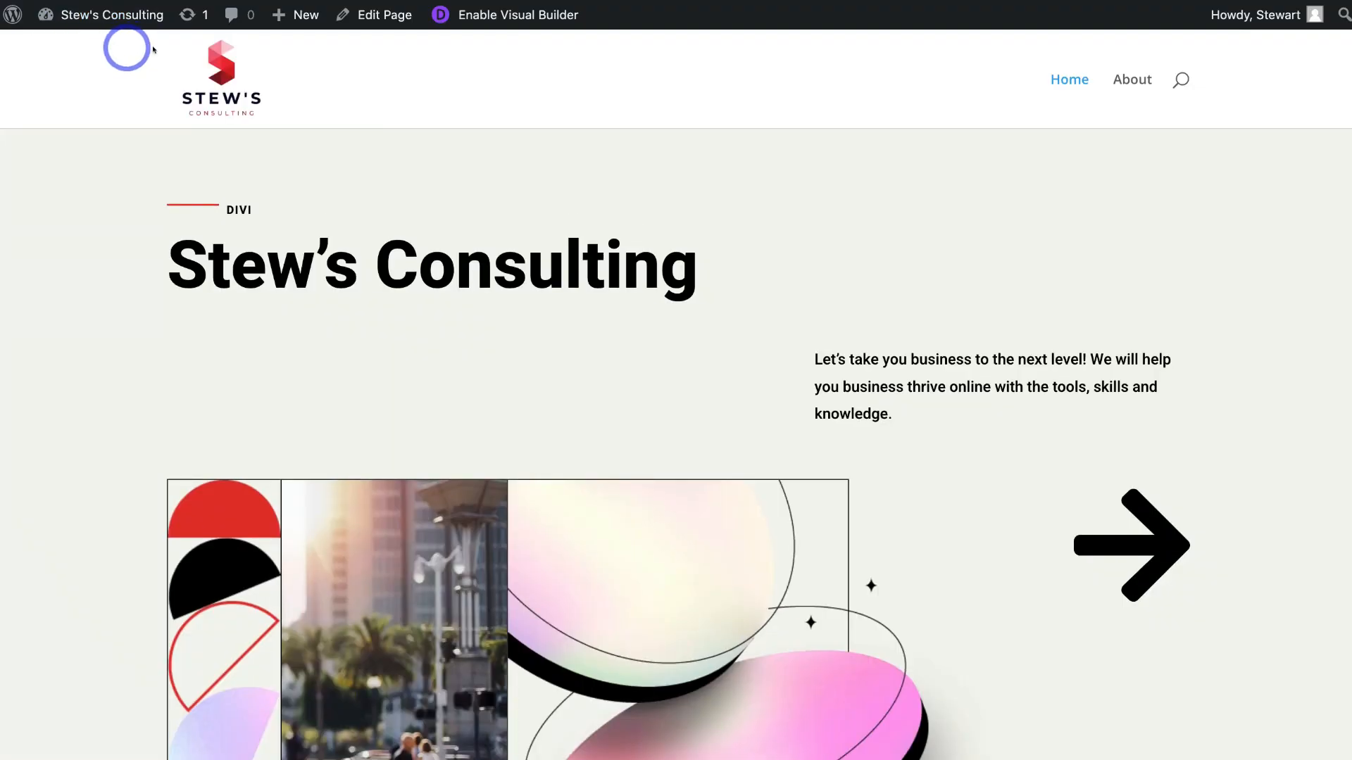